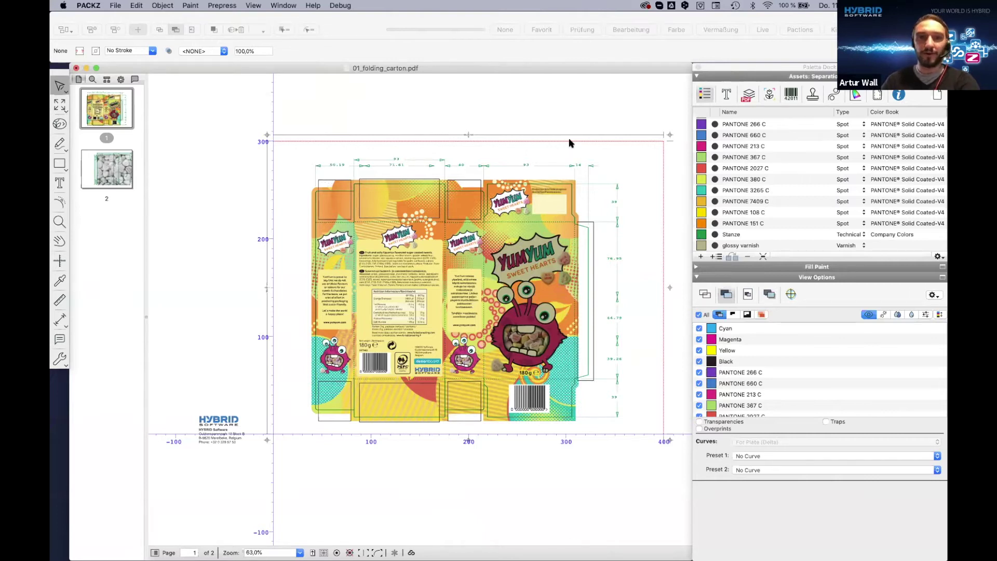
# Delete the dimension lines above the back panel of the carton on page 1
pyautogui.hscroll(3, 569, 144)
pyautogui.scroll(3, 569, 143)
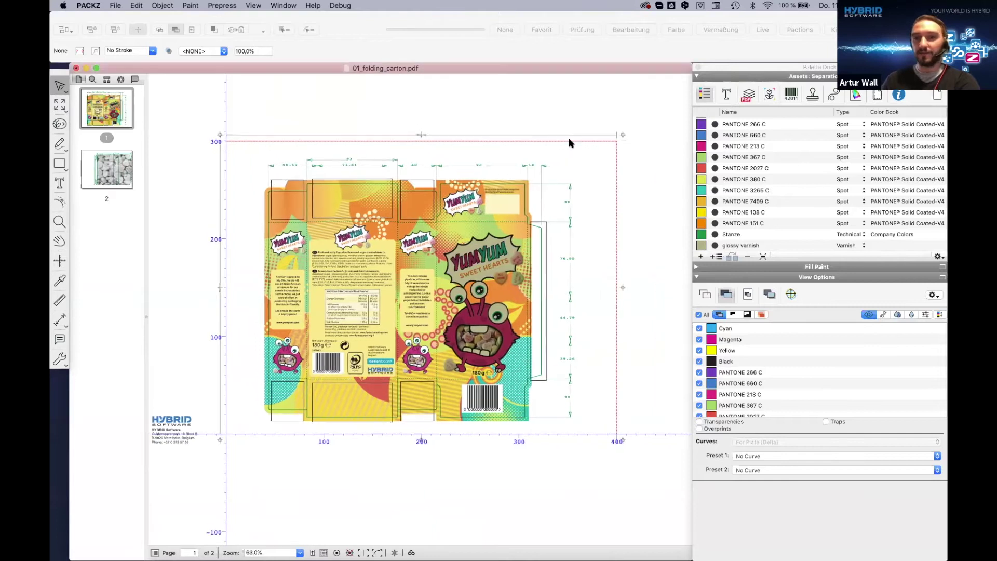
pyautogui.scroll(1, 569, 139)
pyautogui.hscroll(-1, 569, 140)
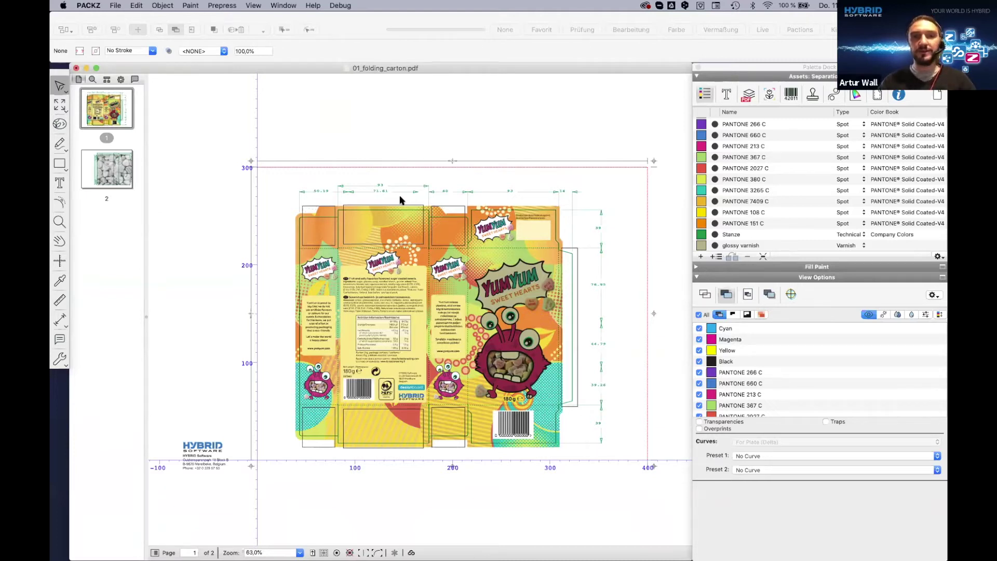
pyautogui.moveTo(330, 175); pyautogui.dragTo(437, 197)
pyautogui.press('Delete')
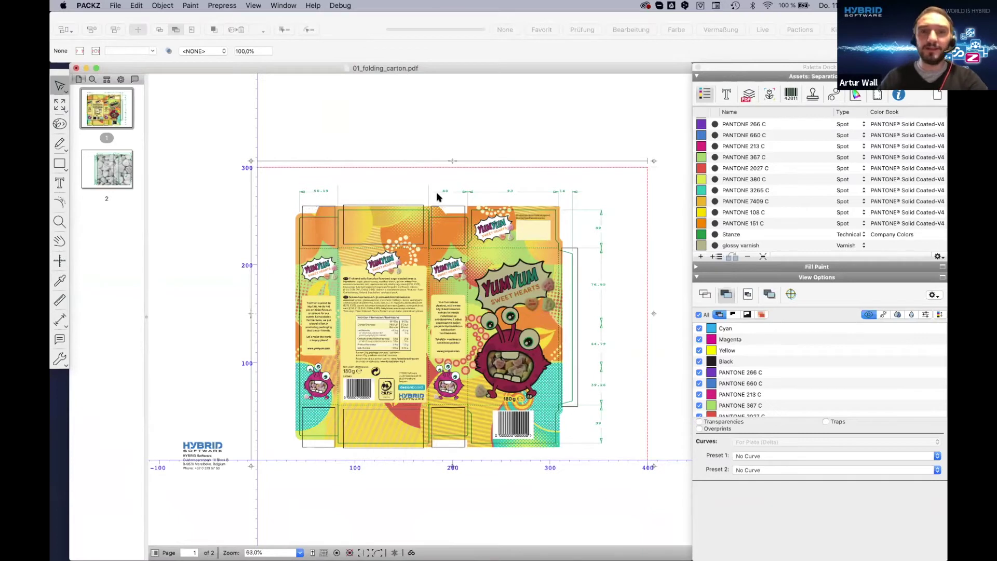
# Examine the artwork on page 2 and the layer structure of page 1 in the object tree
pyautogui.scroll(-1, 437, 197)
pyautogui.scroll(-2, 437, 197)
pyautogui.hscroll(2, 437, 197)
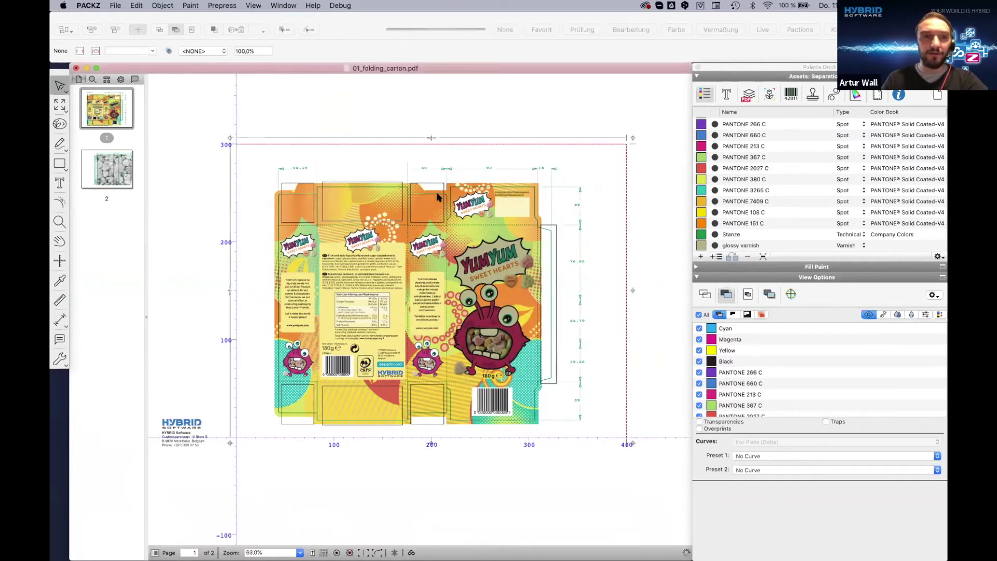
pyautogui.click(122, 177)
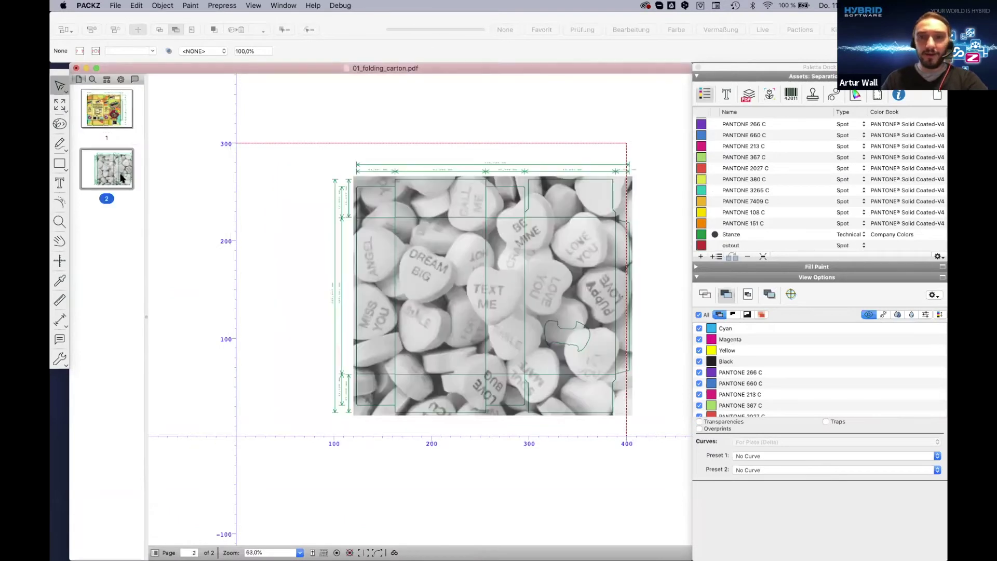
pyautogui.click(107, 103)
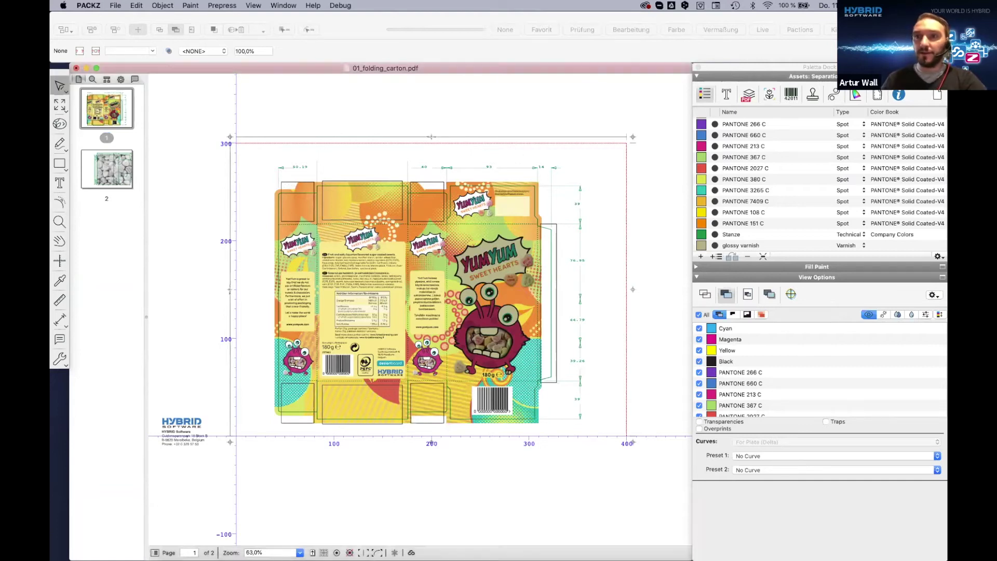
pyautogui.press('super+alt+o')
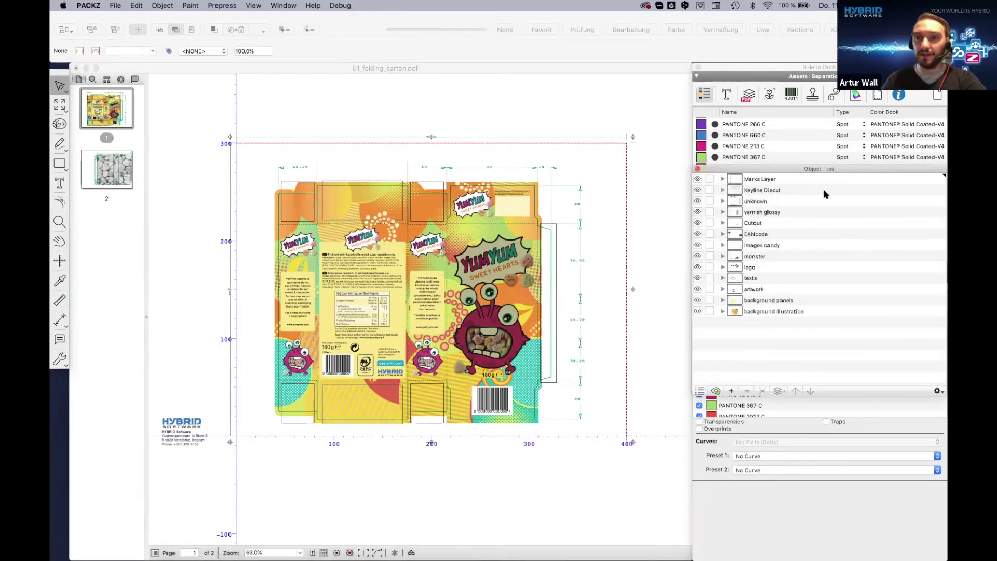
pyautogui.click(699, 170)
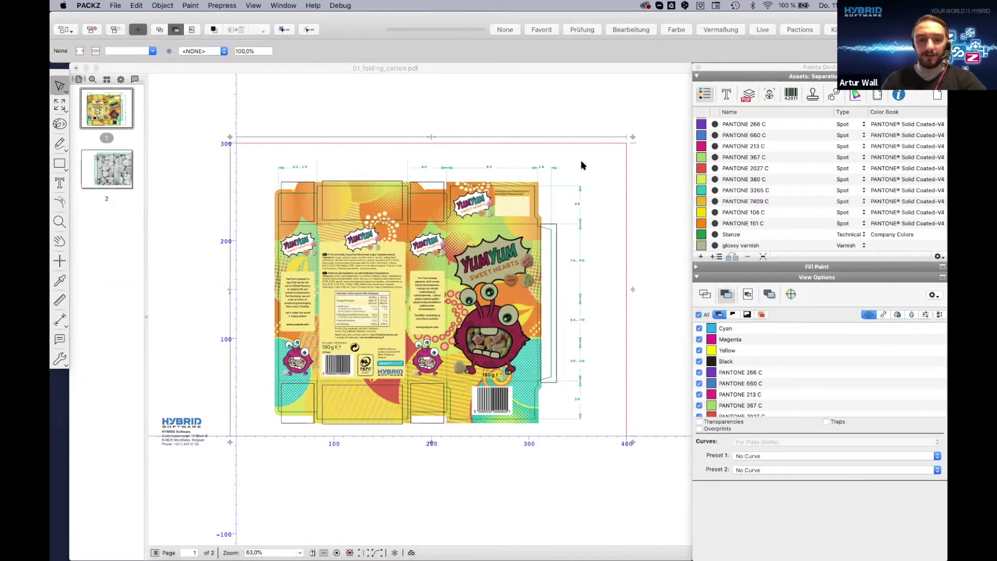
# Undo the deletion of the dimension lines and clear the selection
pyautogui.press('Tab')
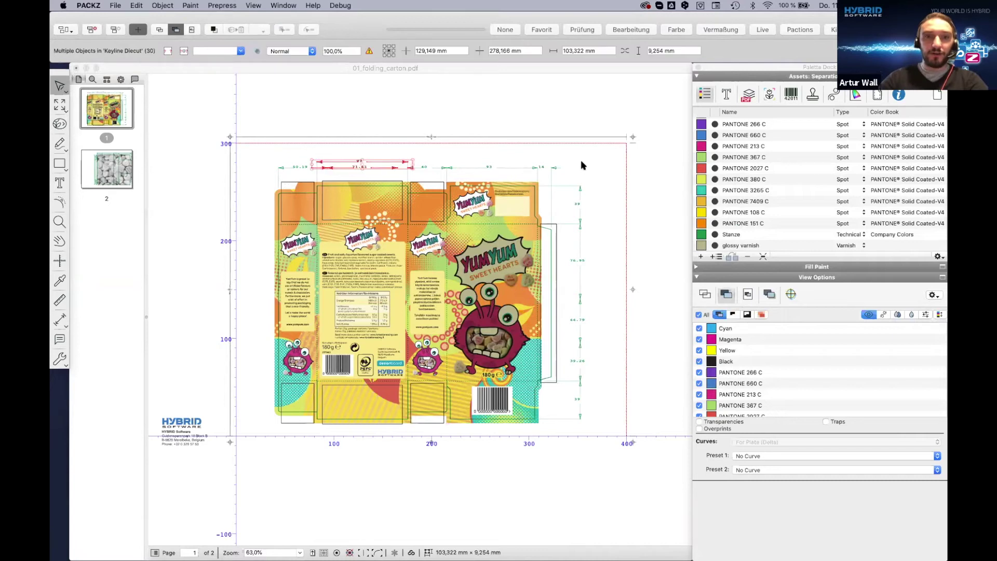
pyautogui.click(461, 120)
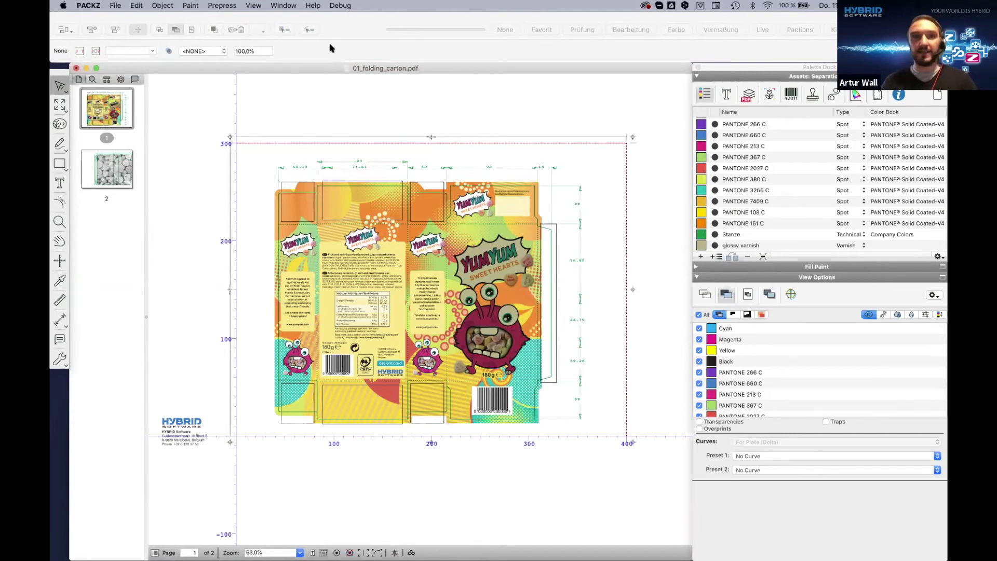
# Open the Pactions favorites and run "1. Remove redundant content" from the Whats new PACKZ 6.0 folder
pyautogui.click(283, 6)
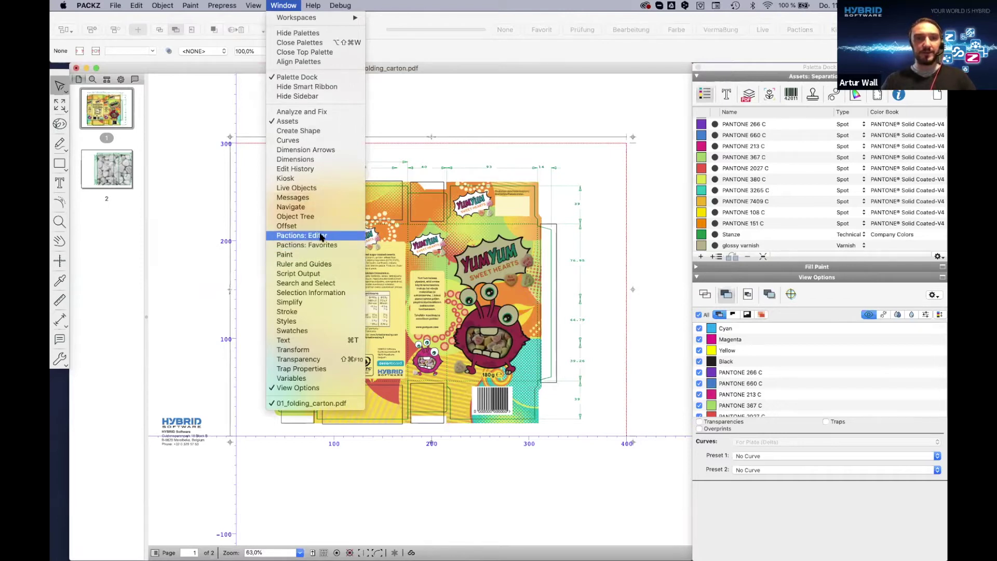
pyautogui.click(330, 248)
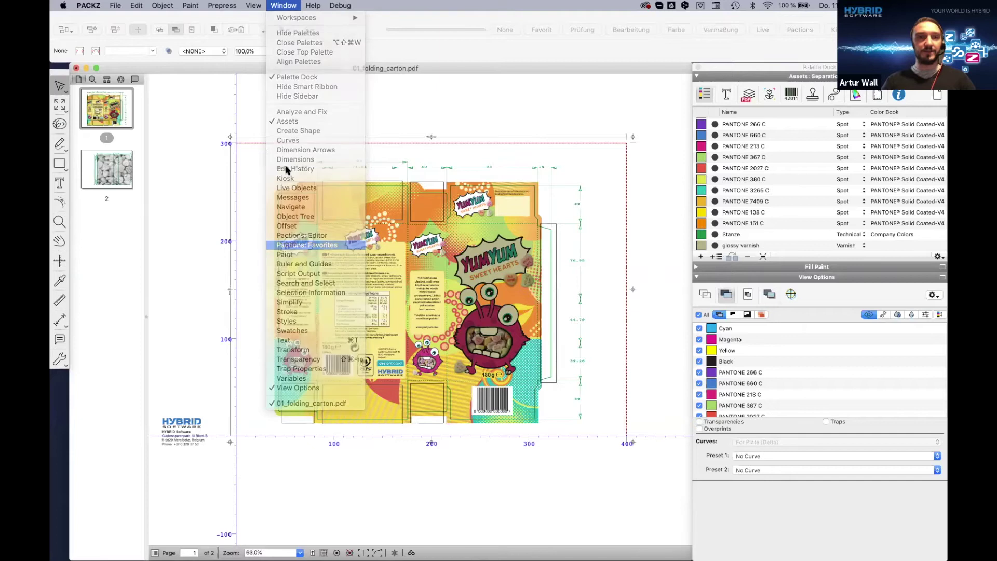
pyautogui.moveTo(224, 217); pyautogui.dragTo(211, 226)
pyautogui.moveTo(175, 71); pyautogui.dragTo(794, 182)
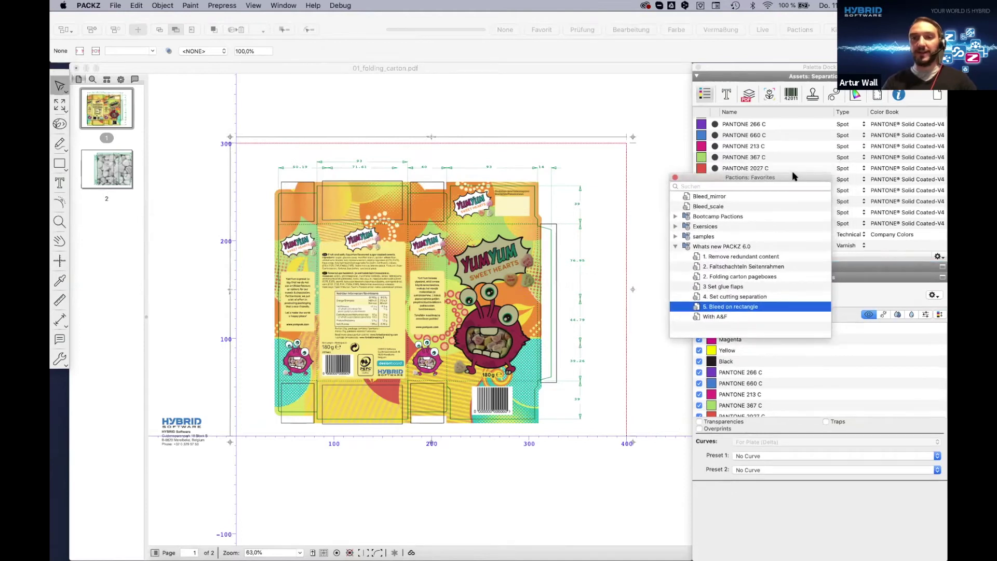
pyautogui.click(725, 258)
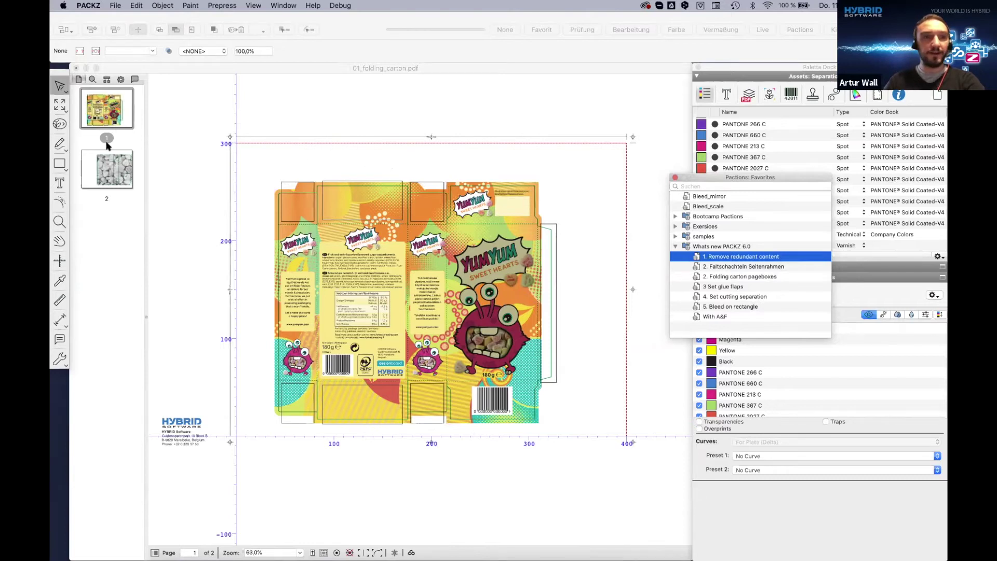
# Check the cleaned-up artwork on page 2 and return to page 1
pyautogui.click(119, 162)
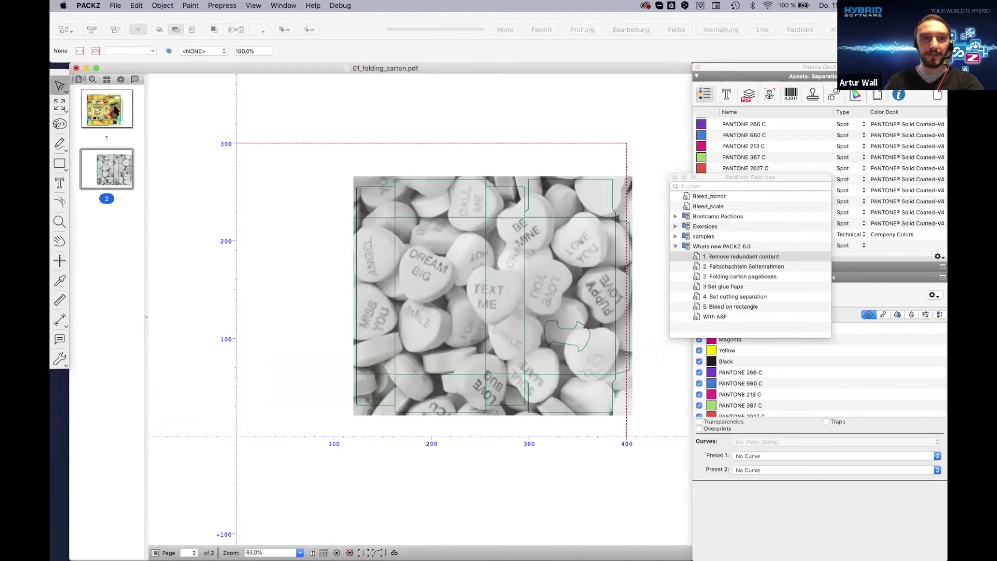
pyautogui.click(115, 110)
pyautogui.hscroll(-2, 240, 222)
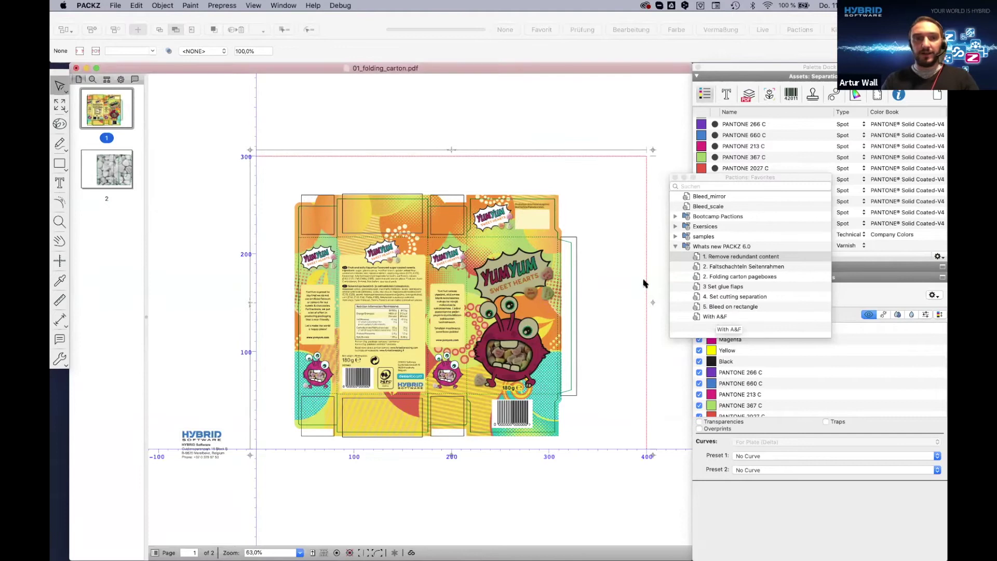
# Inspect the page box dimensions of page 1 and view the artwork briefly in outline mode
pyautogui.moveTo(710, 179); pyautogui.dragTo(685, 253)
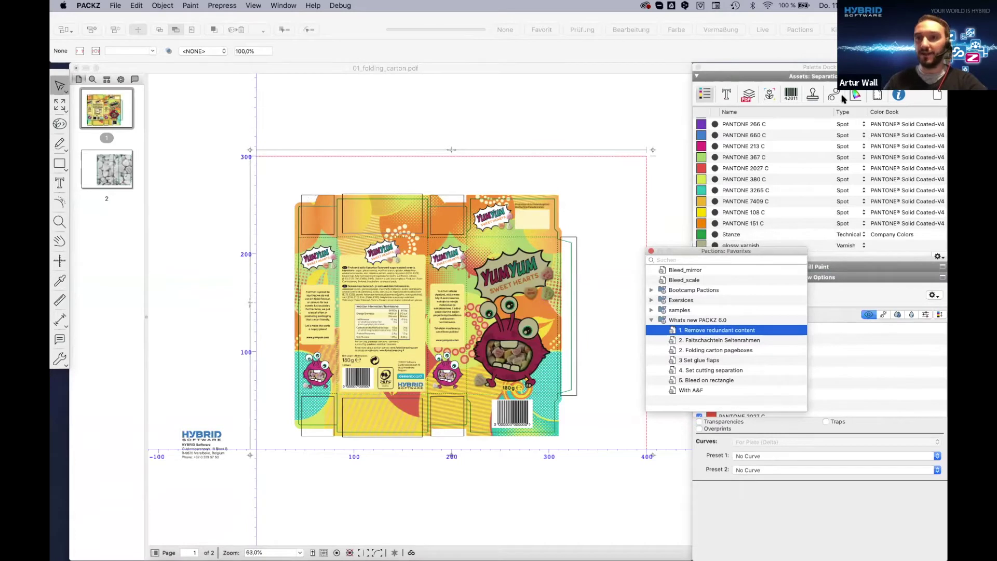
pyautogui.click(878, 96)
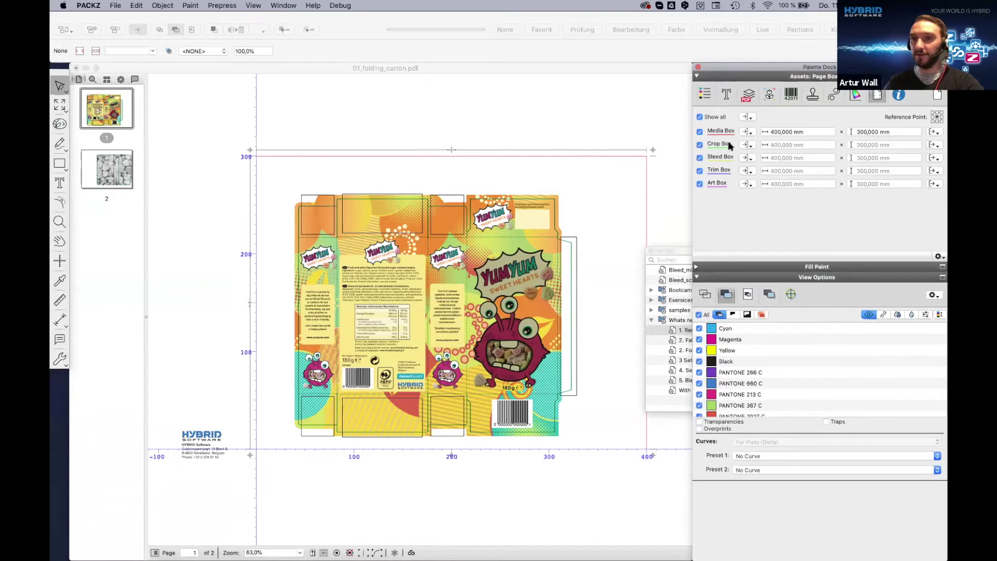
pyautogui.click(677, 251)
pyautogui.moveTo(678, 252); pyautogui.dragTo(678, 222)
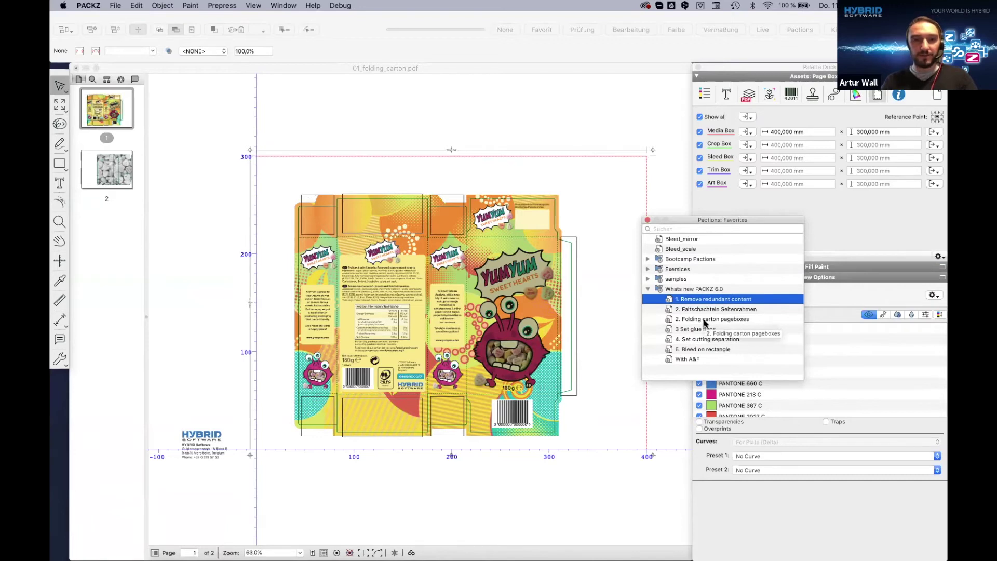
pyautogui.press('super+y')
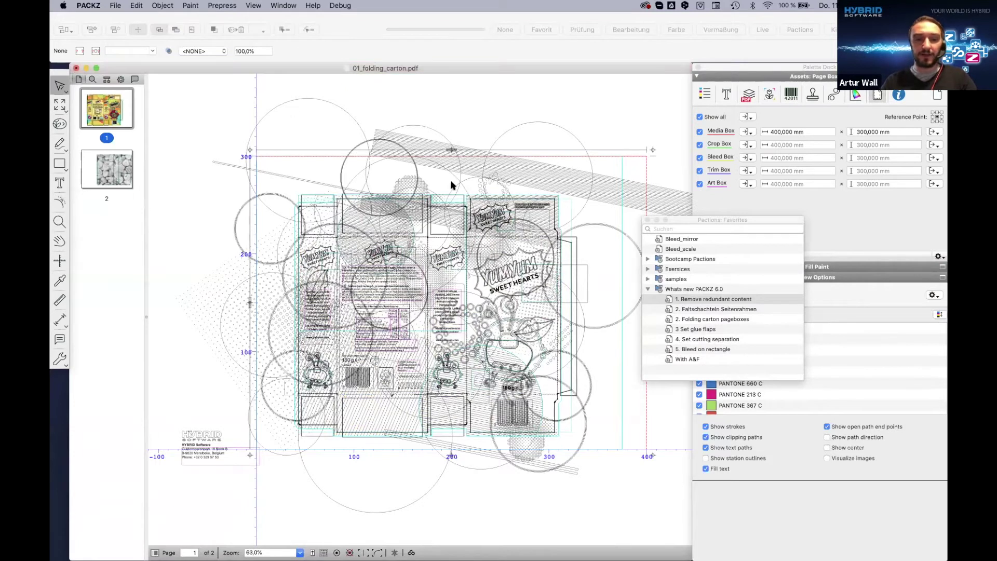
pyautogui.press('super+y')
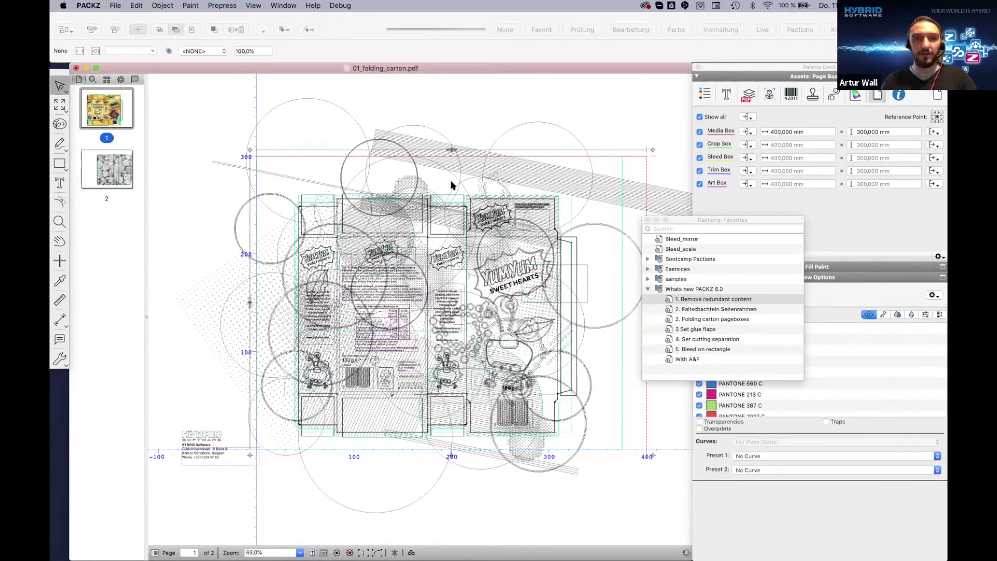
# Run the Paction "2. Folding carton pageboxes" and check the result in outline mode and on both pages
pyautogui.click(703, 322)
pyautogui.doubleClick(702, 320)
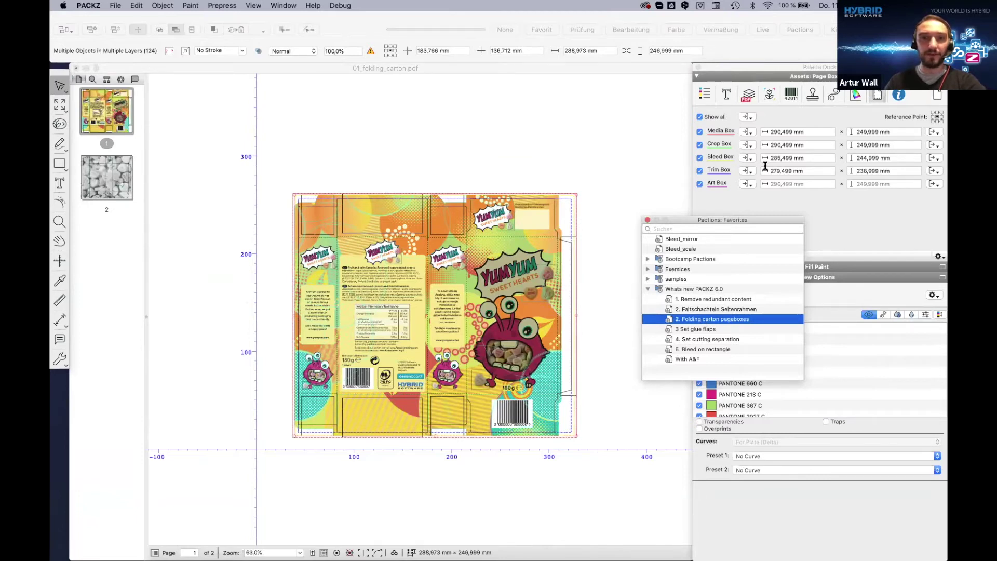
pyautogui.click(421, 163)
pyautogui.press('super+y')
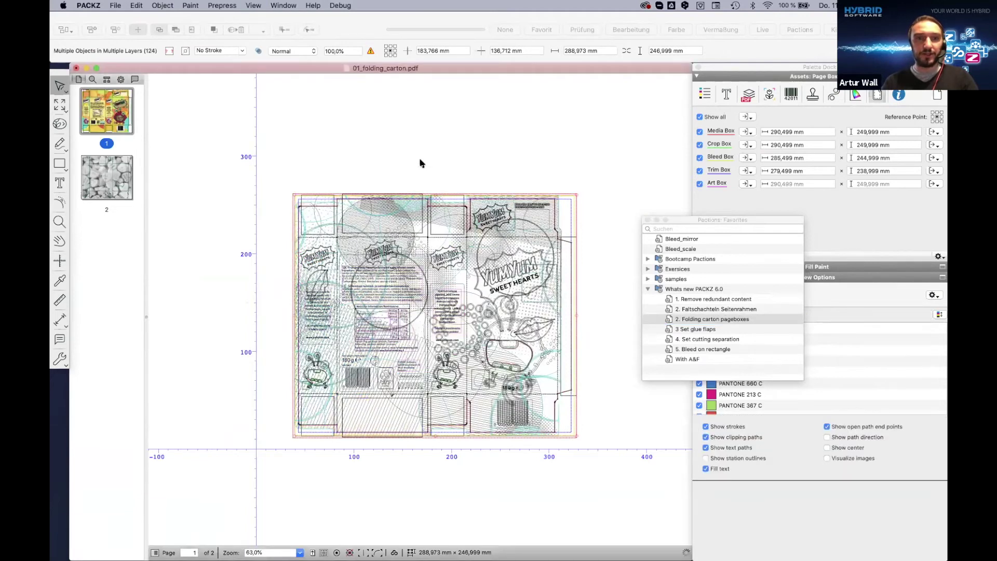
pyautogui.press('super+y')
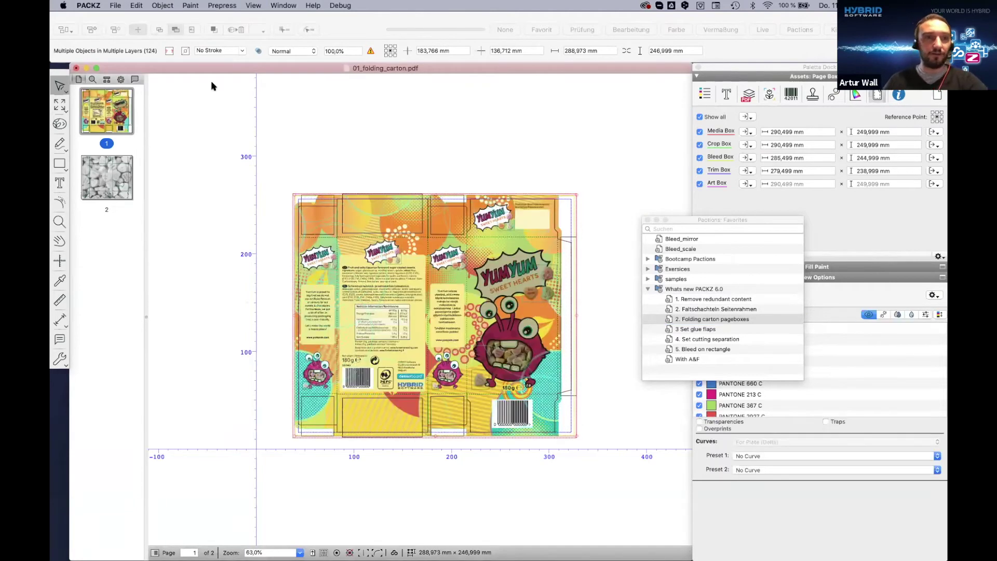
pyautogui.click(119, 169)
pyautogui.click(108, 103)
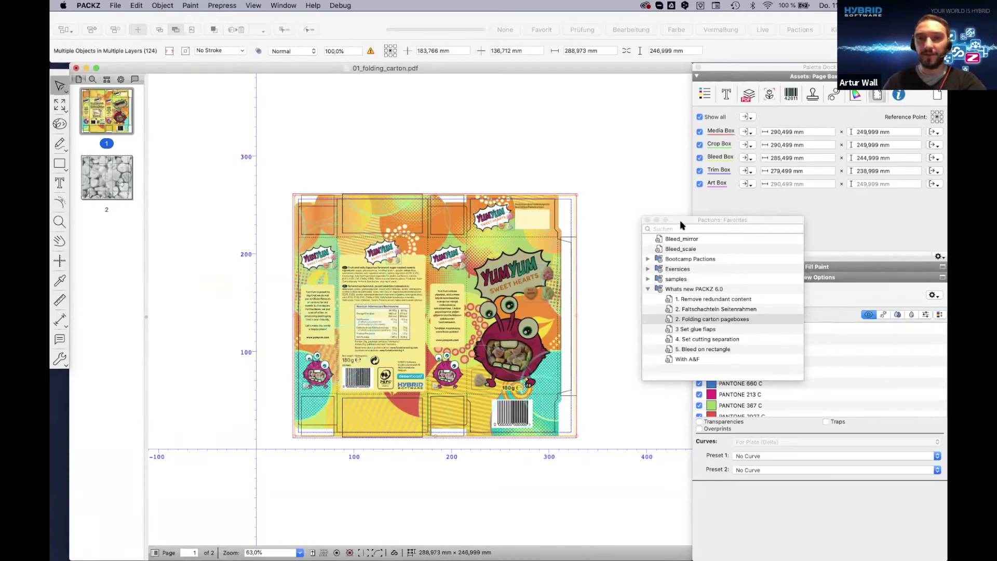
# Run the Paction "3 Set glue flaps" on the folding carton
pyautogui.moveTo(682, 224); pyautogui.dragTo(661, 217)
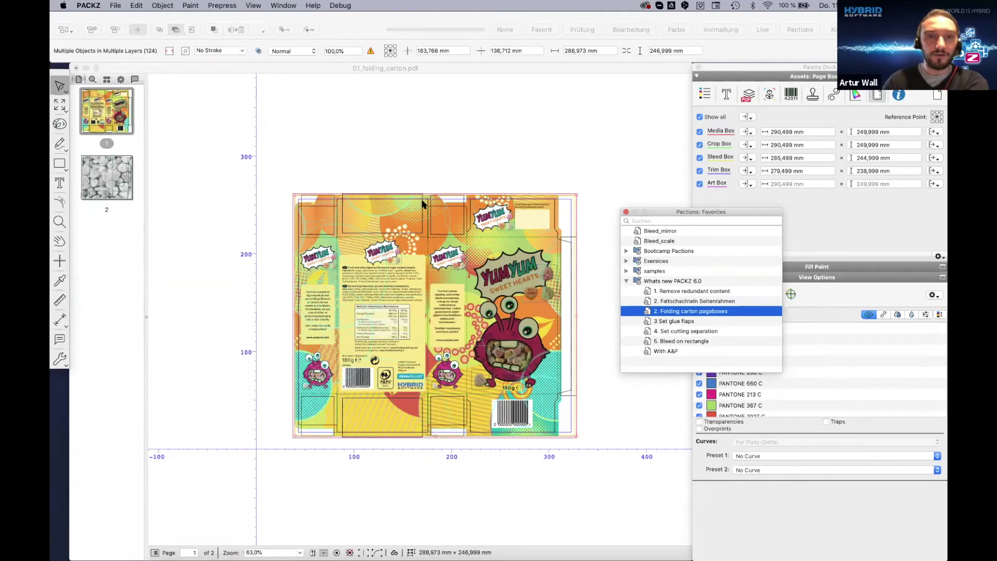
pyautogui.doubleClick(675, 311)
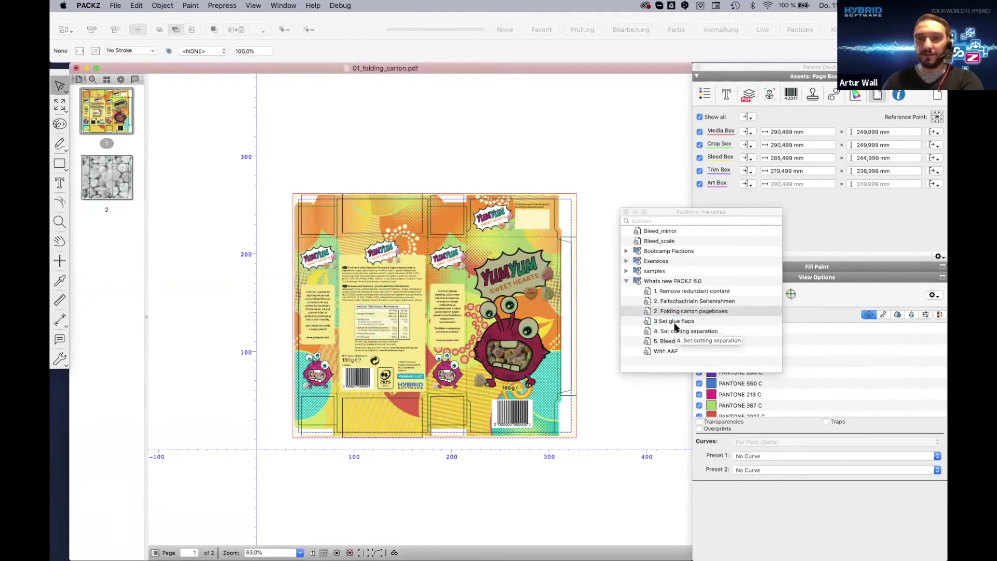
pyautogui.doubleClick(673, 322)
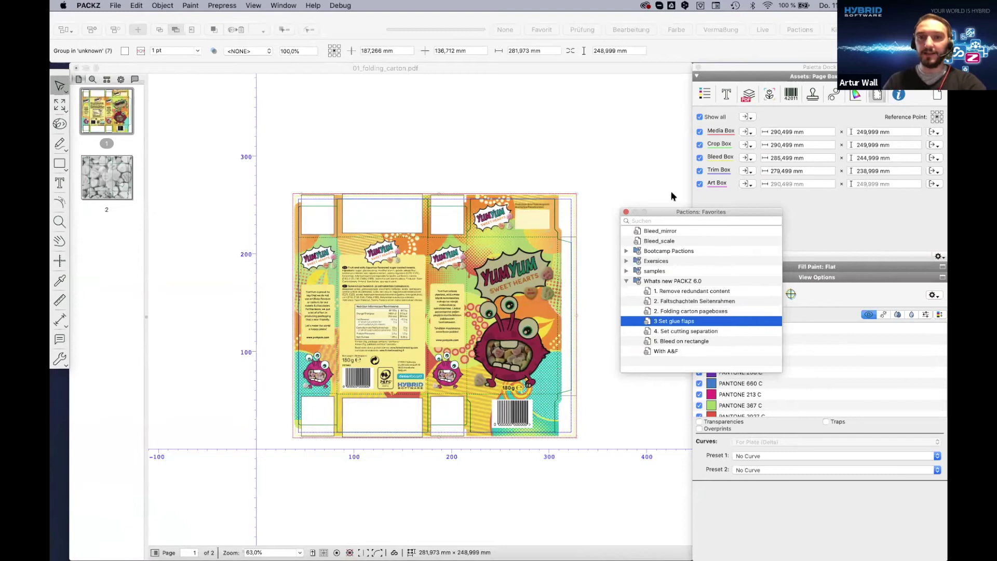
# Review the document's separations and PDF layers, including the group and type assignments of the layers
pyautogui.moveTo(669, 211); pyautogui.dragTo(590, 187)
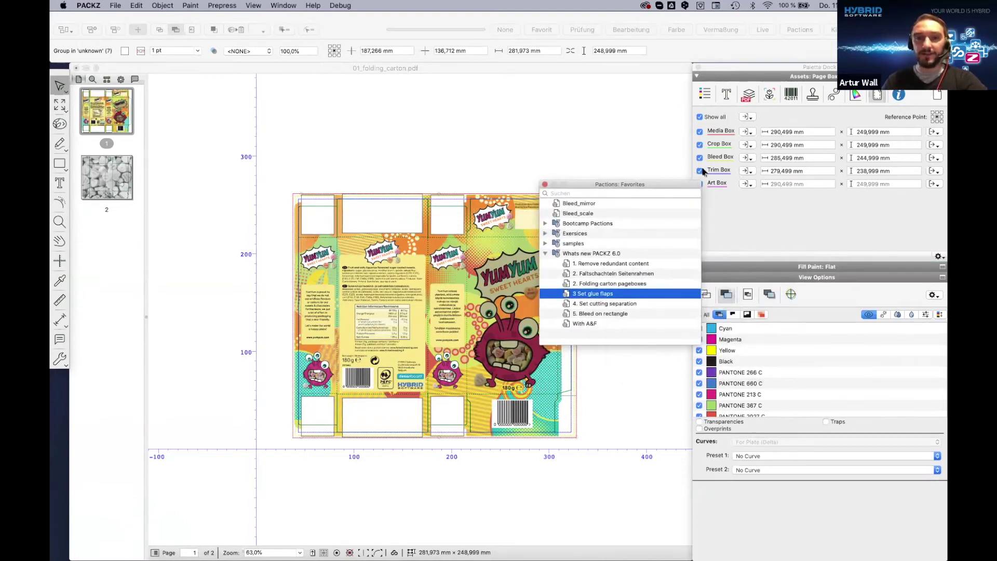
pyautogui.click(705, 96)
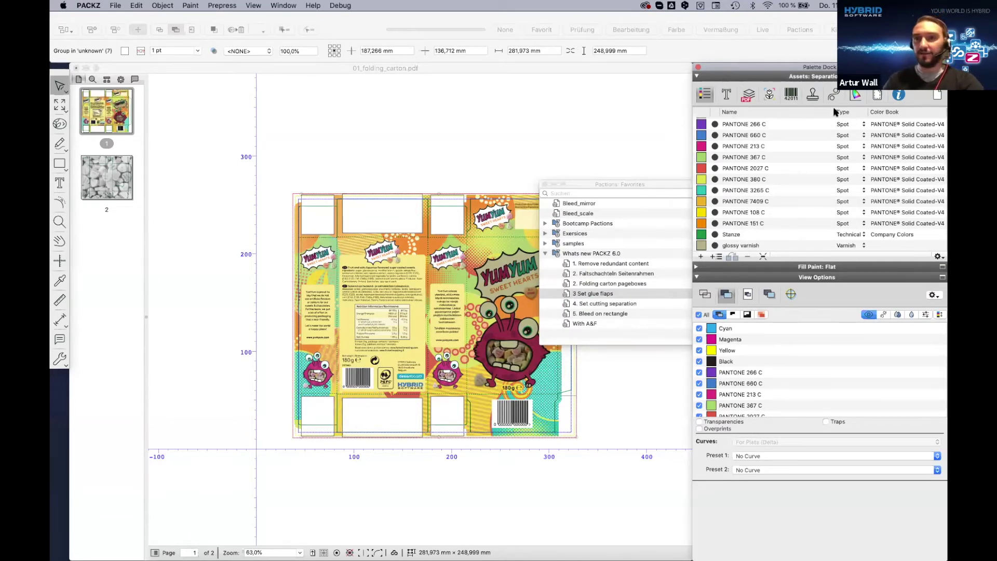
pyautogui.click(748, 95)
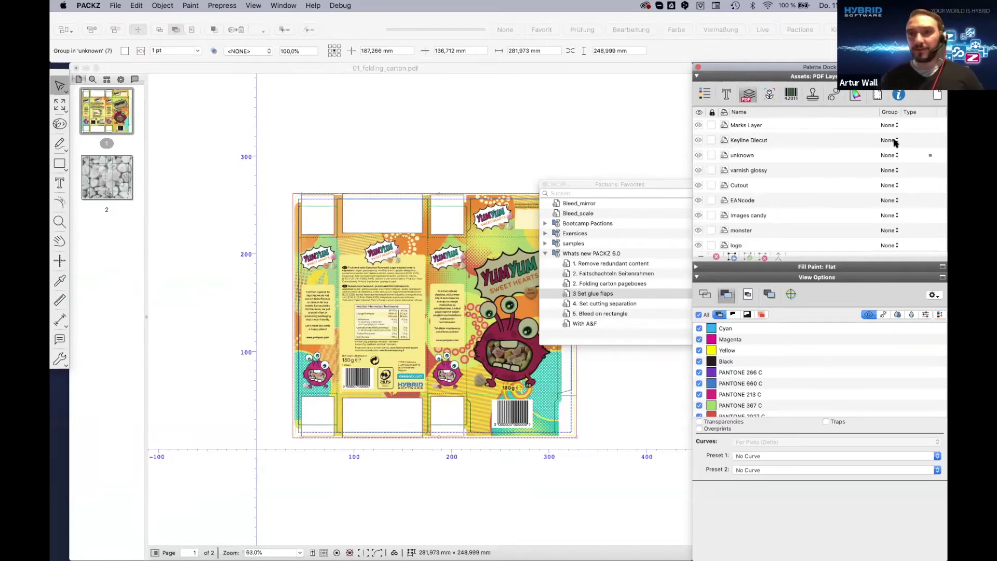
# Run the Paction "4. Set cutting separation" and display the separations list
pyautogui.click(630, 184)
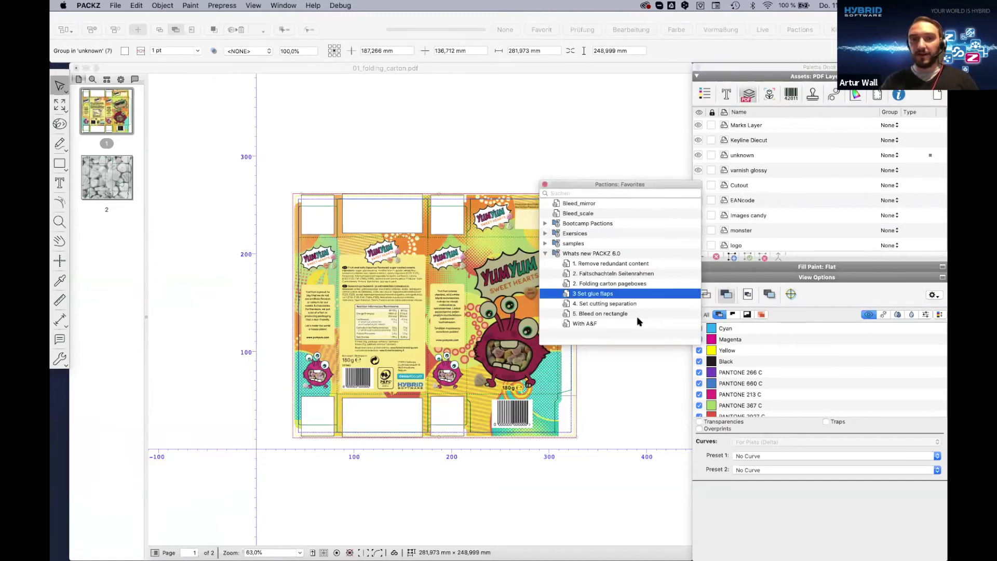
pyautogui.doubleClick(609, 306)
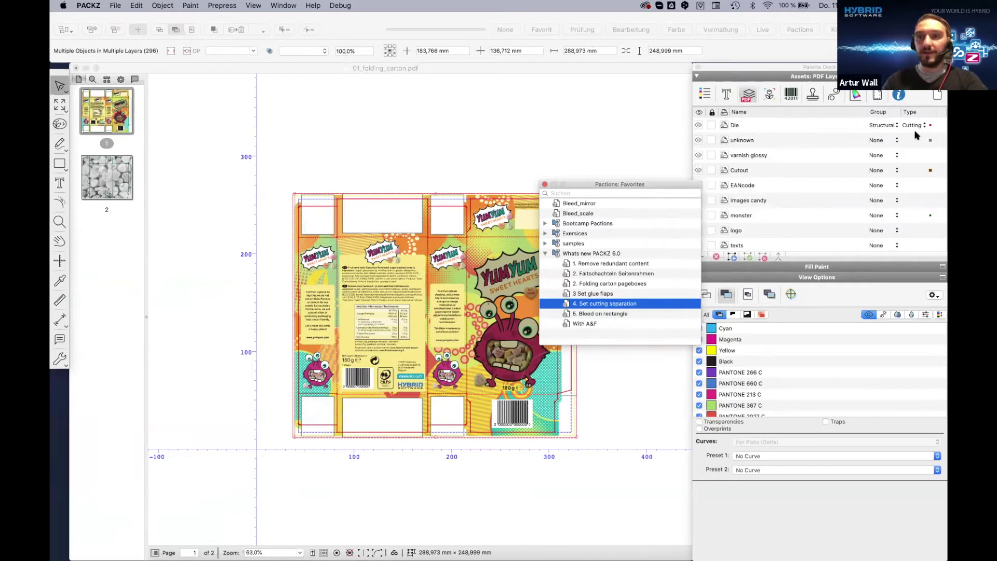
pyautogui.click(704, 94)
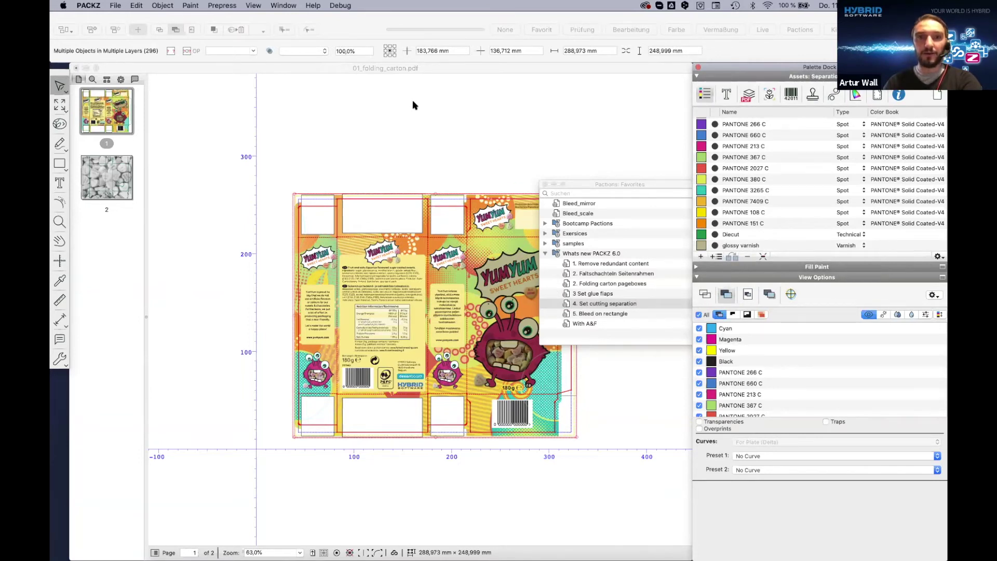
pyautogui.click(631, 185)
pyautogui.moveTo(632, 186); pyautogui.dragTo(637, 151)
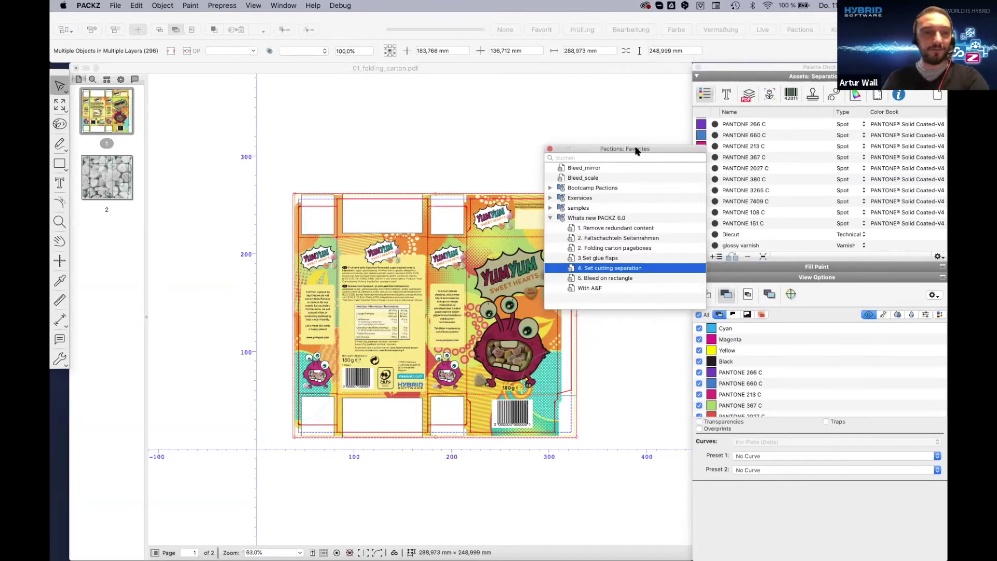
# Close the Pactions favorites window, open the Pactions editor instead and widen it to show its full content
pyautogui.moveTo(637, 151); pyautogui.dragTo(610, 151)
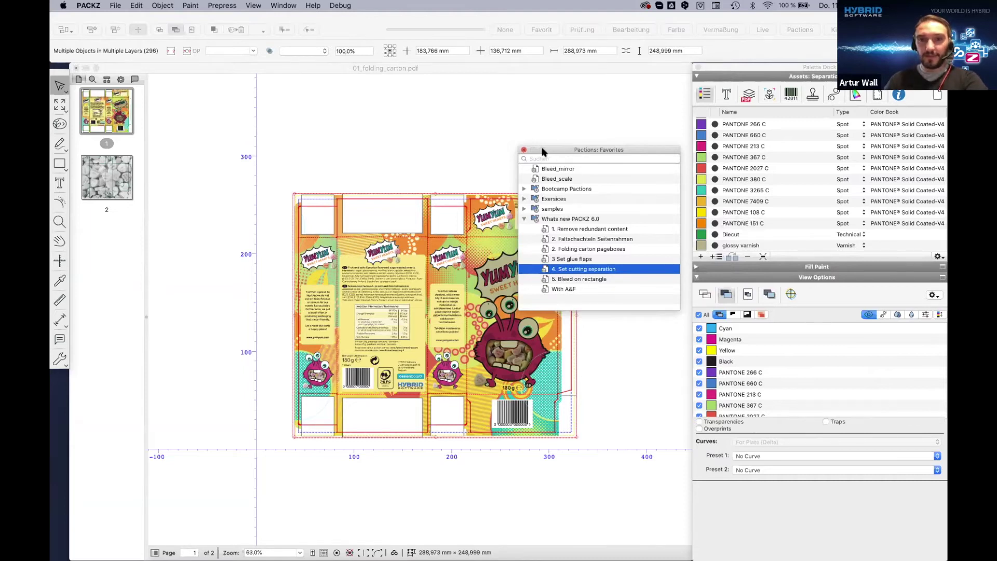
pyautogui.moveTo(556, 151); pyautogui.dragTo(567, 142)
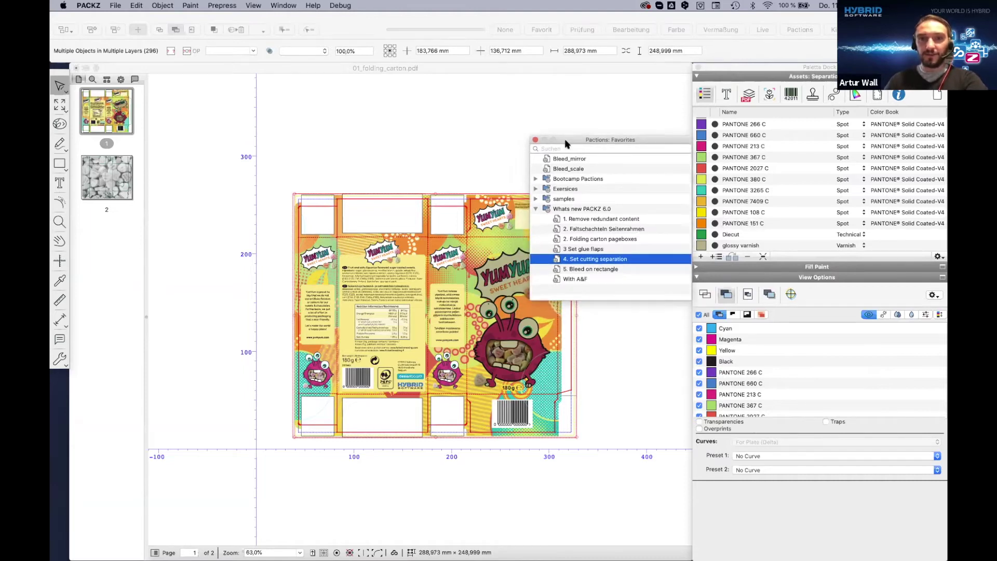
pyautogui.click(535, 140)
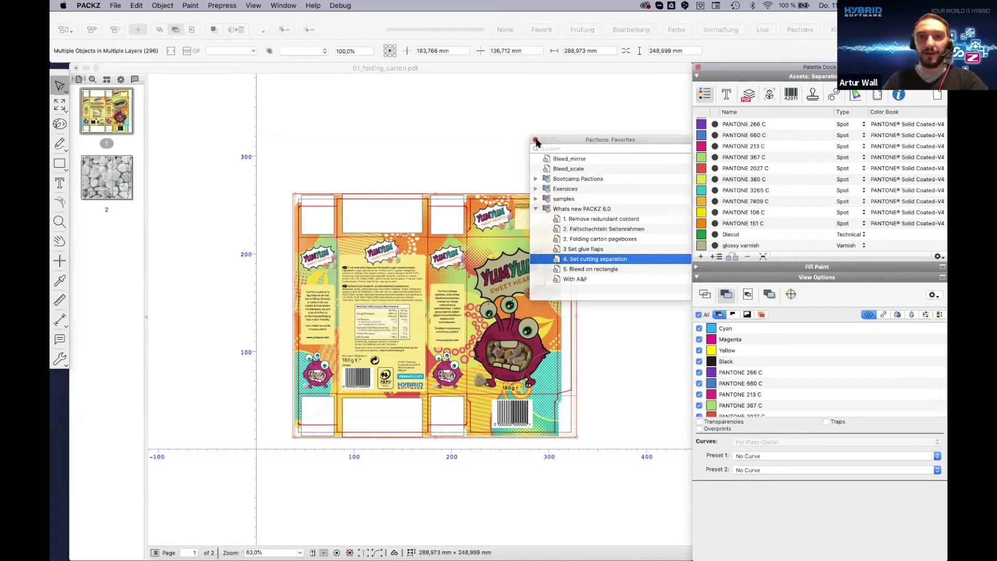
pyautogui.click(283, 6)
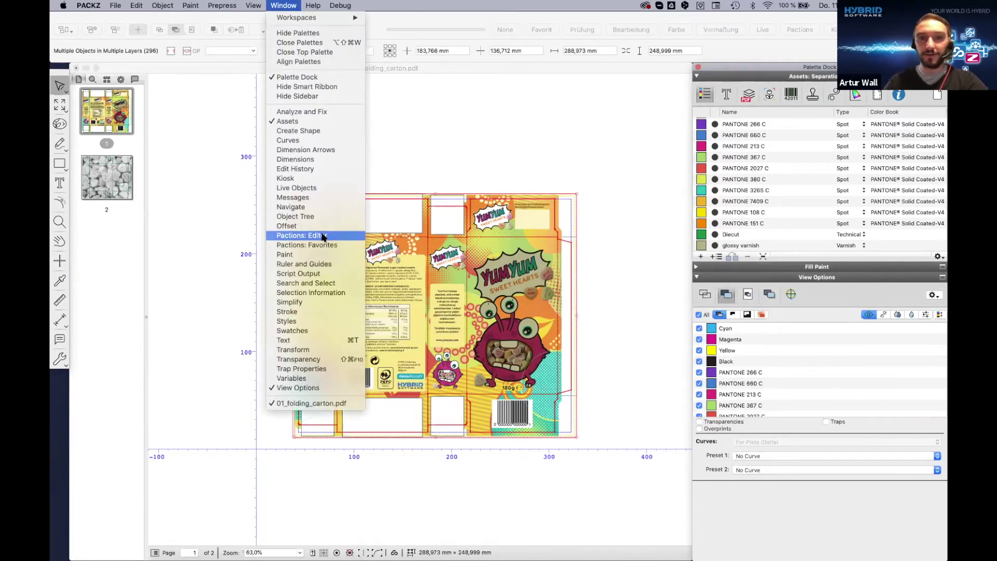
pyautogui.click(322, 237)
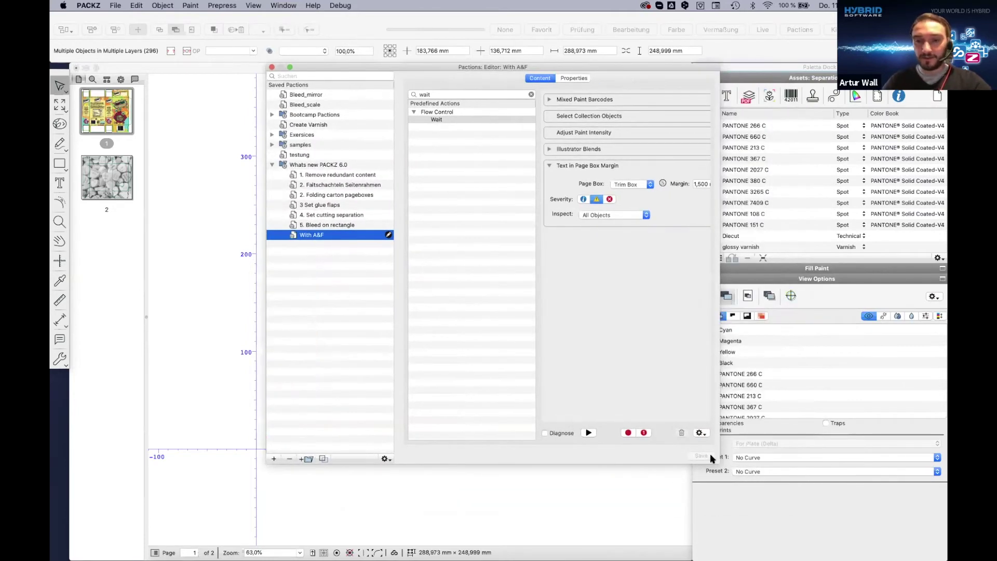
pyautogui.moveTo(718, 461); pyautogui.dragTo(832, 471)
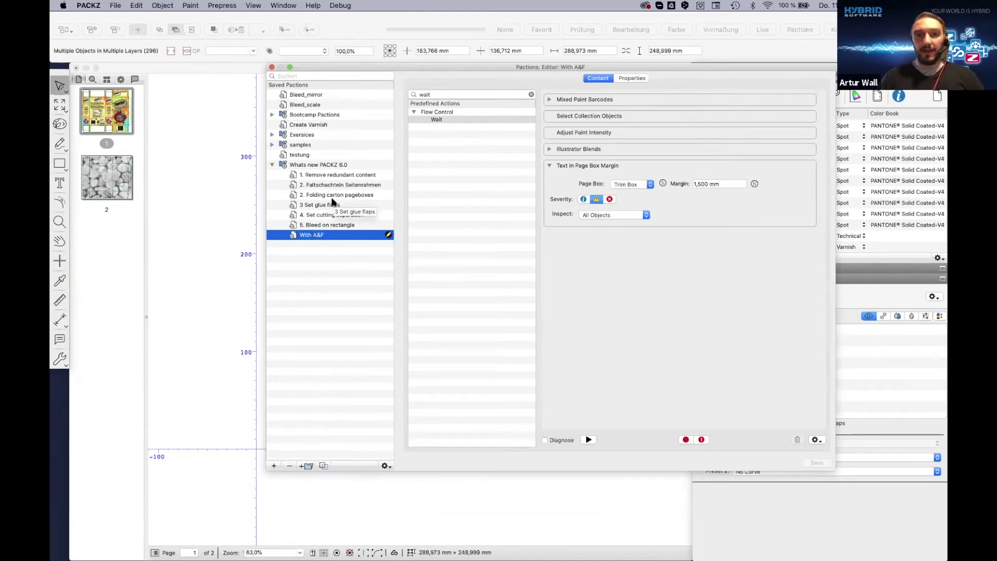
# Clear the "wait" filter from the predefined actions, collapse Flow Control and expand the Assets category
pyautogui.click(531, 94)
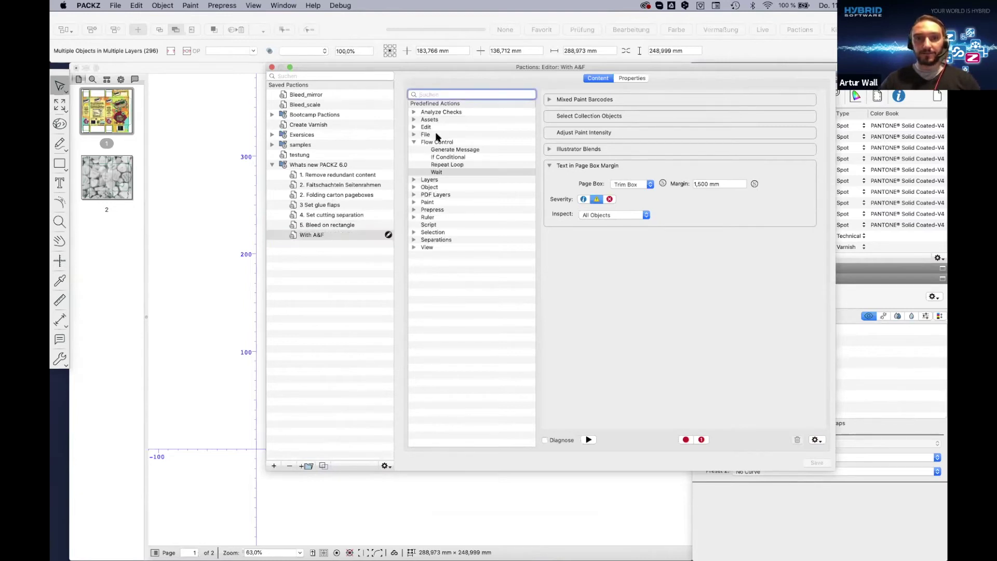
pyautogui.click(414, 142)
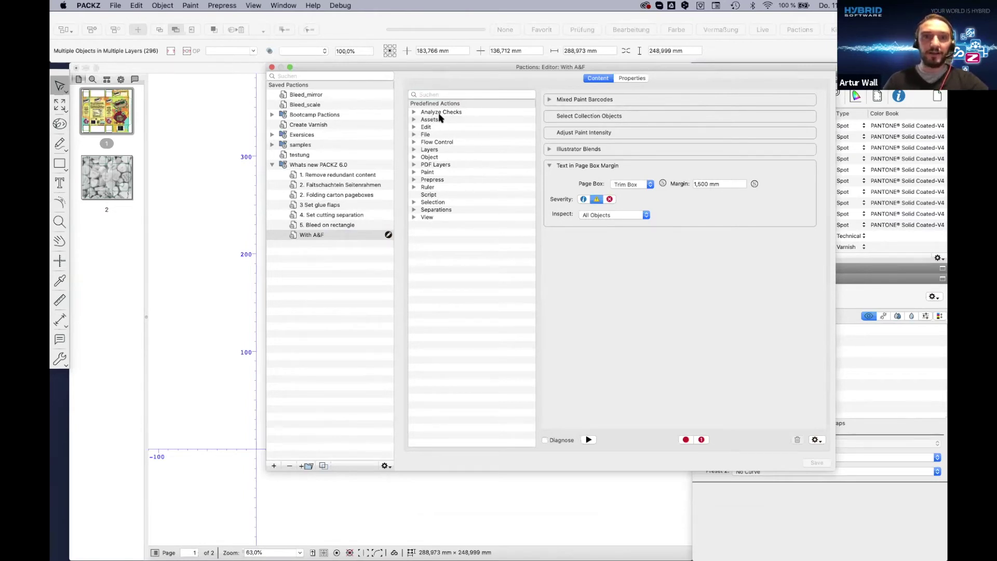
pyautogui.click(414, 119)
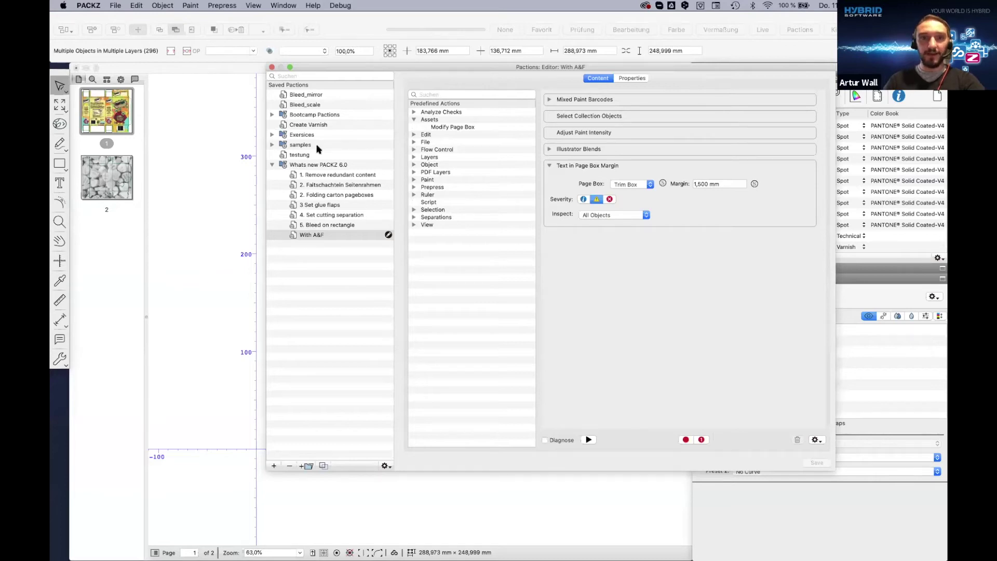
# Examine the Paction "1. Remove redundant content", including its Search and Select criteria and the Yes and No branches of If Has Selection
pyautogui.click(322, 176)
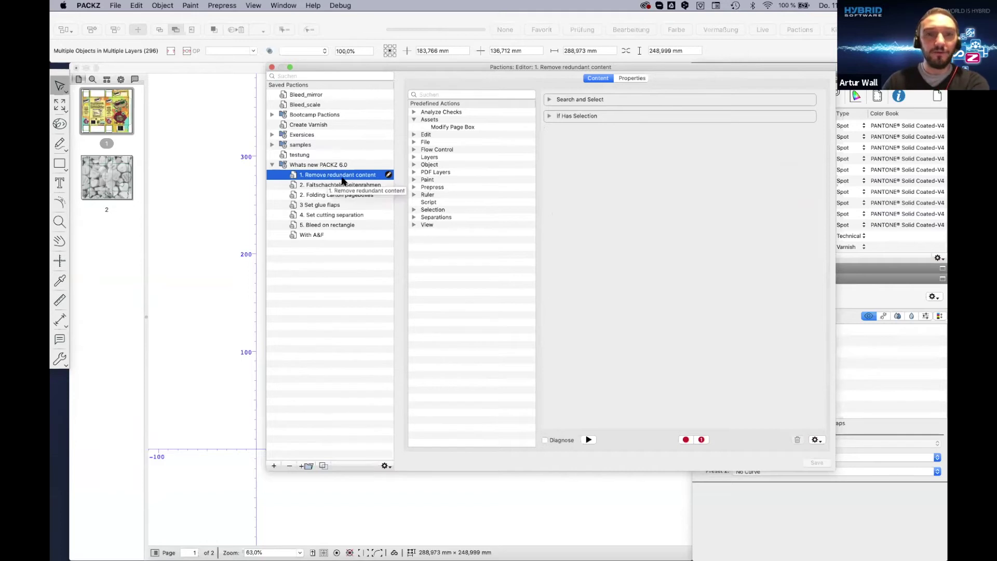
pyautogui.click(550, 100)
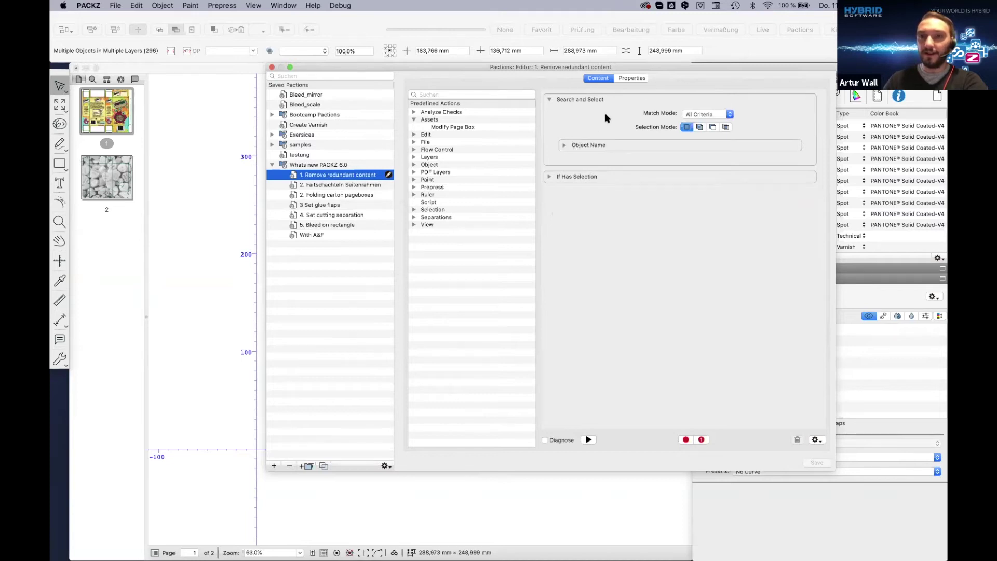
pyautogui.click(564, 145)
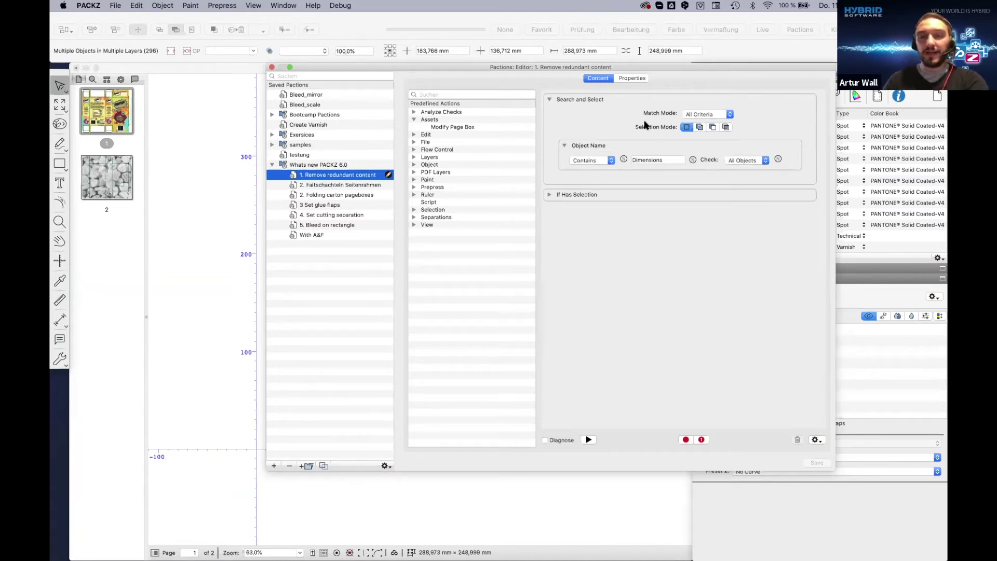
pyautogui.click(549, 195)
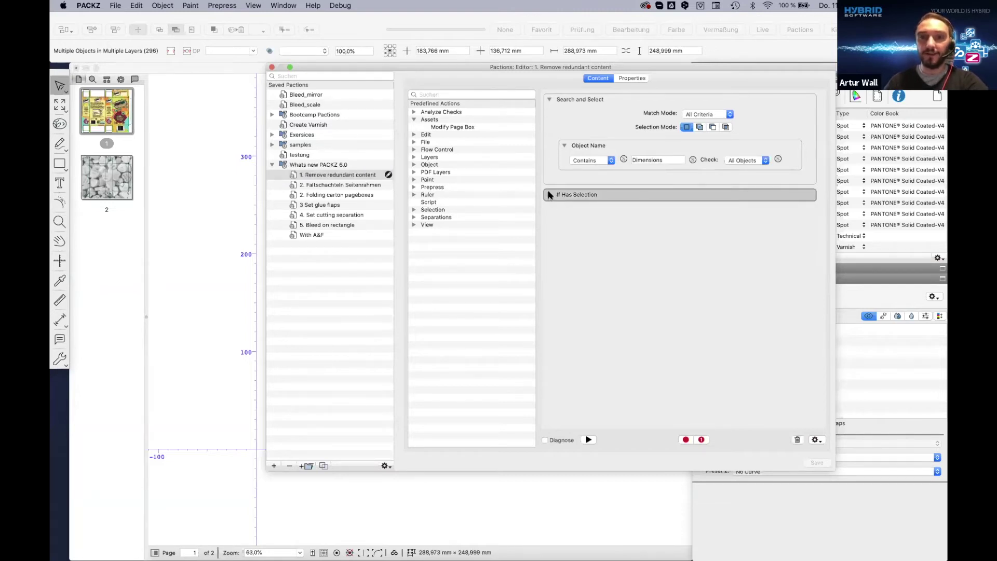
pyautogui.click(549, 195)
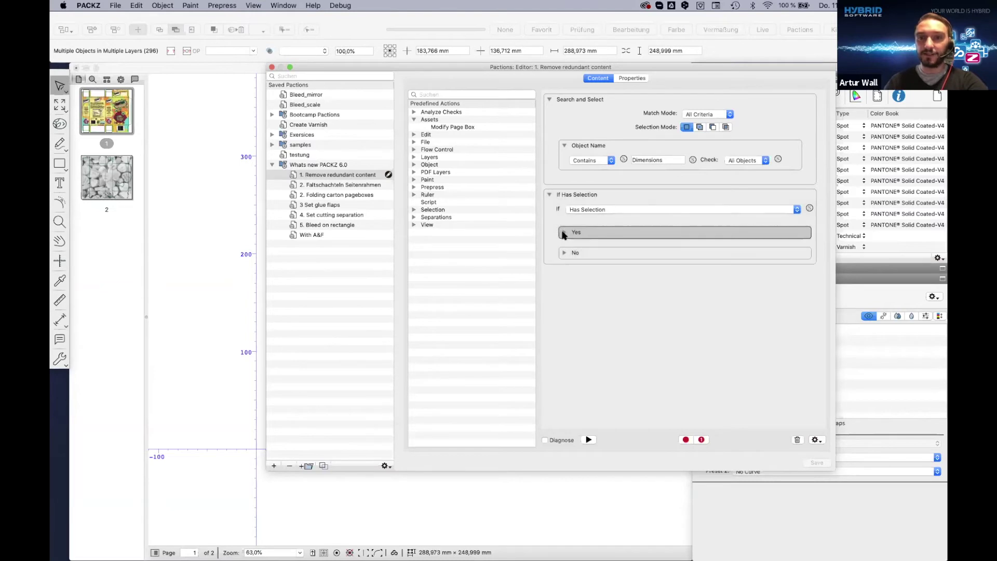
pyautogui.click(562, 233)
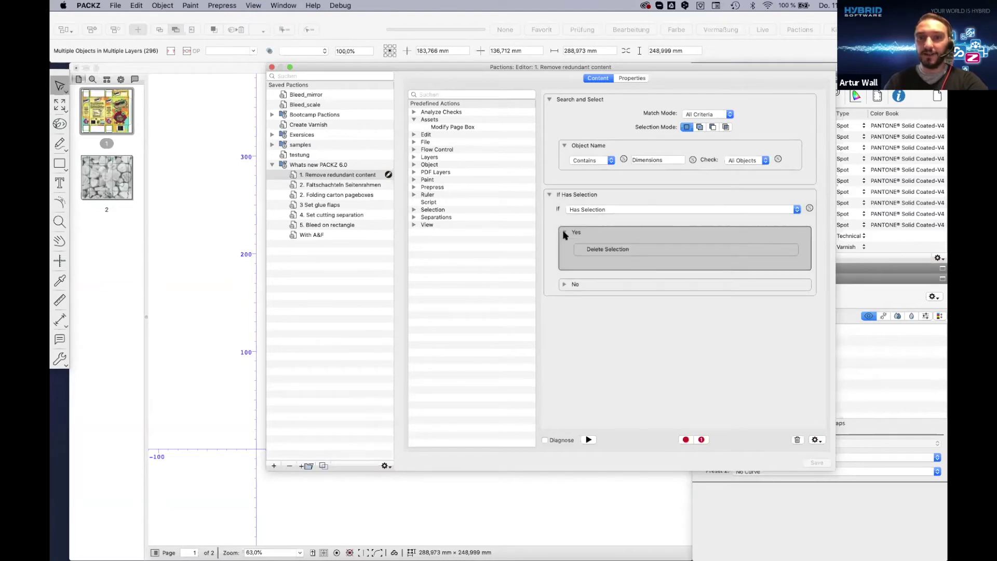
pyautogui.click(564, 285)
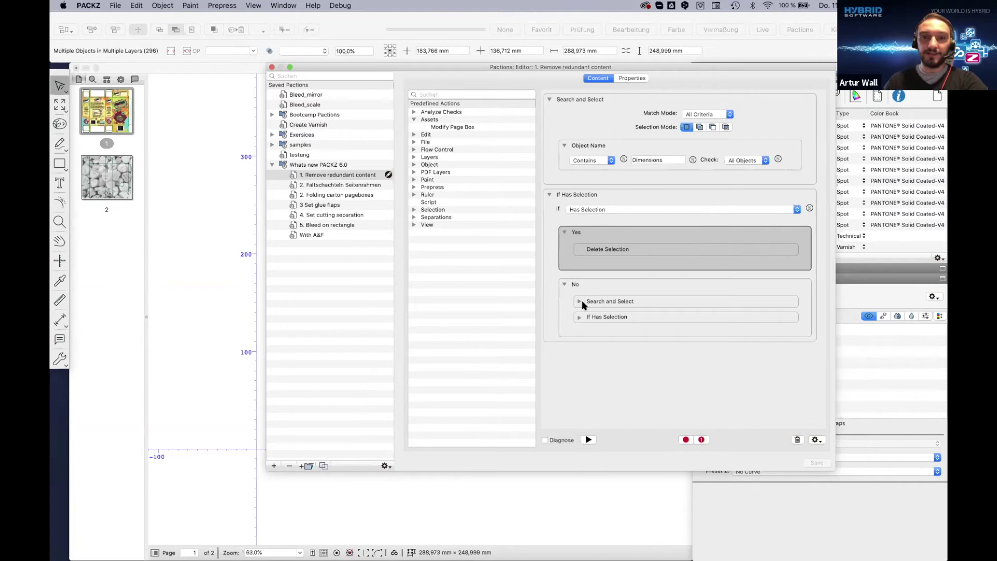
pyautogui.click(580, 301)
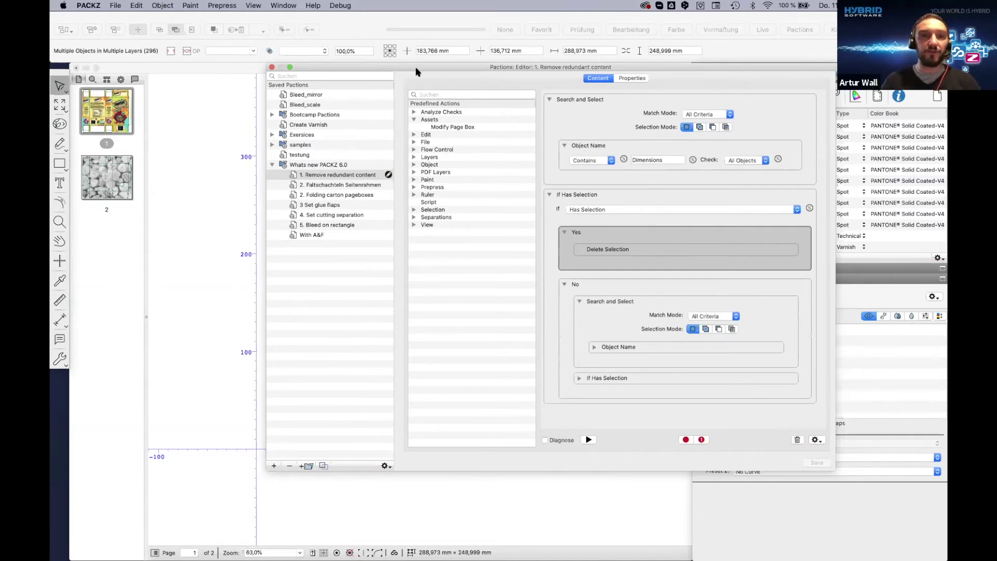
# Set the Pactions editor aside to expose the artwork and revert the folding carton document to its saved version
pyautogui.moveTo(382, 71); pyautogui.dragTo(494, 52)
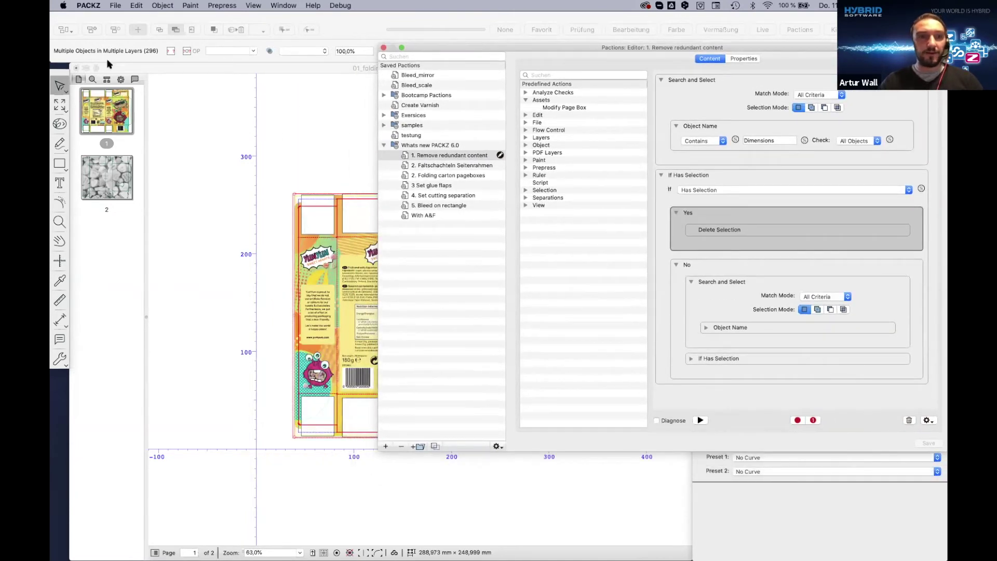
pyautogui.click(116, 5)
pyautogui.click(265, 225)
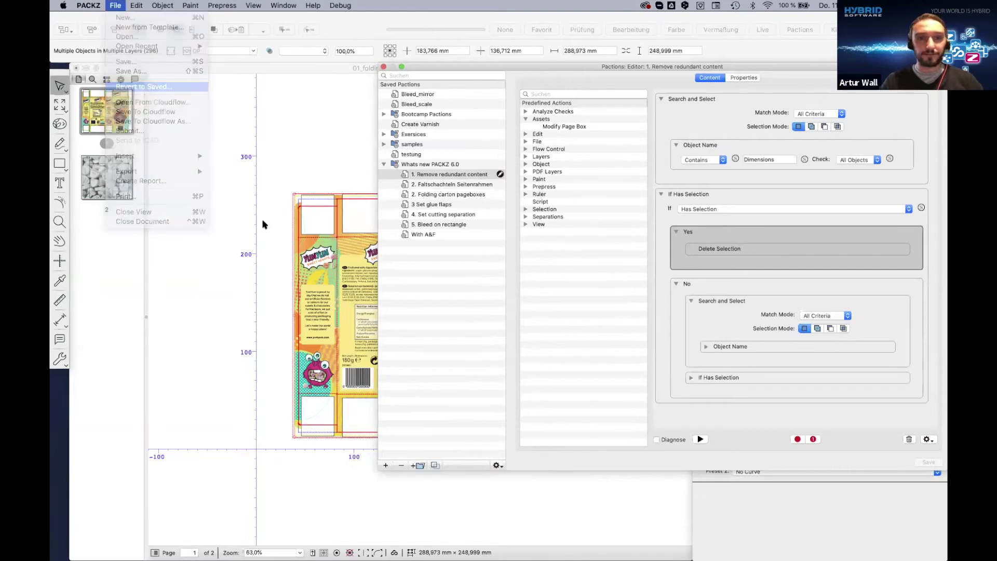
pyautogui.click(350, 185)
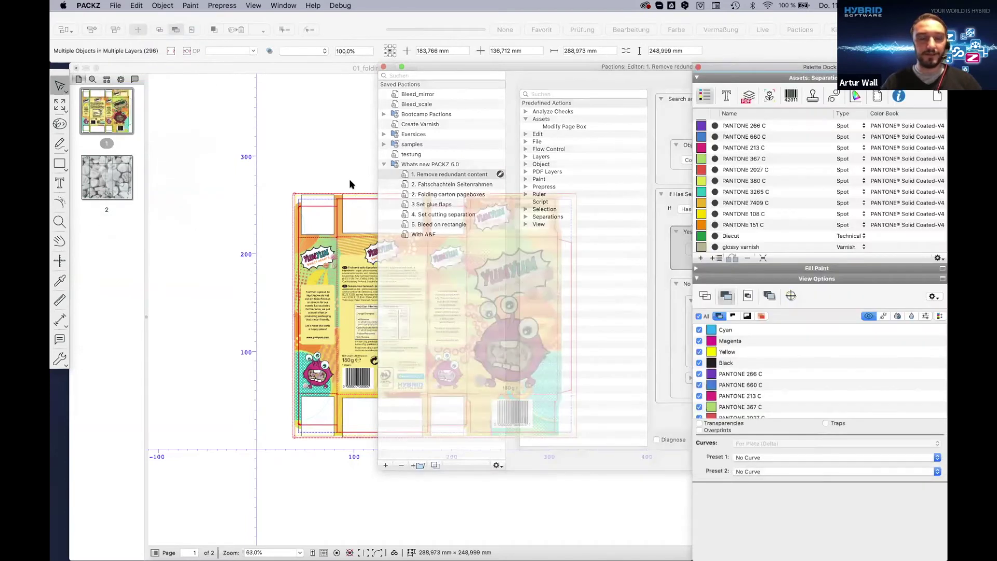
pyautogui.press('F12')
pyautogui.press('Return')
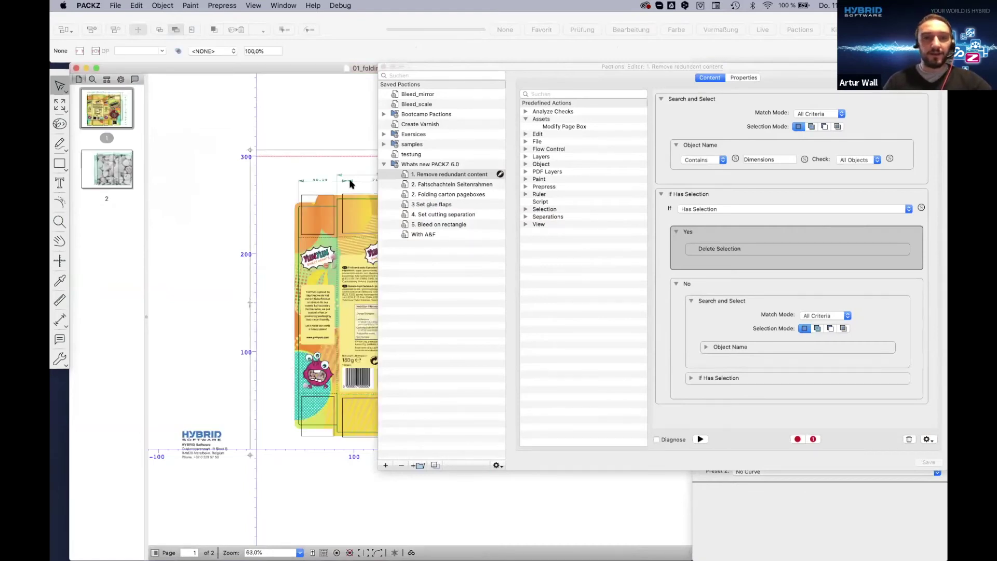
# Examine the reverted carton page, including the dimension lines and the company logo block outside the artwork
pyautogui.scroll(-5, 211, 318)
pyautogui.scroll(2, 211, 318)
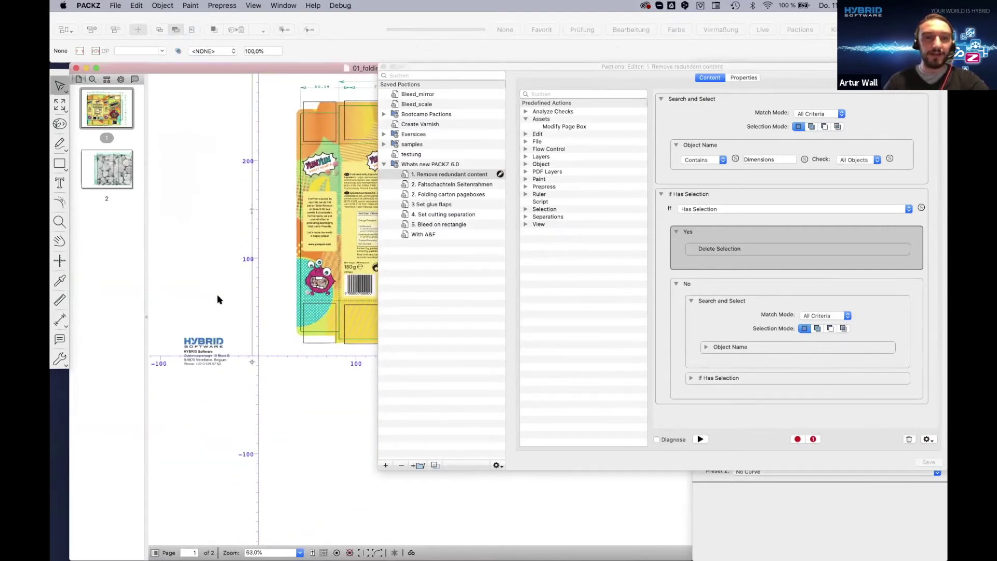
pyautogui.hscroll(5, 218, 296)
pyautogui.scroll(1, 218, 296)
pyautogui.hscroll(-5, 291, 382)
pyautogui.scroll(-1, 275, 378)
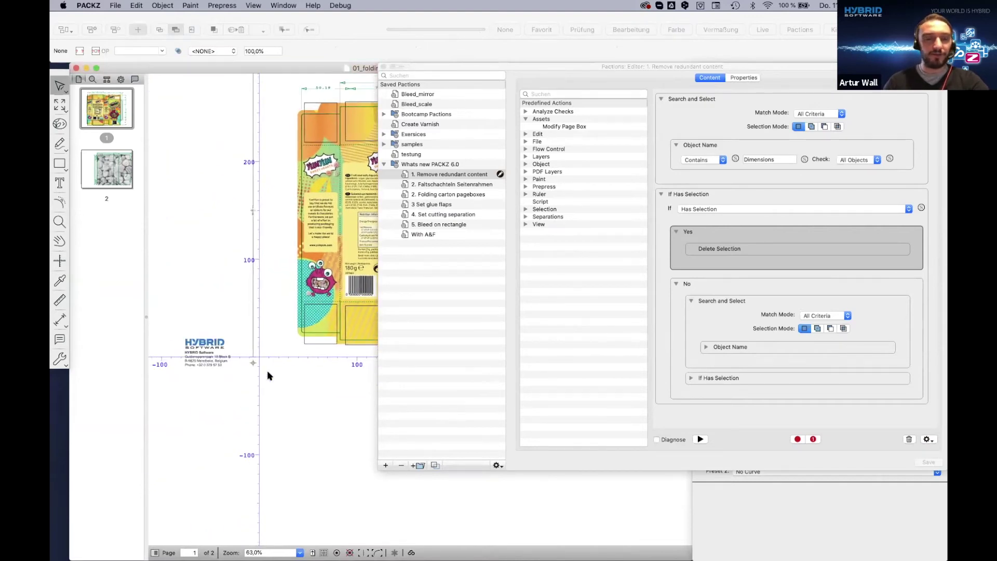
pyautogui.hscroll(2, 268, 375)
pyautogui.scroll(1, 267, 375)
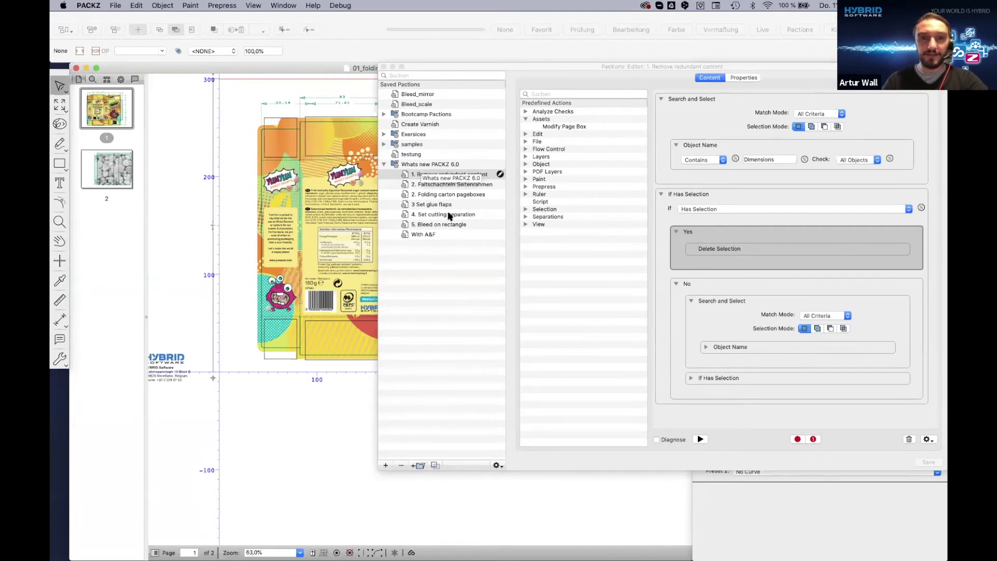
# Create a new Paction in the "Whats new PACKZ 6.0" group and name it "demo_move_to_next_page"
pyautogui.click(386, 466)
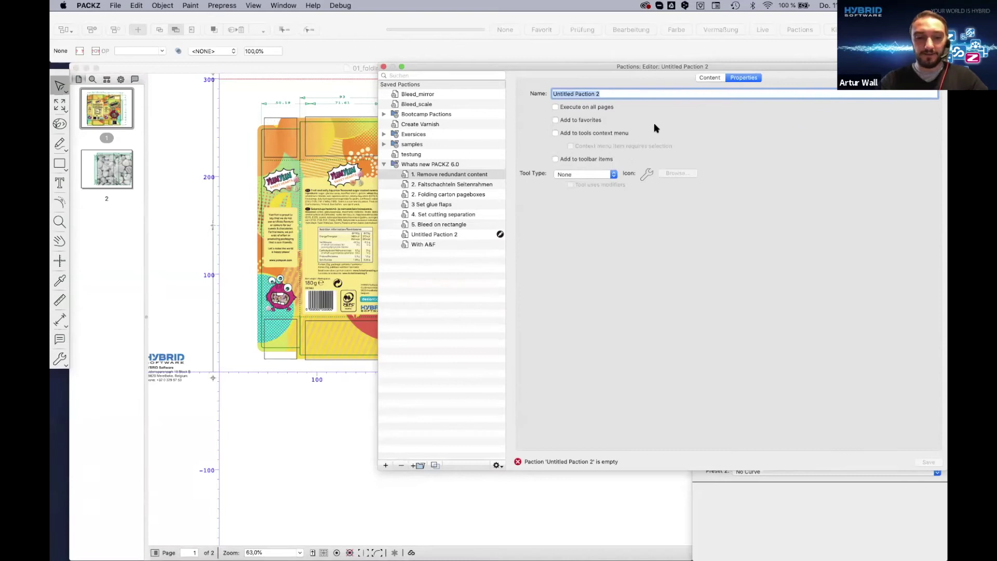
pyautogui.write('demo_move')
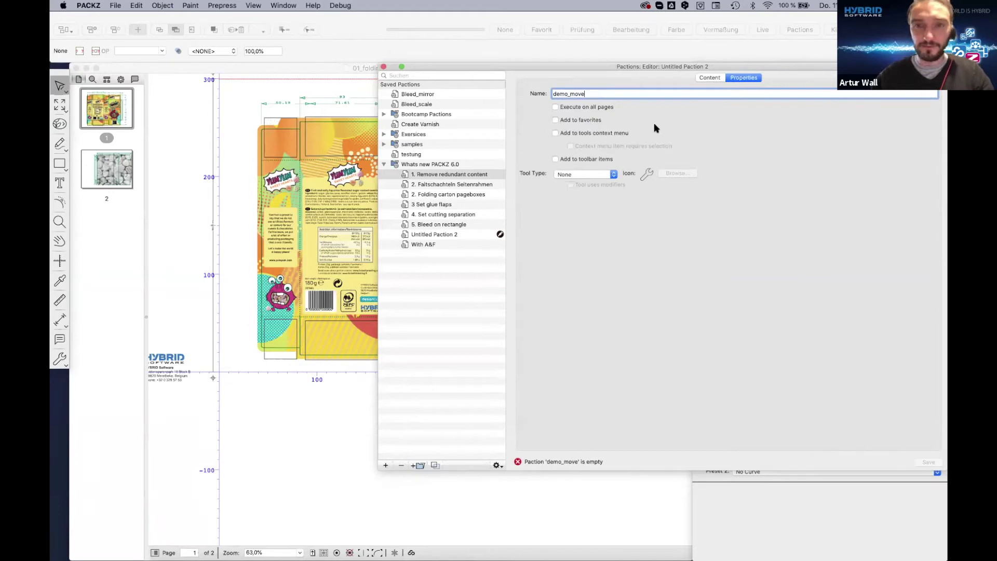
pyautogui.write('_to')
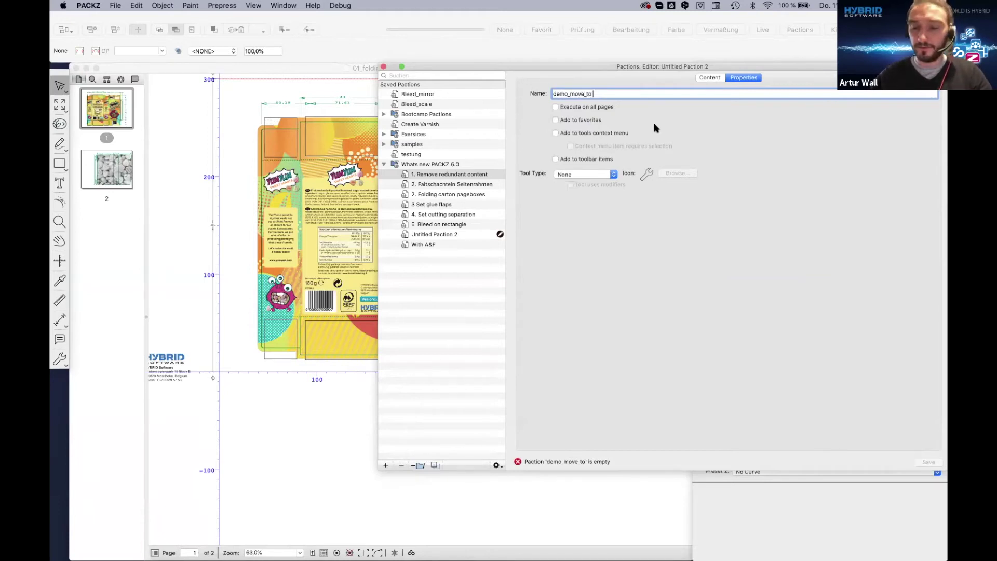
pyautogui.write('_nex')
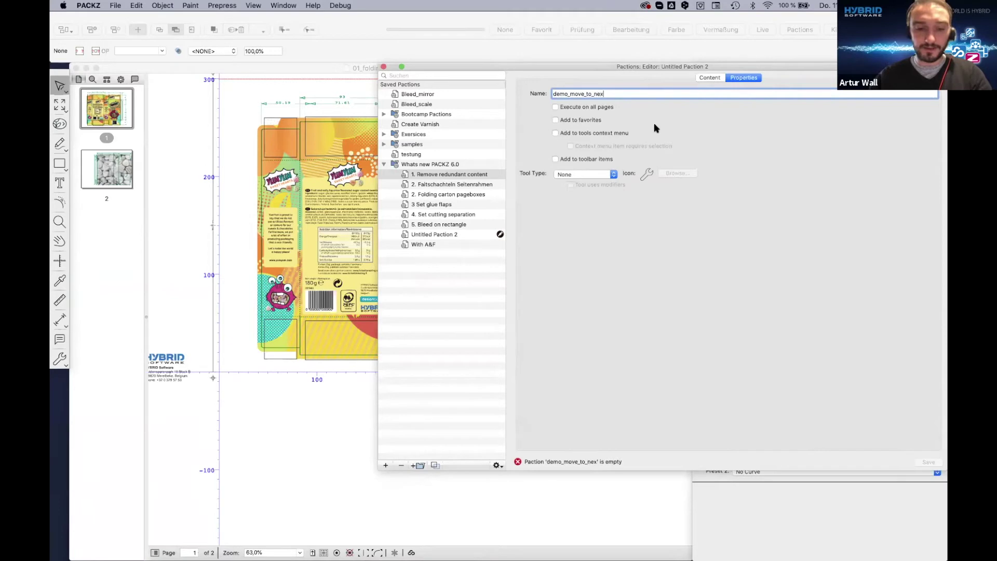
pyautogui.write('t_page')
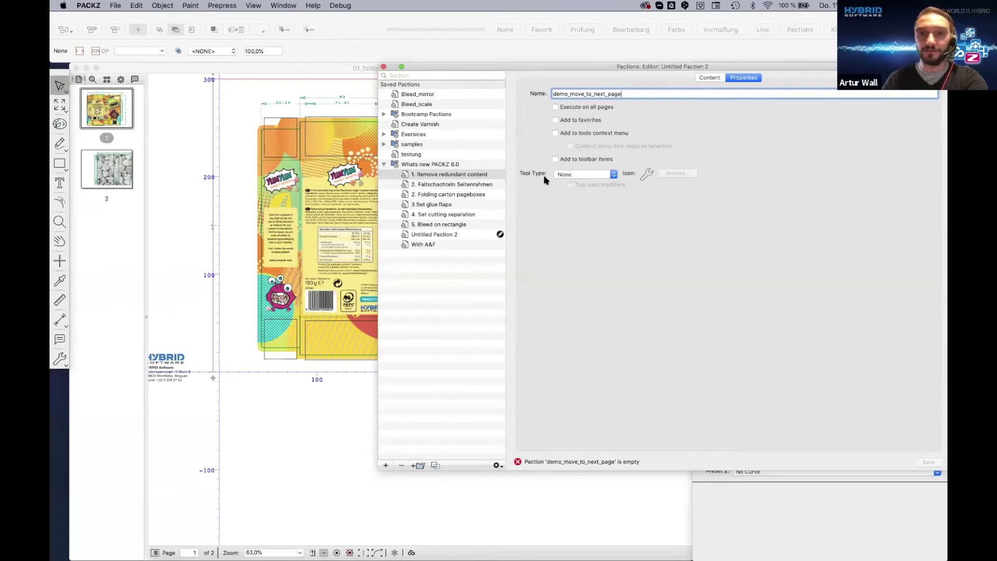
# Add the new Paction to the toolbar items and set its tool type to Rectangle
pyautogui.click(555, 159)
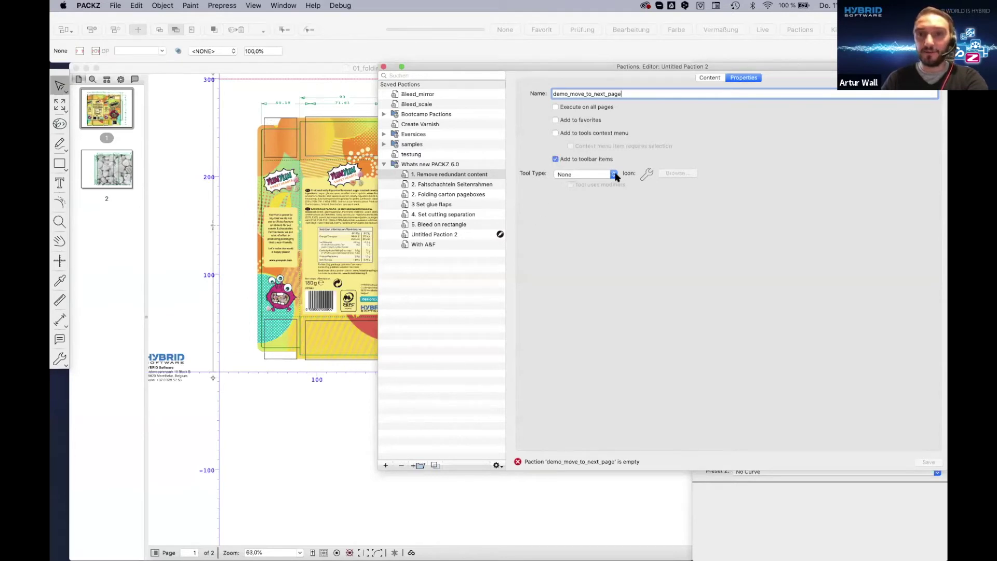
pyautogui.click(614, 175)
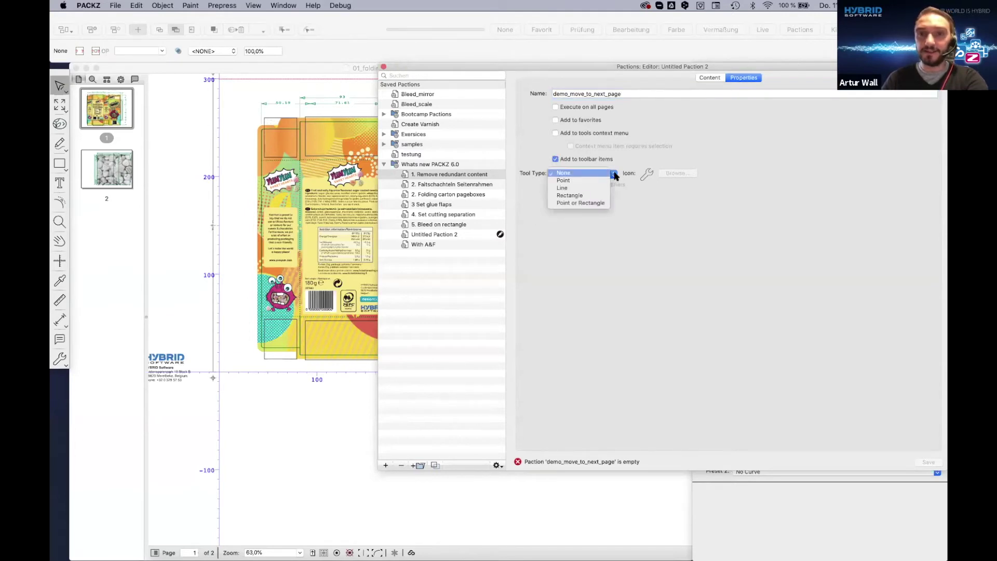
pyautogui.click(588, 196)
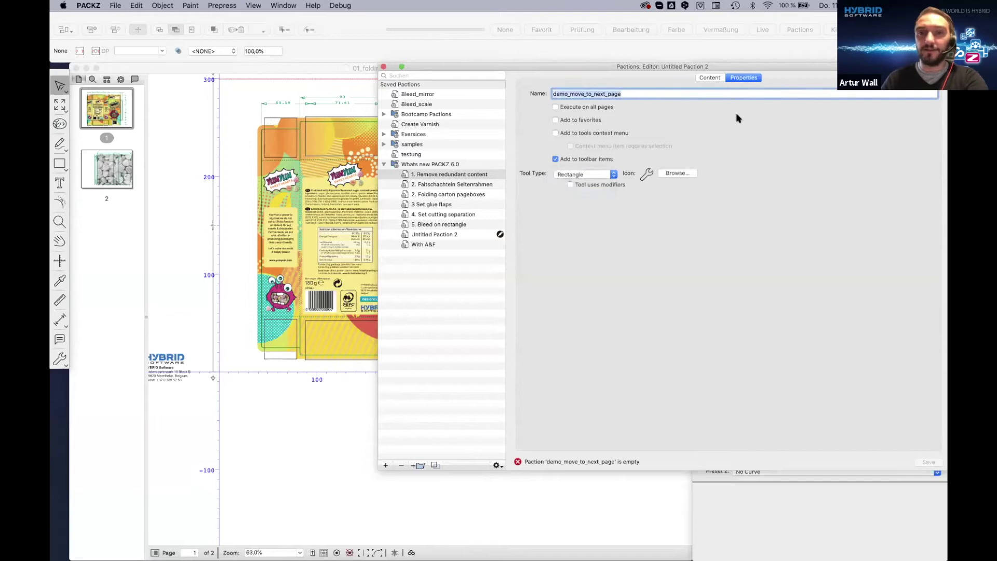
# Find the Select Rectangle action among the predefined actions and add it to the Paction's content
pyautogui.click(710, 77)
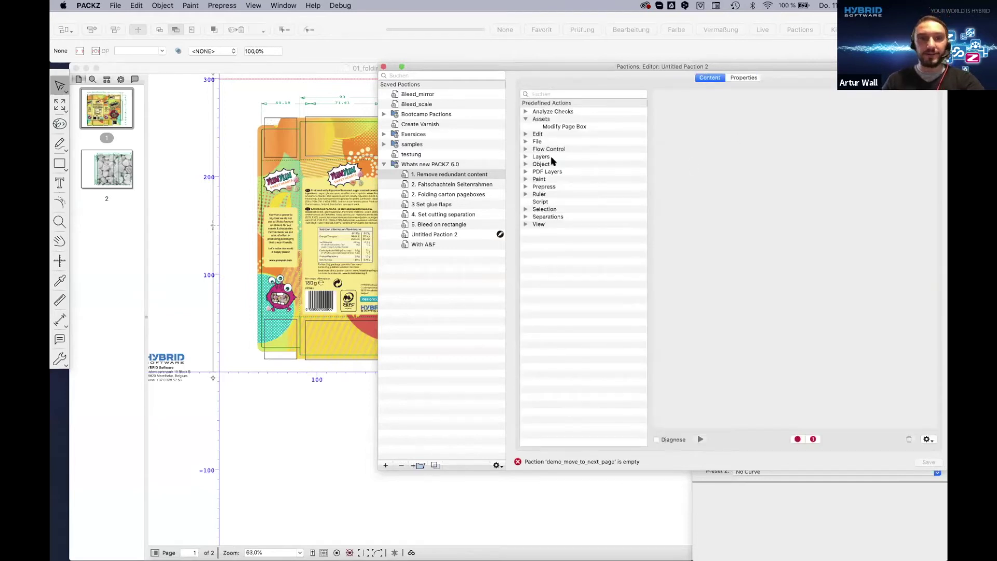
pyautogui.click(550, 95)
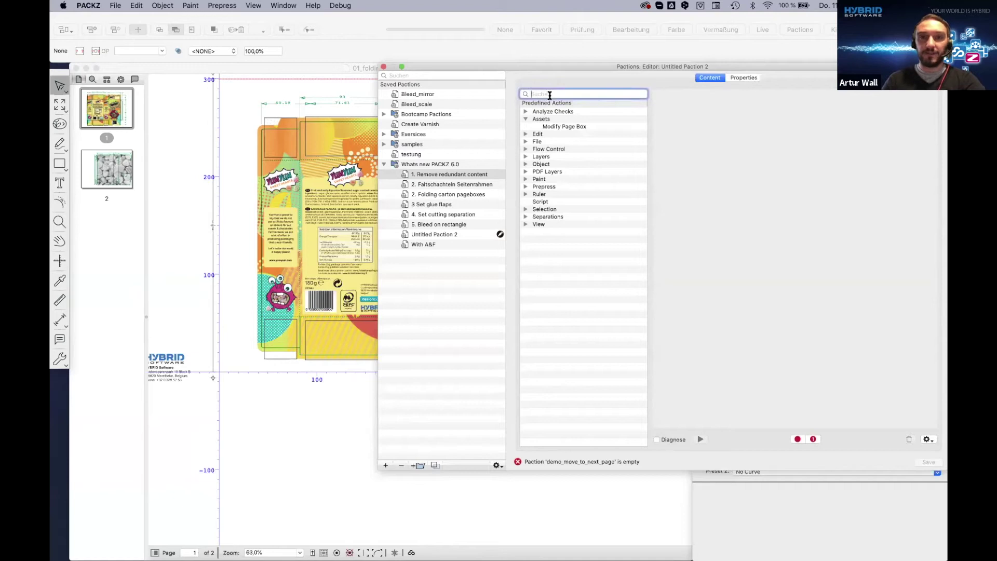
pyautogui.write('sele')
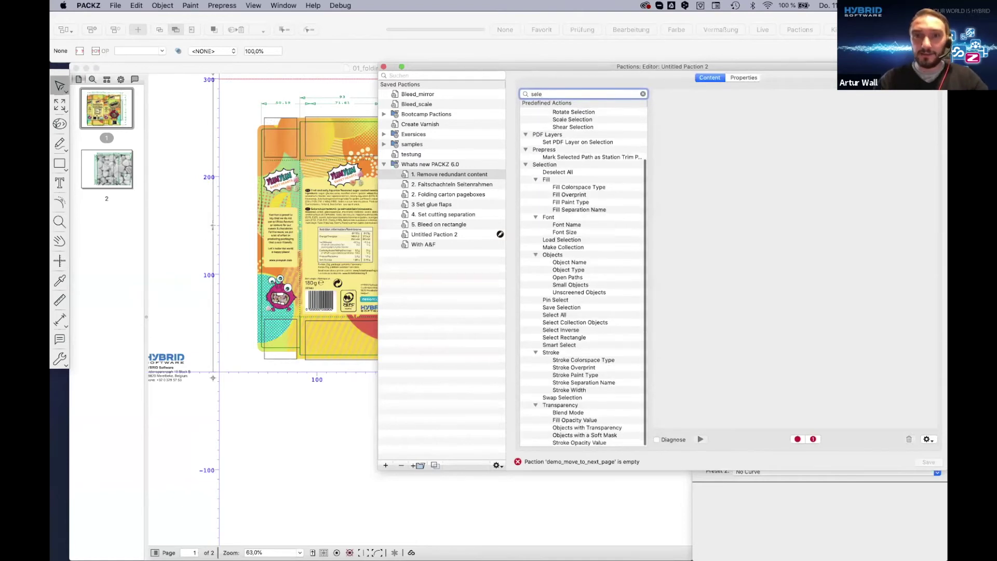
pyautogui.write('ct r')
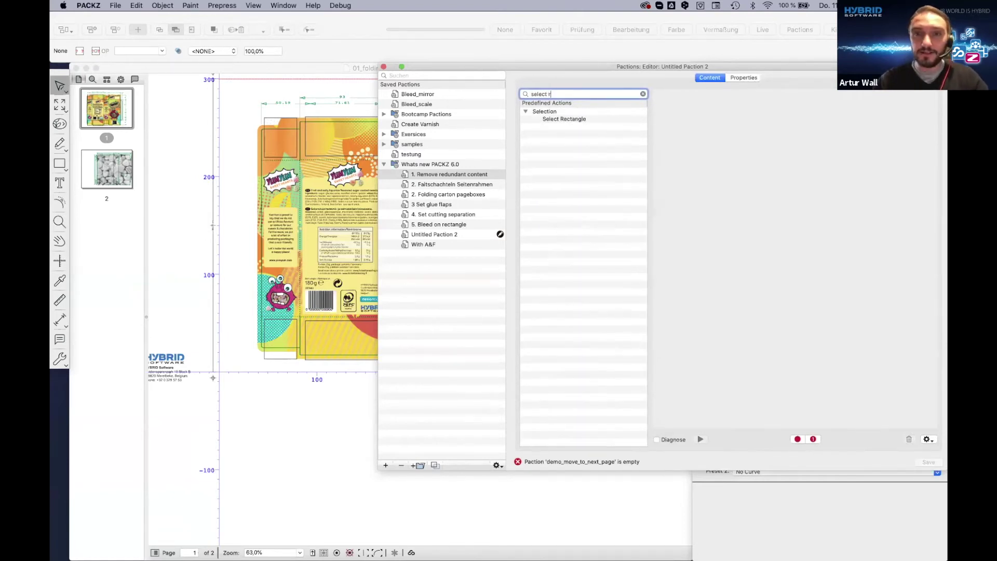
pyautogui.click(559, 118)
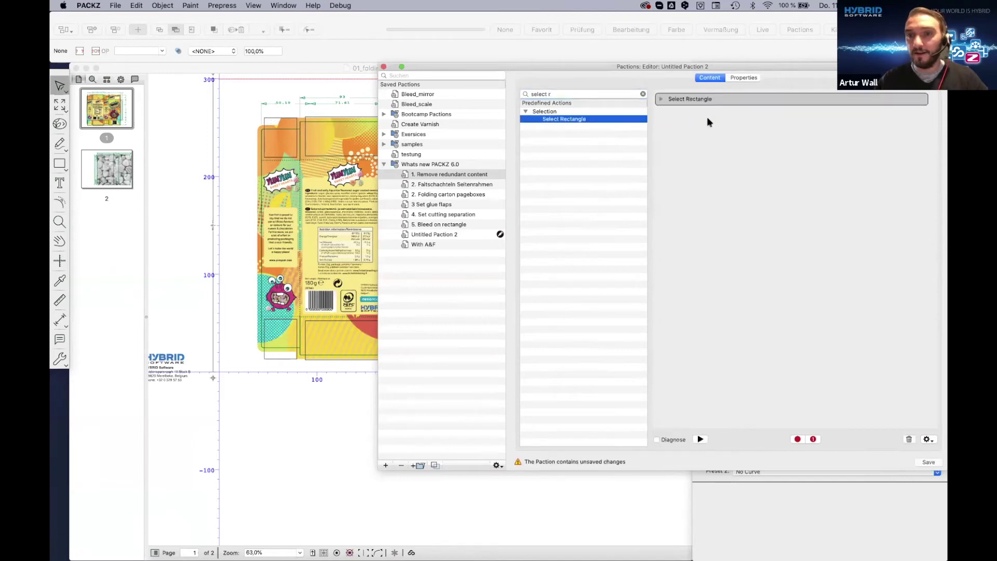
# Set both position values and both size values of the Select Rectangle action to From Tool
pyautogui.click(661, 99)
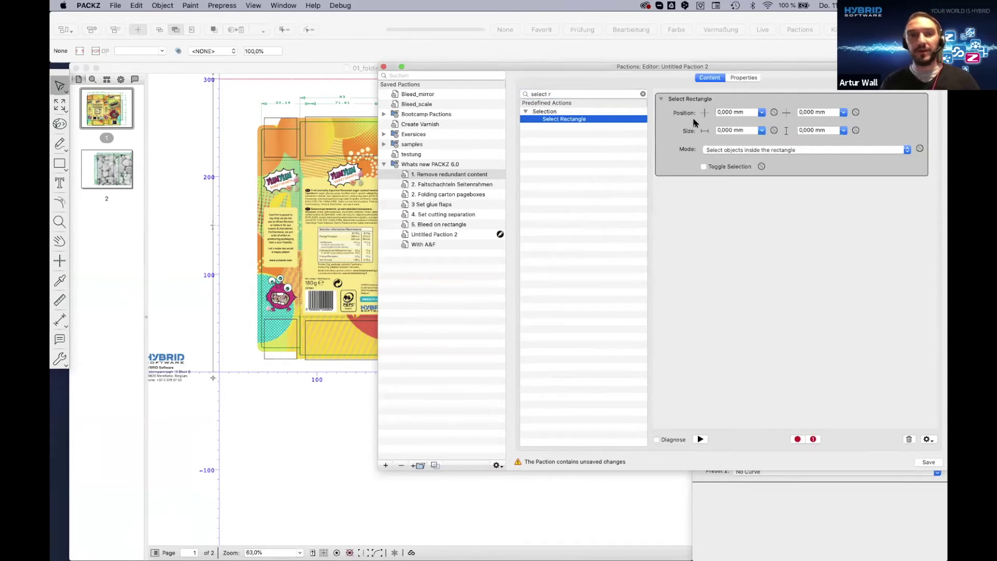
pyautogui.click(752, 120)
pyautogui.click(748, 124)
pyautogui.click(843, 113)
pyautogui.click(831, 121)
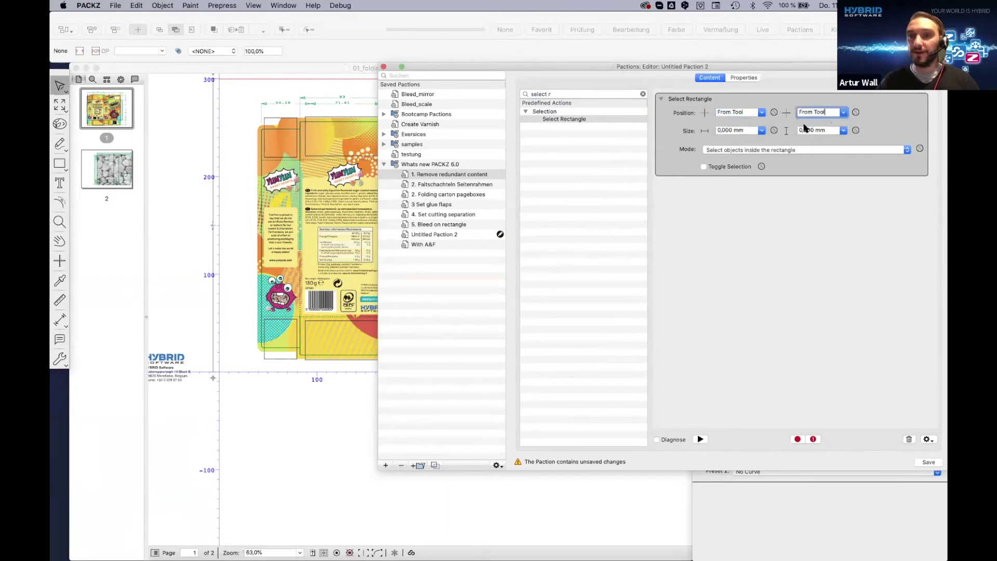
pyautogui.click(762, 131)
pyautogui.click(737, 142)
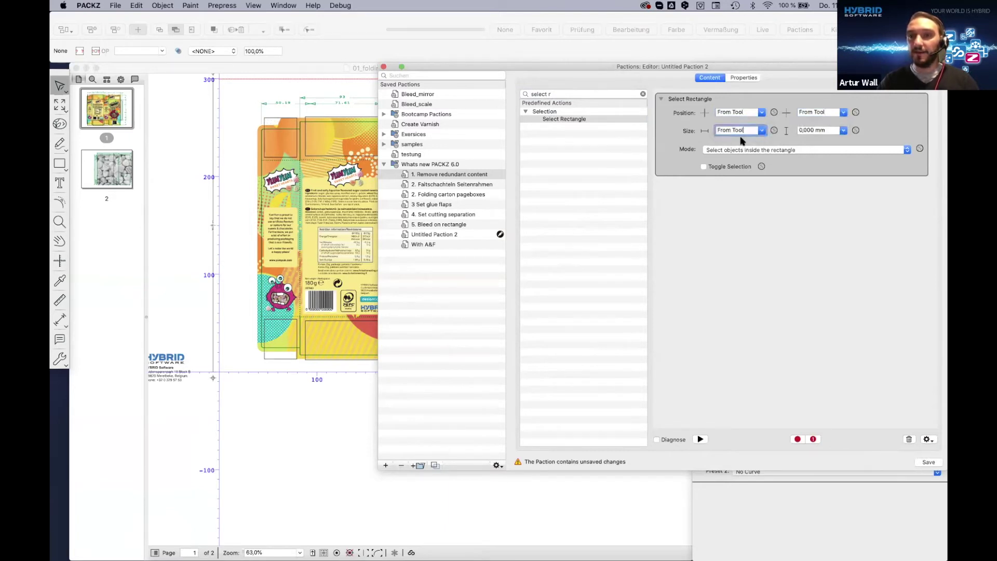
pyautogui.click(843, 131)
pyautogui.click(833, 136)
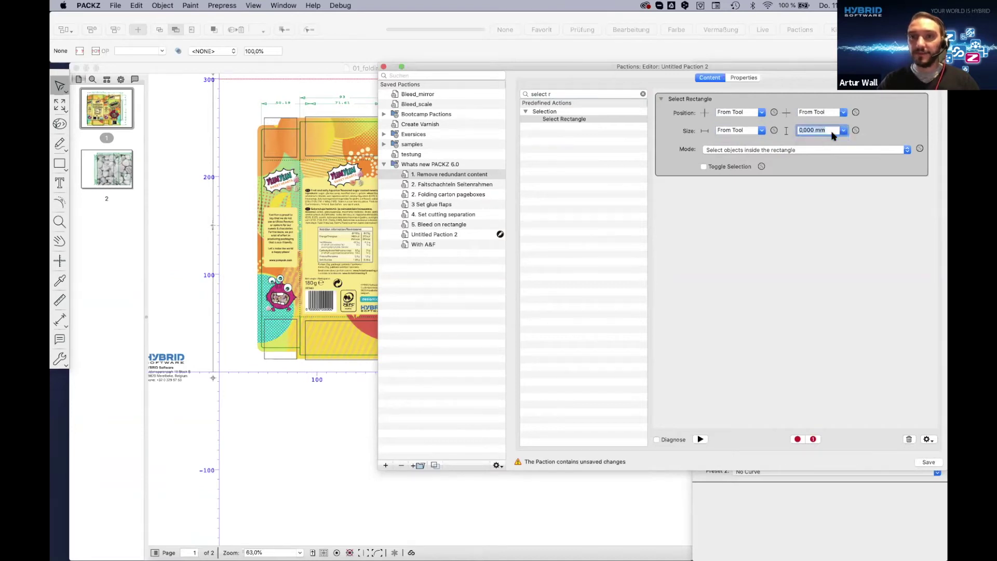
pyautogui.click(843, 130)
pyautogui.click(829, 142)
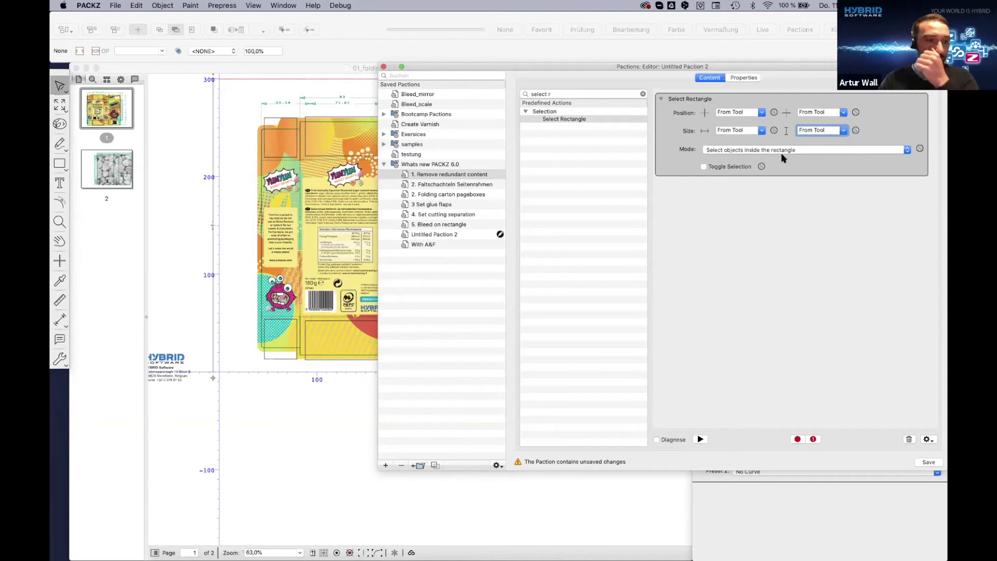
# Add an If Conditional action with the Has Selection condition below Select Rectangle and expand its Yes branch
pyautogui.click(559, 94)
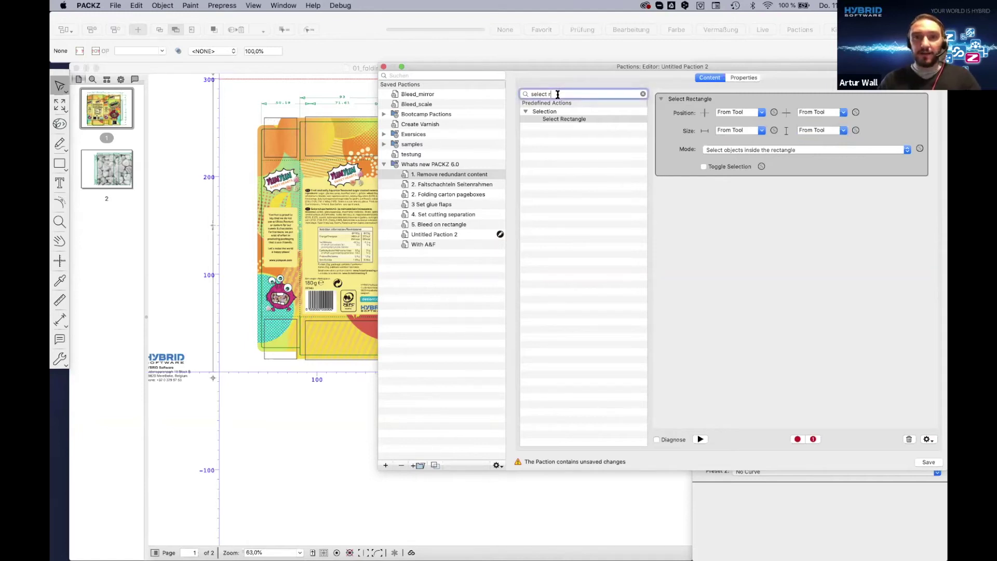
pyautogui.press('BackSpace')
pyautogui.press('BackSpace')
pyautogui.press('BackSpace')
pyautogui.press('BackSpace')
pyautogui.press('BackSpace')
pyautogui.press('BackSpace')
pyautogui.press('BackSpace')
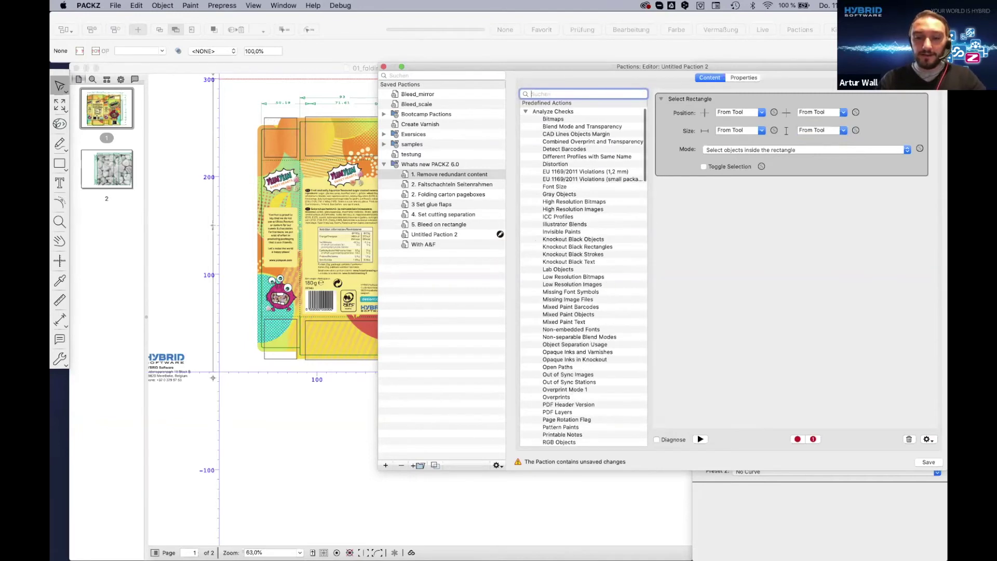
pyautogui.write('if')
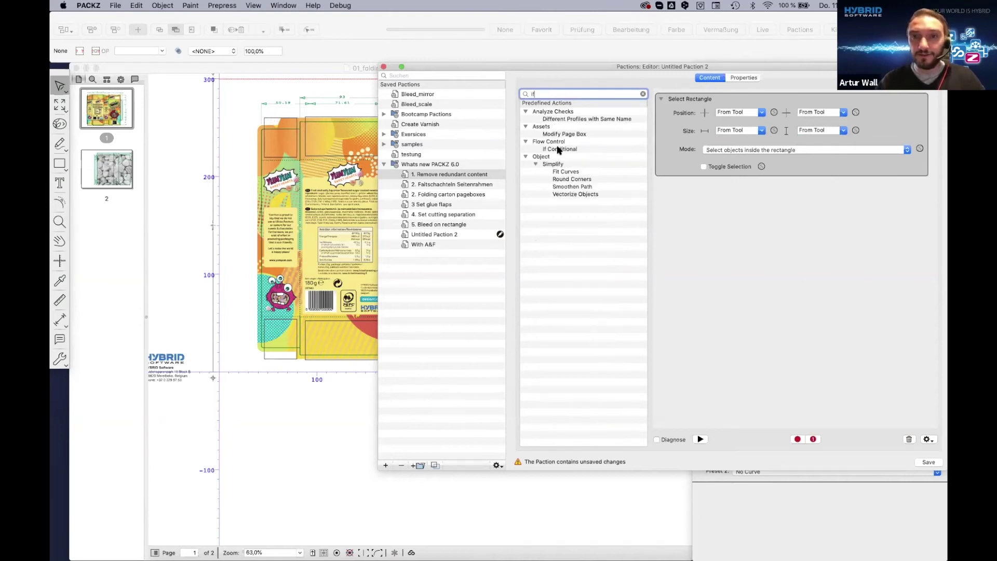
pyautogui.moveTo(558, 149); pyautogui.dragTo(712, 204)
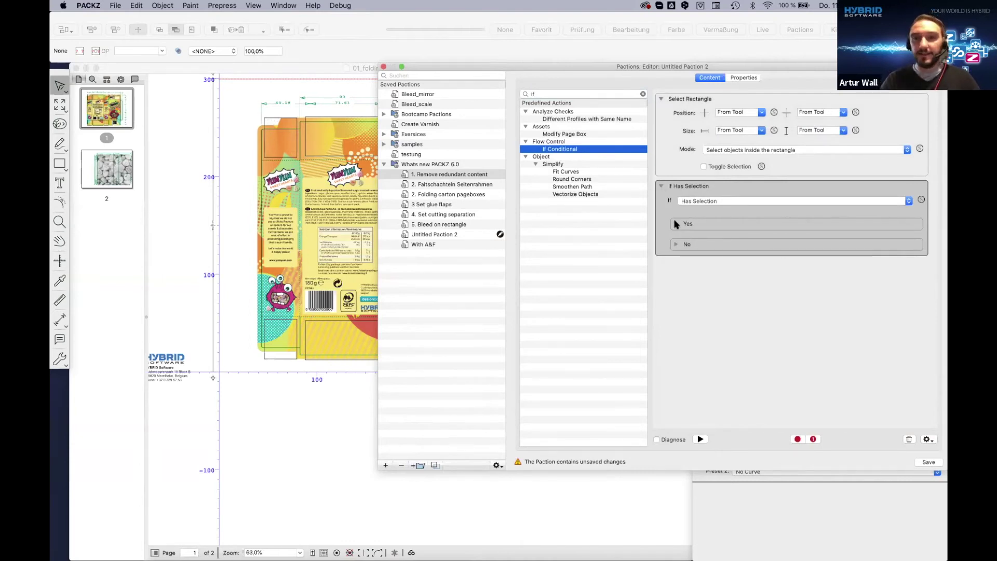
pyautogui.click(676, 224)
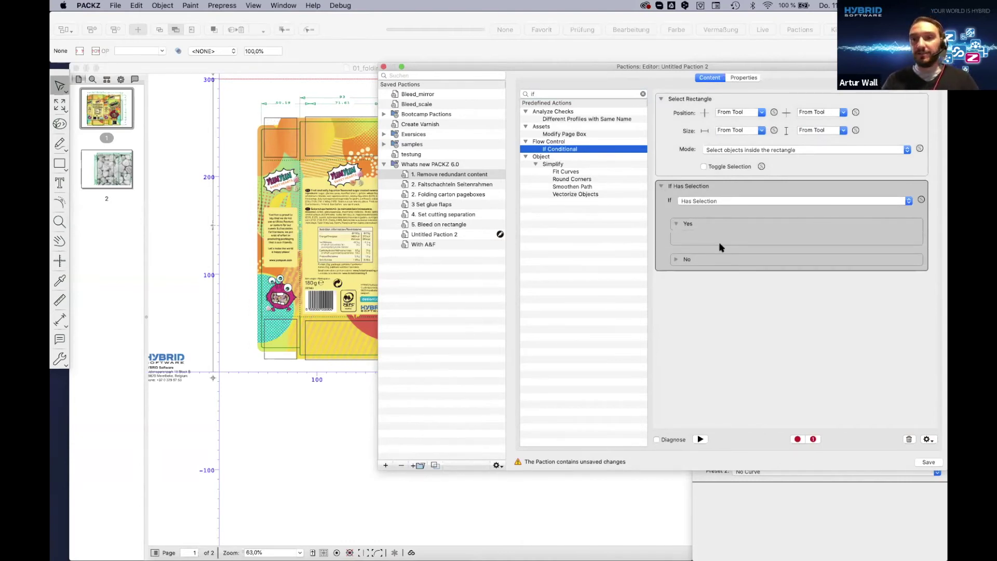
# Search the predefined actions for "ins", then clear the search and look through the action categories for a page insertion action
pyautogui.click(566, 95)
pyautogui.press('BackSpace')
pyautogui.press('BackSpace')
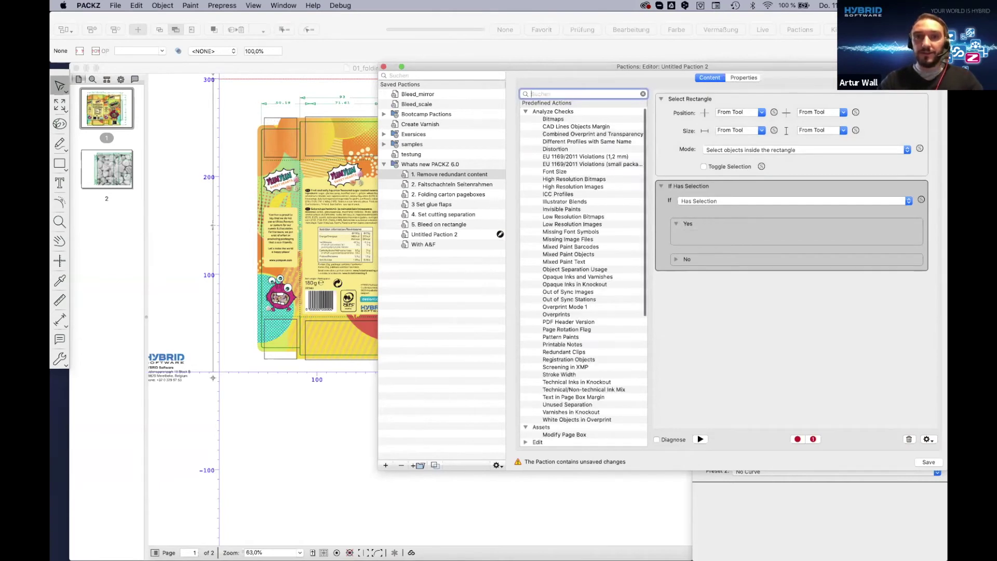
pyautogui.write('ins')
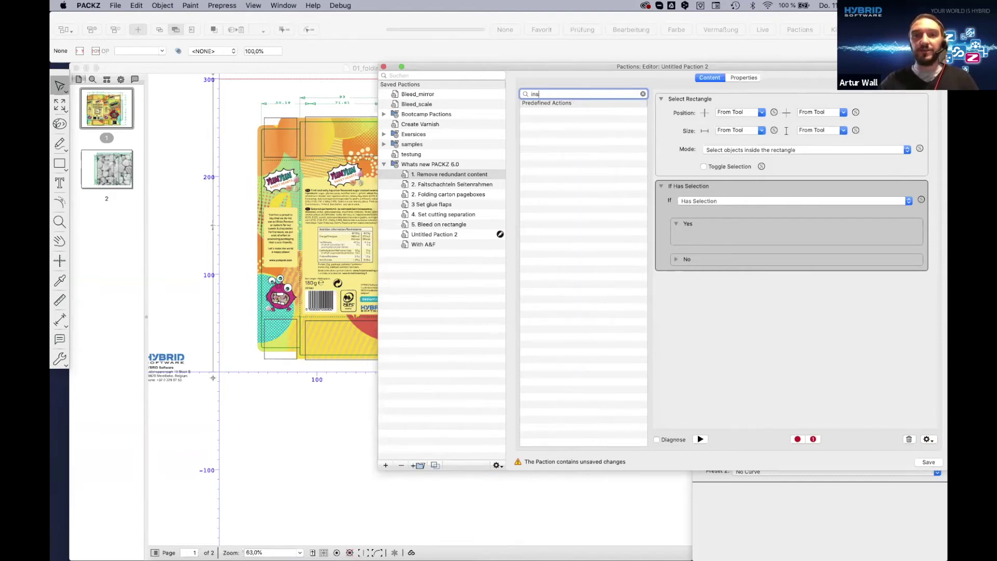
pyautogui.press('BackSpace')
pyautogui.press('BackSpace')
pyautogui.press('BackSpace')
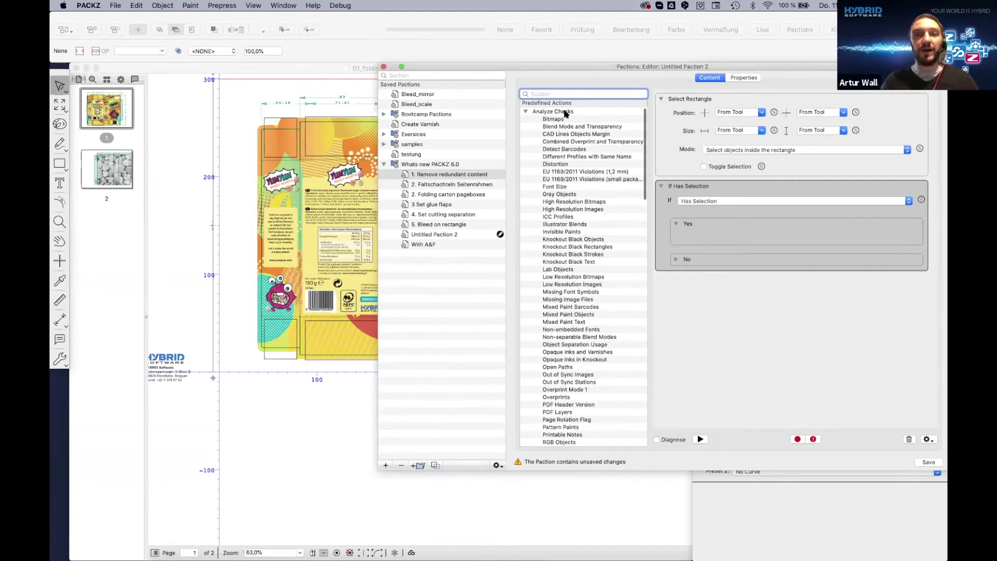
pyautogui.click(527, 112)
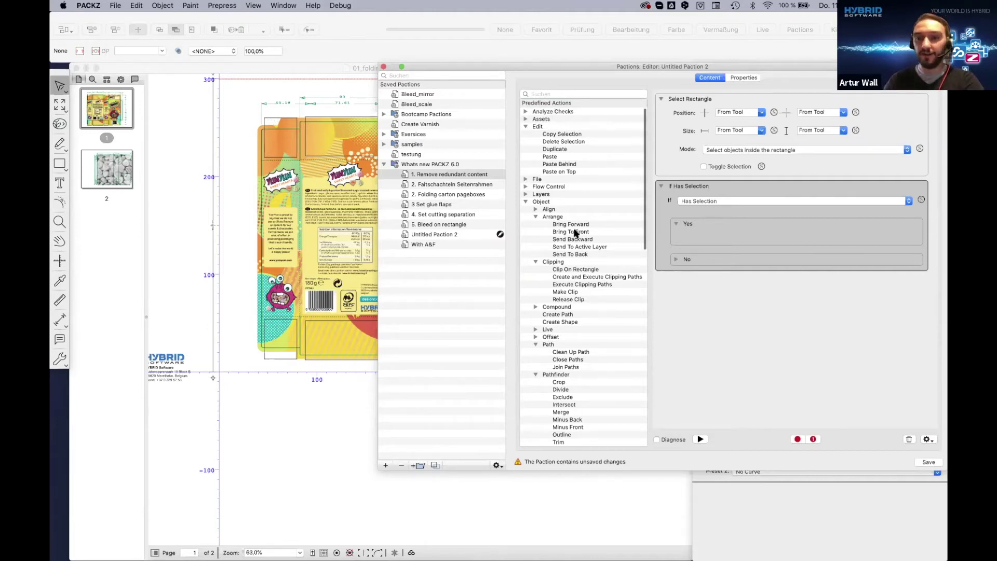
# Record inserting a page after page 1 and move the recorded Insert Page action into the Yes branch
pyautogui.click(814, 441)
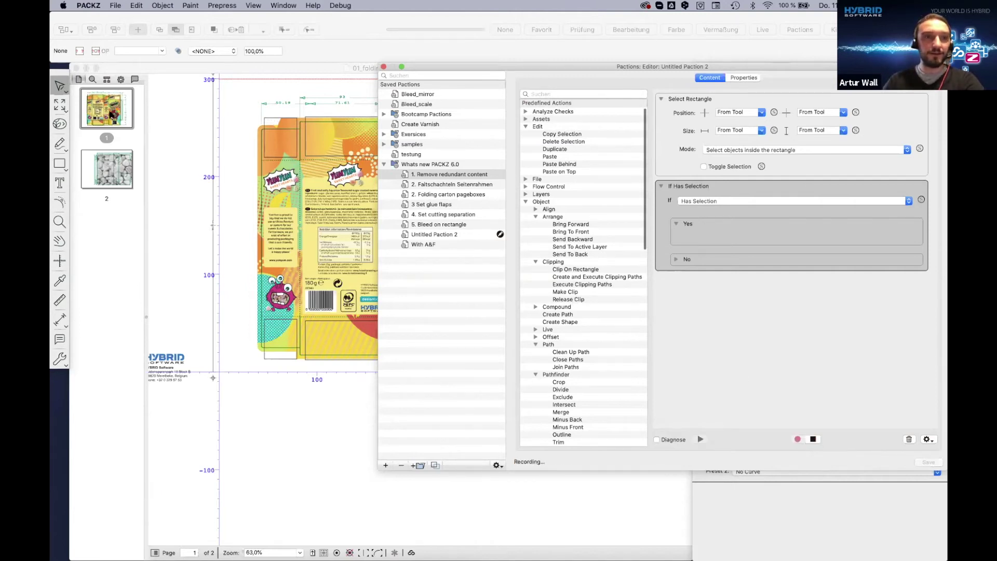
pyautogui.click(107, 116)
pyautogui.rightClick(111, 114)
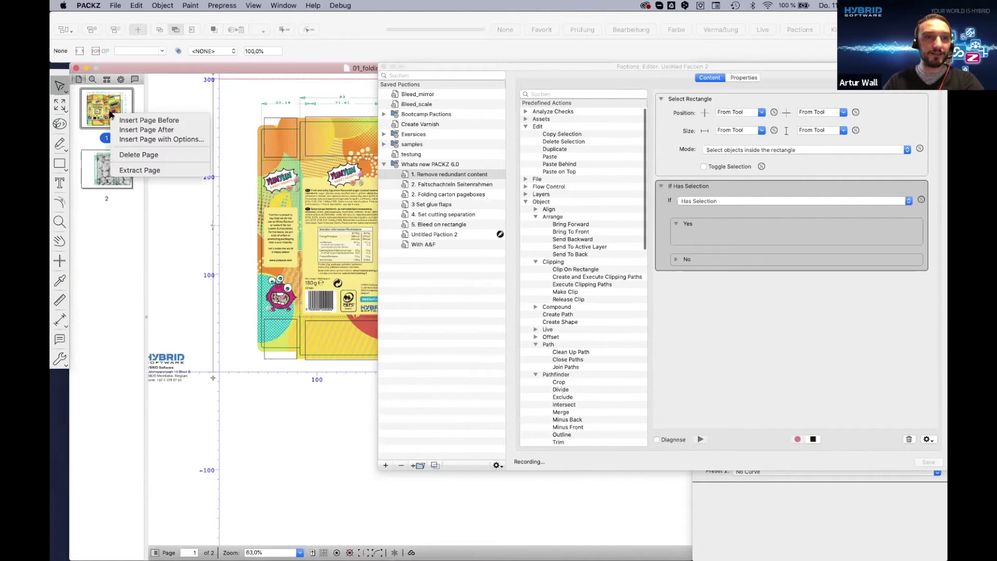
pyautogui.click(139, 132)
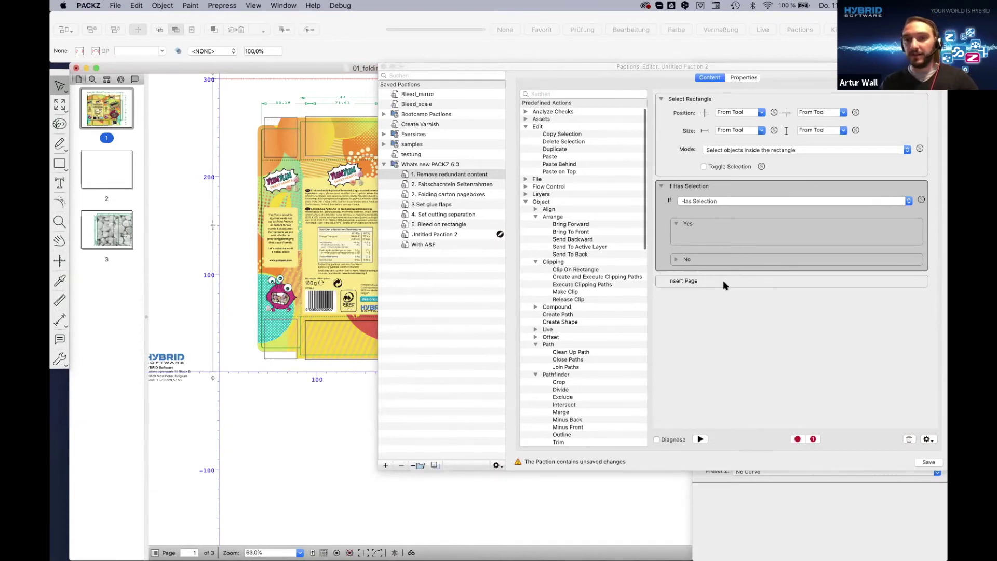
pyautogui.moveTo(707, 284); pyautogui.dragTo(702, 237)
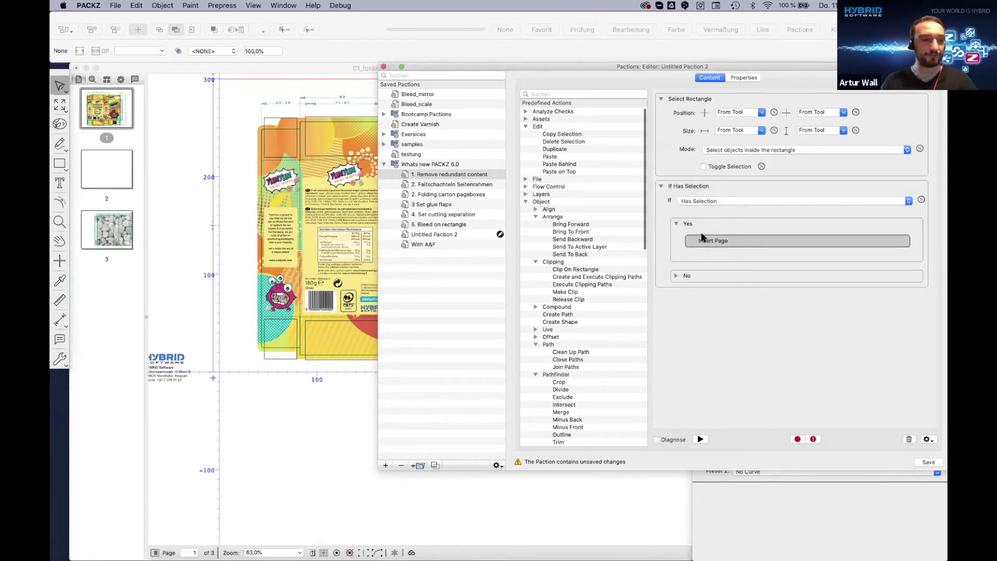
# Add the Copy Selection action below Insert Page in the Yes branch
pyautogui.click(555, 95)
pyautogui.write('cop')
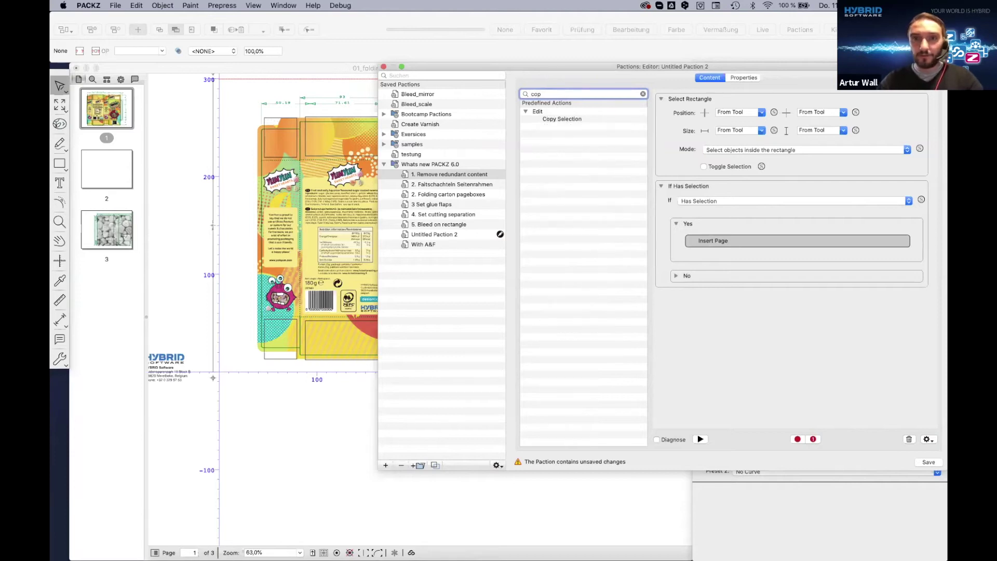
pyautogui.moveTo(565, 119); pyautogui.dragTo(727, 256)
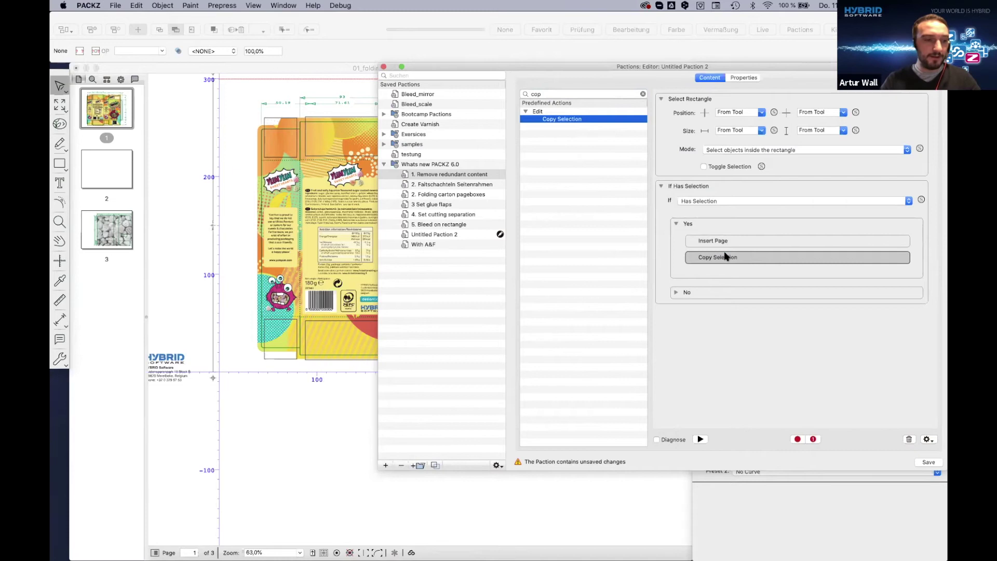
# Add the Delete Selection action below Copy Selection in the Yes branch
pyautogui.click(548, 93)
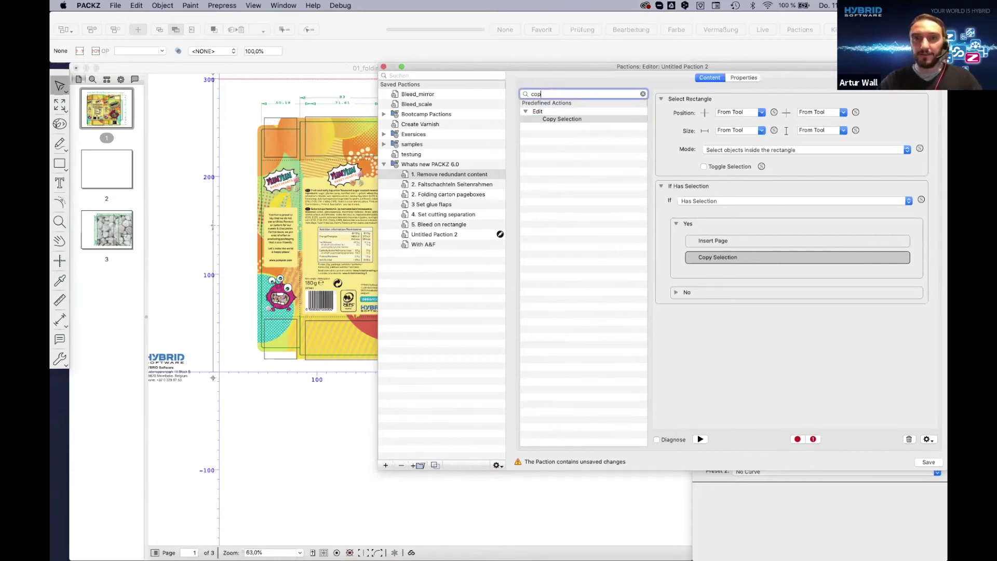
pyautogui.press('BackSpace')
pyautogui.press('BackSpace')
pyautogui.press('BackSpace')
pyautogui.write('dele')
pyautogui.moveTo(577, 124); pyautogui.dragTo(749, 274)
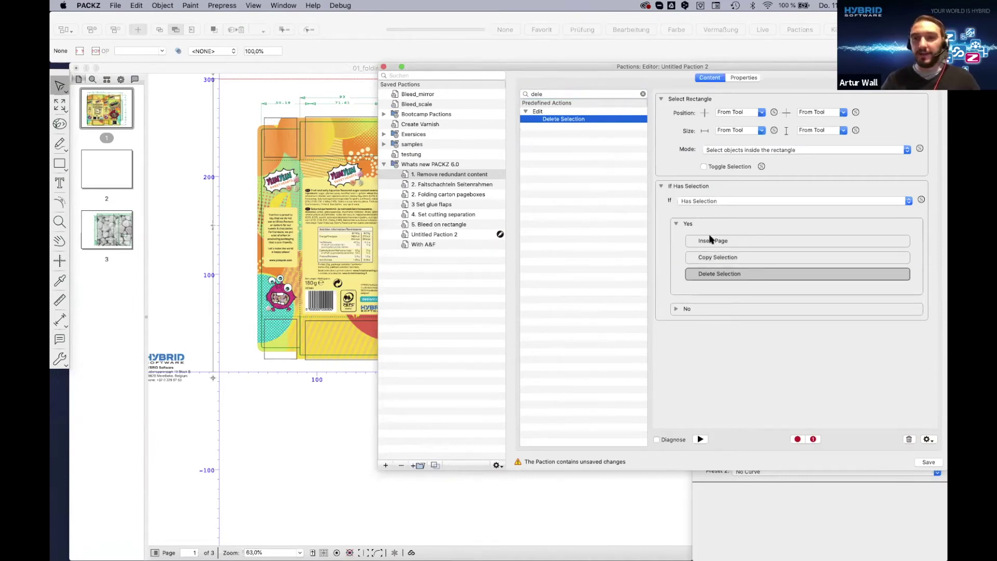
# Add the Next Page navigation action below Delete Selection in the Yes branch
pyautogui.click(553, 92)
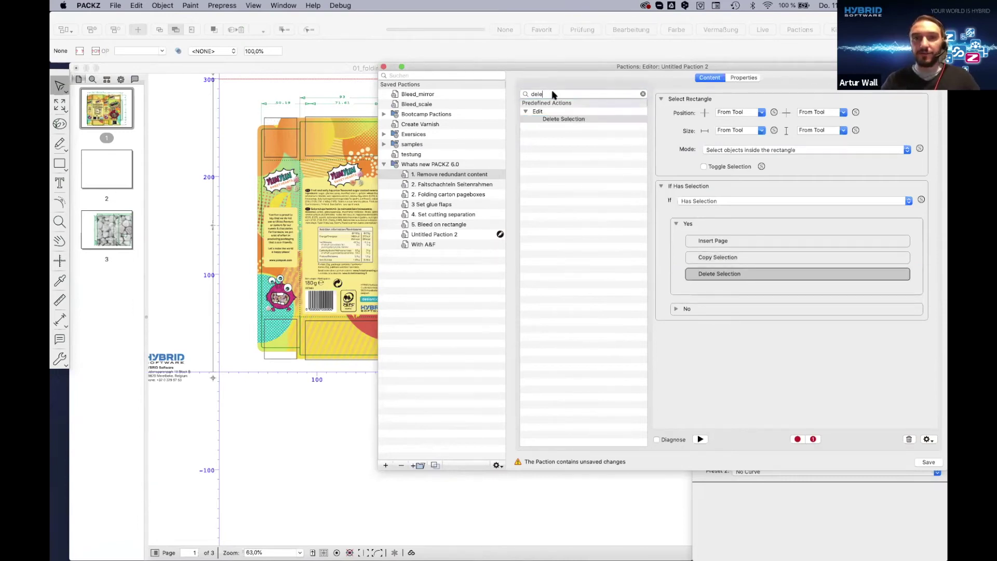
pyautogui.press('BackSpace')
pyautogui.press('BackSpace')
pyautogui.press('BackSpace')
pyautogui.press('BackSpace')
pyautogui.write('next')
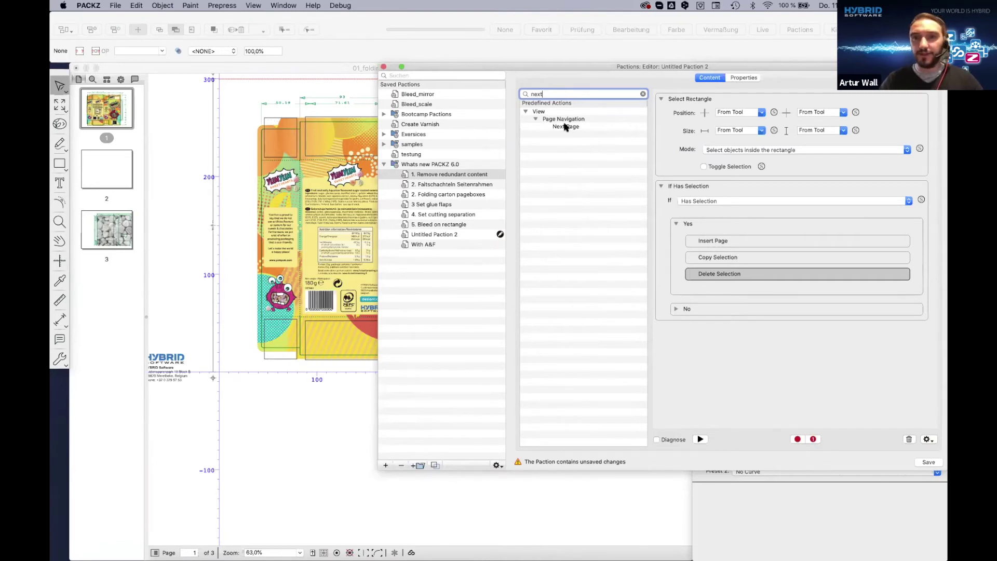
pyautogui.moveTo(566, 127); pyautogui.dragTo(708, 294)
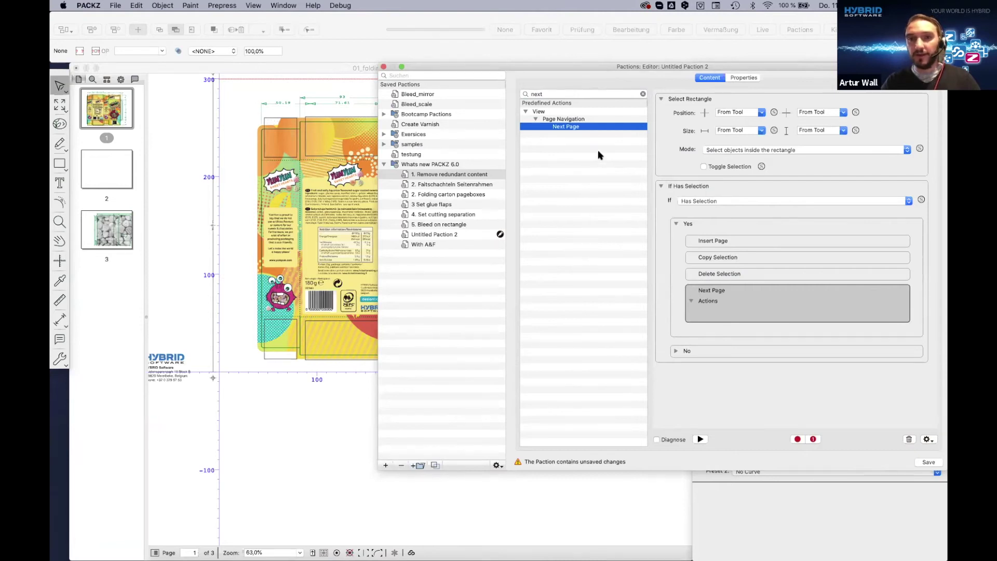
# Add the Paste action inside the Actions block of Next Page
pyautogui.click(547, 93)
pyautogui.press('BackSpace')
pyautogui.press('BackSpace')
pyautogui.press('BackSpace')
pyautogui.press('BackSpace')
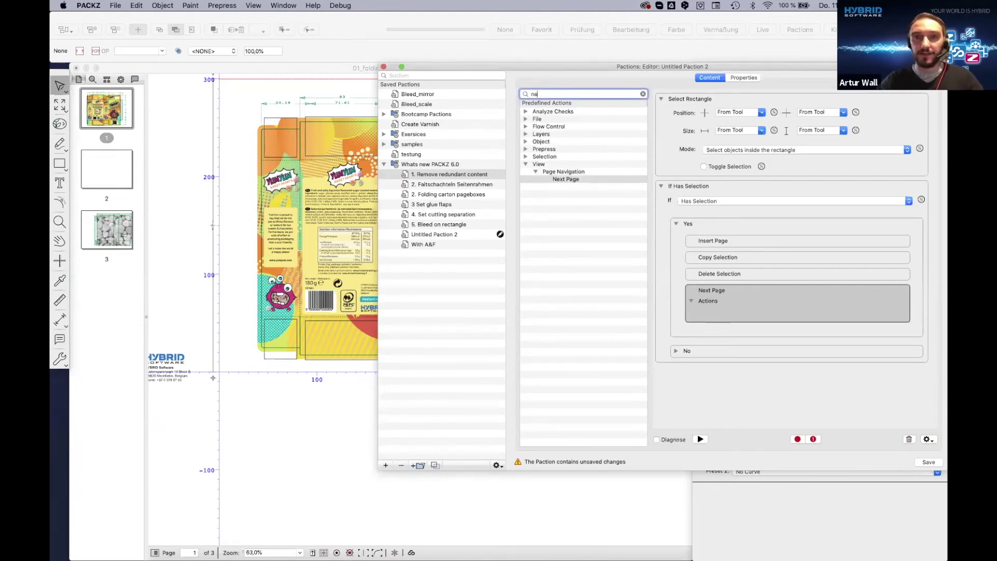
pyautogui.write('pas')
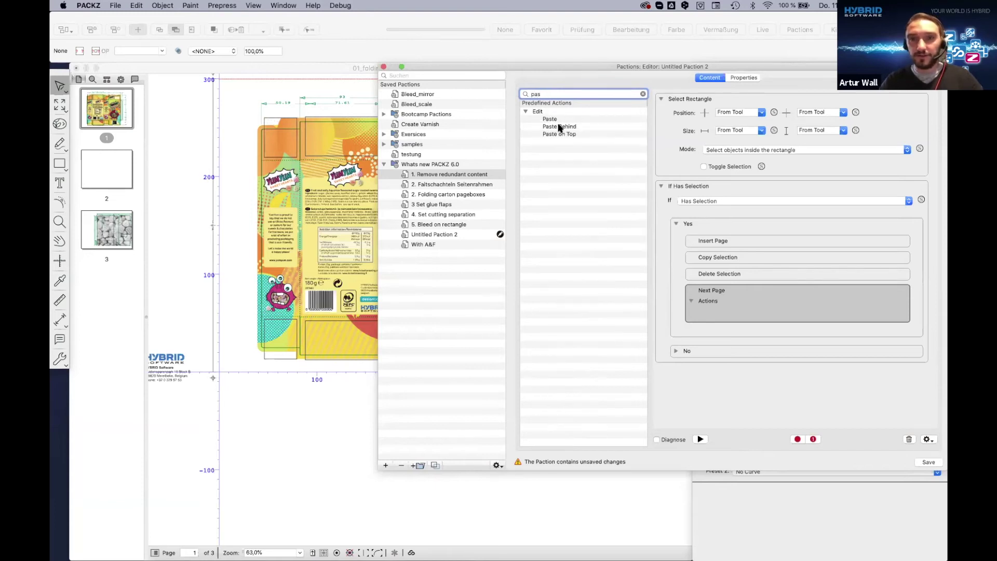
pyautogui.moveTo(552, 119); pyautogui.dragTo(718, 318)
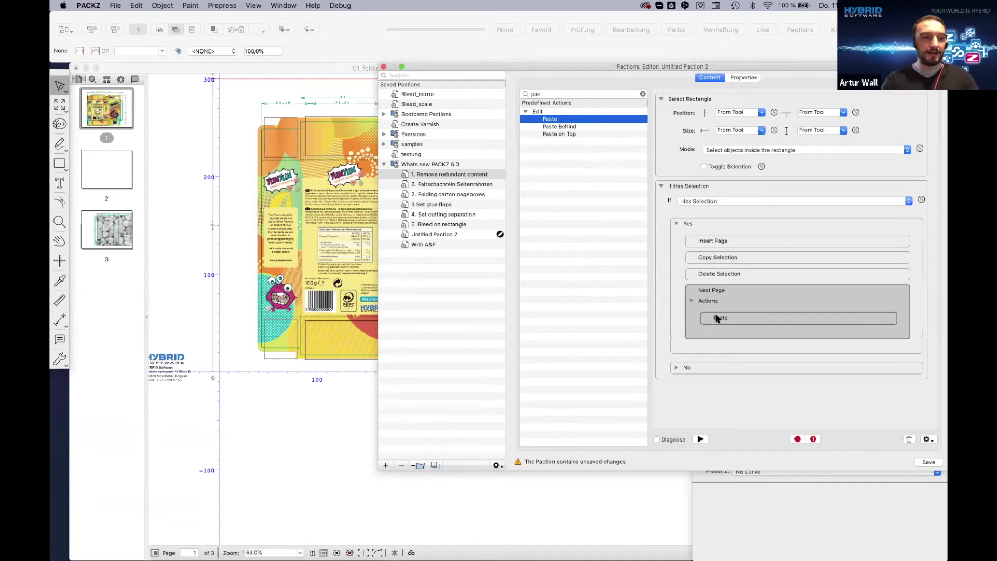
# Add the Modify Page Box action below Paste in the Actions block of Next Page
pyautogui.click(554, 94)
pyautogui.press('BackSpace')
pyautogui.press('BackSpace')
pyautogui.press('BackSpace')
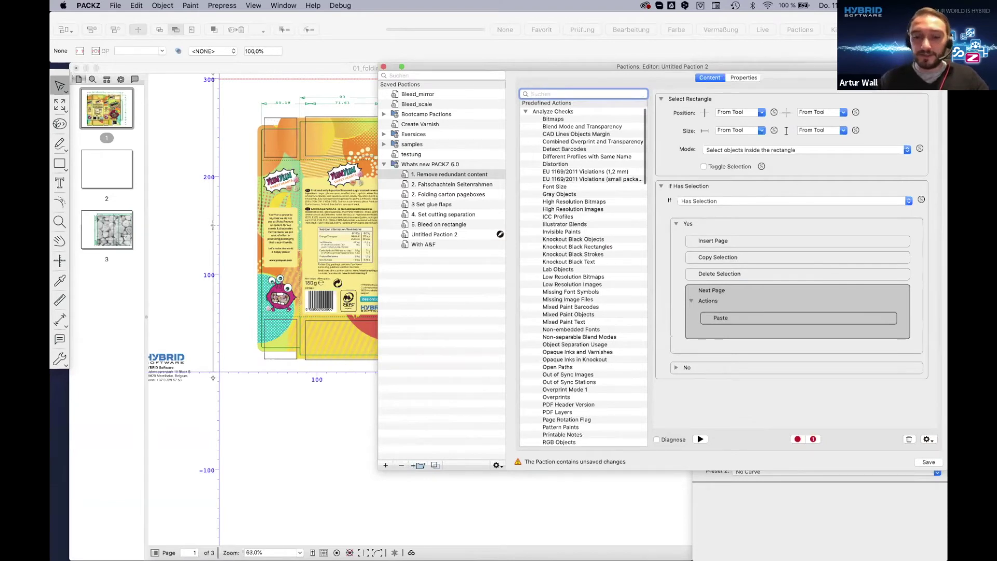
pyautogui.write('mod')
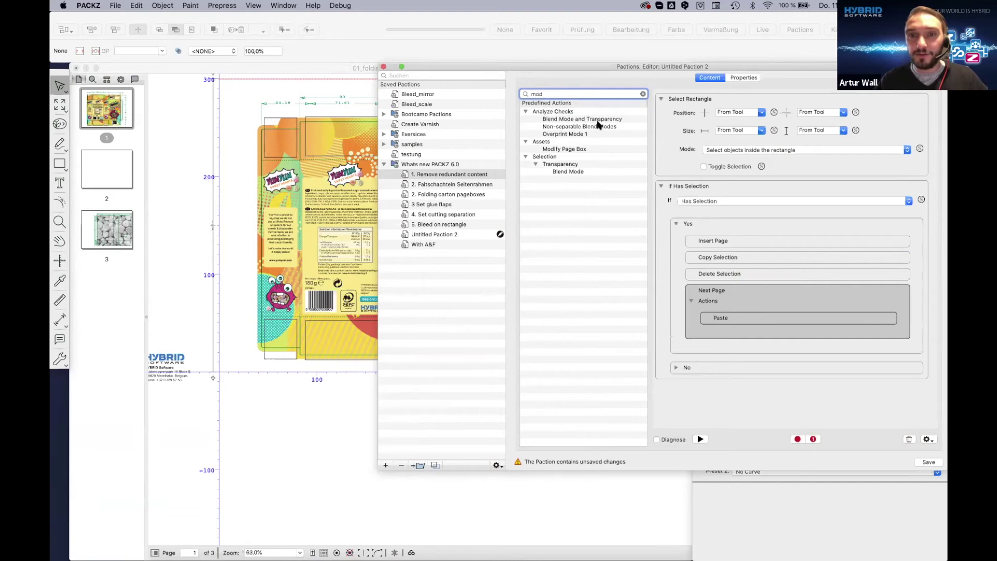
pyautogui.moveTo(565, 149); pyautogui.dragTo(748, 334)
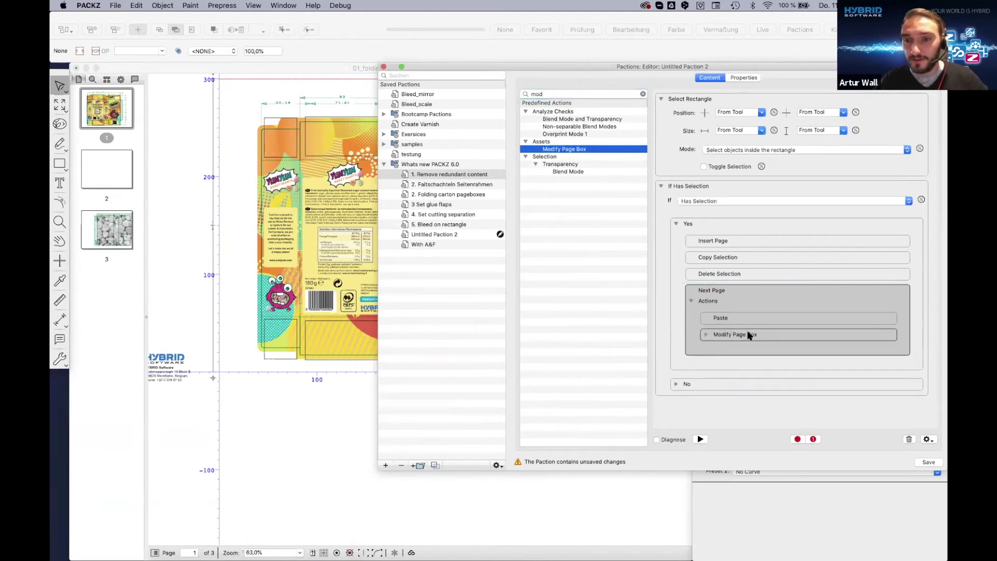
# Set Modify Page Box to change All Boxes, with Artwork on Visible Layers, Ignoring Stroke, Clipped as the reference box
pyautogui.click(705, 335)
pyautogui.scroll(-3, 866, 364)
pyautogui.hscroll(2, 866, 364)
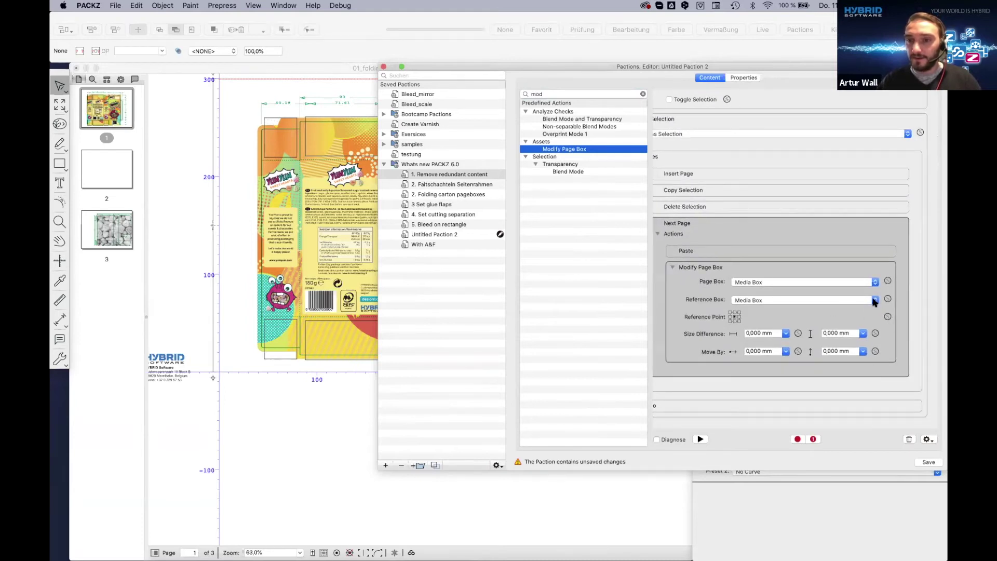
pyautogui.click(875, 300)
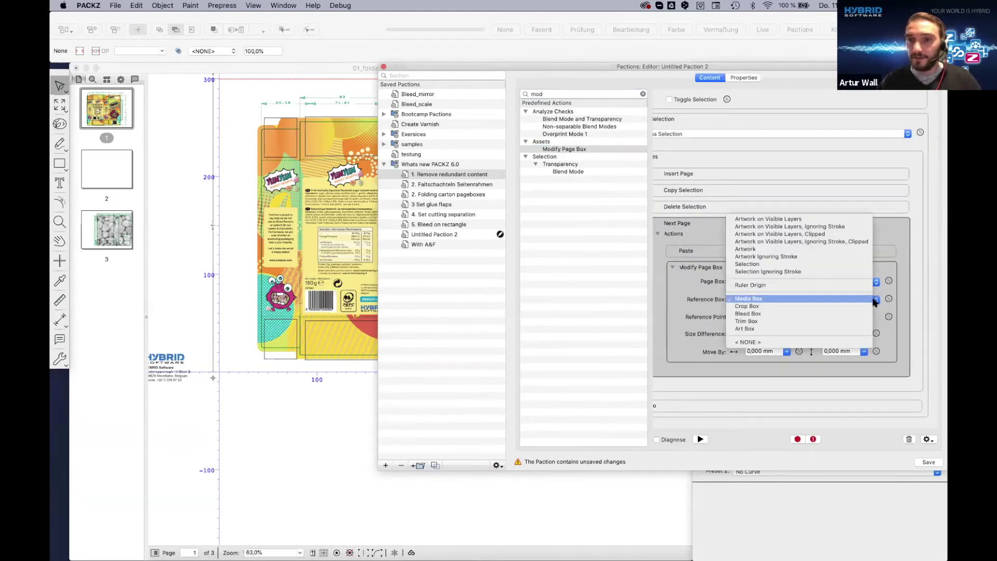
pyautogui.click(824, 242)
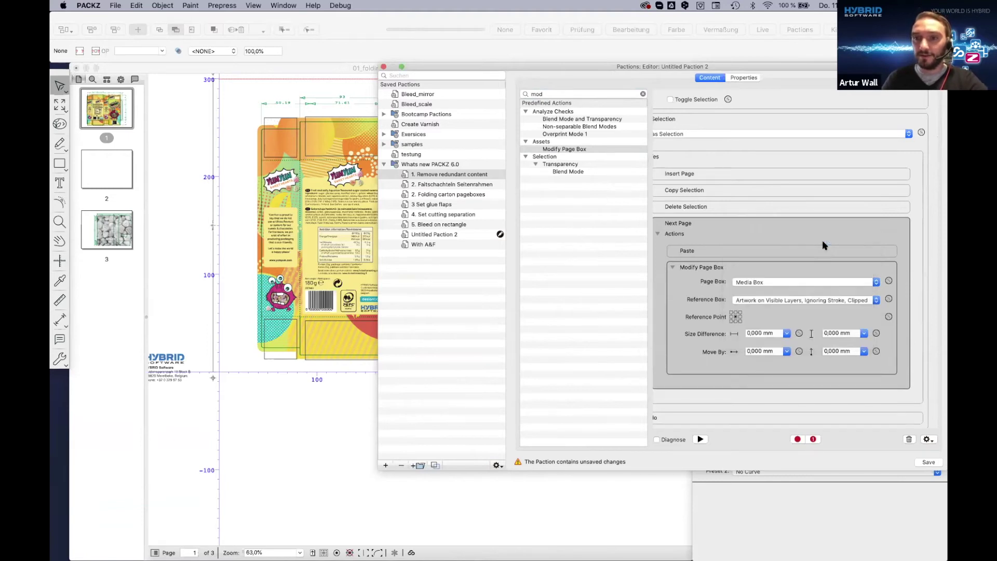
pyautogui.click(823, 285)
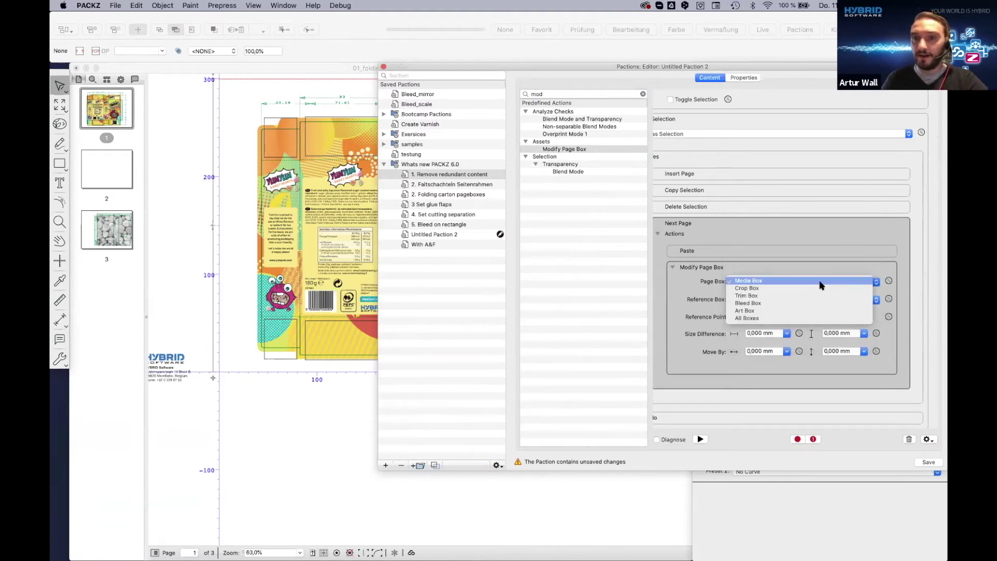
pyautogui.click(772, 318)
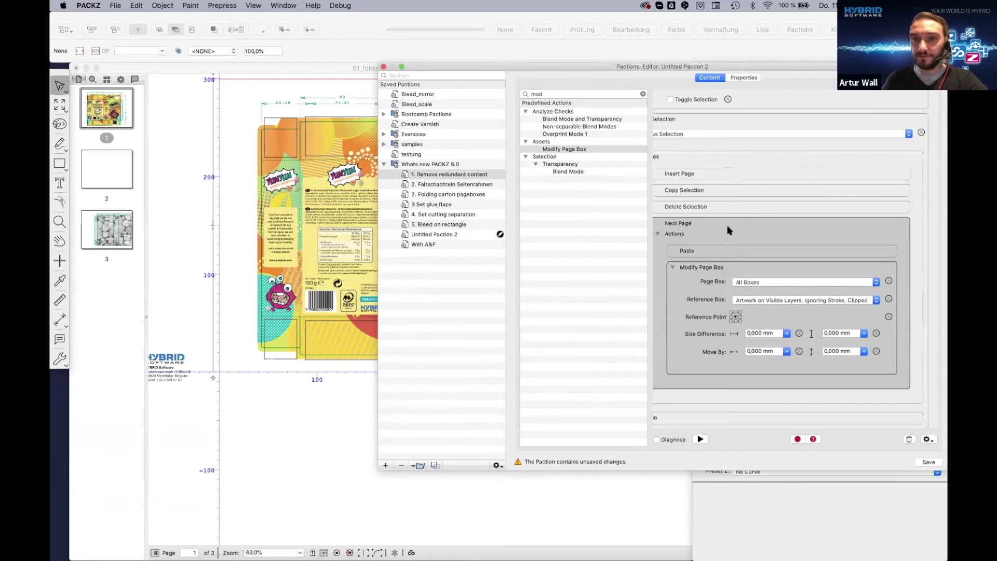
pyautogui.hscroll(-2, 748, 227)
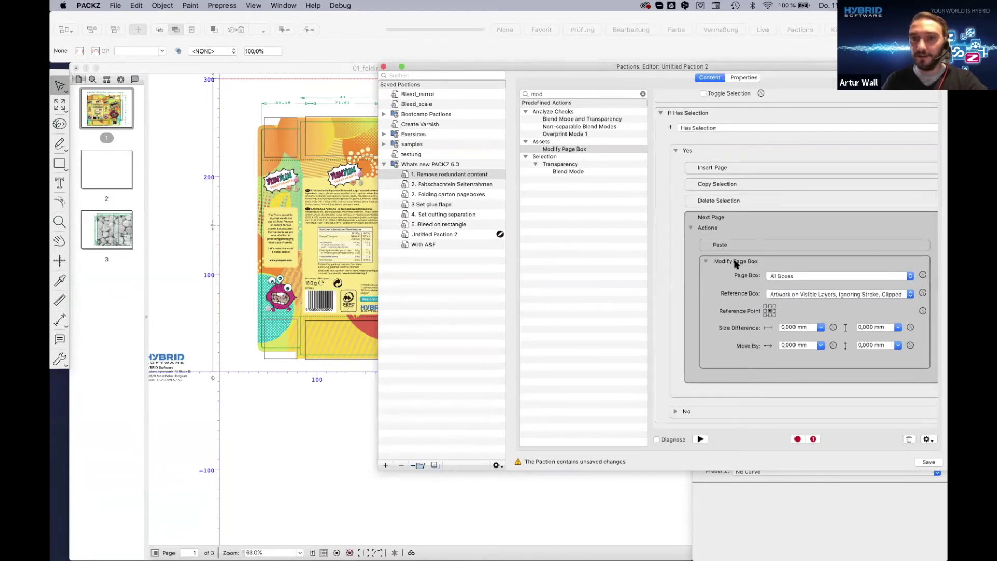
# Add the First Page navigation action below Next Page in the Yes branch
pyautogui.scroll(-1, 736, 264)
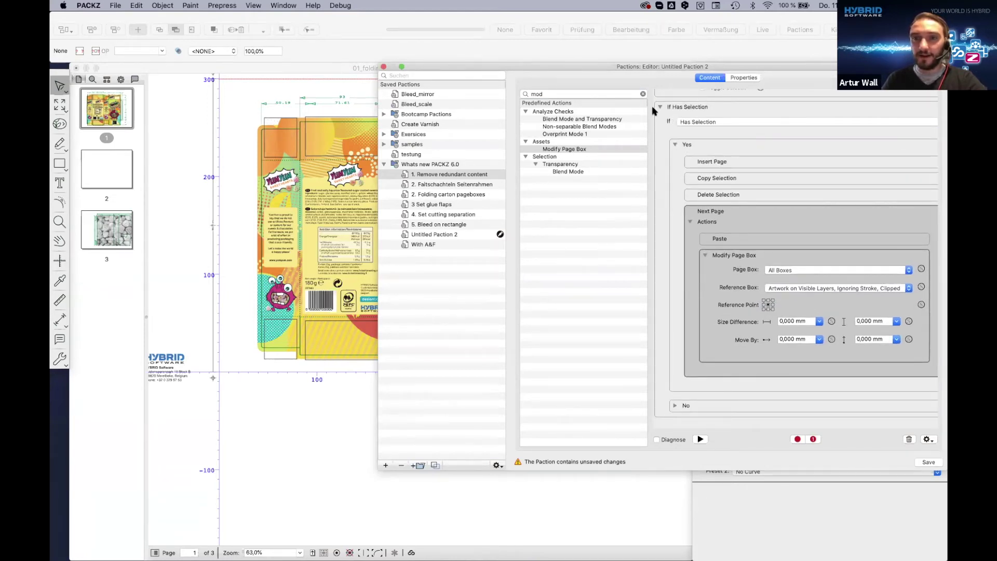
pyautogui.doubleClick(553, 94)
pyautogui.press('BackSpace')
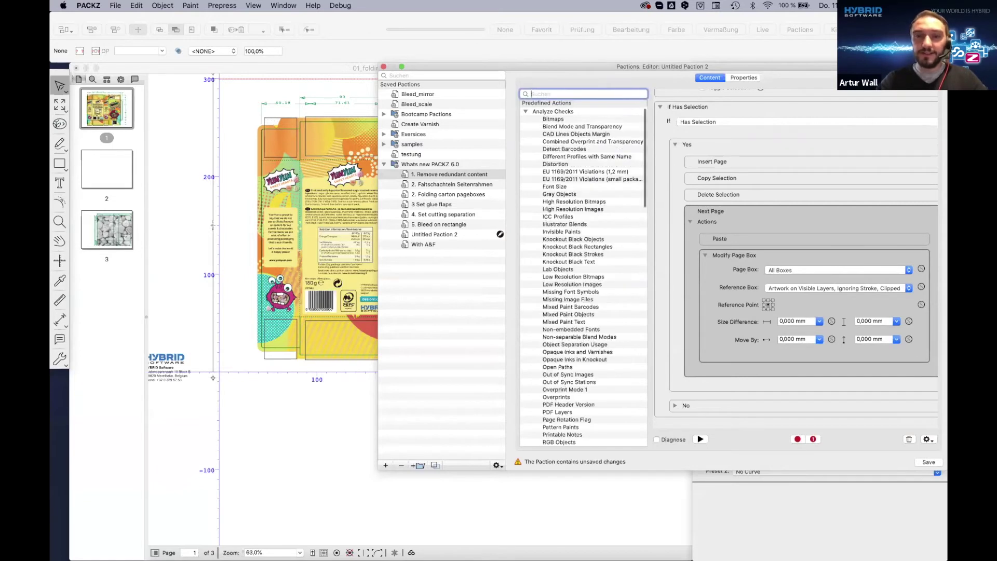
pyautogui.write('fir')
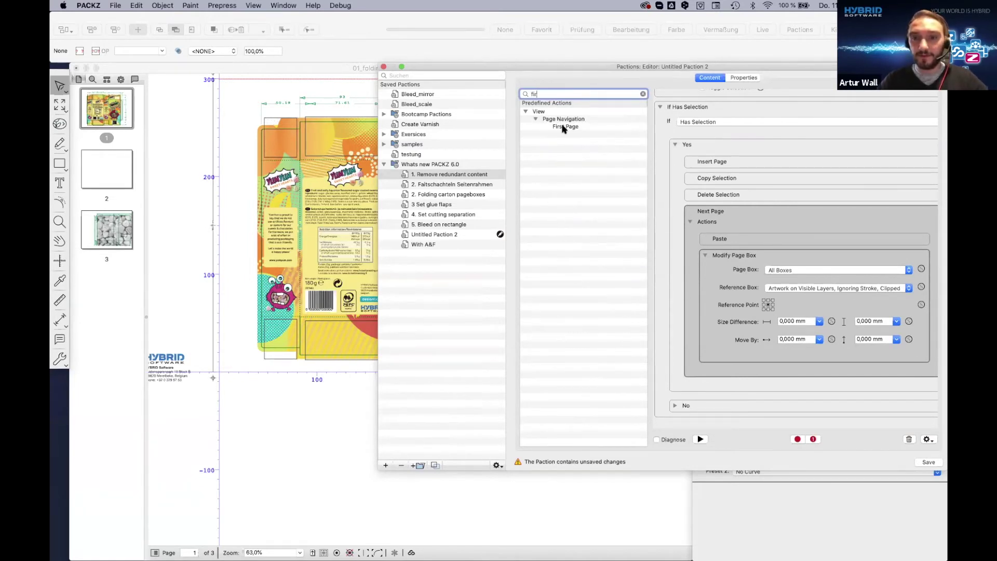
pyautogui.moveTo(566, 126); pyautogui.dragTo(707, 393)
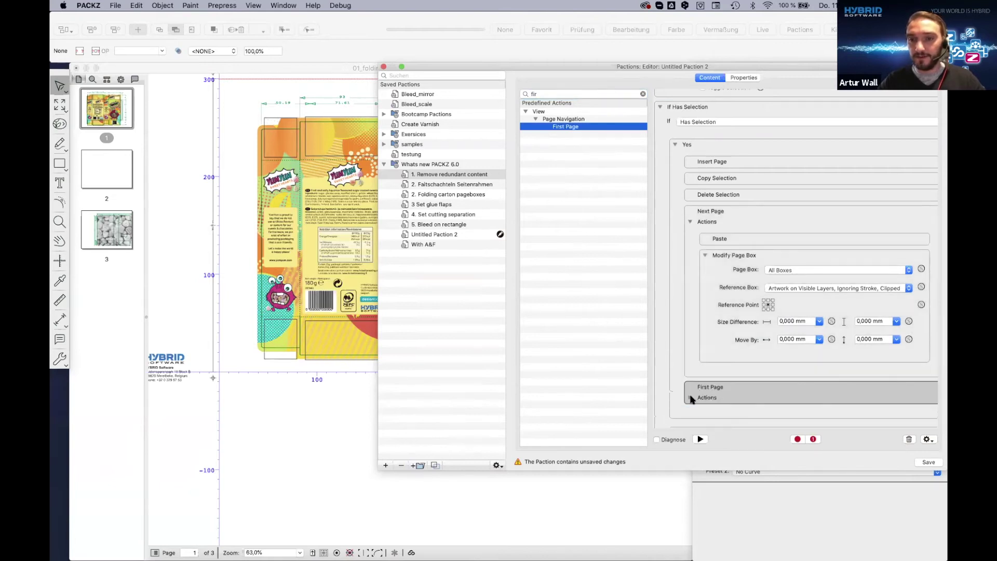
# Add the Deselect All action inside the Actions block of First Page
pyautogui.scroll(-2, 741, 396)
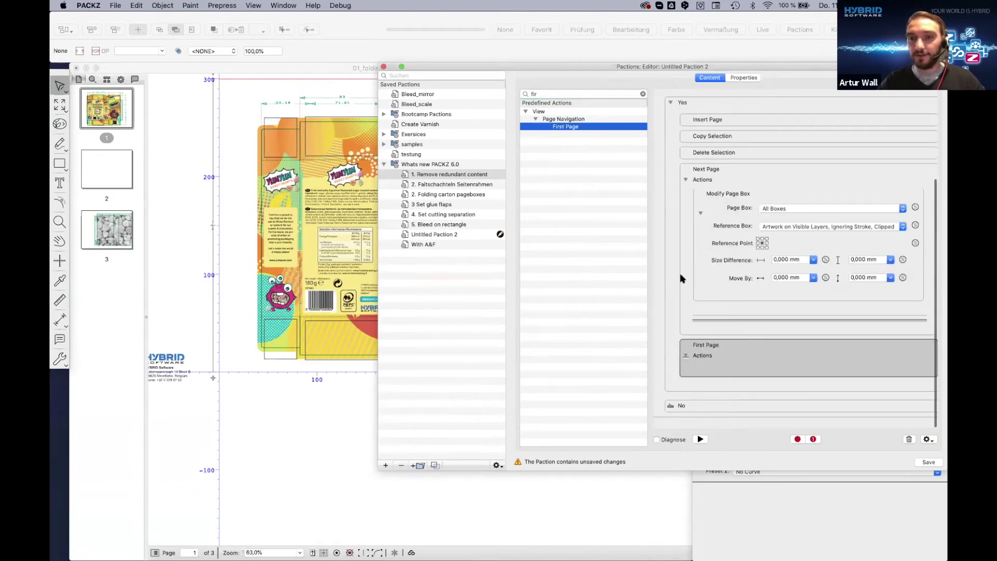
pyautogui.doubleClick(548, 93)
pyautogui.write('de')
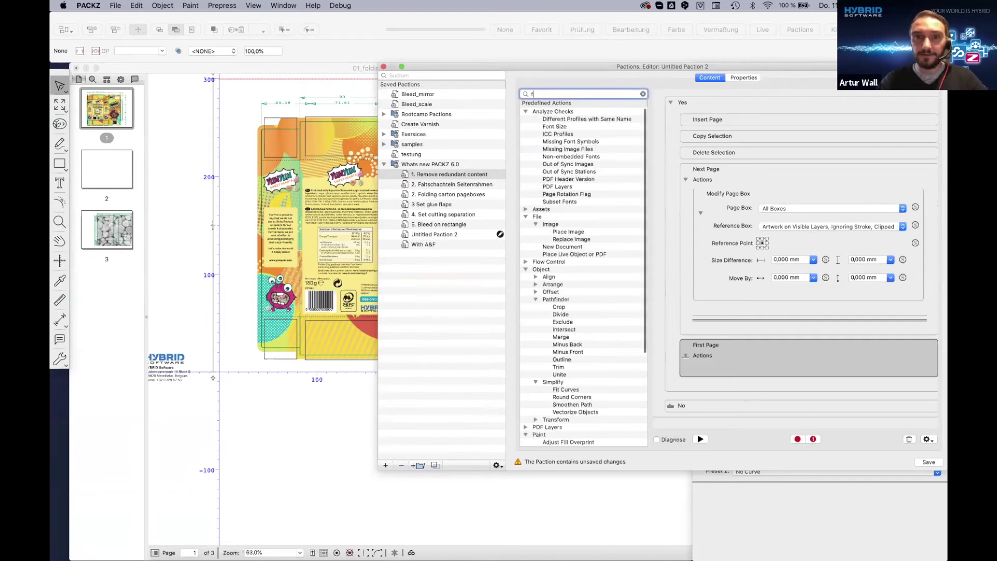
pyautogui.write('s')
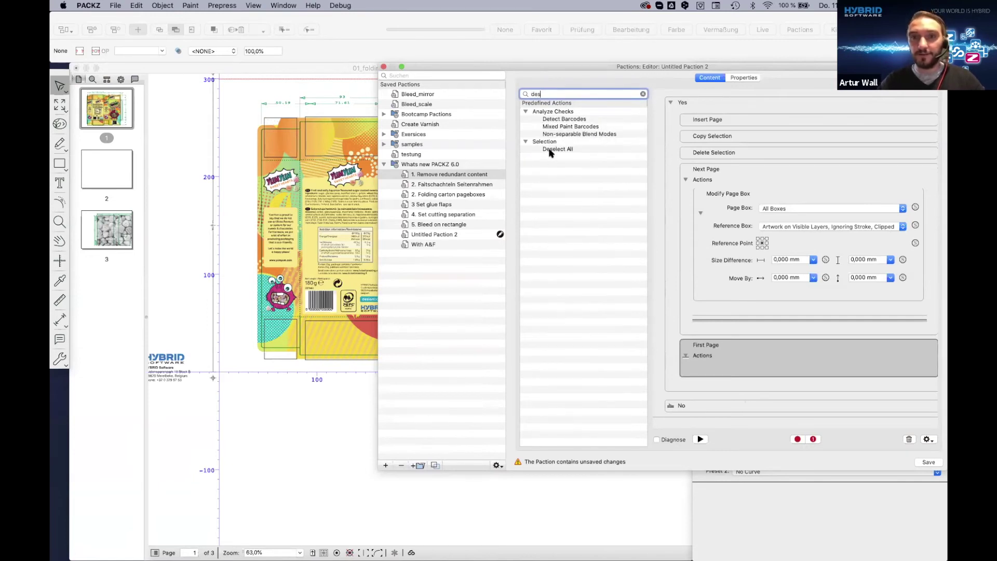
pyautogui.moveTo(546, 150); pyautogui.dragTo(712, 371)
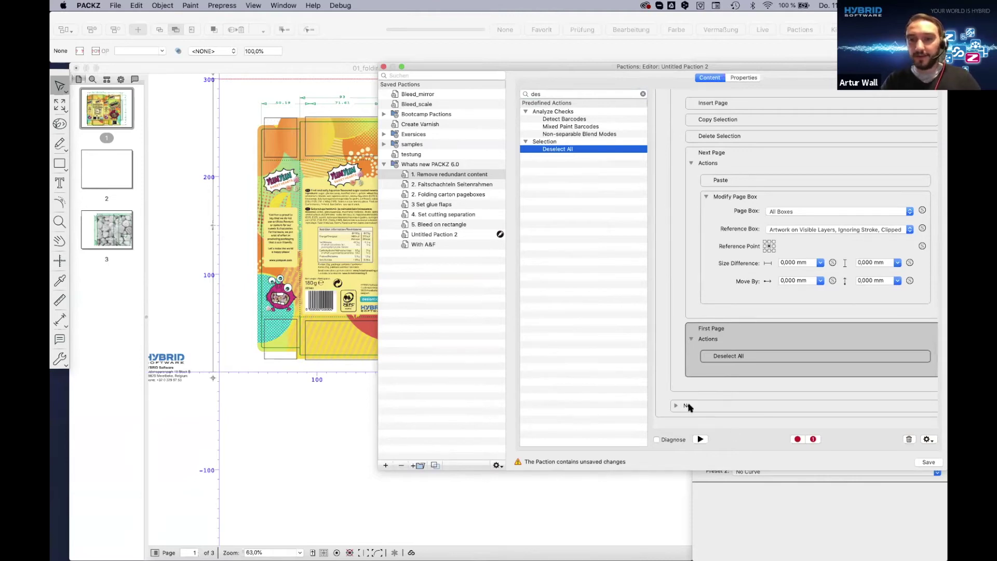
# Add the Generate Message action to the No branch of the If Has Selection condition
pyautogui.click(675, 406)
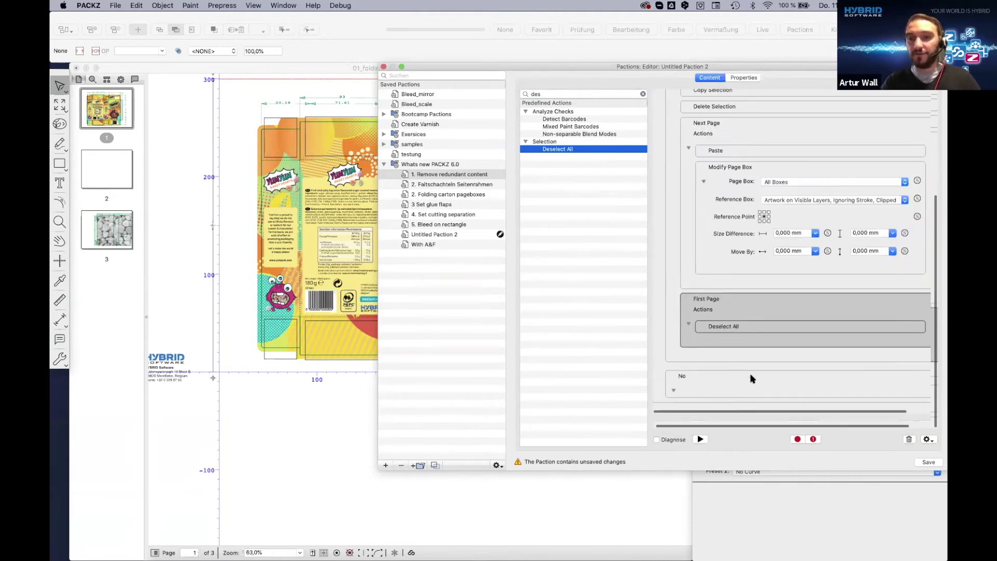
pyautogui.doubleClick(562, 94)
pyautogui.press('BackSpace')
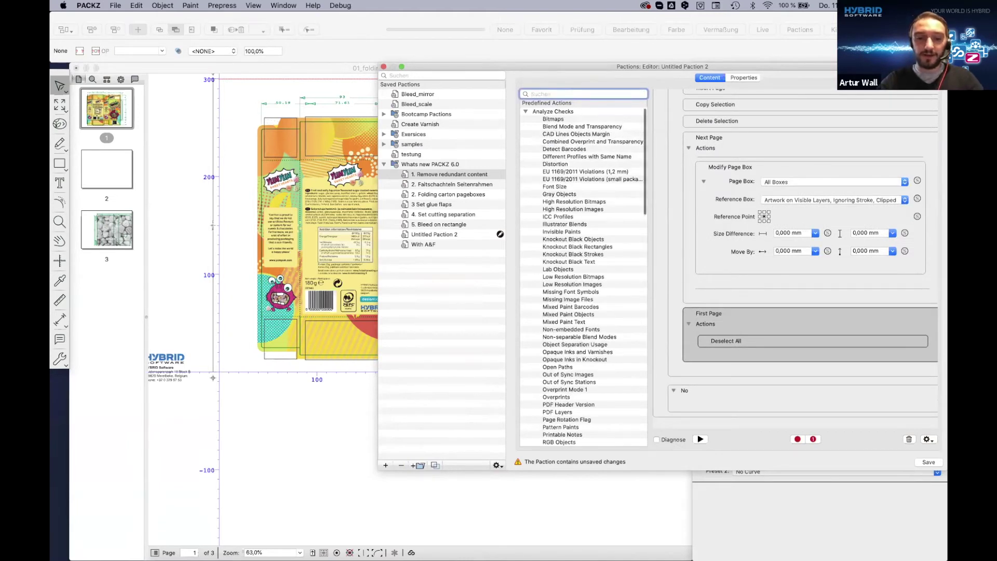
pyautogui.write('gene')
pyautogui.moveTo(559, 120); pyautogui.dragTo(694, 393)
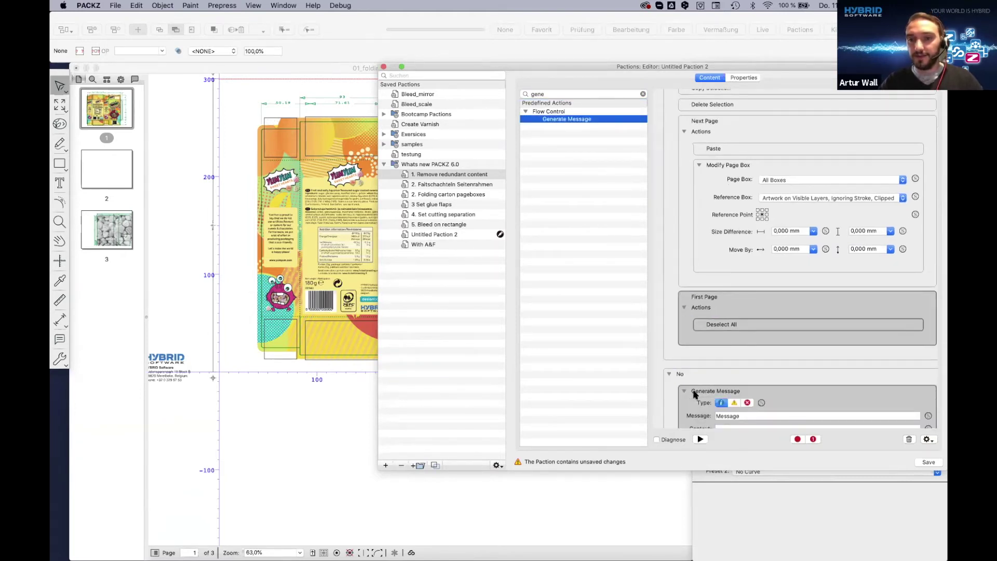
# Set the generated message text to "Nothing to move" and save the Paction
pyautogui.scroll(-1, 751, 403)
pyautogui.click(745, 390)
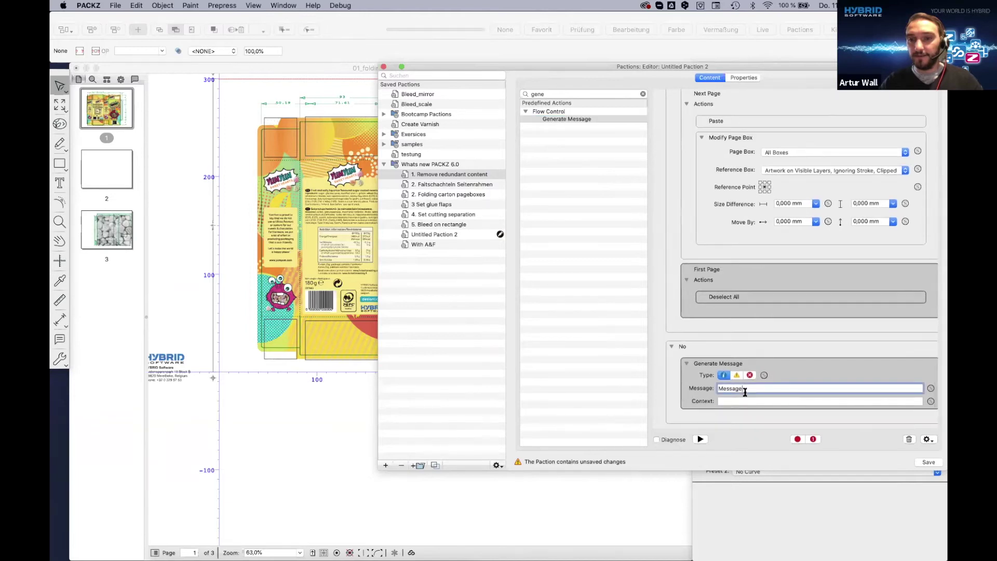
pyautogui.press('BackSpace')
pyautogui.press('BackSpace')
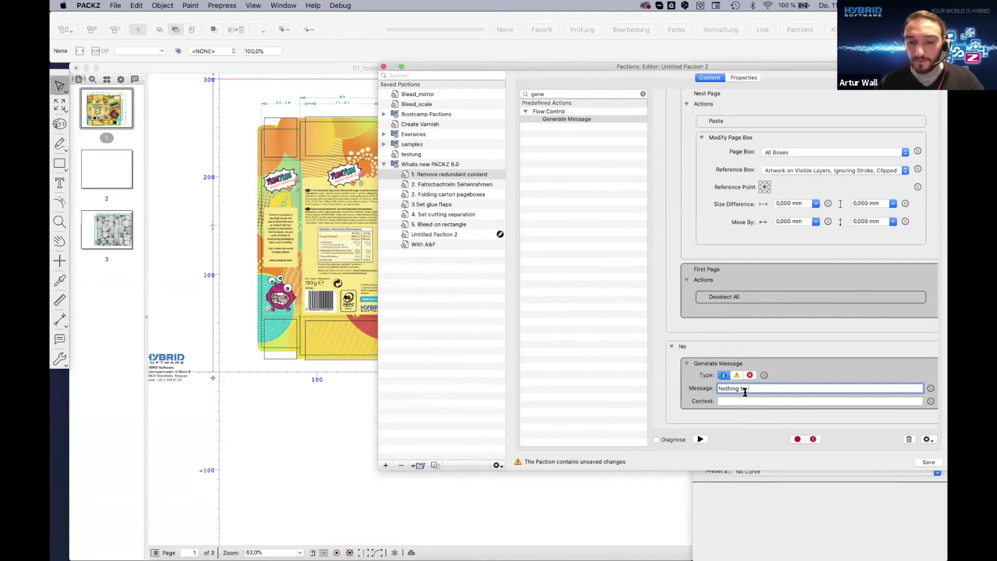
pyautogui.write('ve')
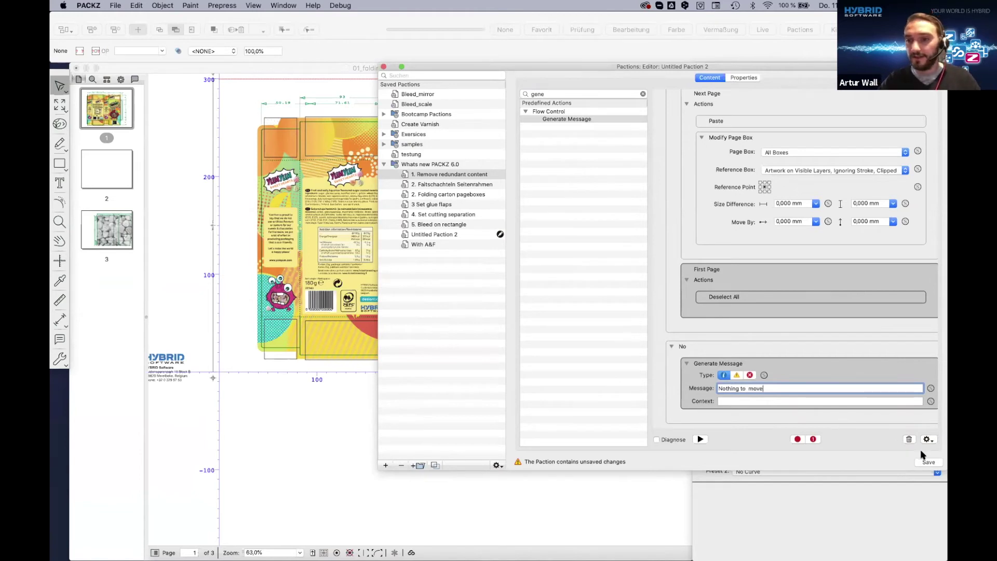
pyautogui.click(928, 462)
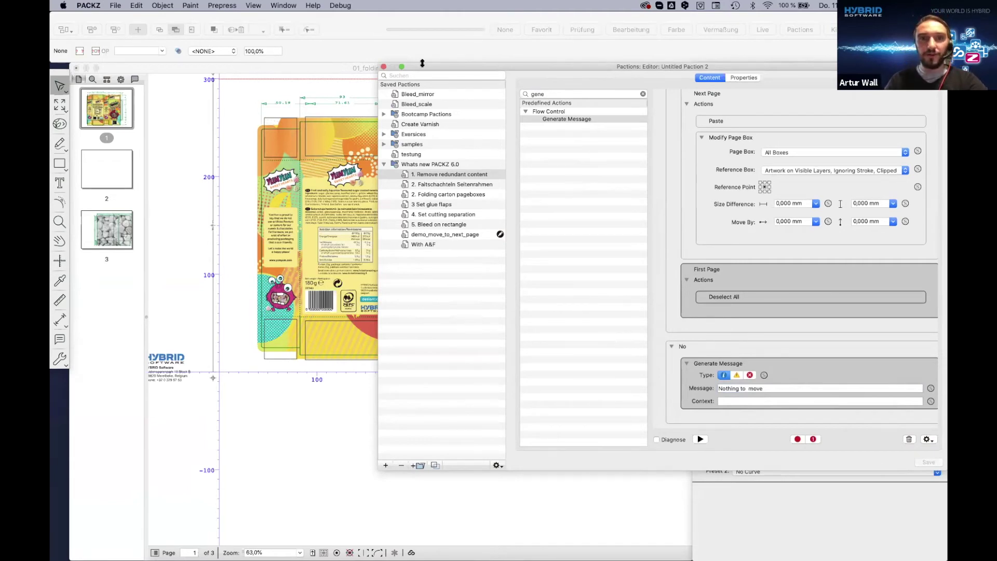
# Delete the blank page 2 from the folding carton PDF and close the Paction editor
pyautogui.moveTo(441, 67); pyautogui.dragTo(429, 101)
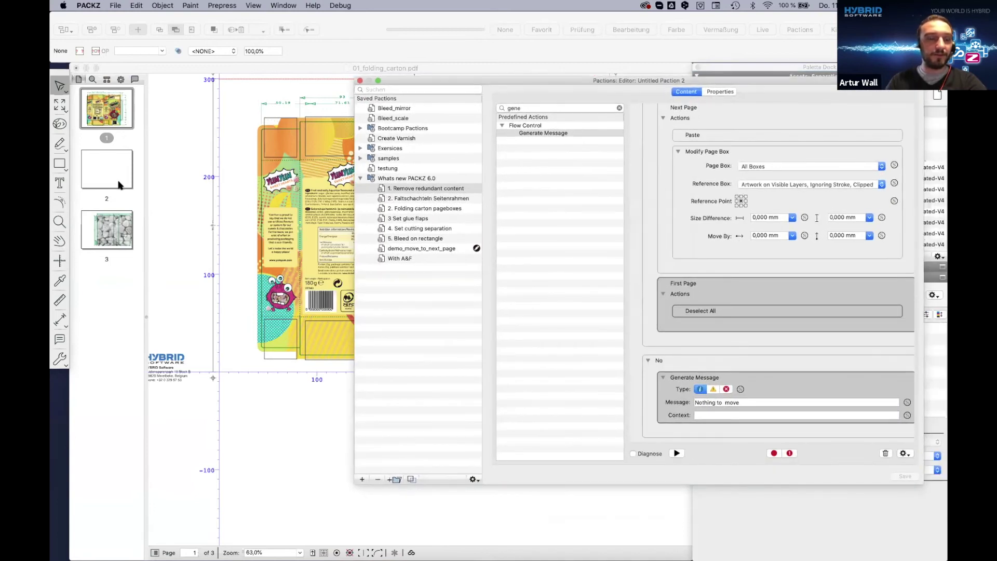
pyautogui.click(114, 160)
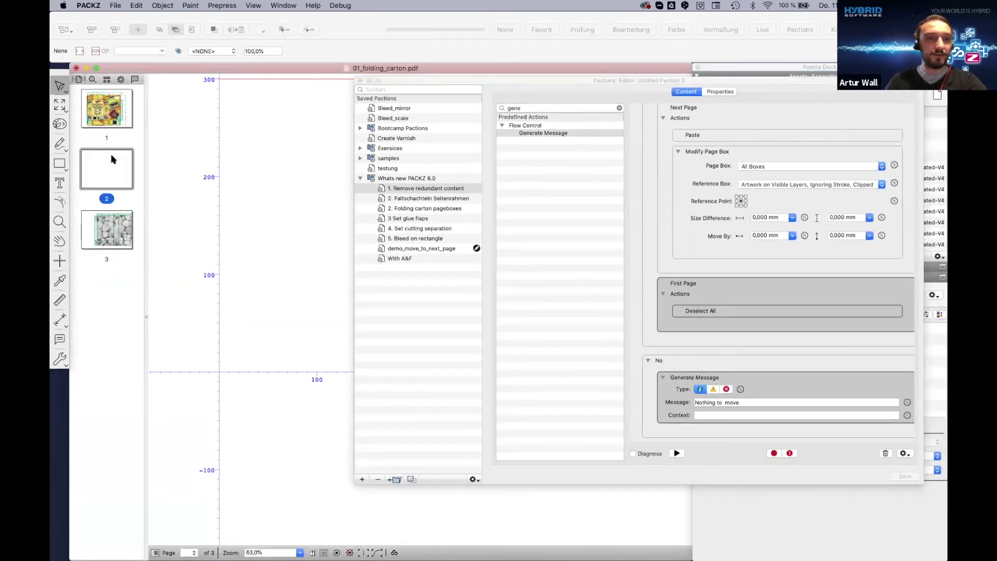
pyautogui.rightClick(113, 159)
pyautogui.click(149, 201)
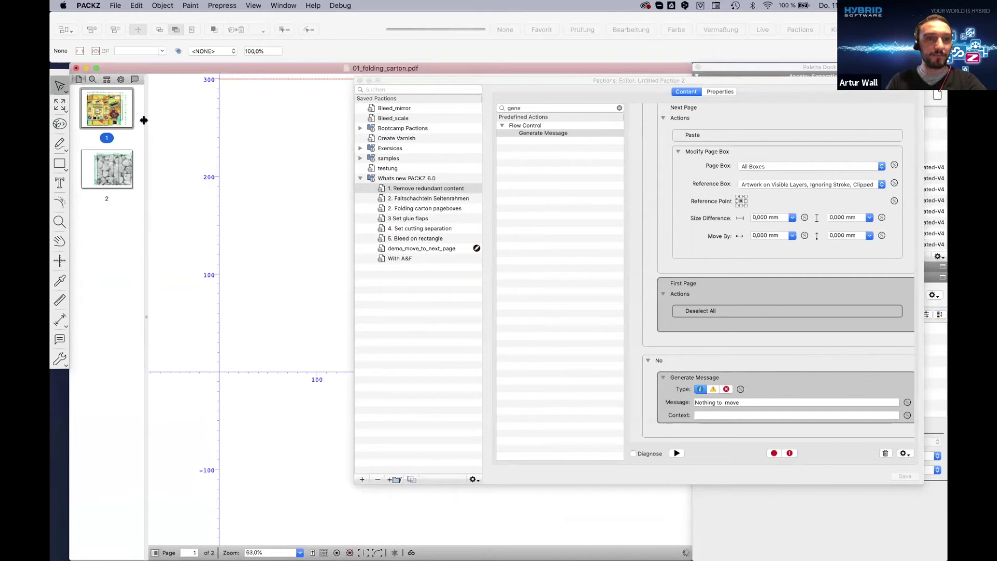
pyautogui.click(361, 82)
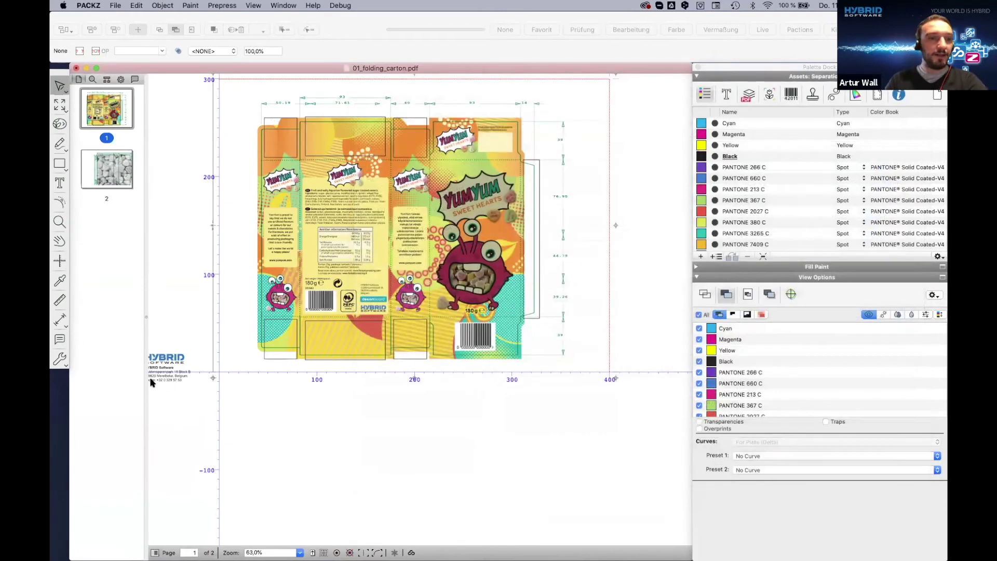
# Apply the demo_move_to_next_page Paction tool to the Hybrid Software address block and to the PEFC logo on page 1
pyautogui.click(62, 364)
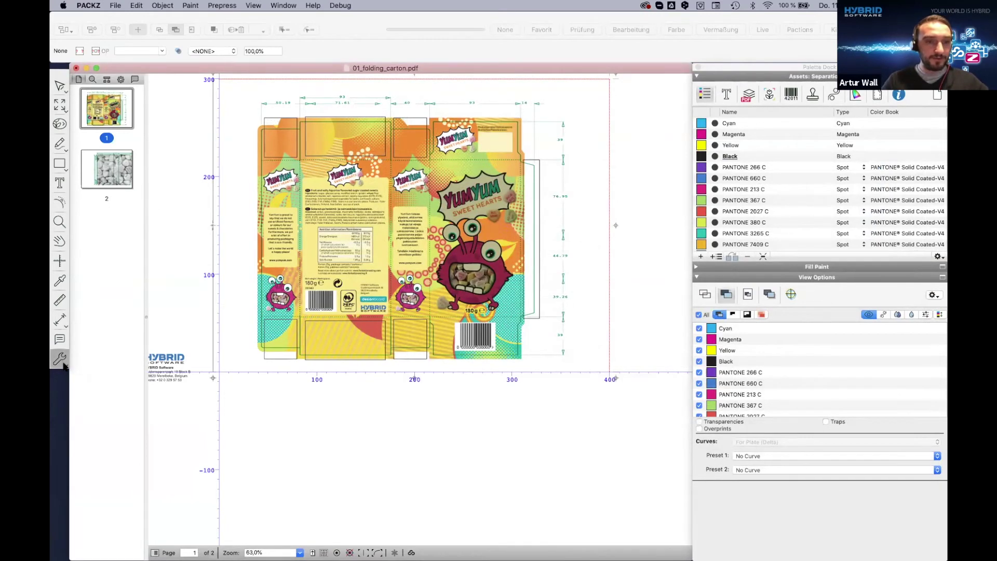
pyautogui.click(60, 359)
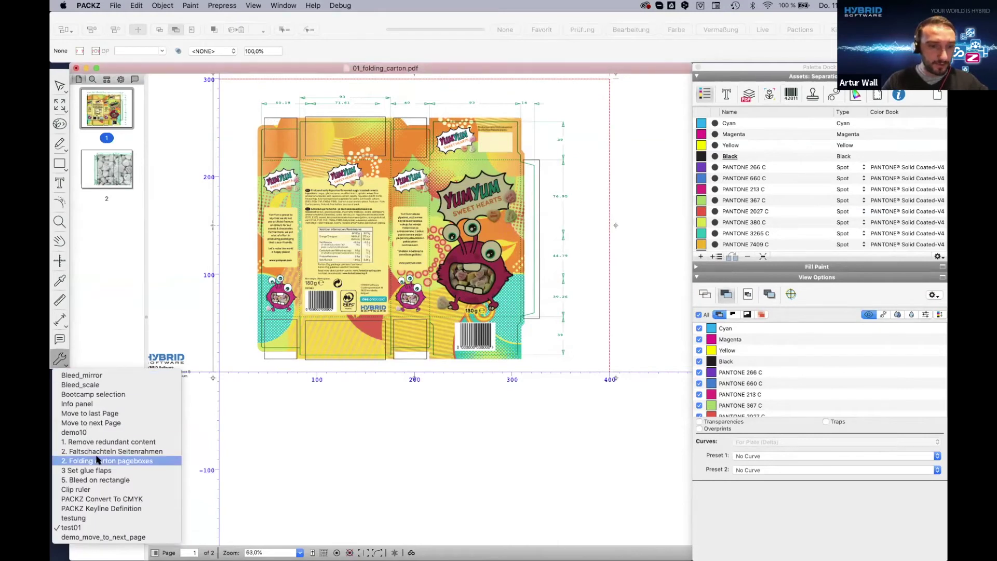
pyautogui.click(103, 538)
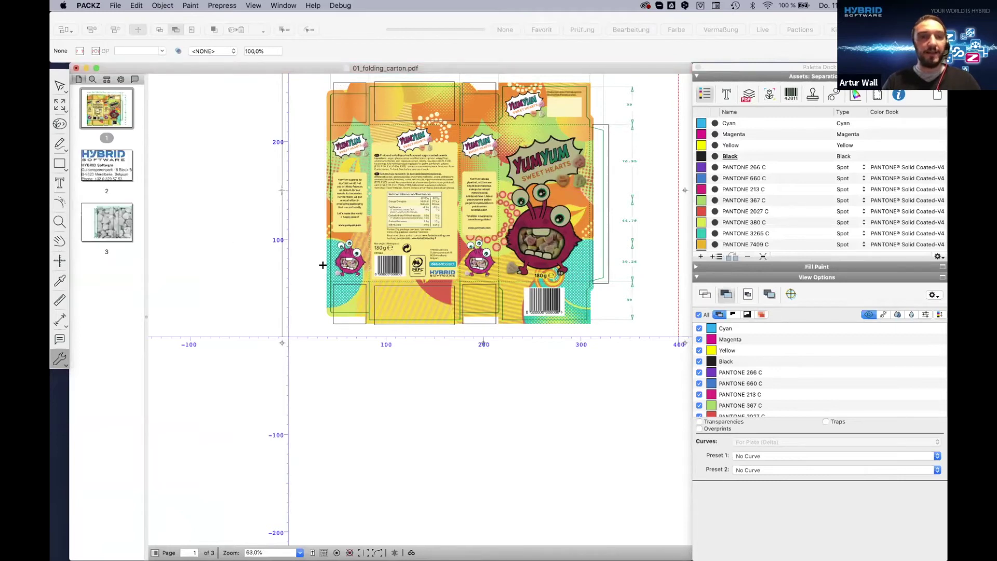
pyautogui.scroll(2, 322, 265)
pyautogui.hscroll(2, 323, 265)
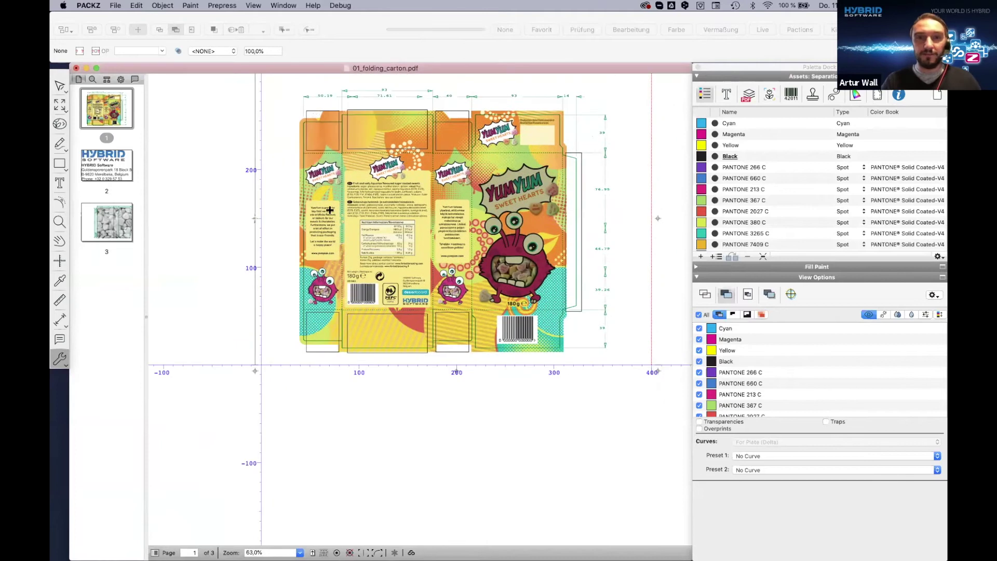
pyautogui.scroll(2, 365, 234)
pyautogui.hscroll(1, 365, 235)
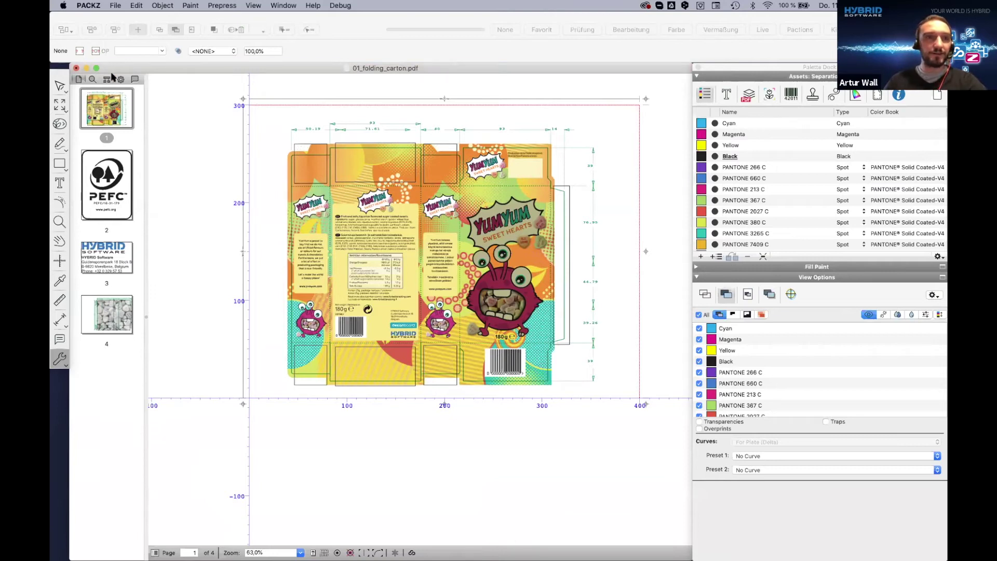
# Close 01_folding_carton.pdf without saving the changes
pyautogui.click(76, 69)
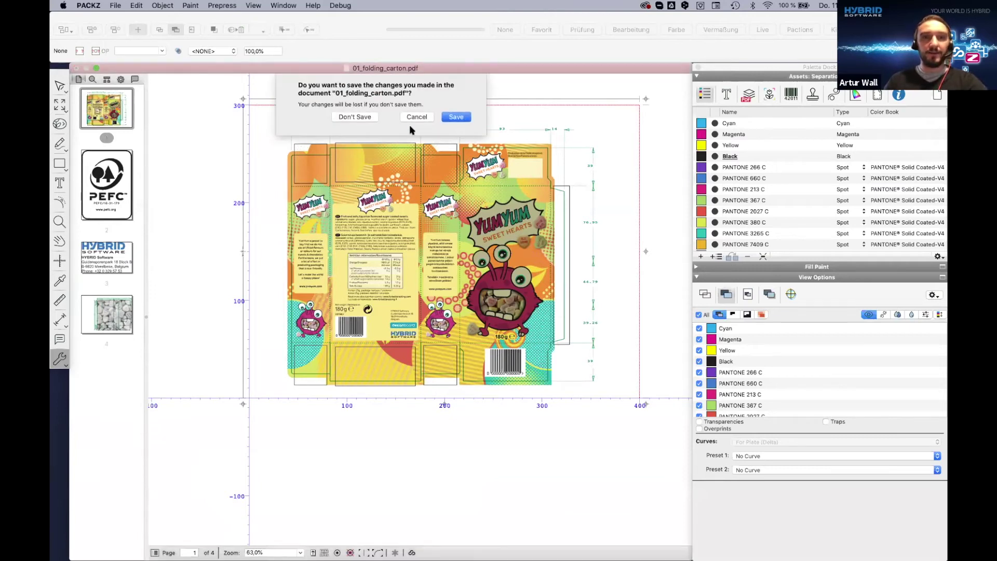
pyautogui.click(355, 118)
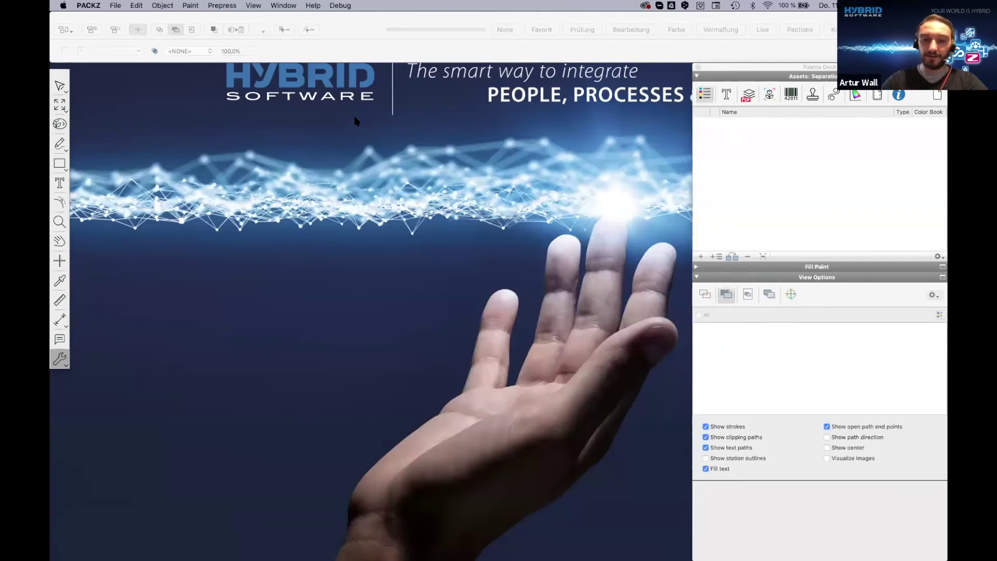
# Open 02_label_rectangle.pdf from the WhatsNewPACKZ6 folder
pyautogui.press('super+o')
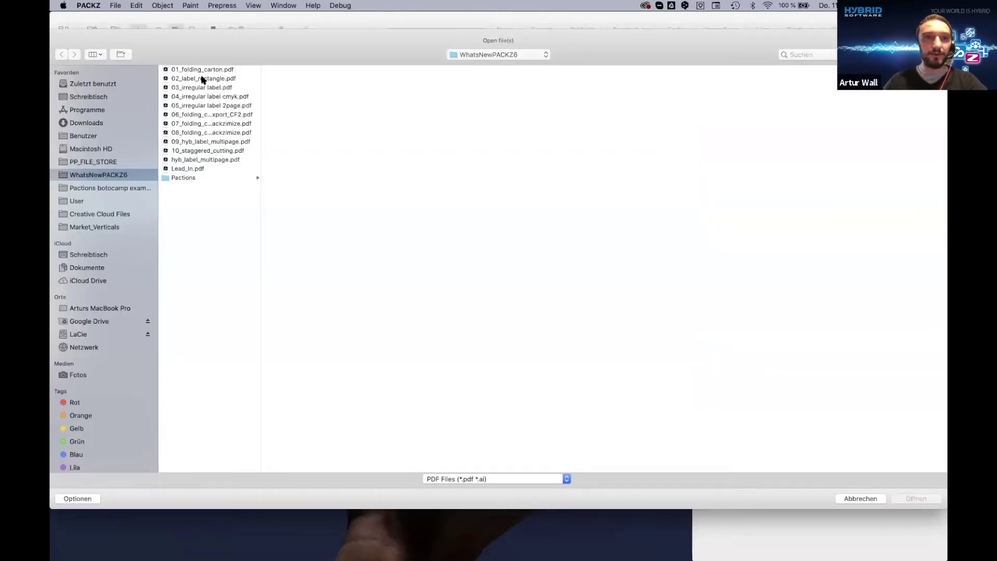
pyautogui.doubleClick(202, 79)
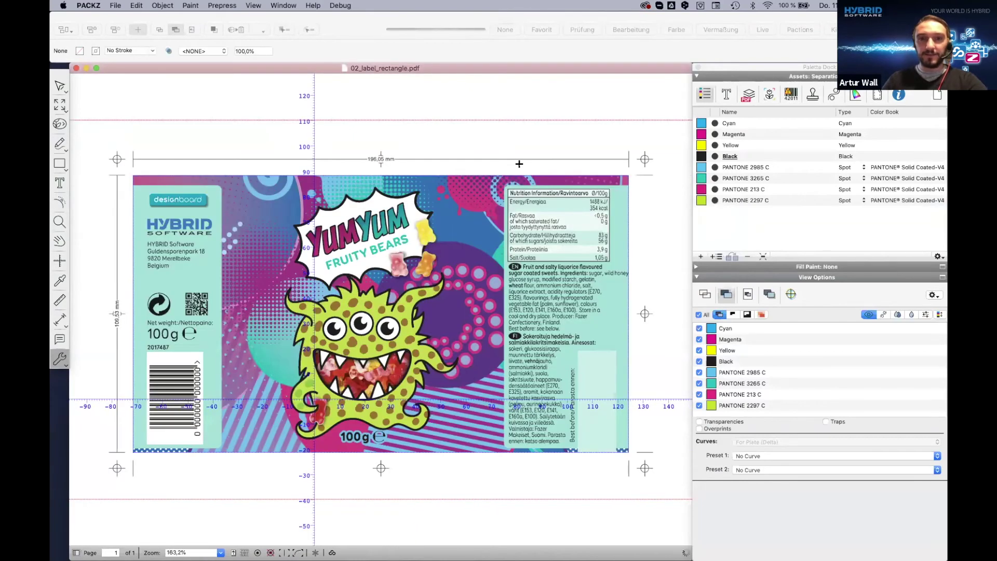
pyautogui.press('super+minus')
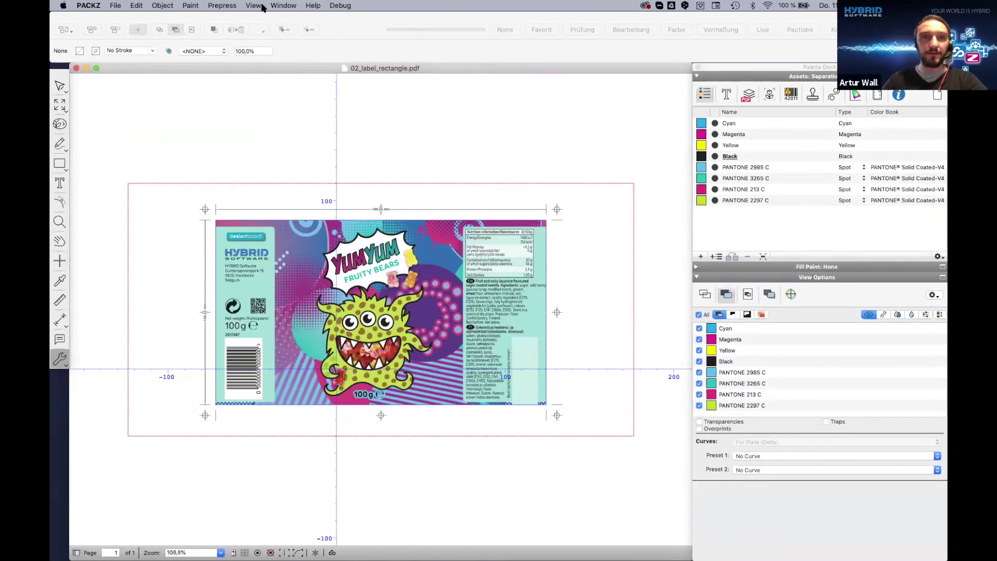
# Run the favorite Pactions "1. Remove redundant content" and "2. Folding carton pageboxes" on the label
pyautogui.click(280, 5)
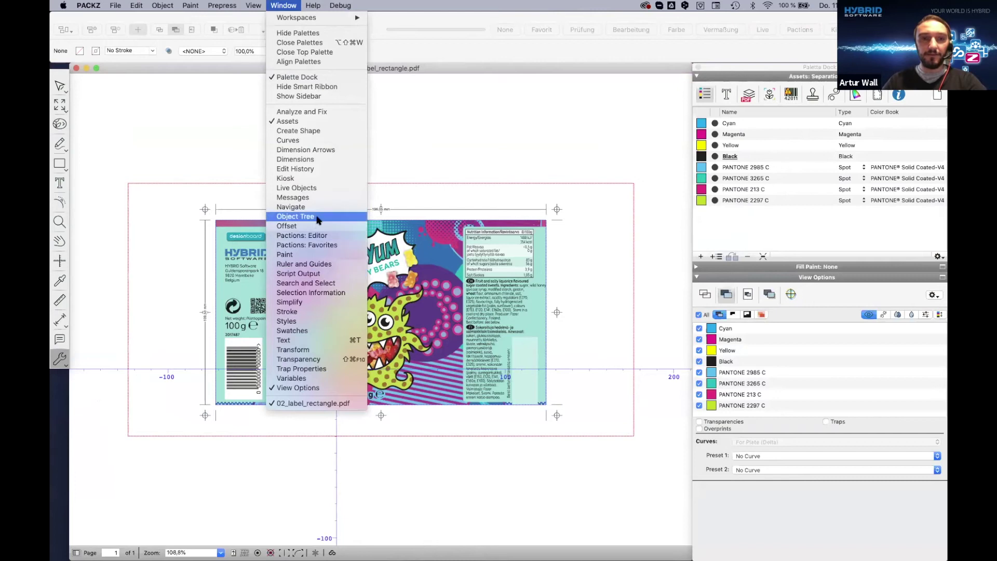
pyautogui.click(321, 247)
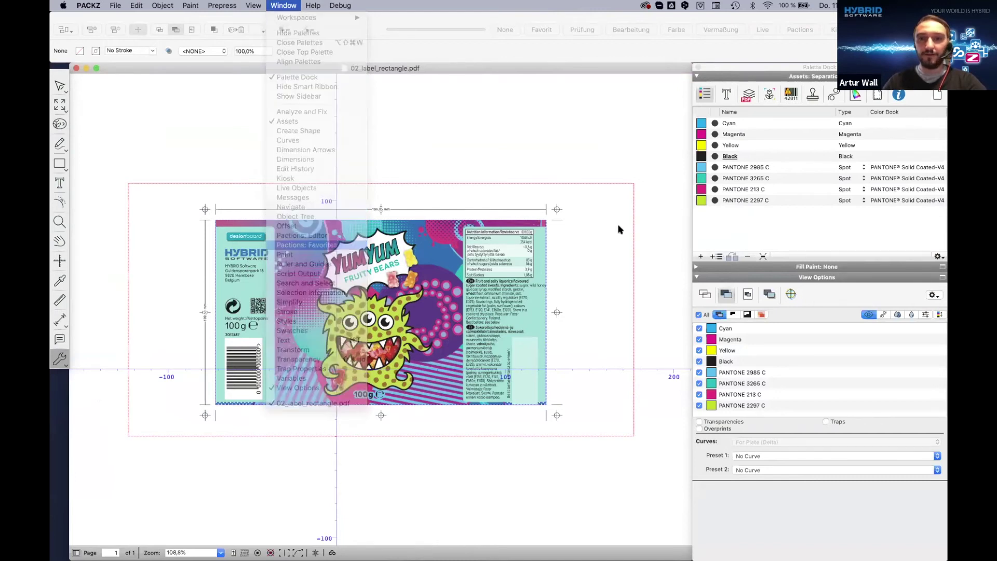
pyautogui.moveTo(590, 142); pyautogui.dragTo(663, 142)
pyautogui.doubleClick(665, 220)
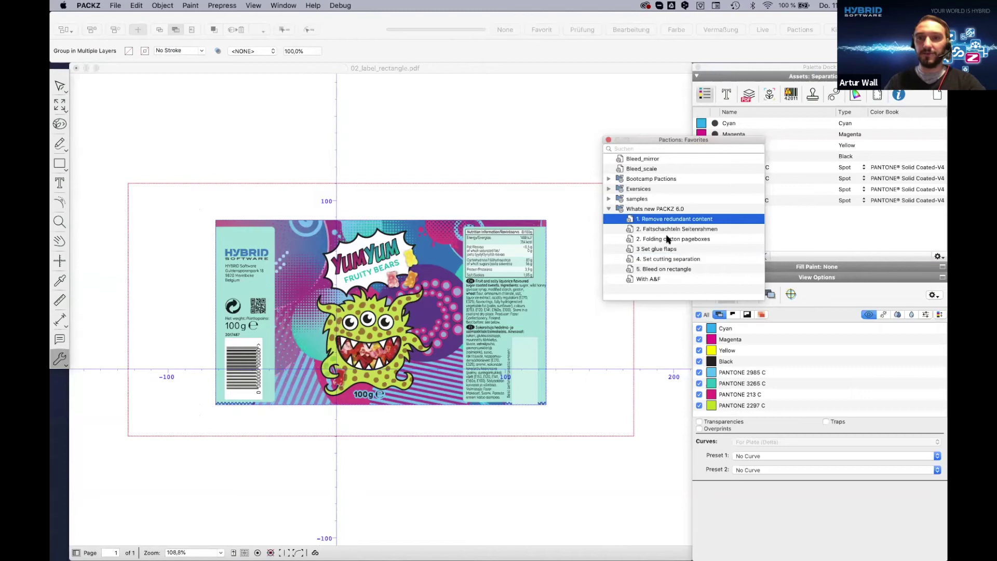
pyautogui.doubleClick(654, 239)
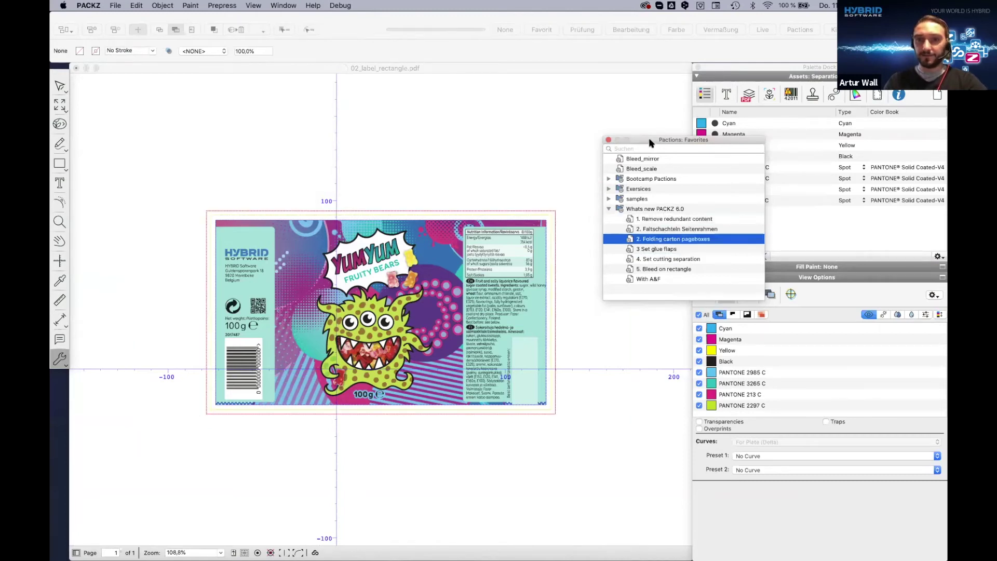
pyautogui.moveTo(649, 142); pyautogui.dragTo(716, 143)
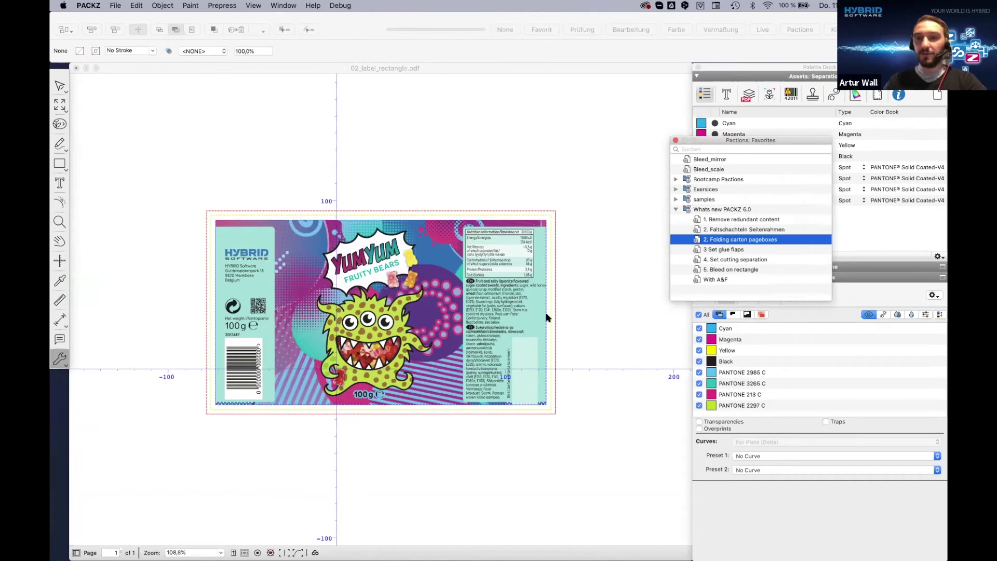
# Run the favorite Paction "5. Bleed on rectangle" on the label, deselect the artwork and close the Pactions favorites
pyautogui.scroll(-3, 531, 292)
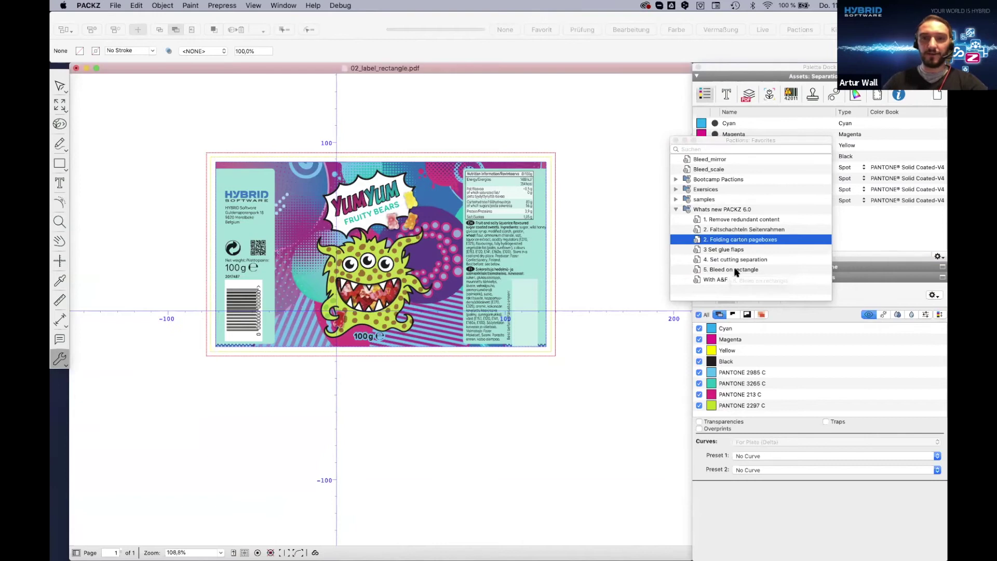
pyautogui.press('super+minus')
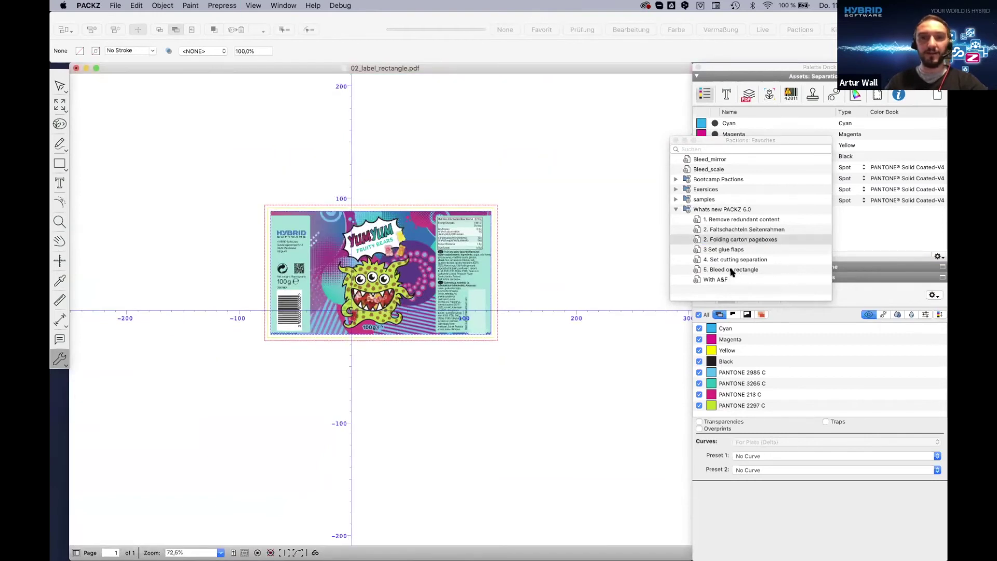
pyautogui.click(732, 271)
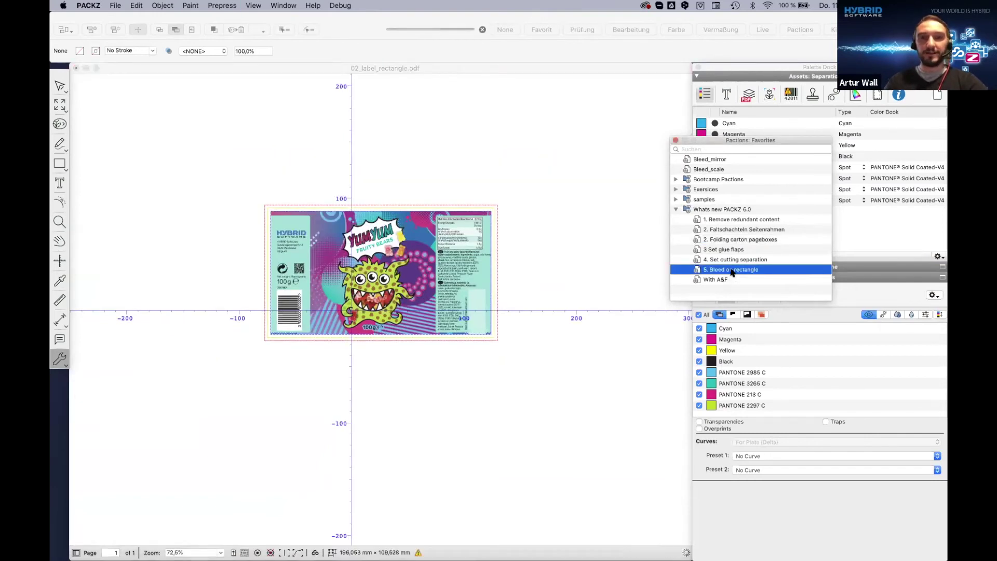
pyautogui.doubleClick(733, 271)
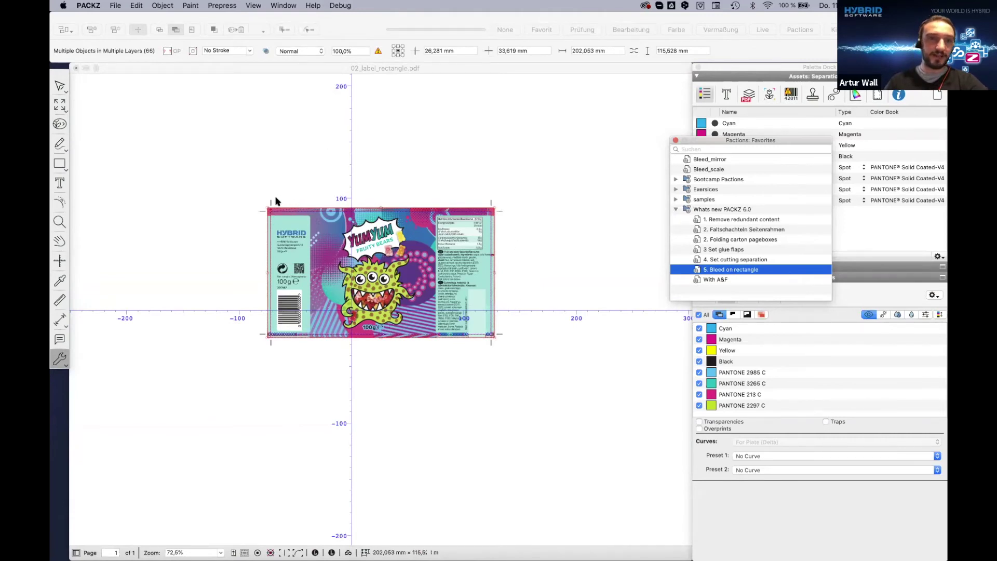
pyautogui.click(60, 85)
pyautogui.click(212, 182)
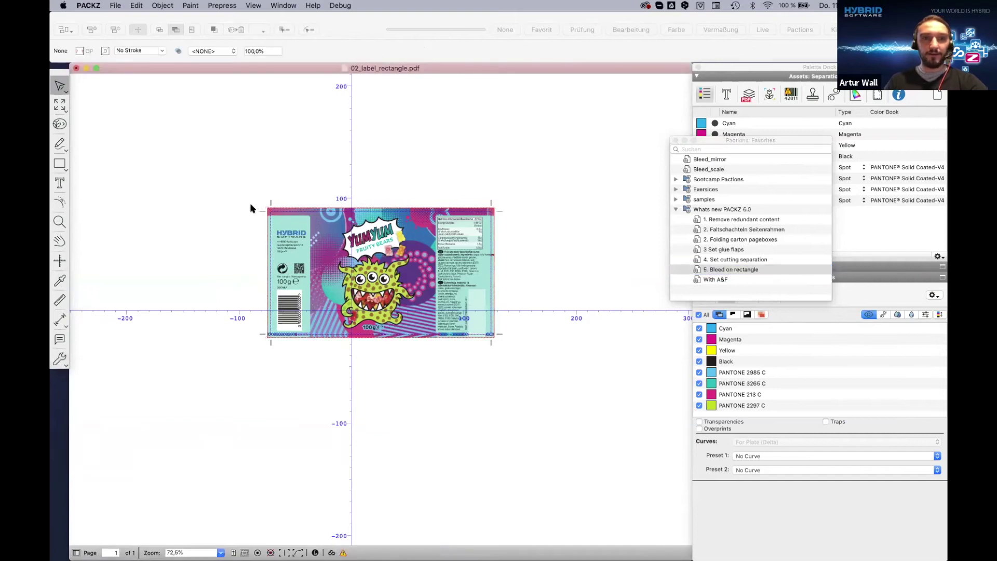
pyautogui.scroll(-1, 451, 270)
pyautogui.scroll(-1, 450, 270)
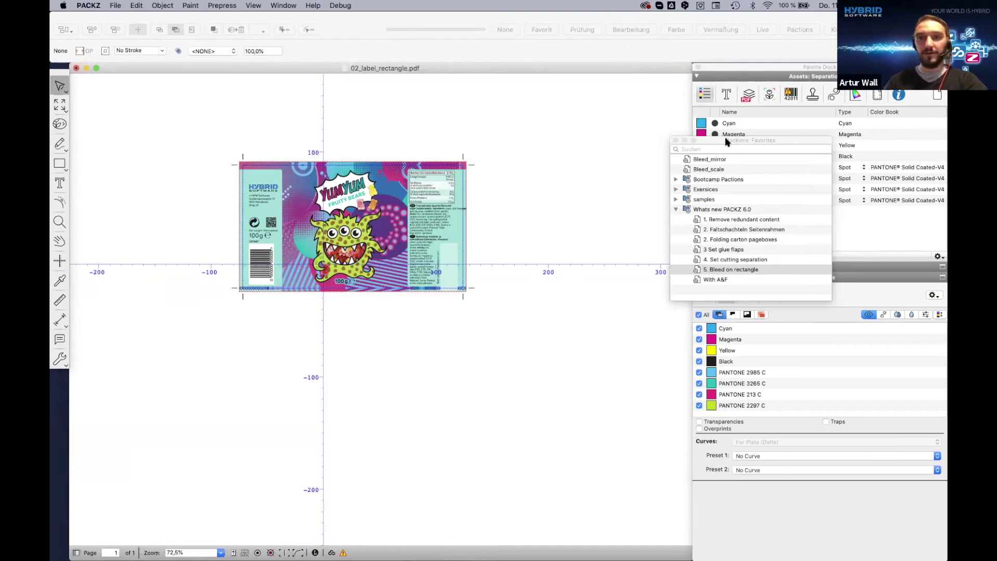
pyautogui.moveTo(726, 142); pyautogui.dragTo(601, 111)
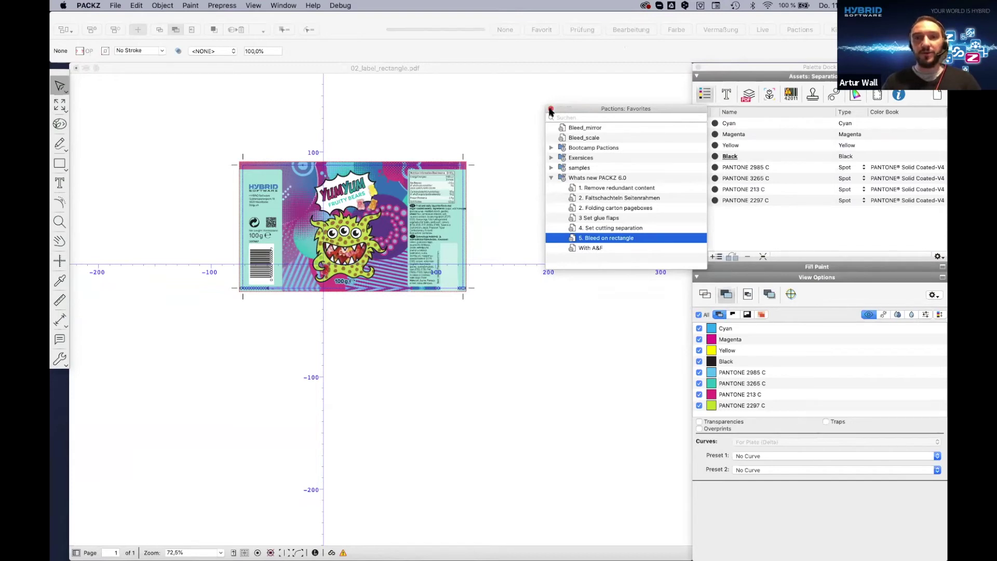
pyautogui.click(551, 110)
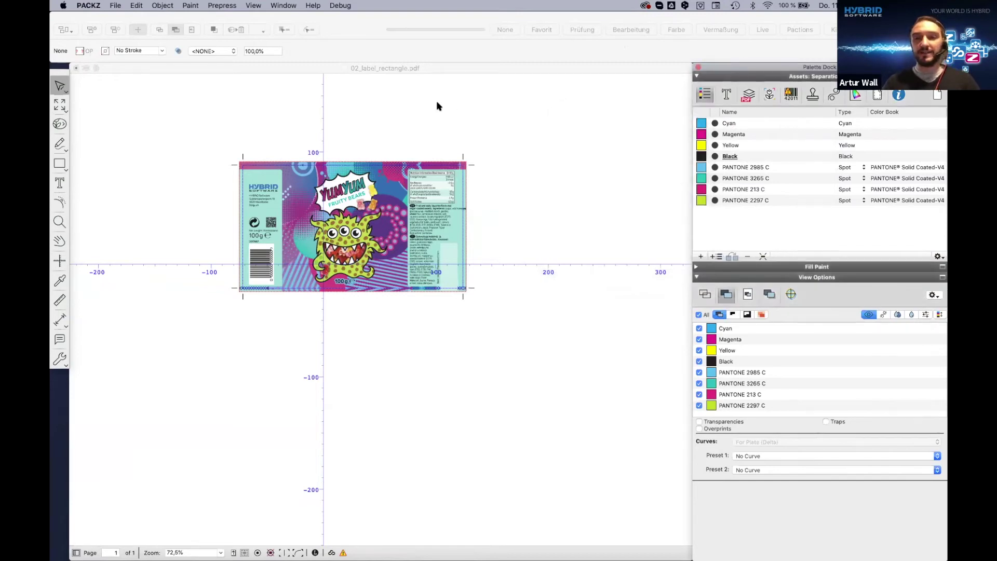
# Open the Pactions editor, clear the predefined-action search, collapse Flow Control and load the "With A&F" Paction
pyautogui.click(280, 6)
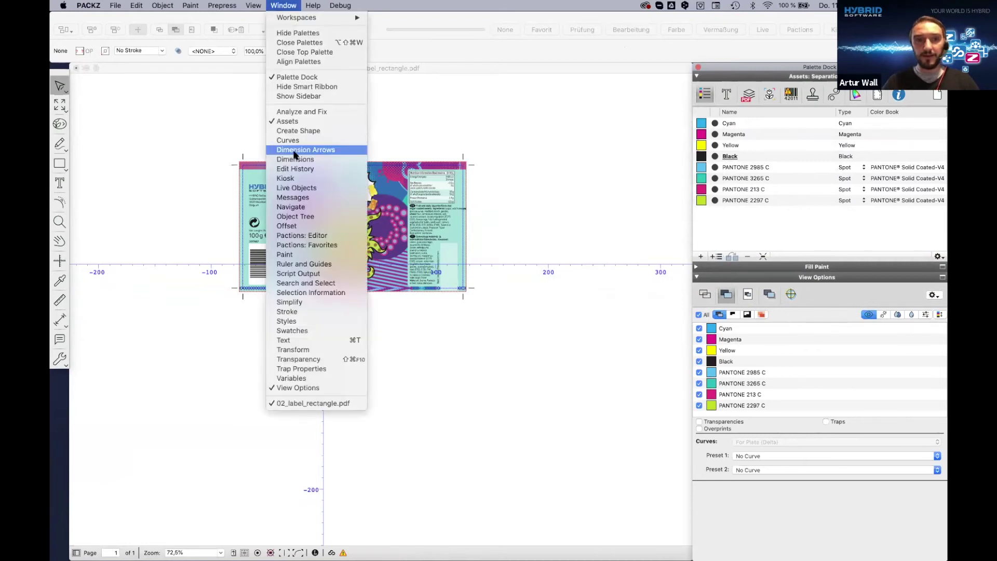
pyautogui.click(308, 237)
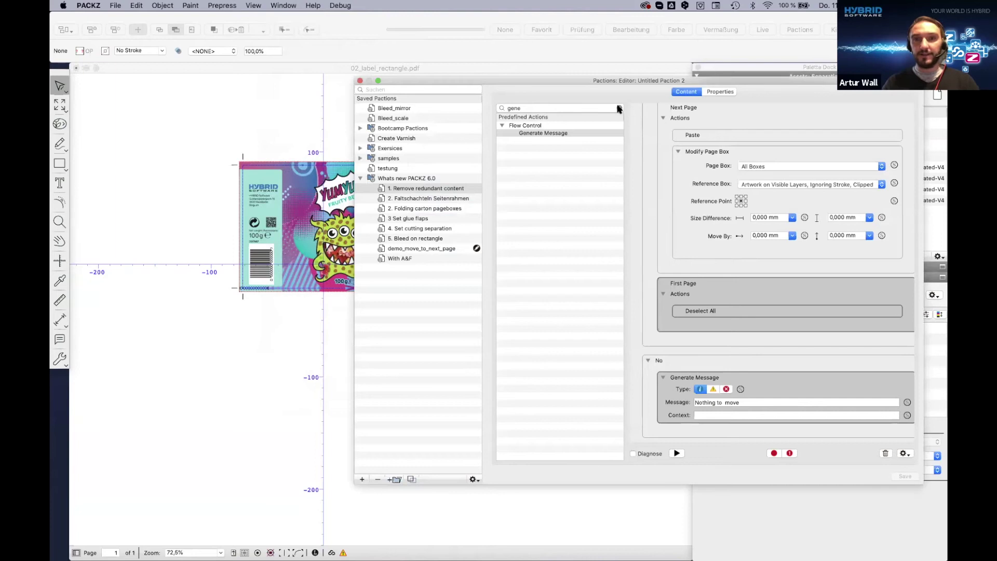
pyautogui.click(619, 108)
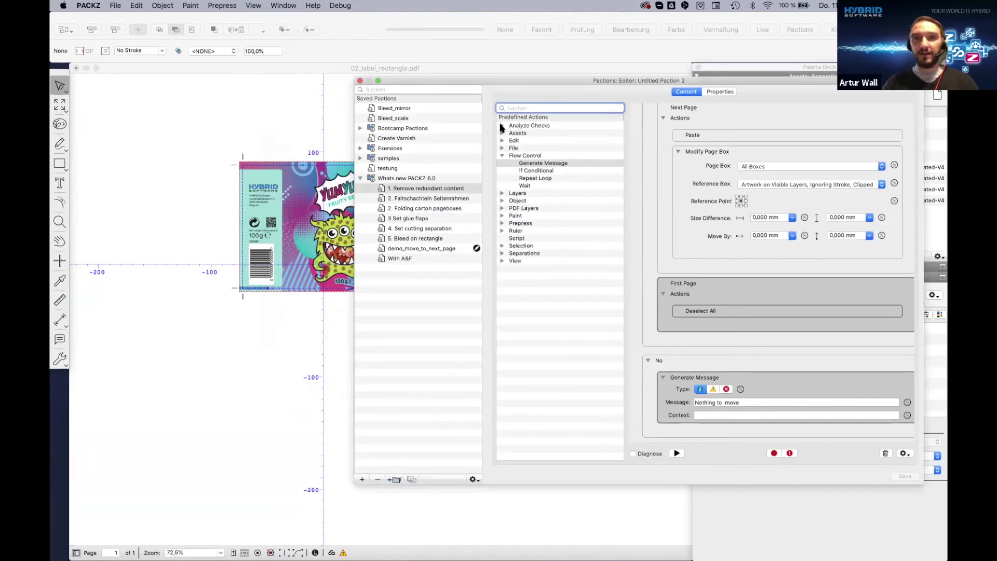
pyautogui.click(503, 155)
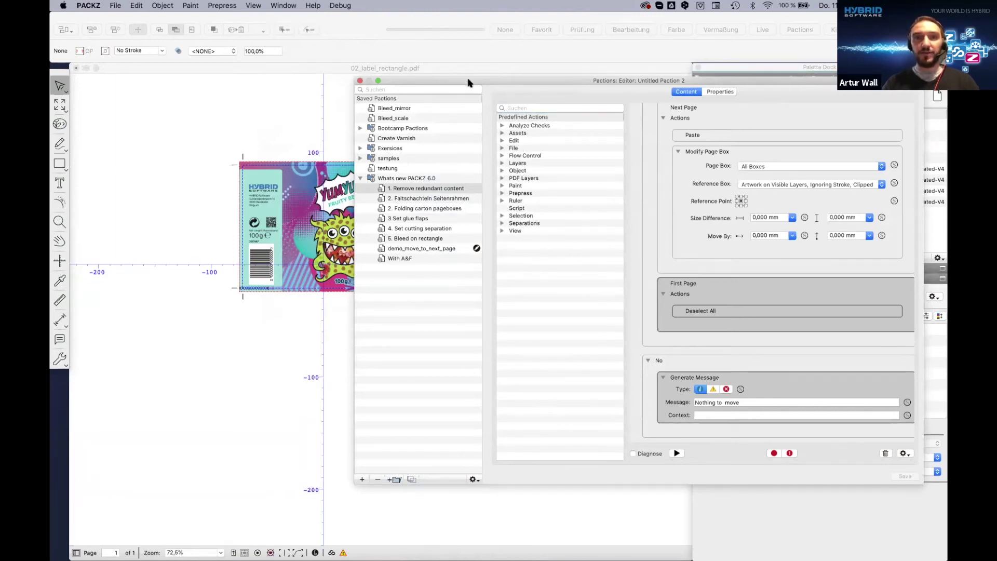
pyautogui.moveTo(469, 83); pyautogui.dragTo(372, 86)
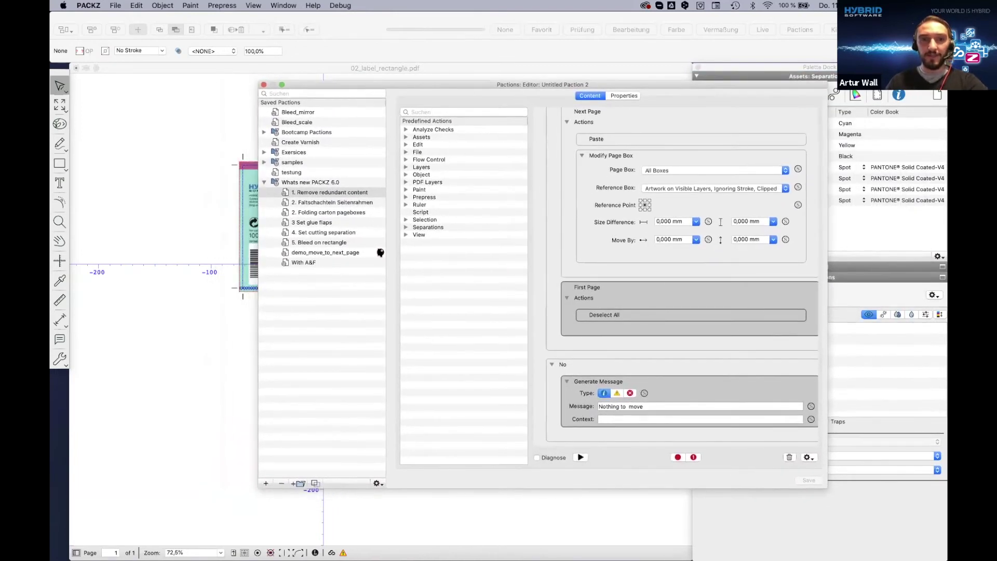
pyautogui.click(309, 264)
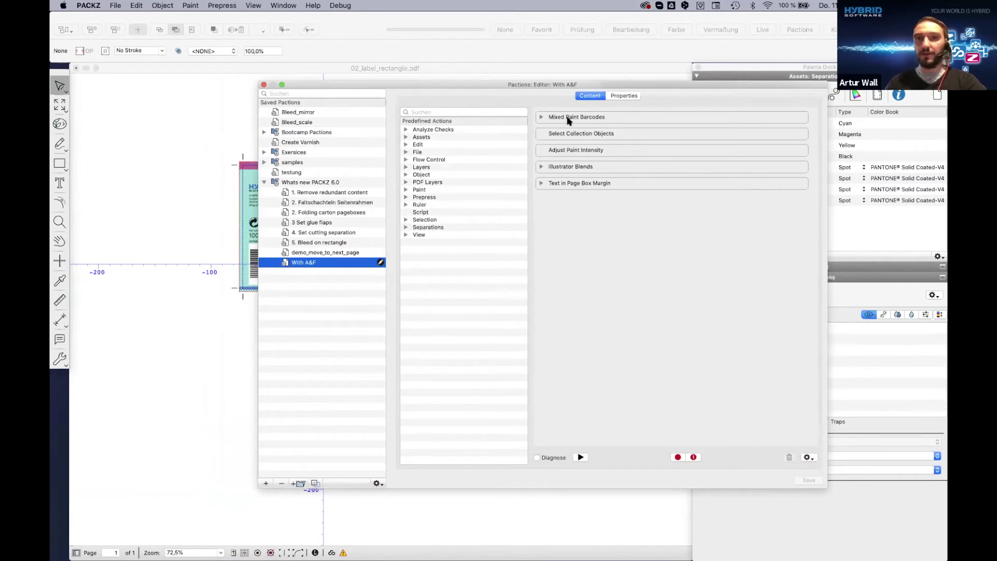
pyautogui.moveTo(500, 87); pyautogui.dragTo(365, 74)
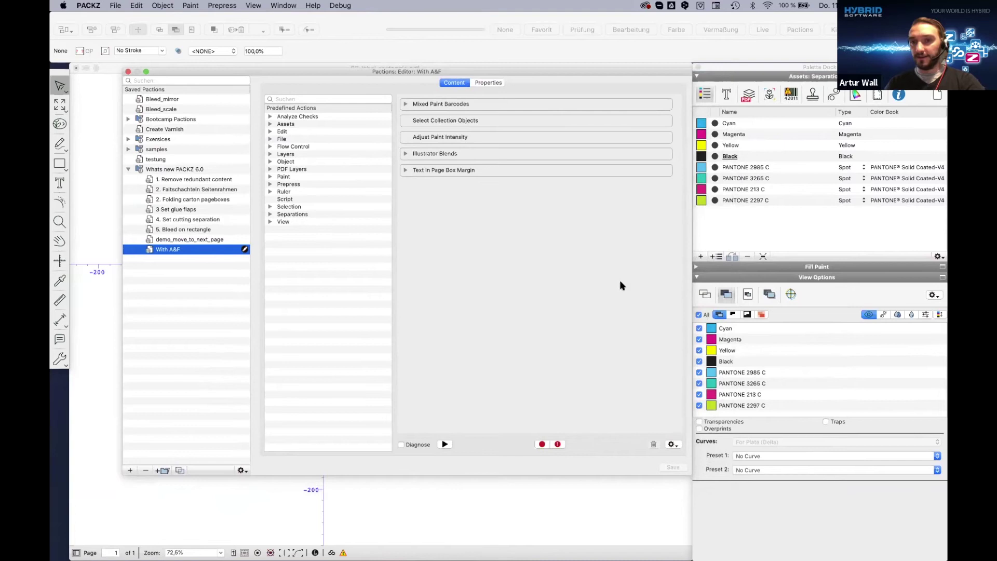
# Select the label's barcode and show its fill paint separations beside the Paction editor
pyautogui.click(146, 72)
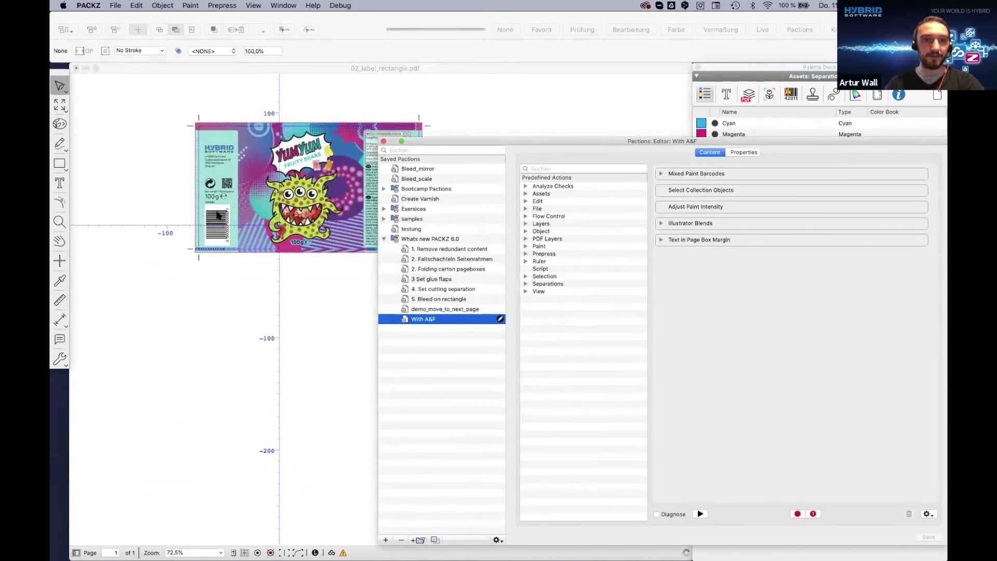
pyautogui.click(217, 215)
pyautogui.moveTo(438, 141); pyautogui.dragTo(148, 106)
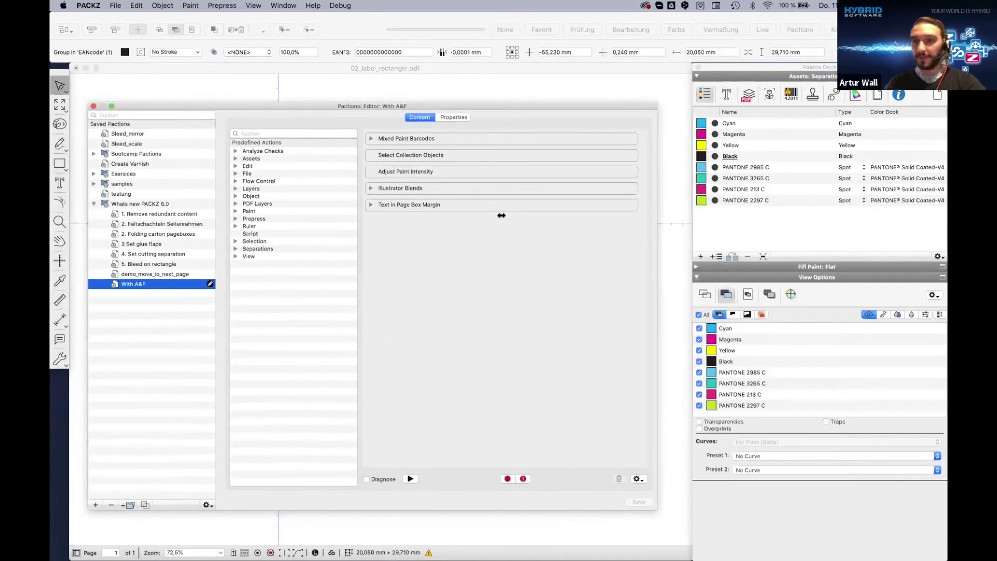
pyautogui.click(696, 278)
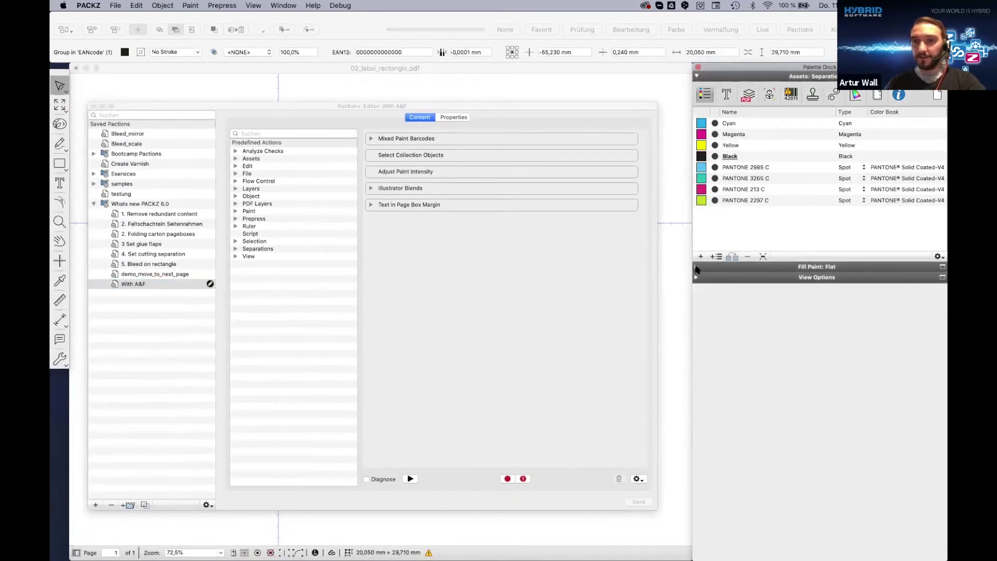
pyautogui.click(697, 267)
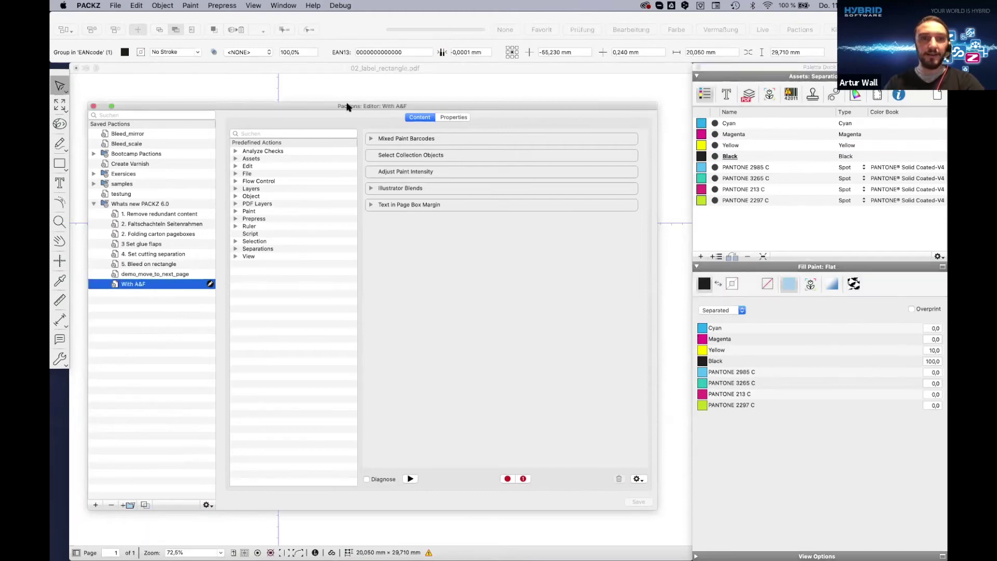
# Uncover the label artwork and expand the Text in Page Box Margin check of the "With A&F" Paction
pyautogui.moveTo(213, 107); pyautogui.dragTo(354, 99)
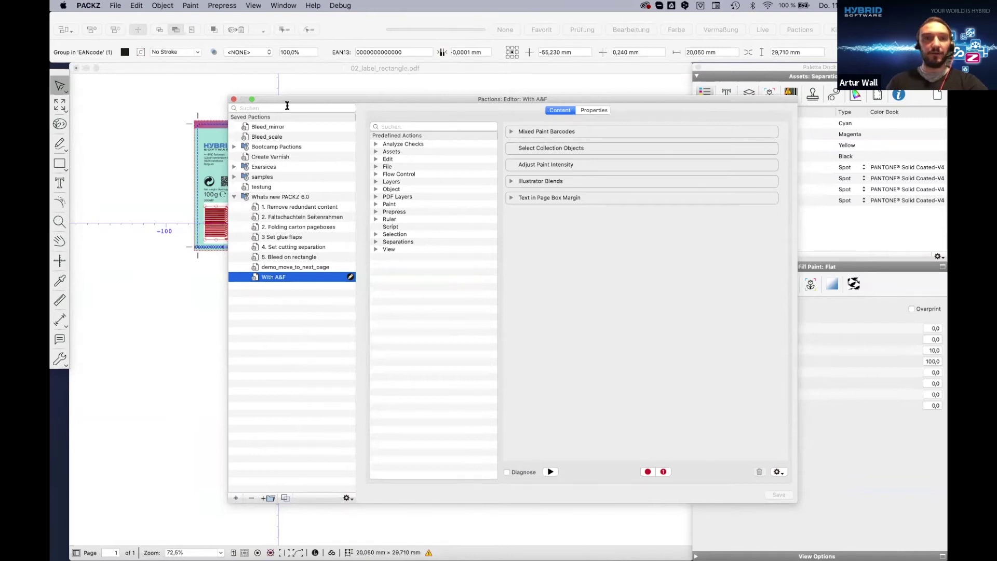
pyautogui.moveTo(283, 98); pyautogui.dragTo(408, 86)
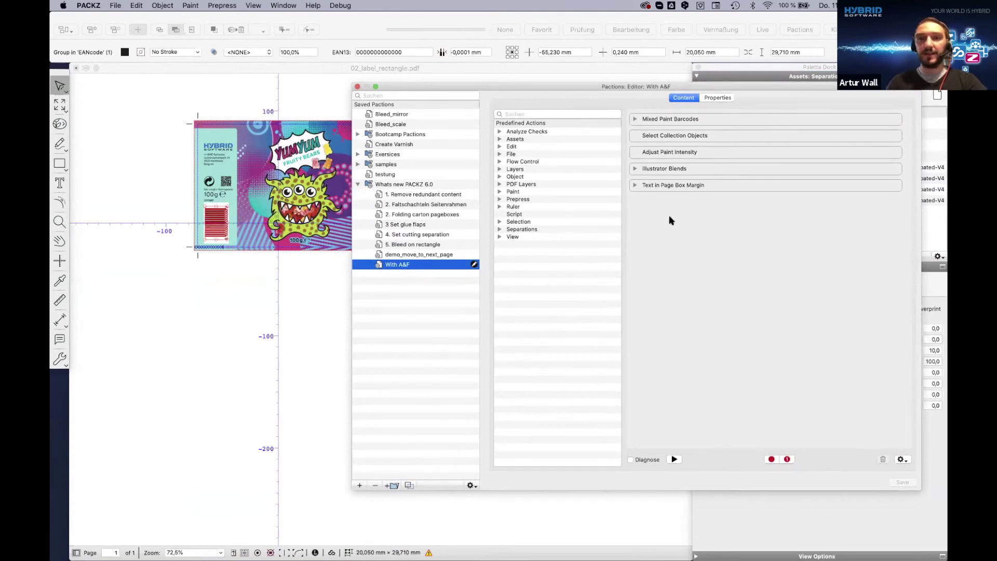
pyautogui.click(635, 186)
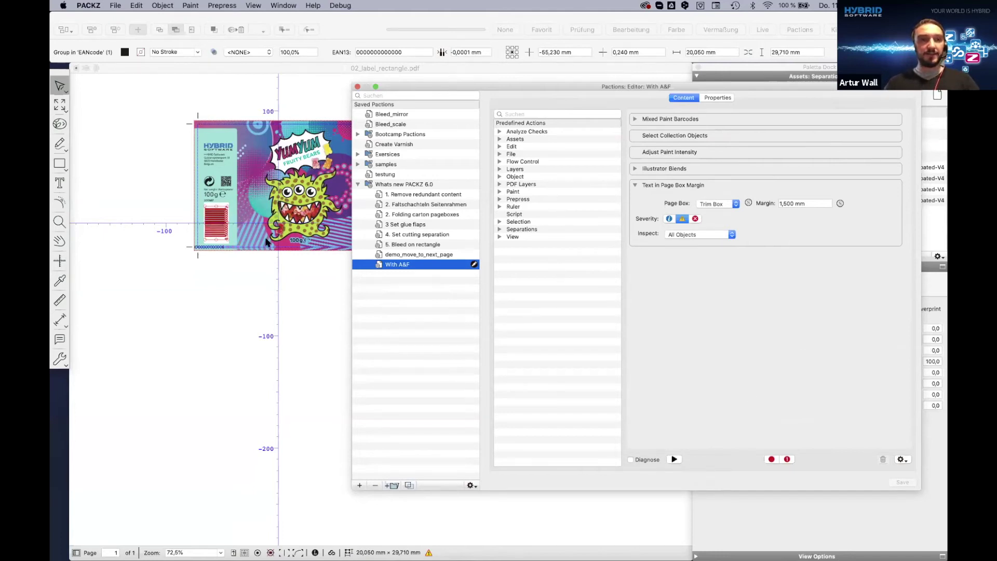
# Show the document's collections, expand the Analyze & Fix results and select the Text in Page Box Margin collection
pyautogui.press('alt+super+s')
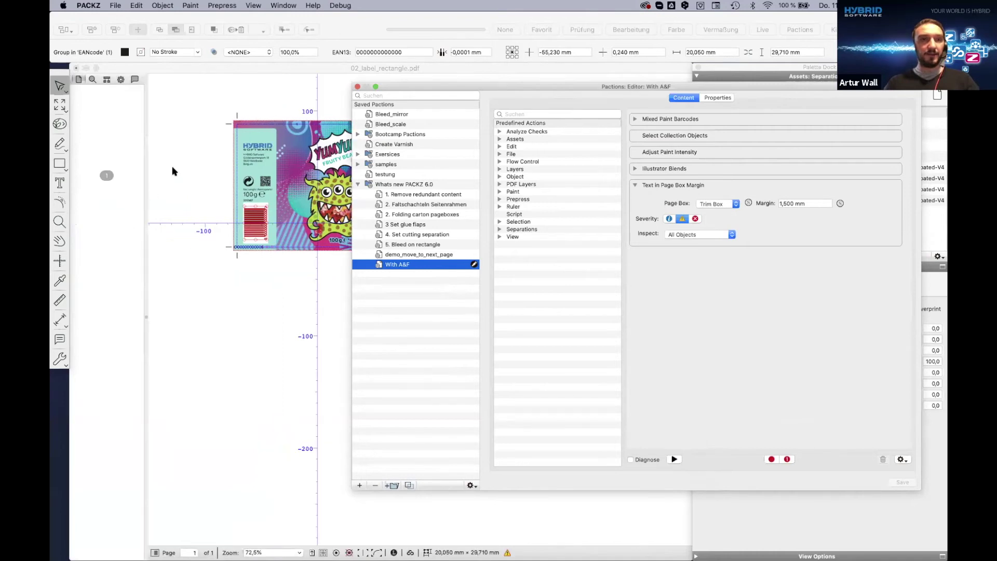
pyautogui.click(106, 80)
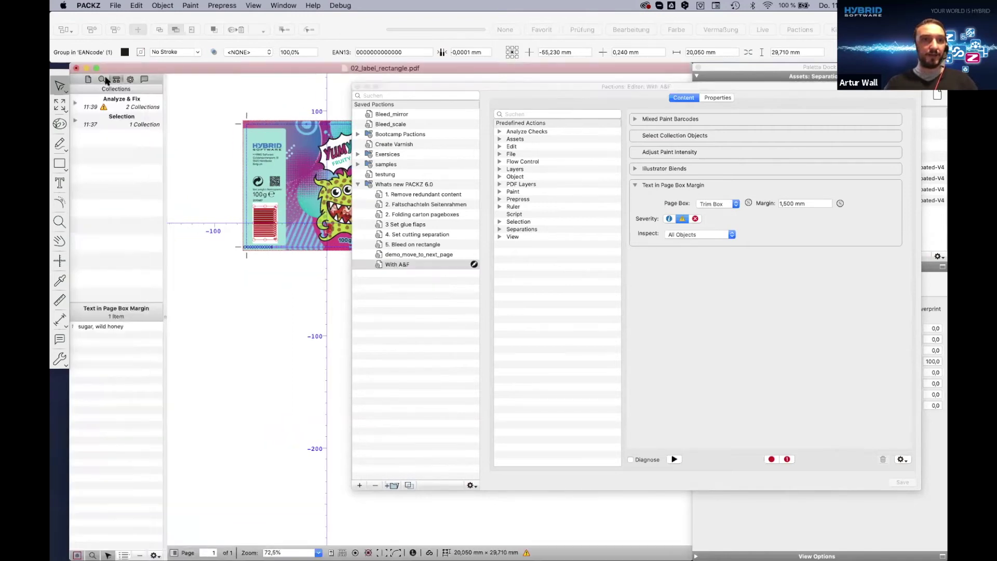
pyautogui.click(91, 105)
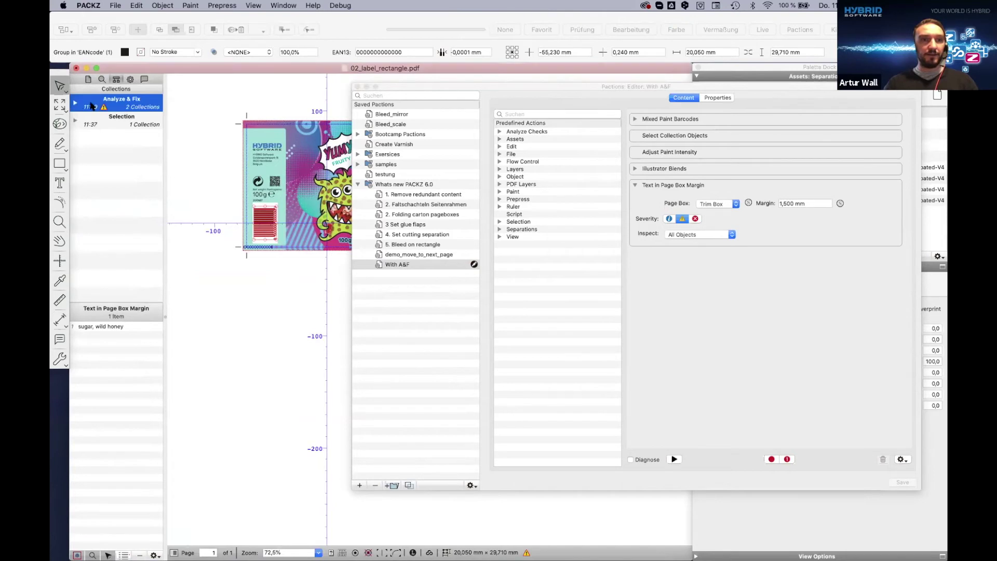
pyautogui.click(74, 103)
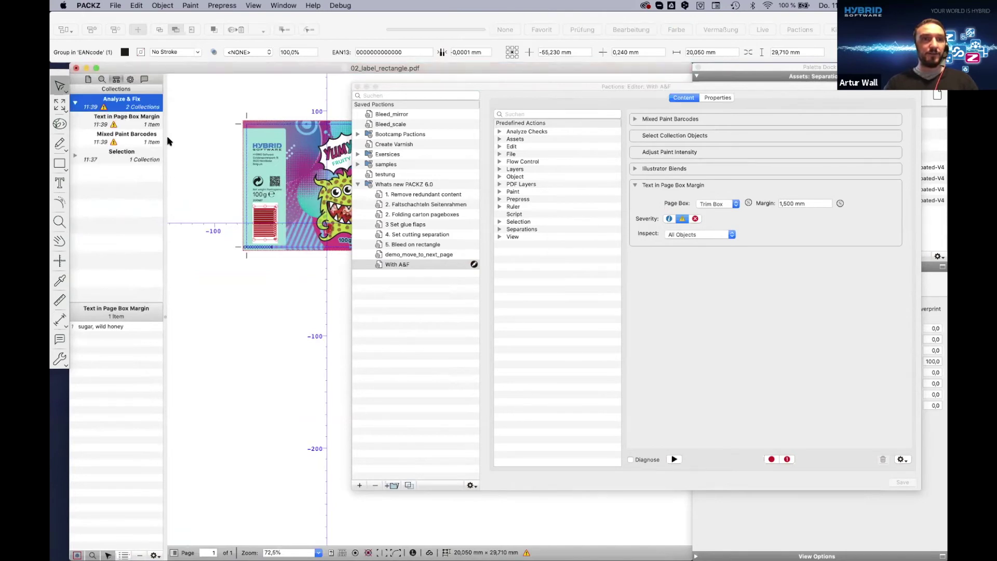
pyautogui.click(130, 122)
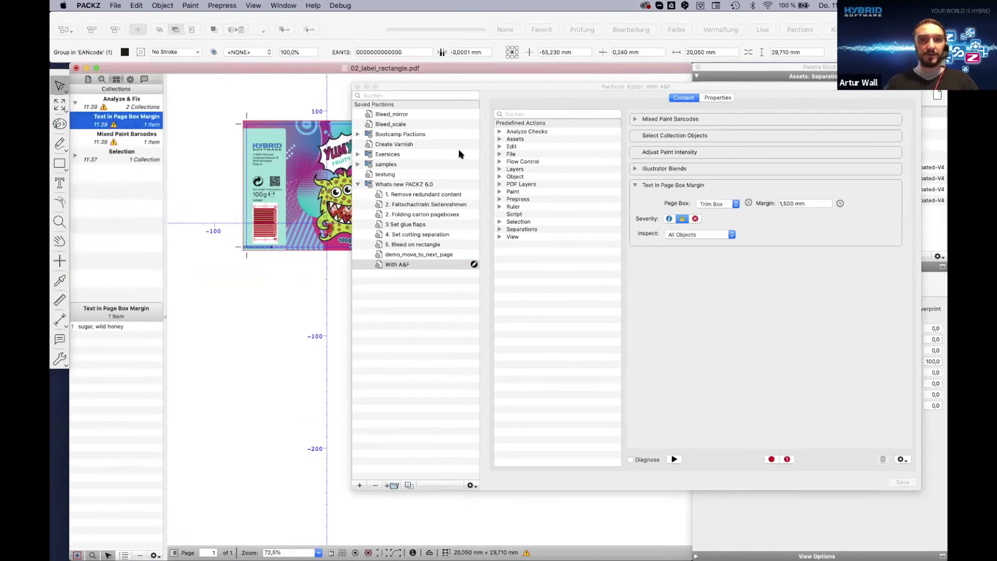
# Close the Pactions editor, inspect the "sugar, wild honey" text finding up close and show the Mixed Paint Barcodes collection
pyautogui.click(358, 87)
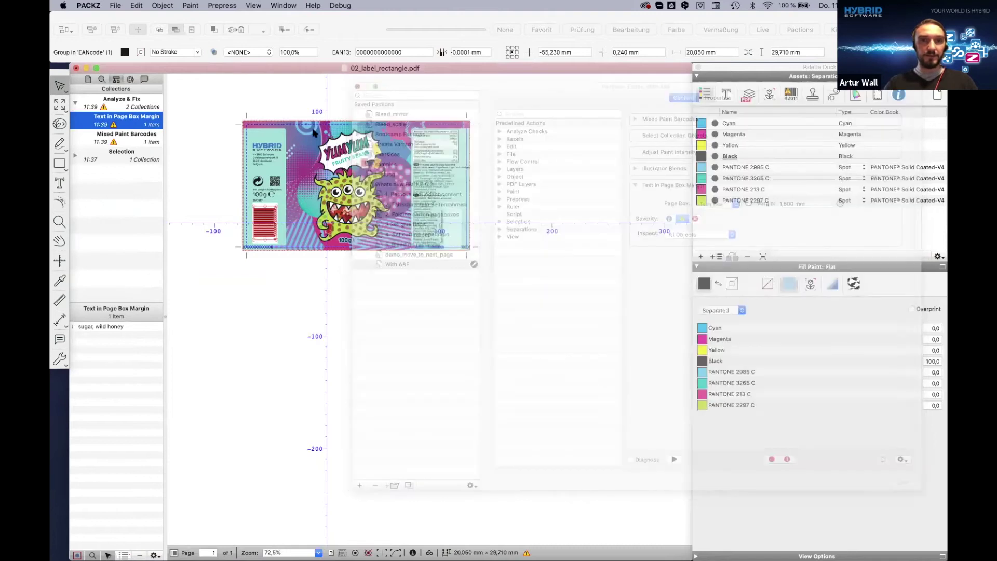
pyautogui.click(91, 327)
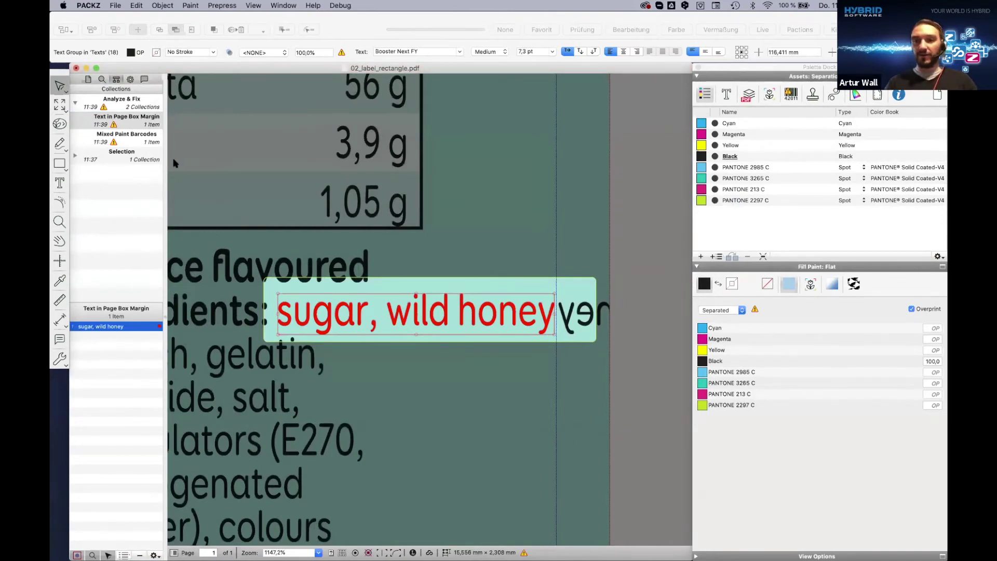
pyautogui.click(127, 139)
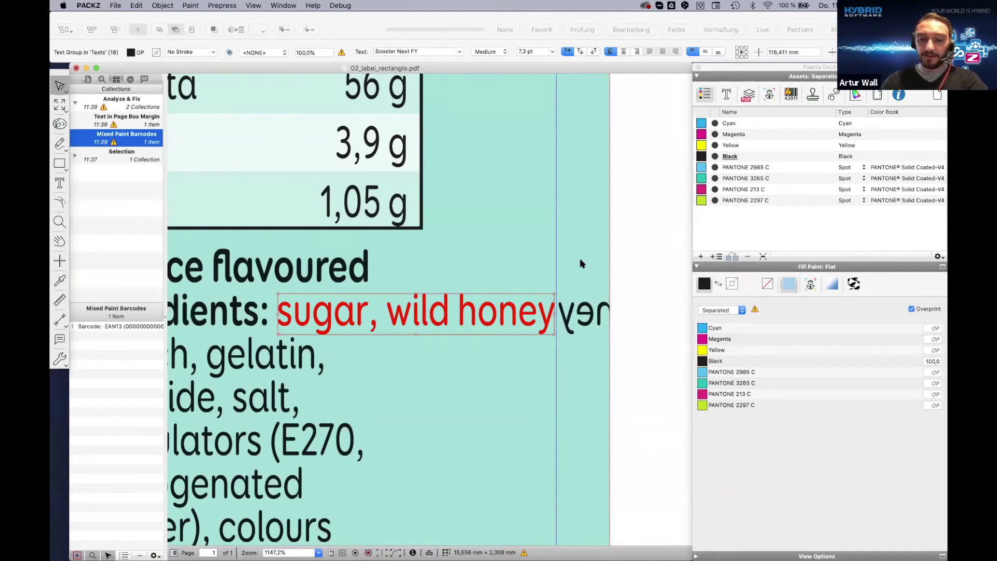
pyautogui.press('super+0')
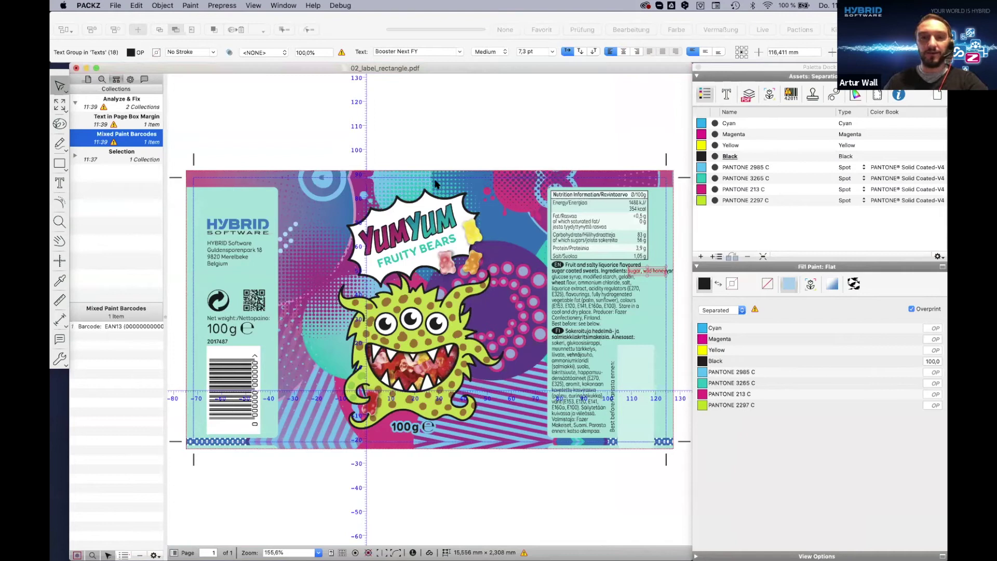
pyautogui.scroll(-2, 436, 183)
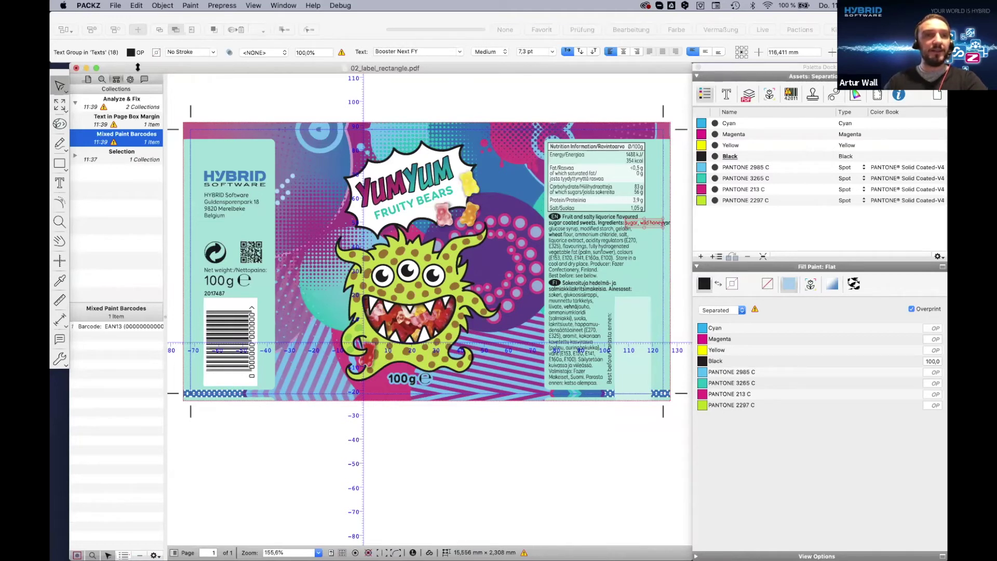
# Close 02_label_rectangle.pdf without saving its changes and open 03_irregular label.pdf
pyautogui.click(77, 68)
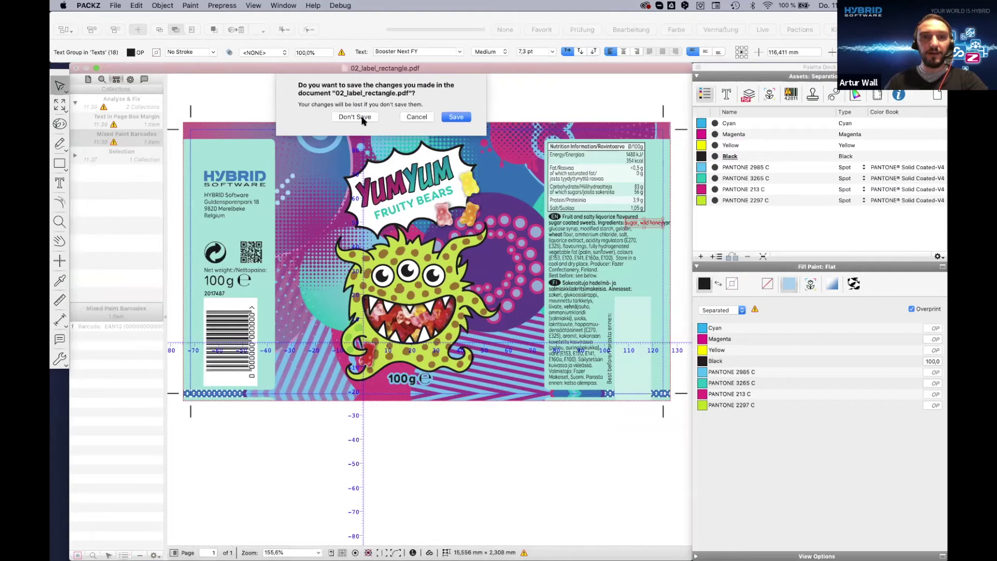
pyautogui.click(363, 121)
pyautogui.press('super+o')
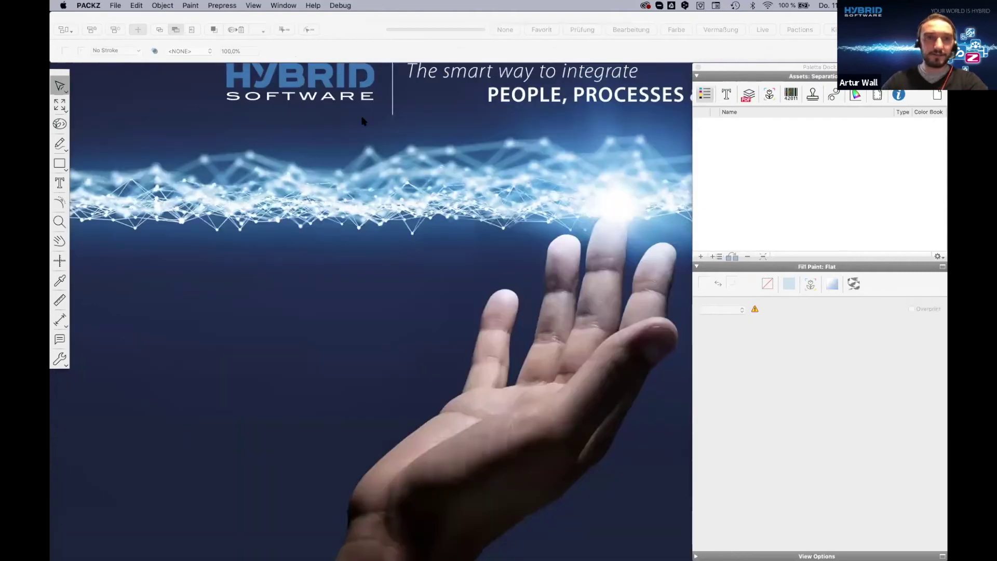
pyautogui.click(229, 97)
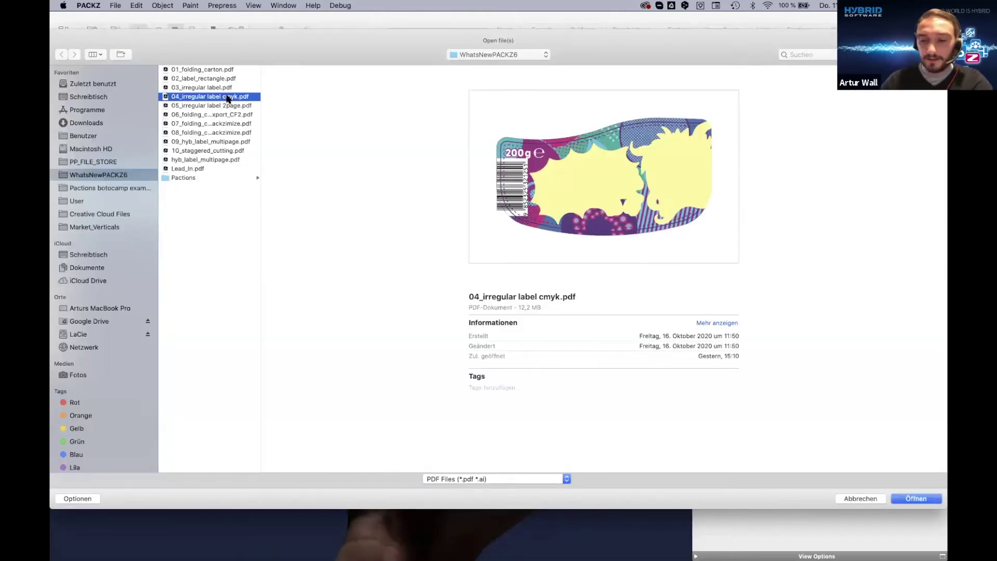
pyautogui.click(183, 89)
pyautogui.doubleClick(184, 89)
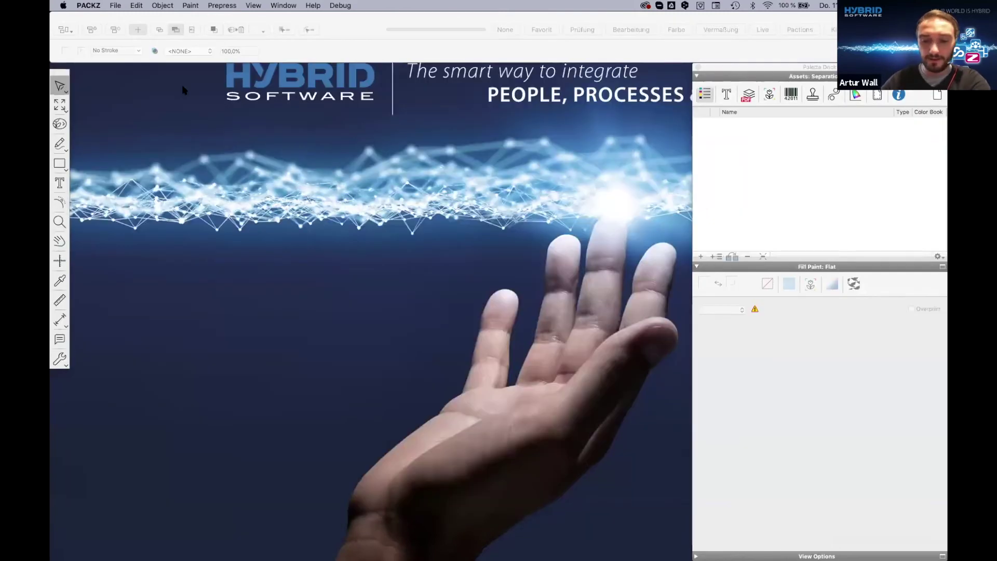
# Open 04_irregular label cmyk.pdf as well and tile the two document views side by side
pyautogui.press('super+o')
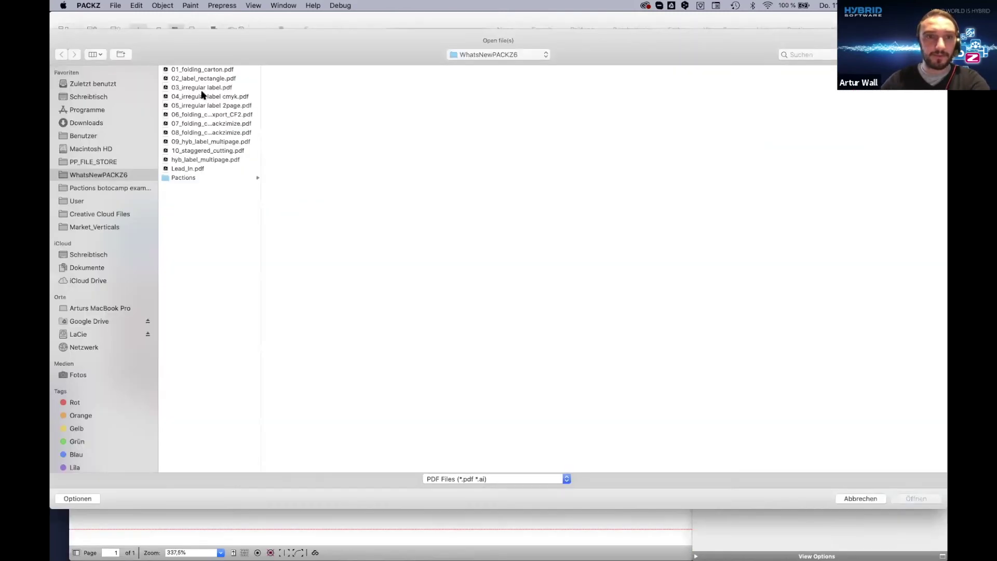
pyautogui.click(206, 98)
pyautogui.doubleClick(206, 98)
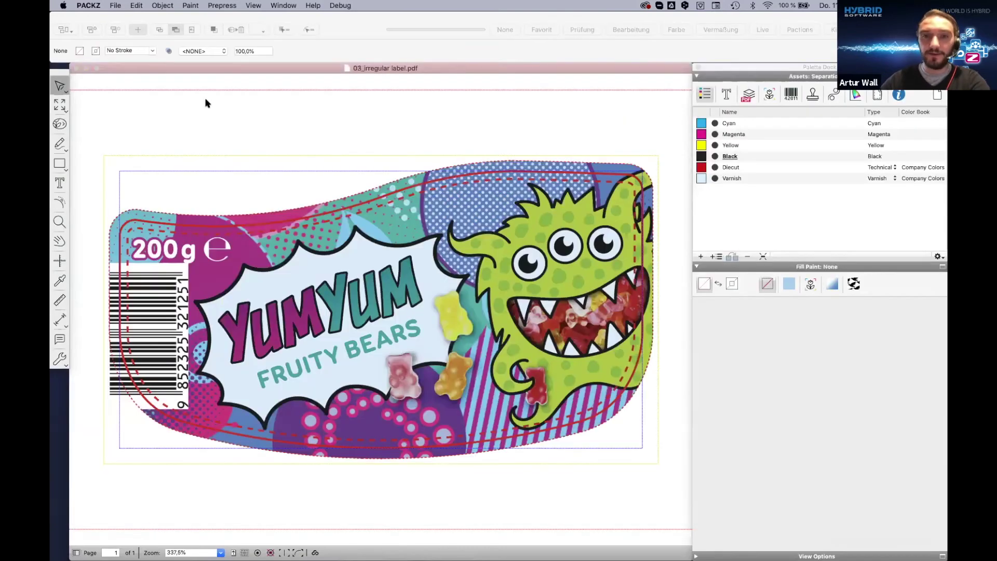
pyautogui.click(253, 5)
pyautogui.click(274, 28)
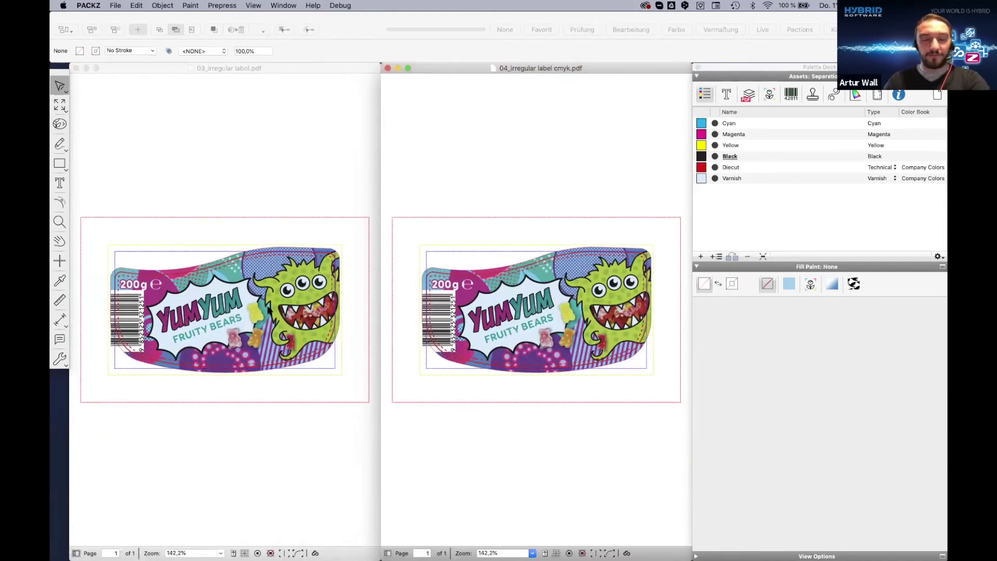
# Enlarge the monster in 03_irregular label.pdf and synchronize its view with all open documents
pyautogui.click(59, 221)
pyautogui.click(291, 329)
pyautogui.moveTo(291, 329); pyautogui.dragTo(294, 334)
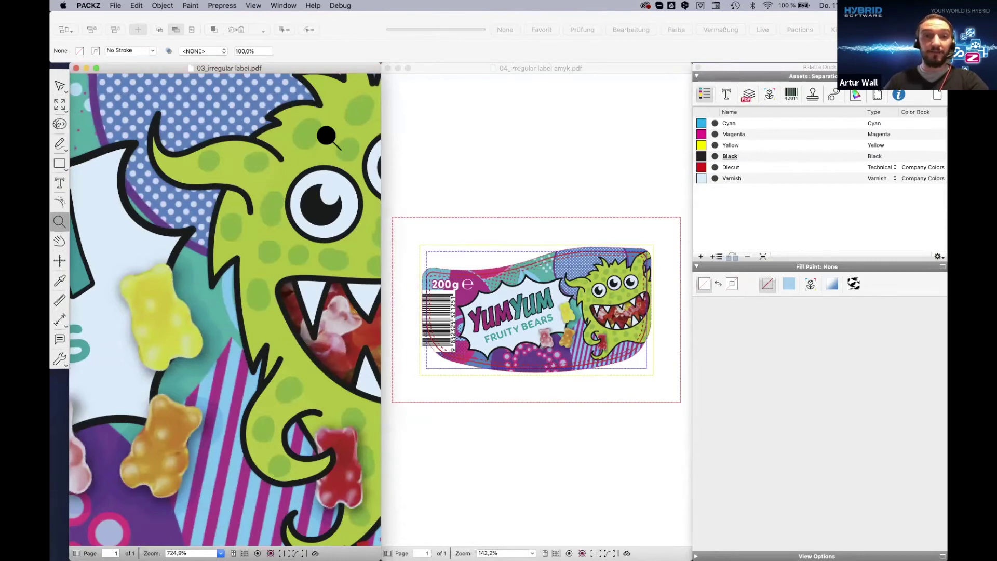
pyautogui.click(253, 6)
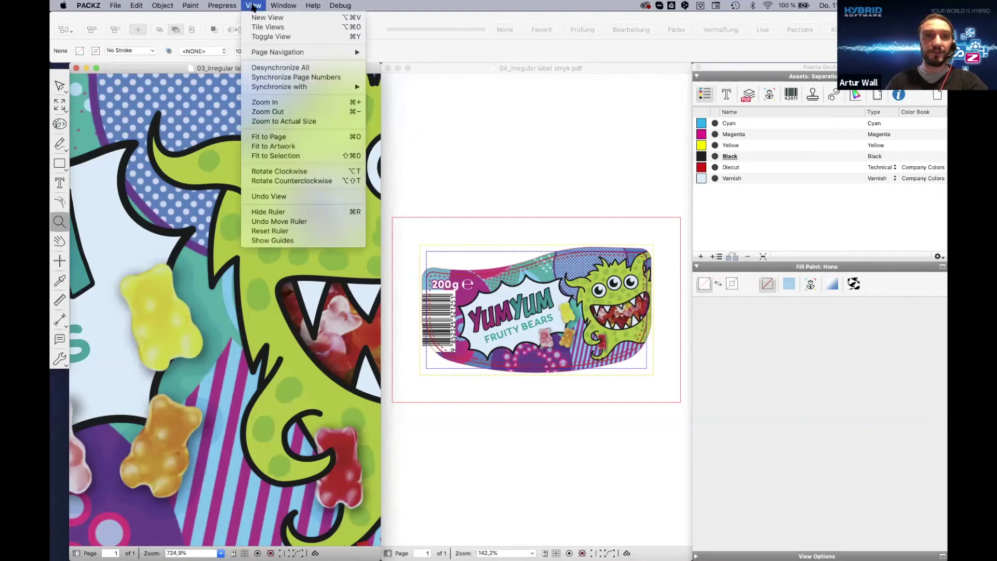
pyautogui.moveTo(305, 90)
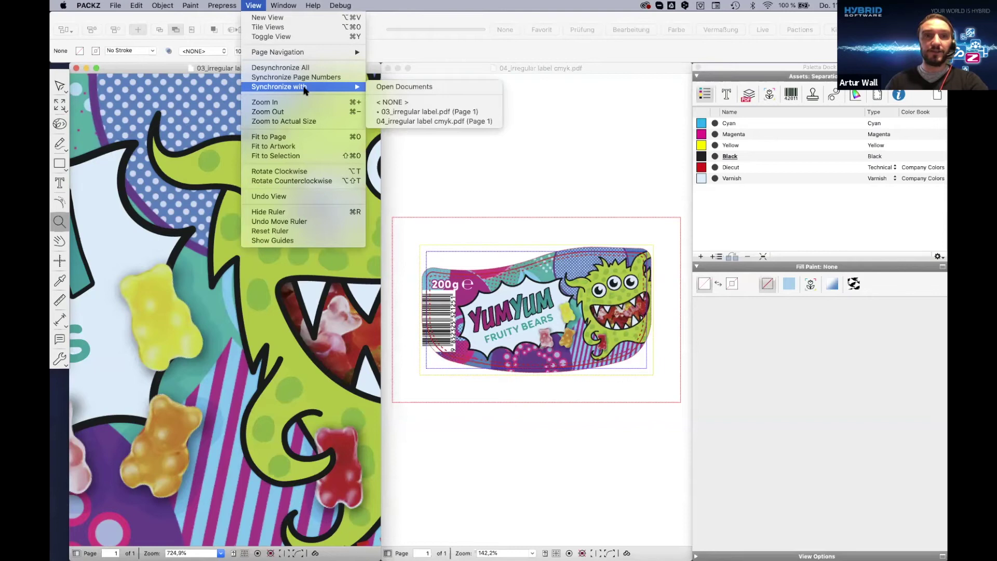
pyautogui.click(429, 88)
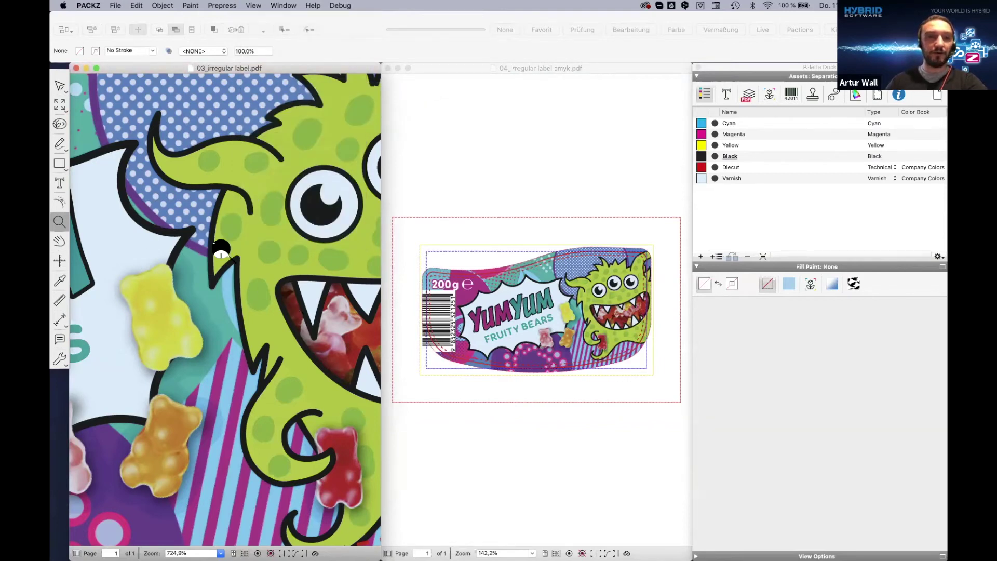
# Compare the yellow gummy bear area in the two synchronized labels with the Eyedropper tool
pyautogui.scroll(-5, 216, 288)
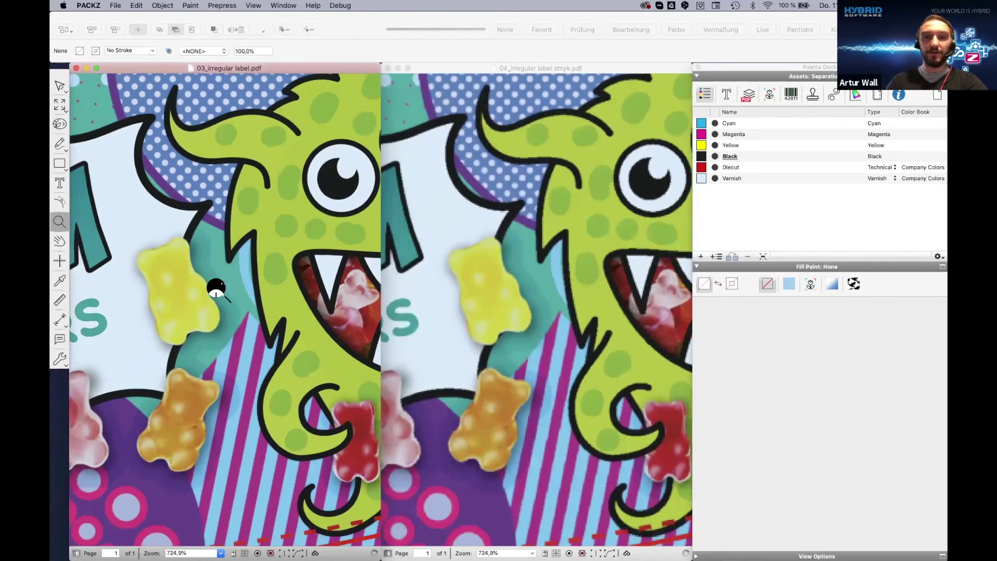
pyautogui.hscroll(-5, 216, 289)
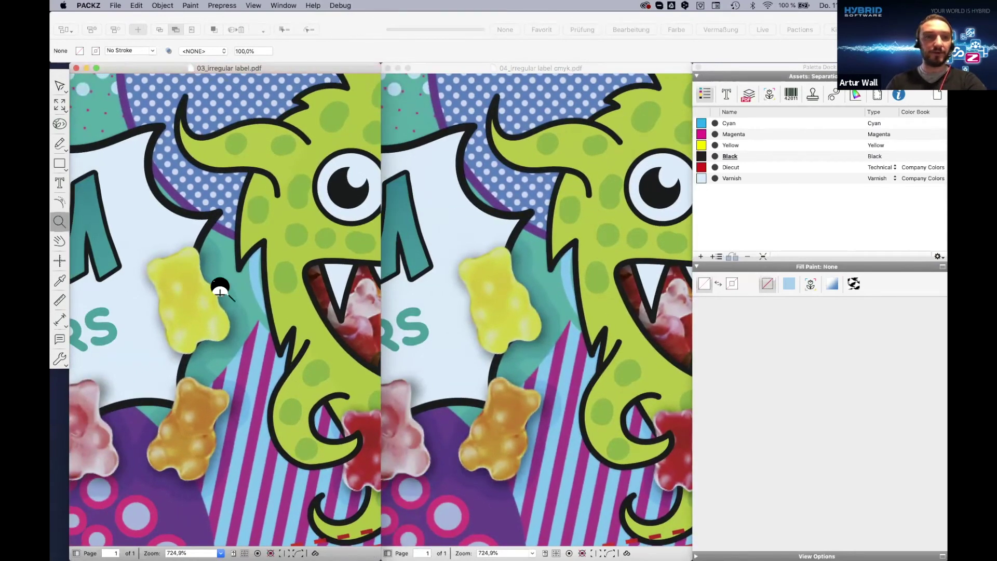
pyautogui.click(60, 281)
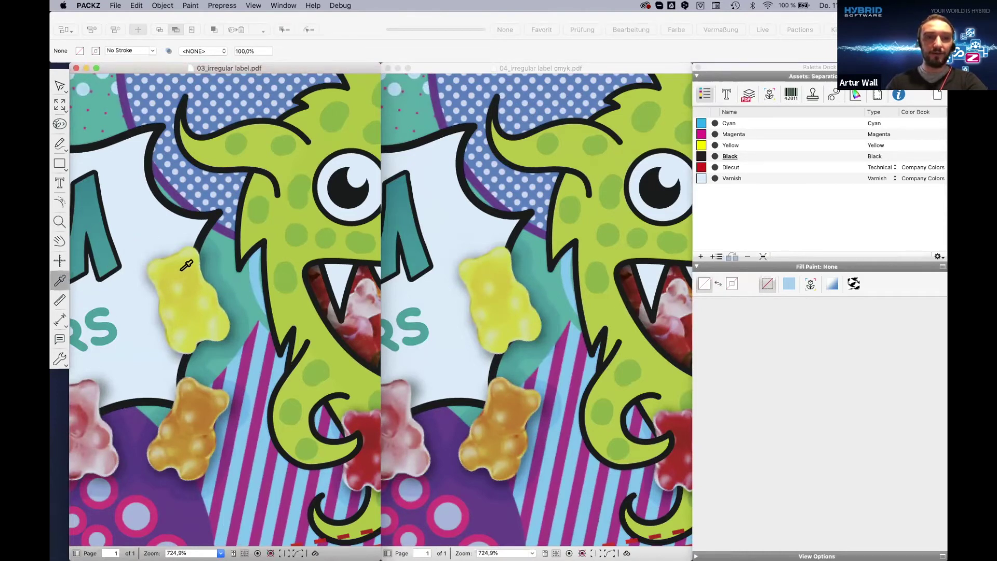
pyautogui.moveTo(180, 271)
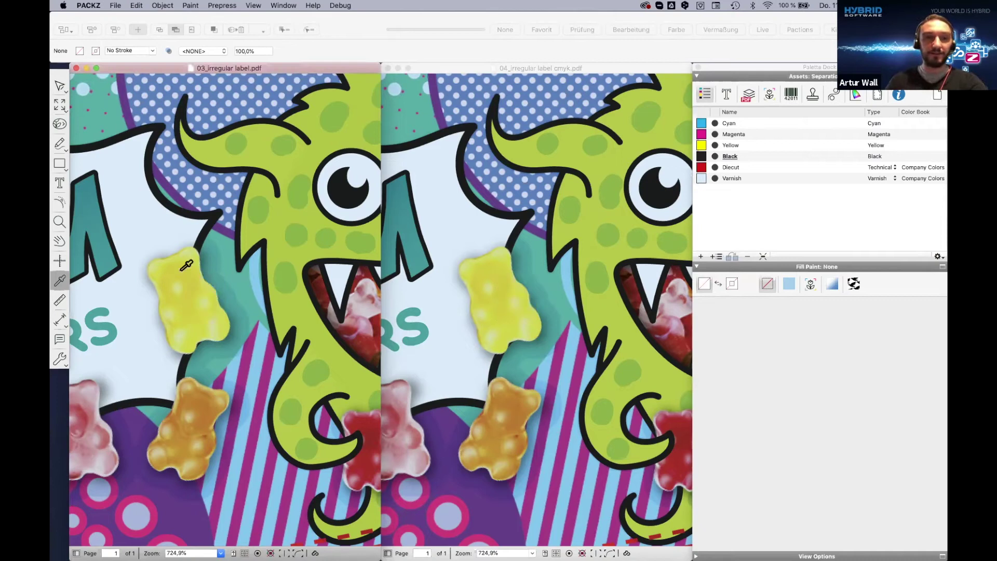
pyautogui.moveTo(286, 303)
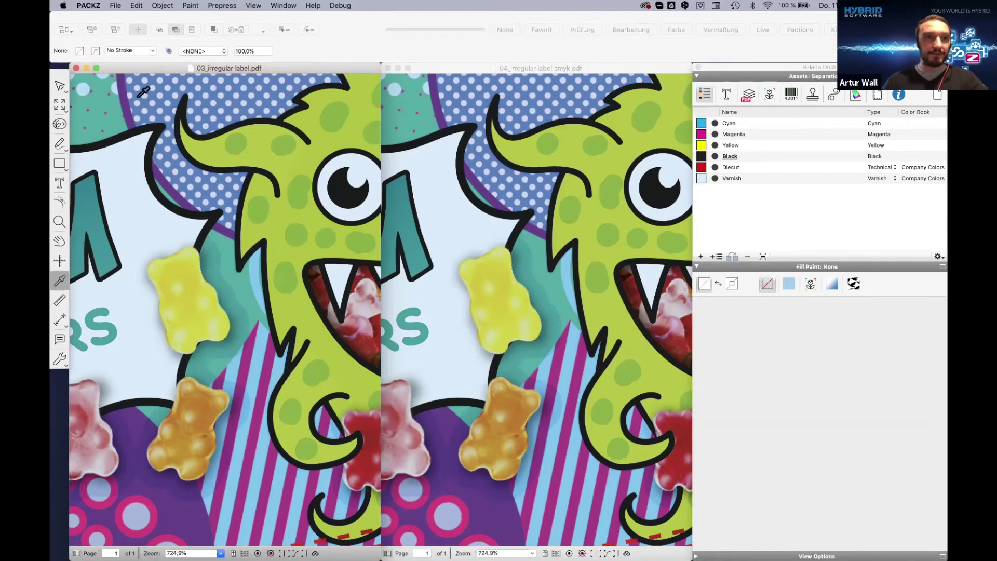
# Close both irregular label documents and open 05_irregular label 2page.pdf
pyautogui.click(76, 68)
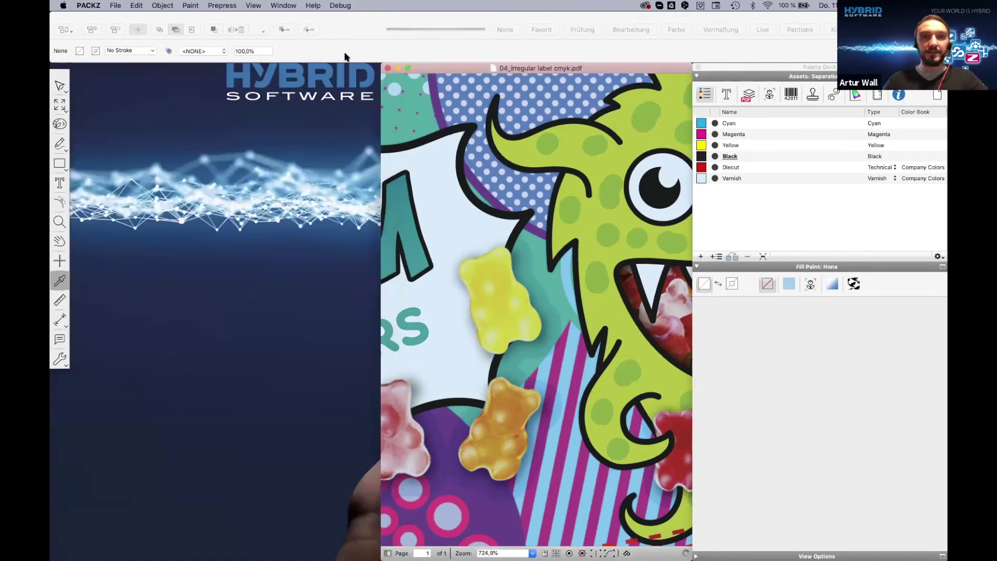
pyautogui.click(388, 68)
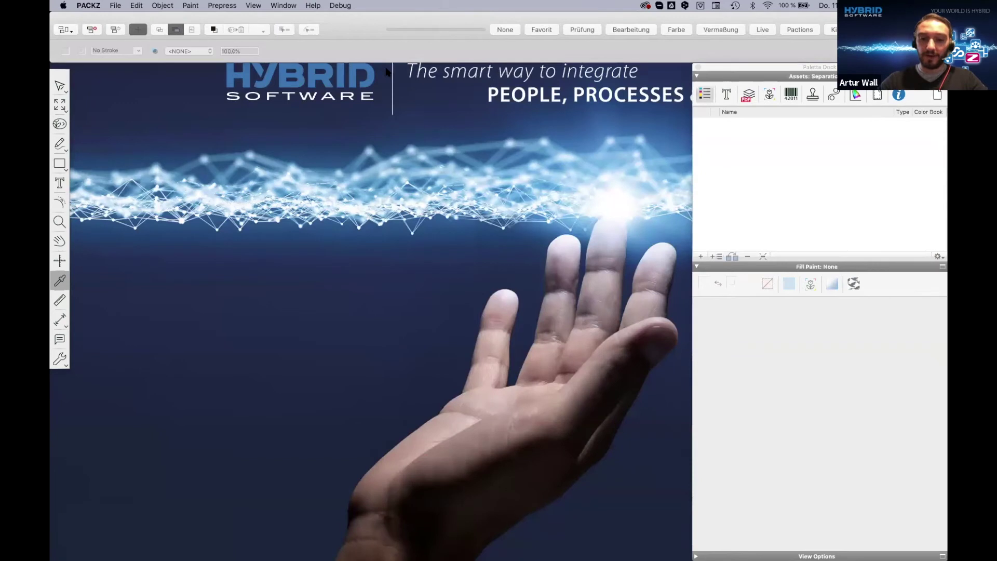
pyautogui.press('super+o')
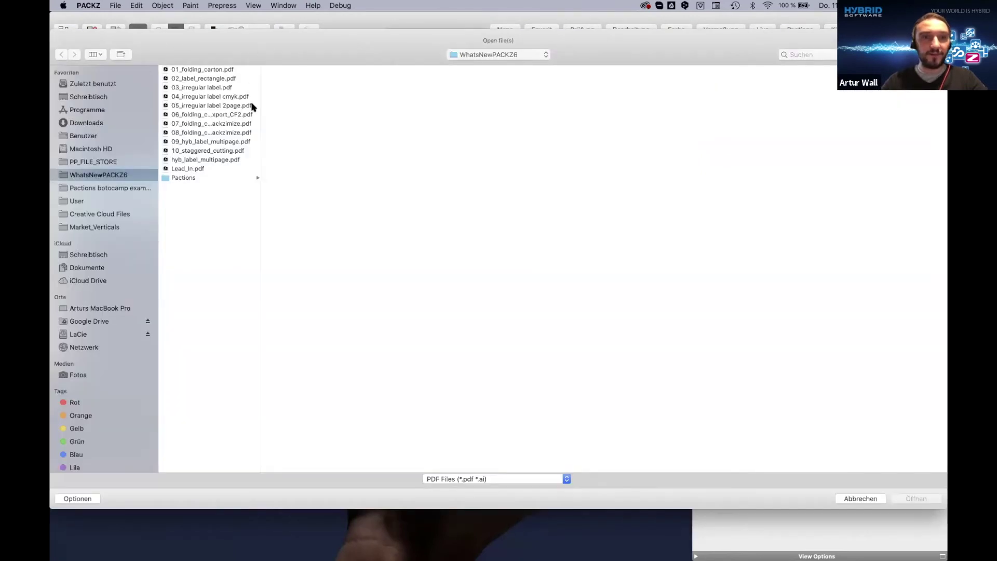
pyautogui.click(230, 106)
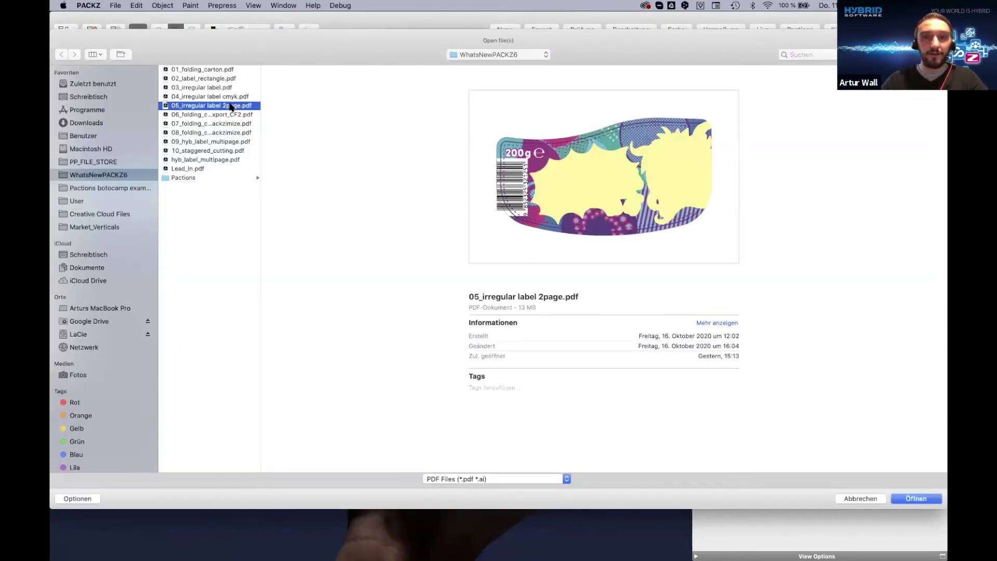
pyautogui.doubleClick(230, 106)
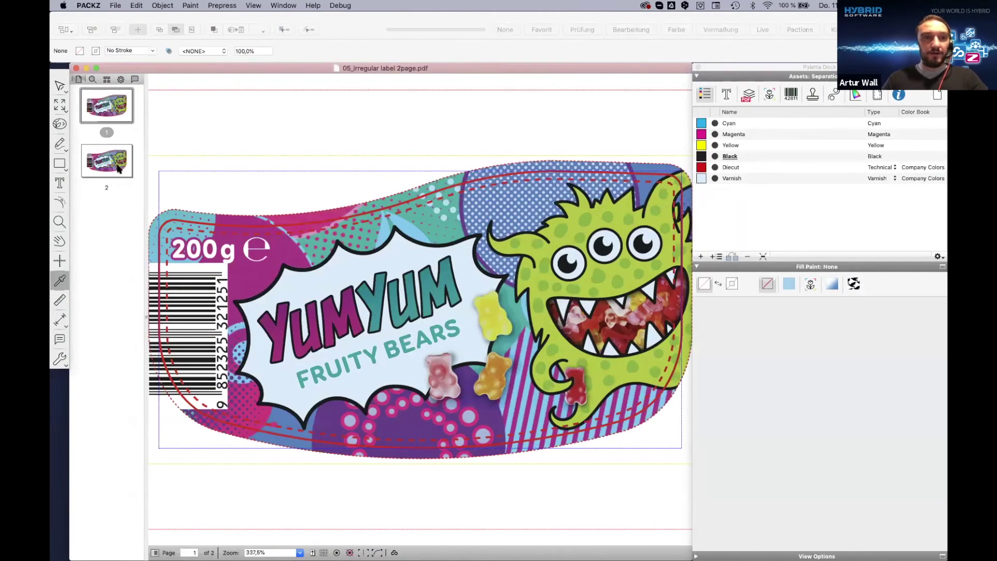
# Show page 2, desynchronize all views and synchronize with 05_irregular label 2page.pdf (Page 2)
pyautogui.click(119, 167)
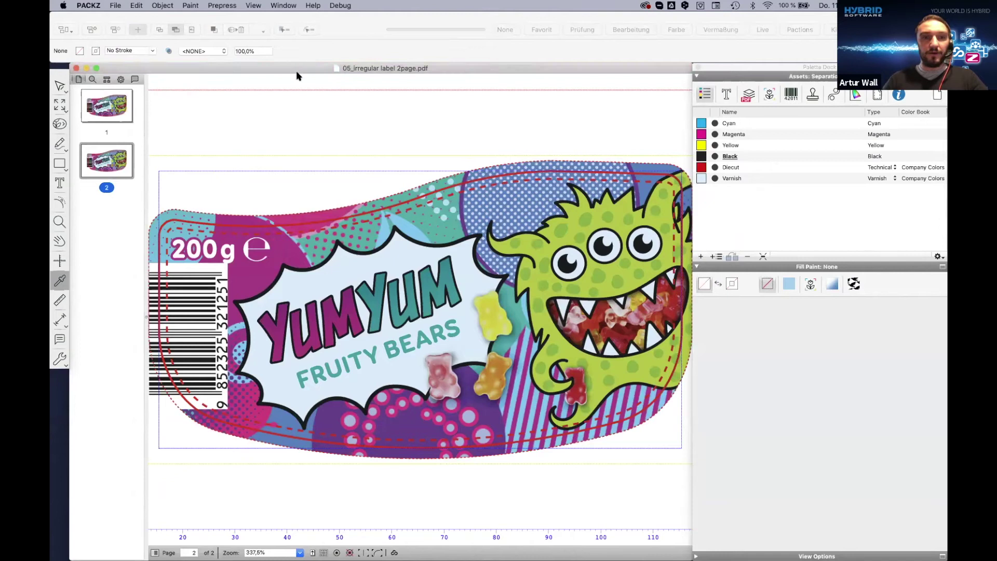
pyautogui.click(257, 6)
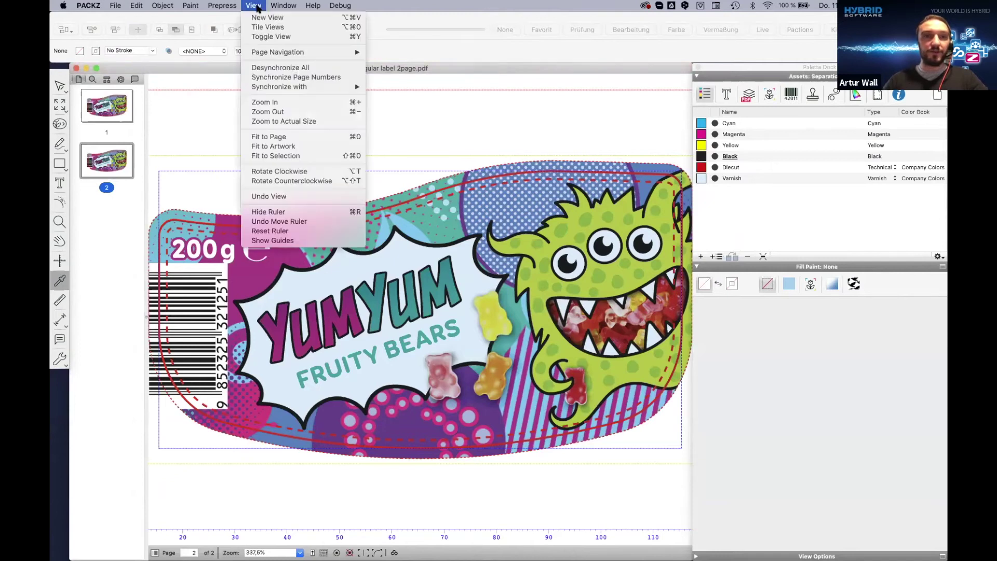
pyautogui.click(299, 68)
pyautogui.click(254, 6)
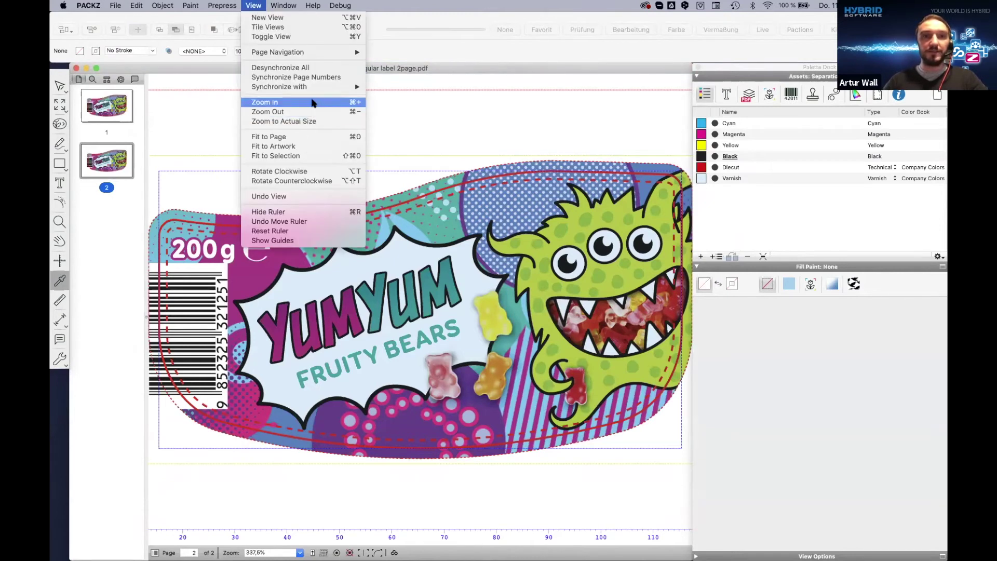
pyautogui.moveTo(305, 87)
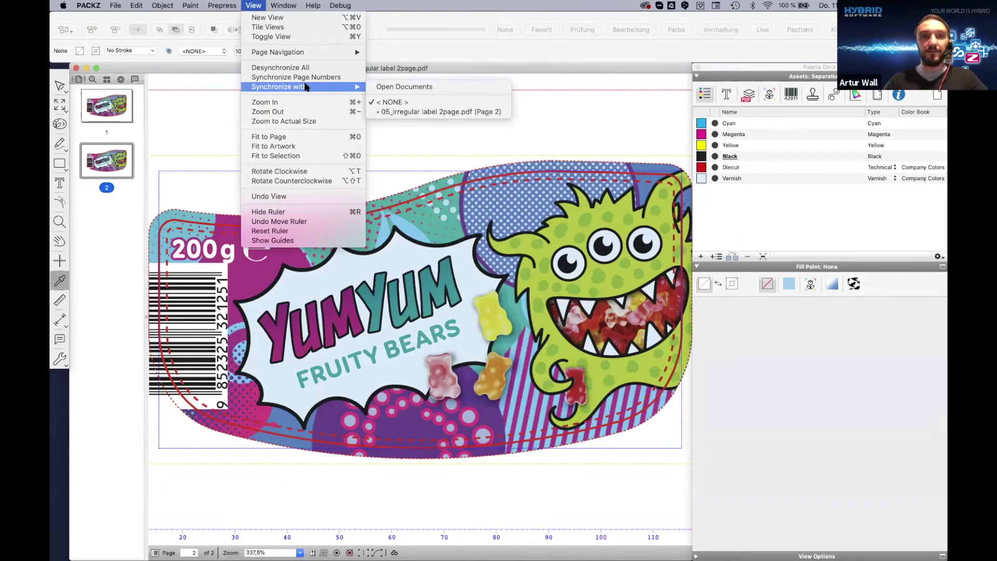
pyautogui.click(416, 112)
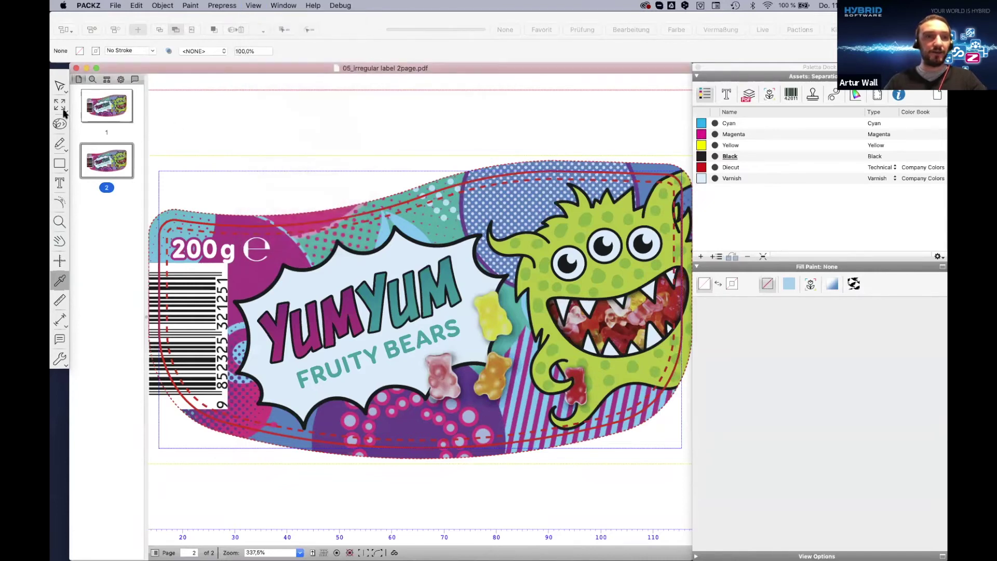
# Compare the "200 g" marking on pages 2 and 1 up close, and return to the full label on page 2
pyautogui.click(59, 222)
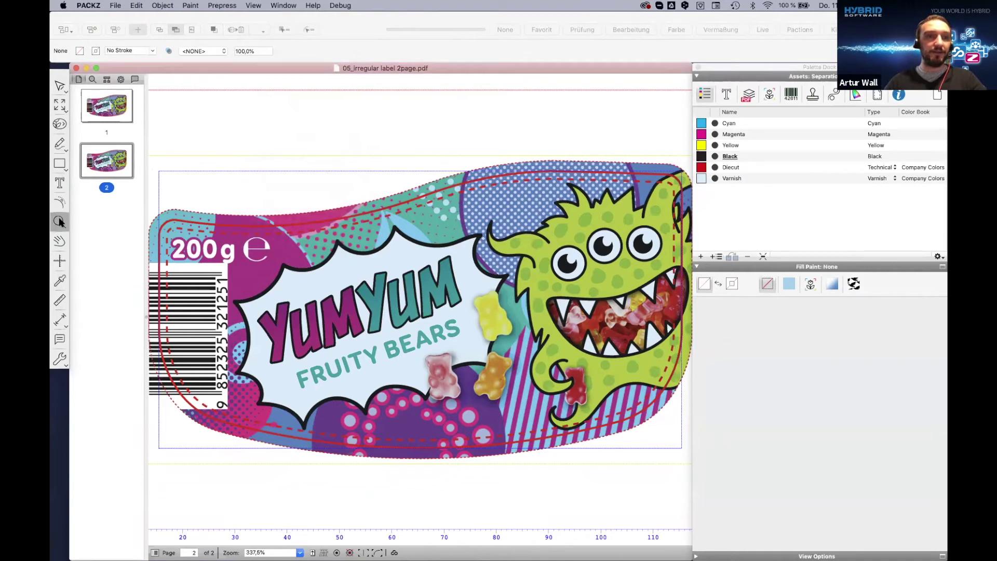
pyautogui.moveTo(179, 229); pyautogui.dragTo(279, 266)
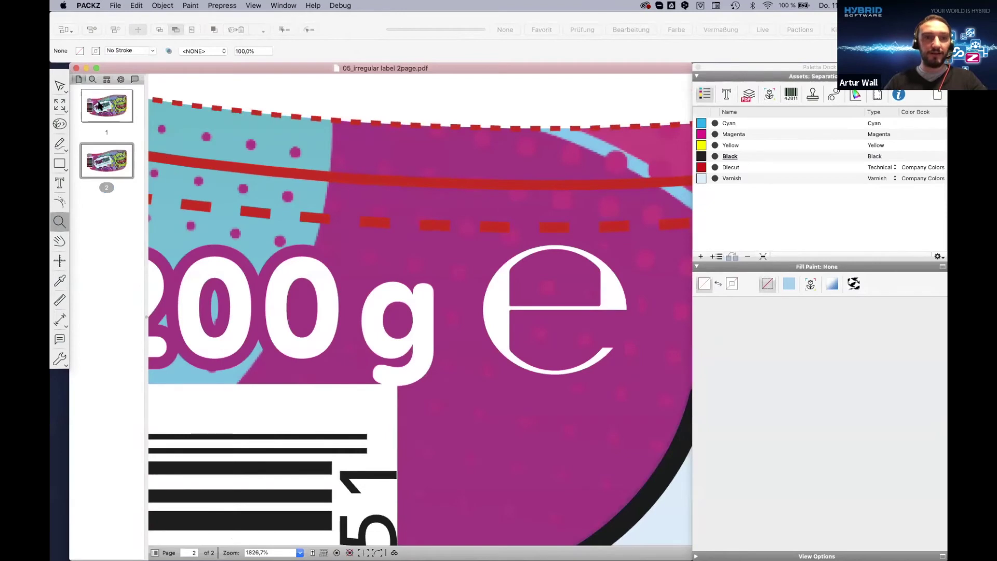
pyautogui.click(101, 106)
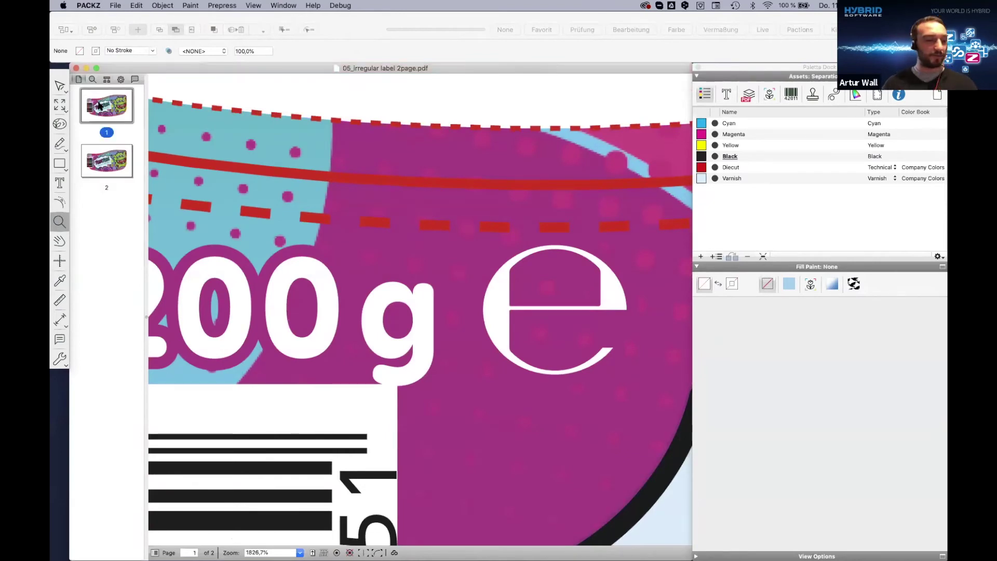
pyautogui.click(124, 163)
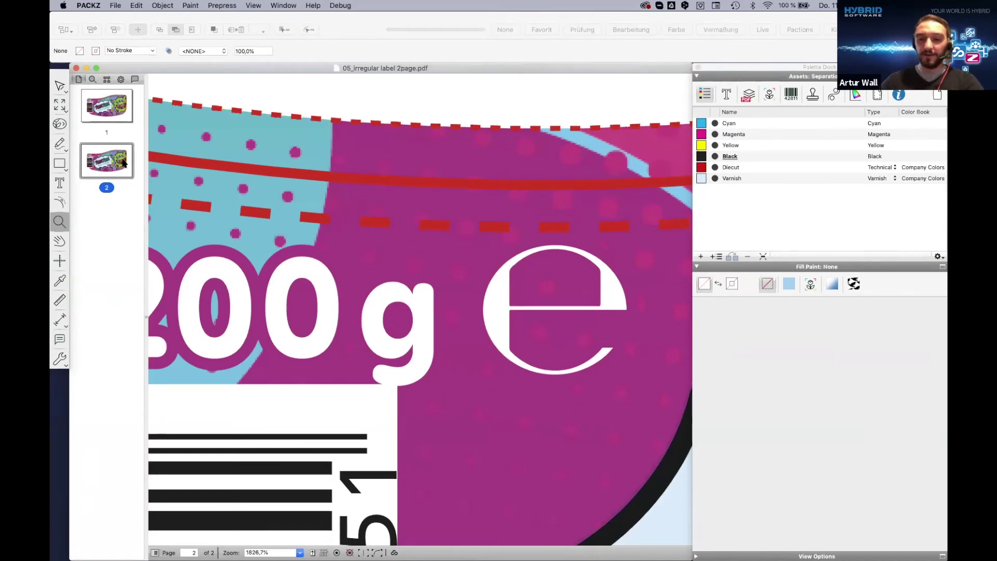
pyautogui.press('super+0')
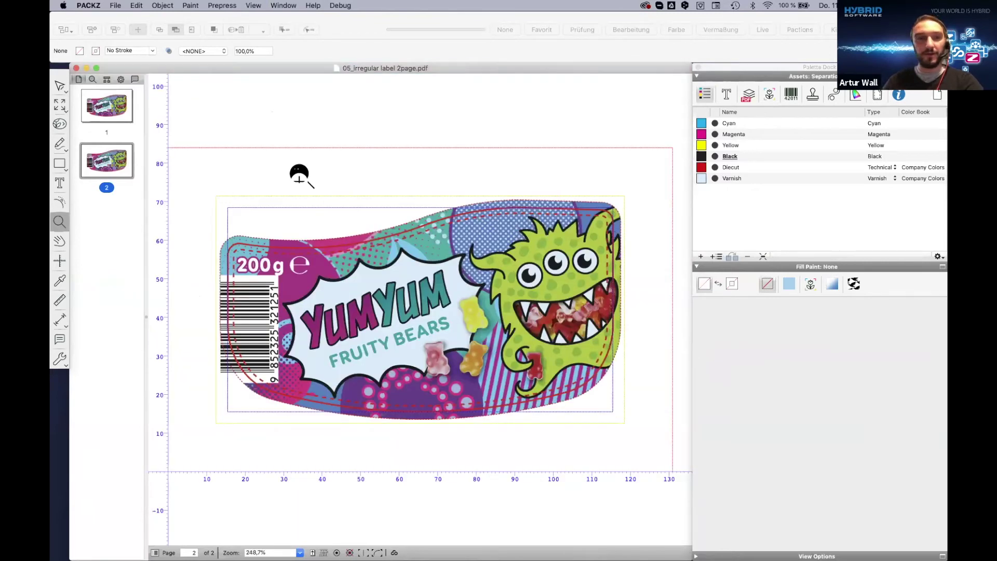
pyautogui.scroll(-3, 299, 174)
pyautogui.hscroll(-2, 299, 174)
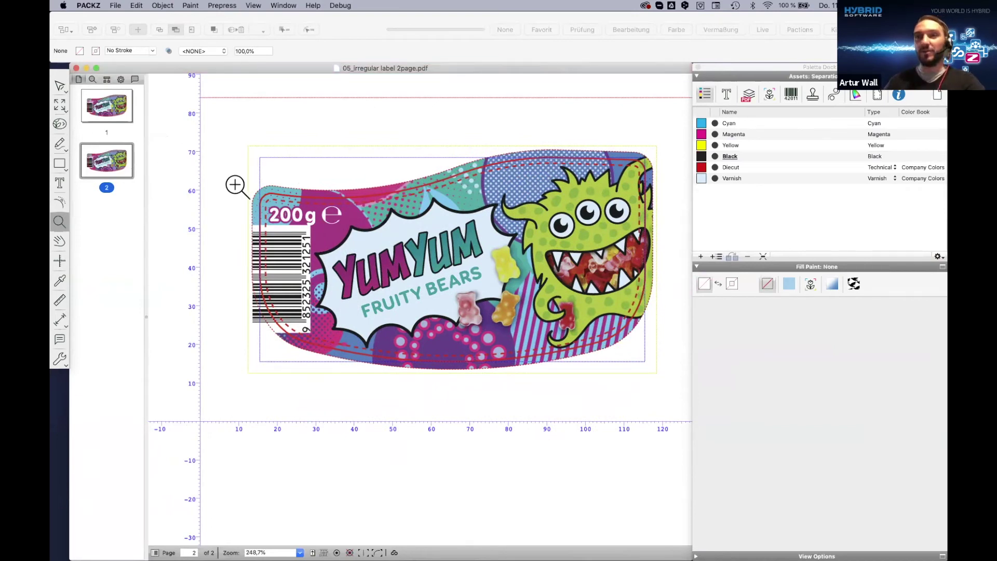
pyautogui.hscroll(3, 276, 234)
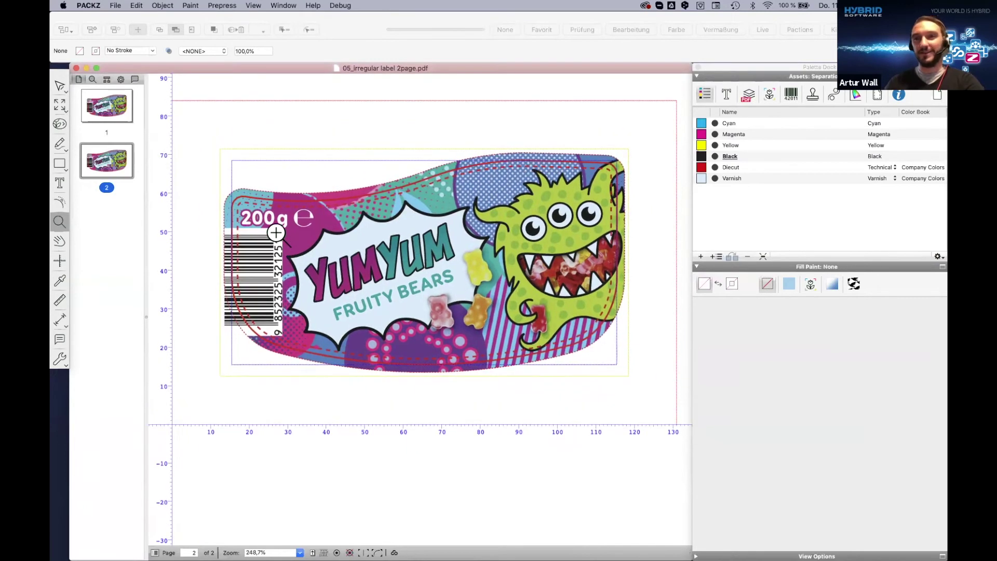
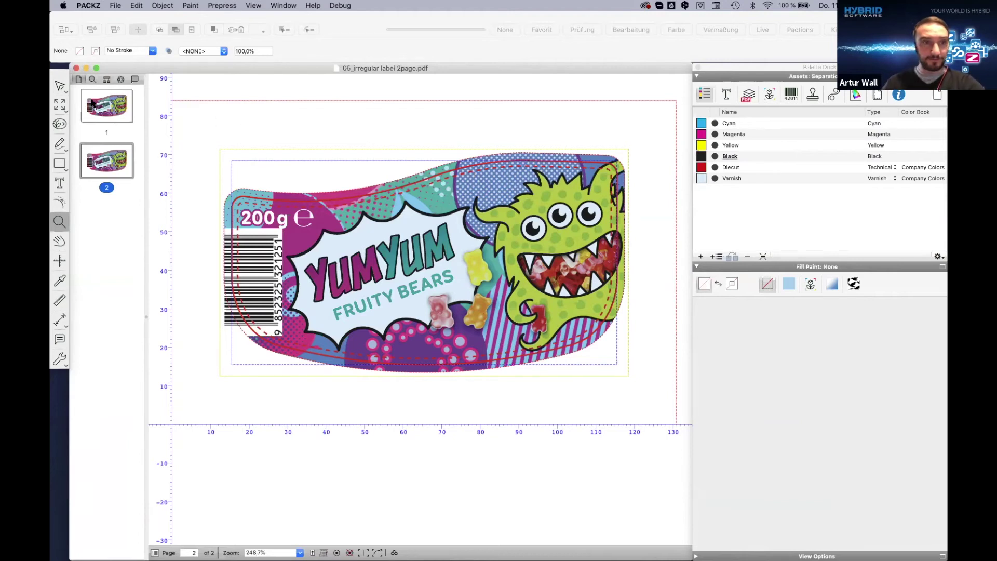
# Select the label's solid keyline path for point editing and examine its anchor points around the whole outline
pyautogui.click(63, 145)
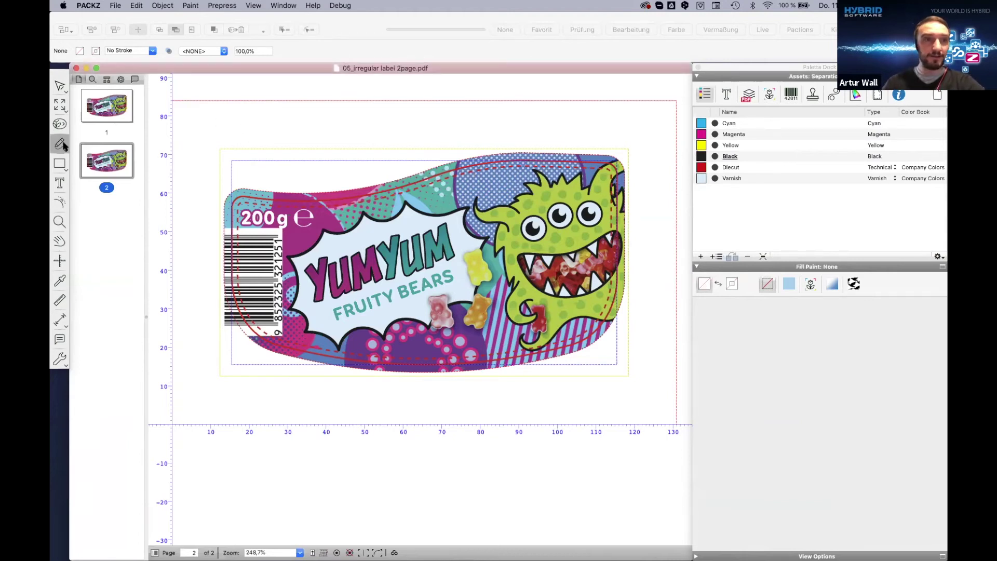
pyautogui.moveTo(61, 150); pyautogui.dragTo(81, 163)
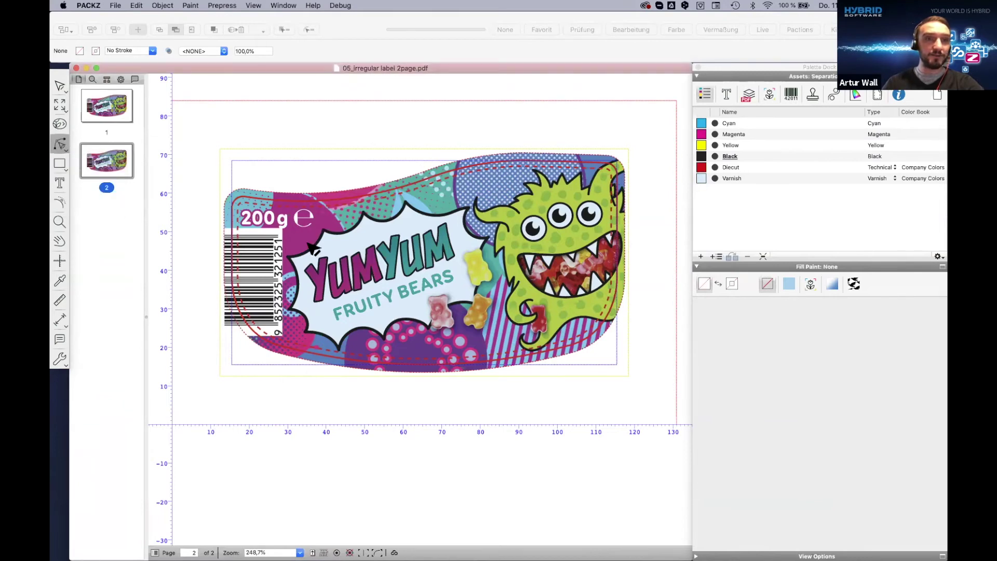
pyautogui.click(281, 203)
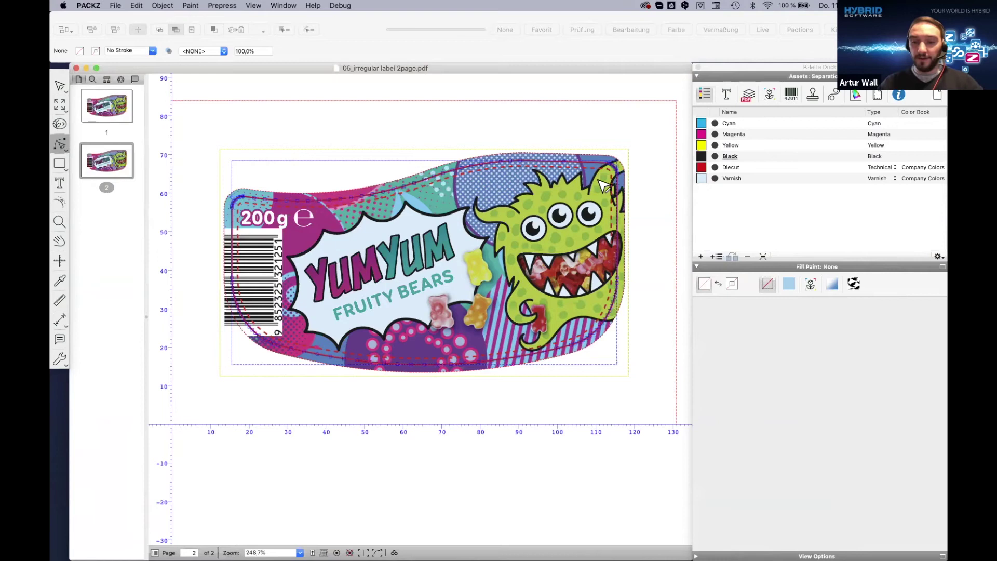
pyautogui.press('super+plus')
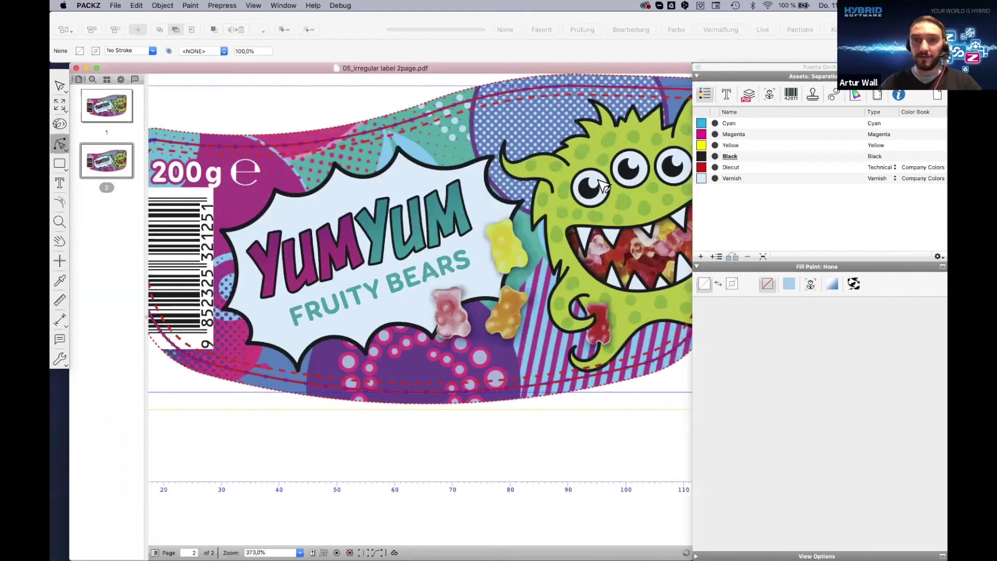
pyautogui.press('super+plus')
pyautogui.hscroll(5, 578, 222)
pyautogui.scroll(4, 578, 222)
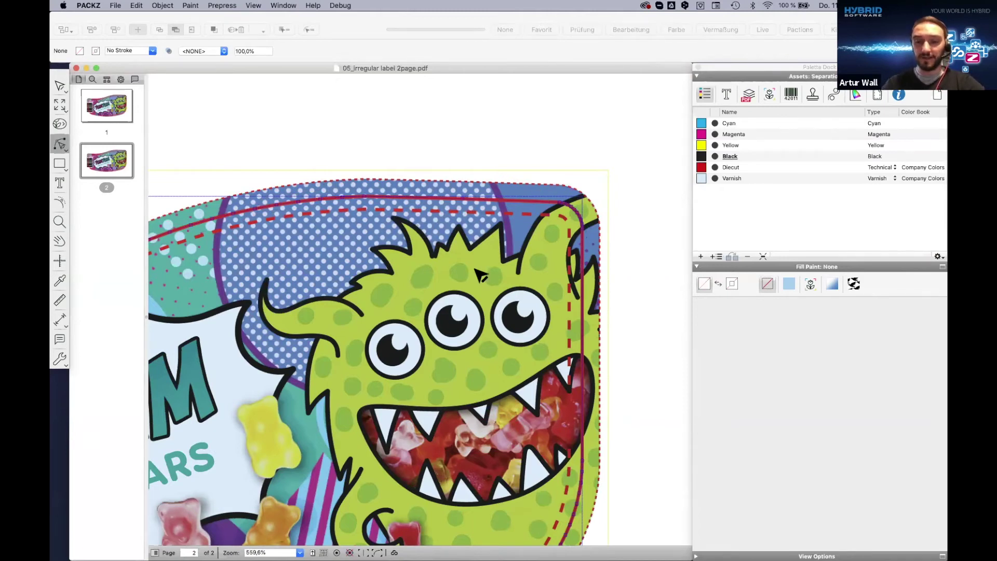
pyautogui.press('super+minus')
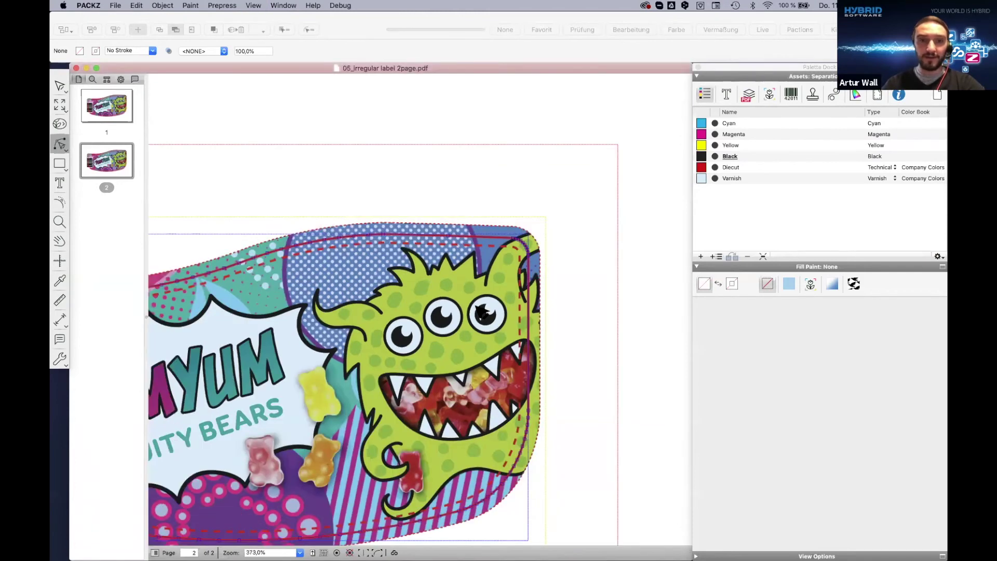
pyautogui.scroll(-3, 467, 309)
pyautogui.hscroll(-3, 468, 310)
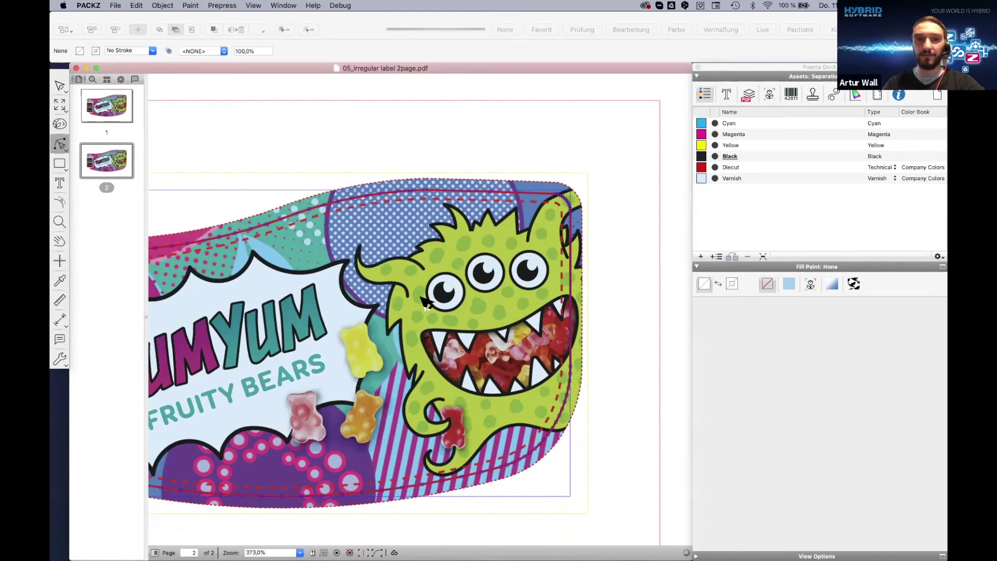
pyautogui.scroll(-3, 426, 303)
pyautogui.hscroll(-8, 426, 303)
pyautogui.scroll(-1, 457, 199)
pyautogui.hscroll(3, 457, 199)
pyautogui.scroll(1, 457, 199)
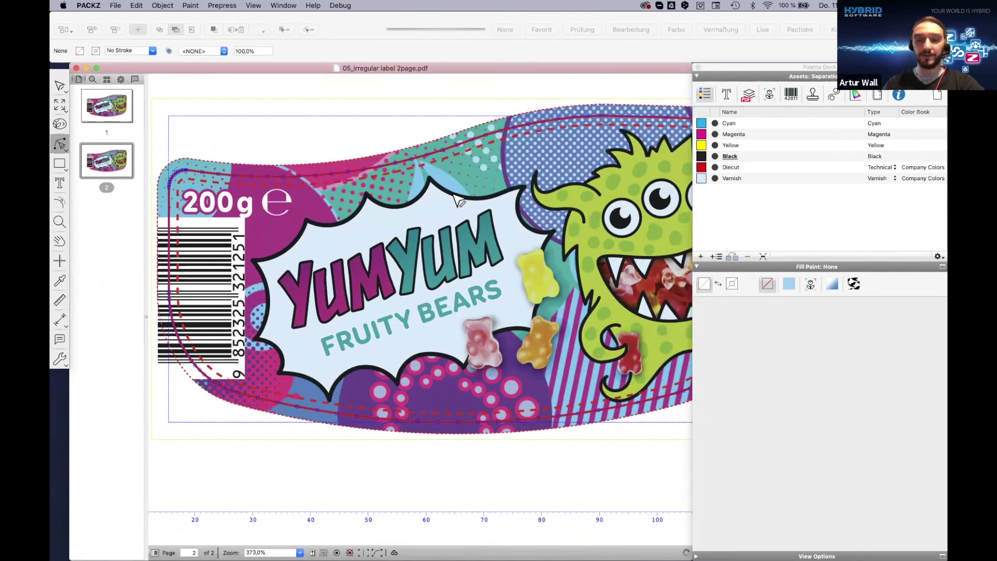
pyautogui.press('super+0')
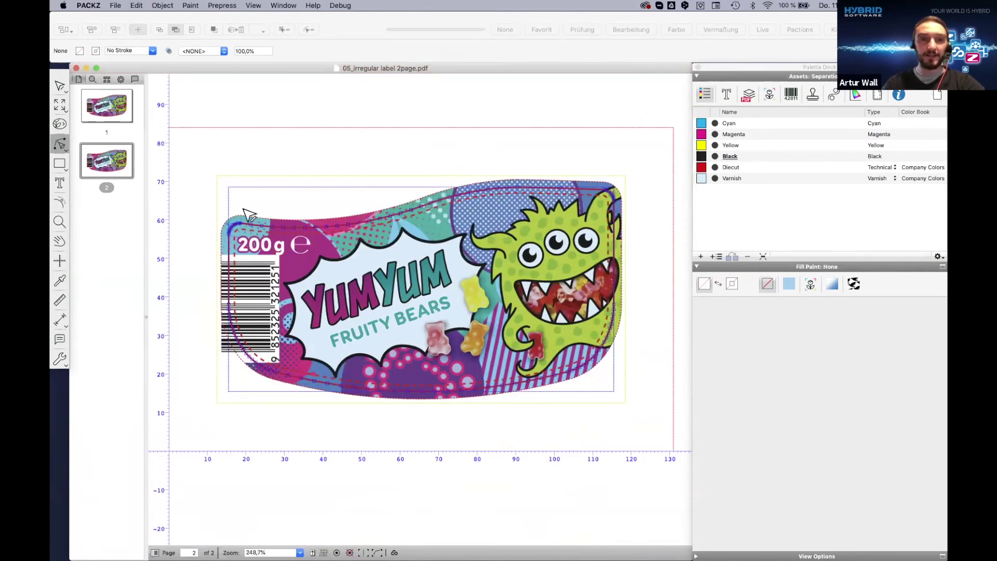
# Simplify the label's solid keyline path with the Fit Curves operation
pyautogui.click(60, 89)
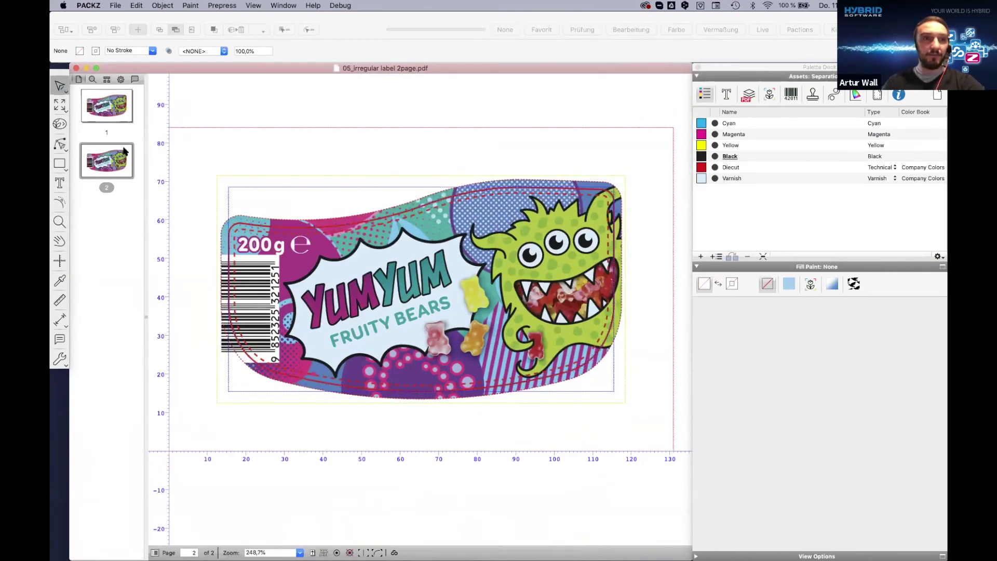
pyautogui.click(252, 227)
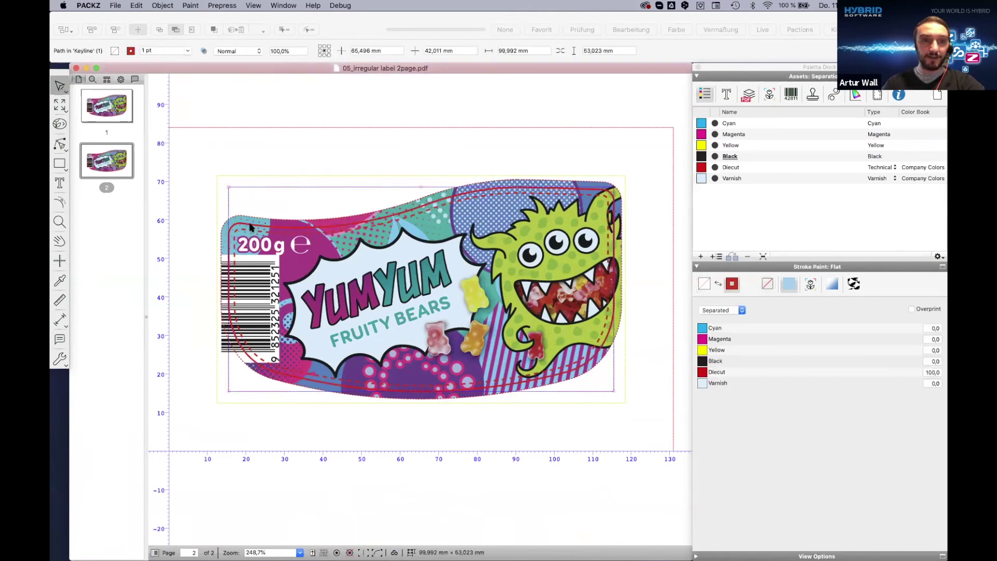
pyautogui.click(162, 7)
pyautogui.moveTo(211, 163)
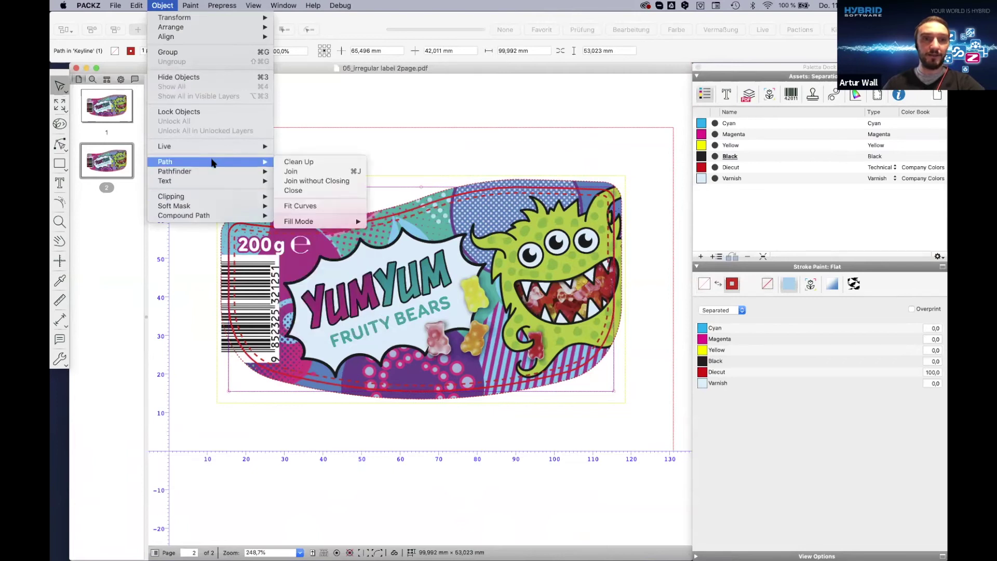
pyautogui.click(323, 208)
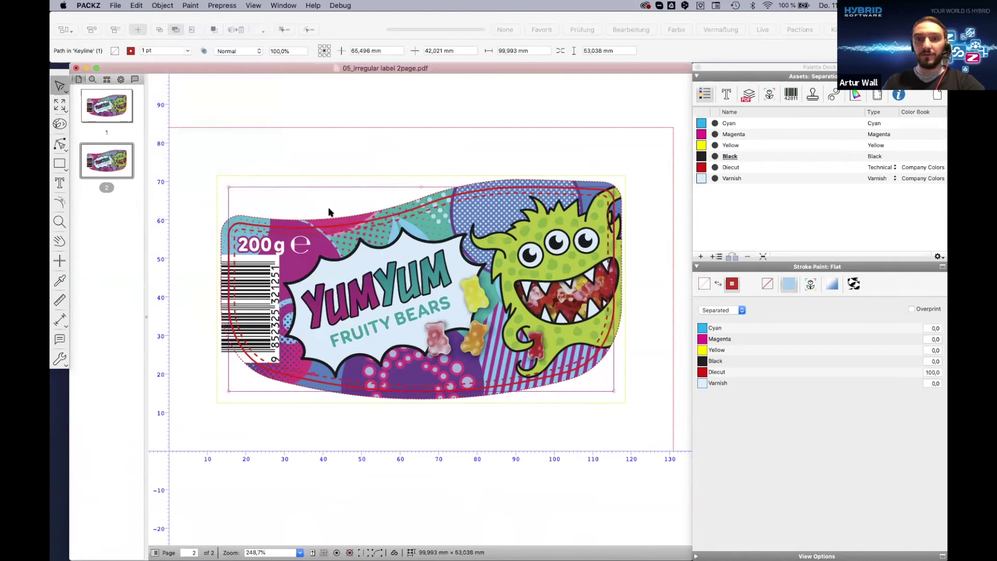
# Reshape the fitted keyline's upper-right corner by adjusting the curve handle of the anchor point there
pyautogui.click(59, 148)
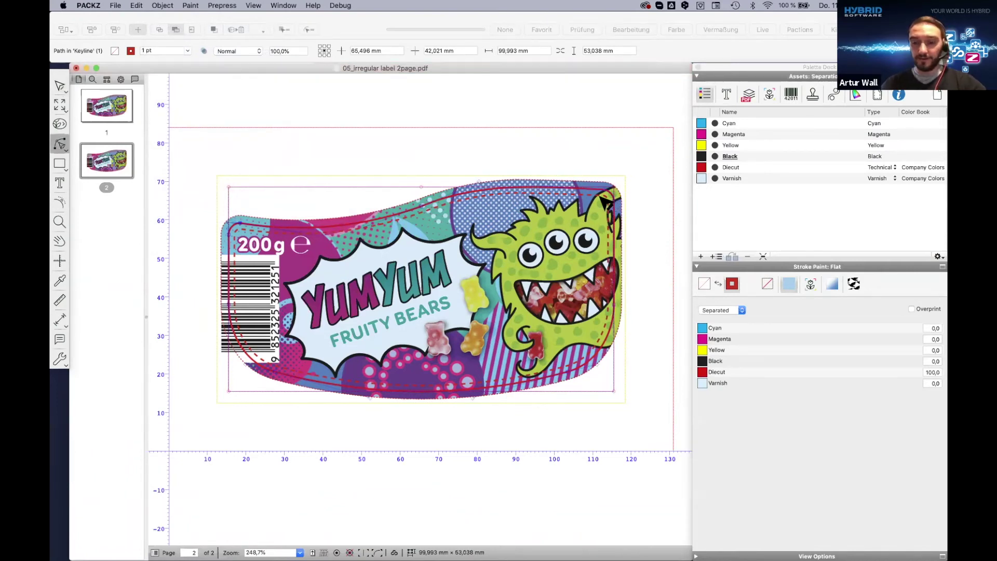
pyautogui.scroll(8, 605, 203)
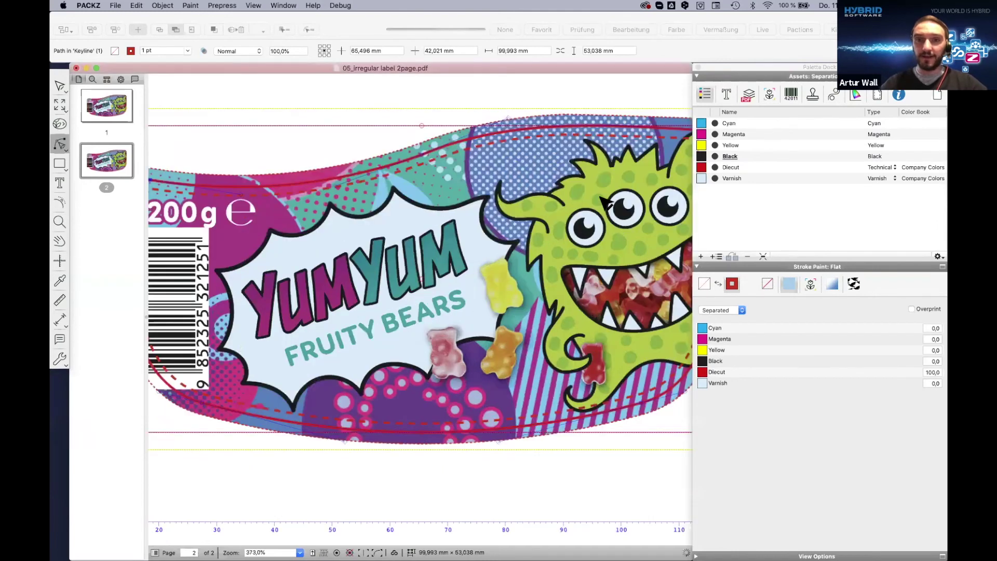
pyautogui.scroll(2, 467, 187)
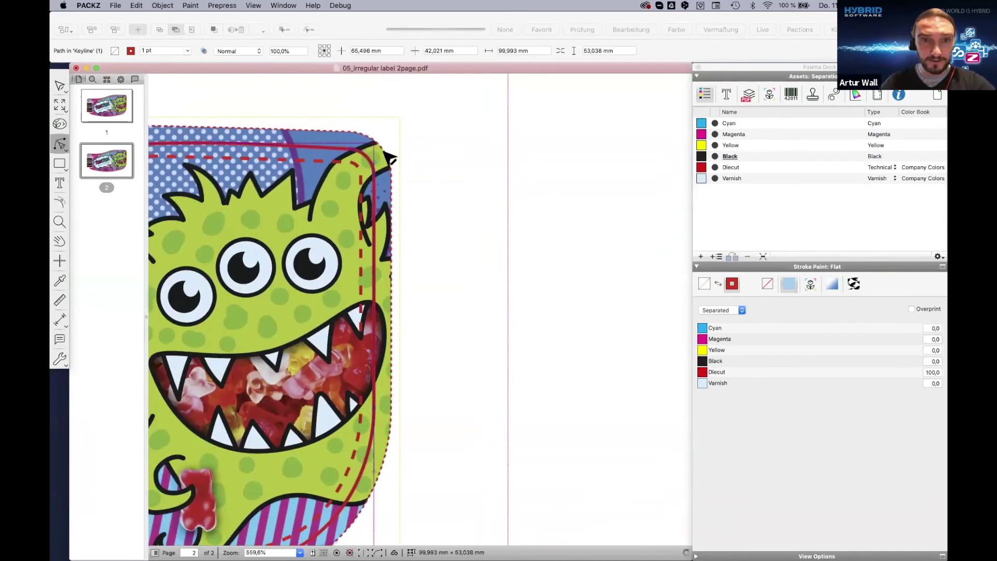
pyautogui.scroll(2, 377, 183)
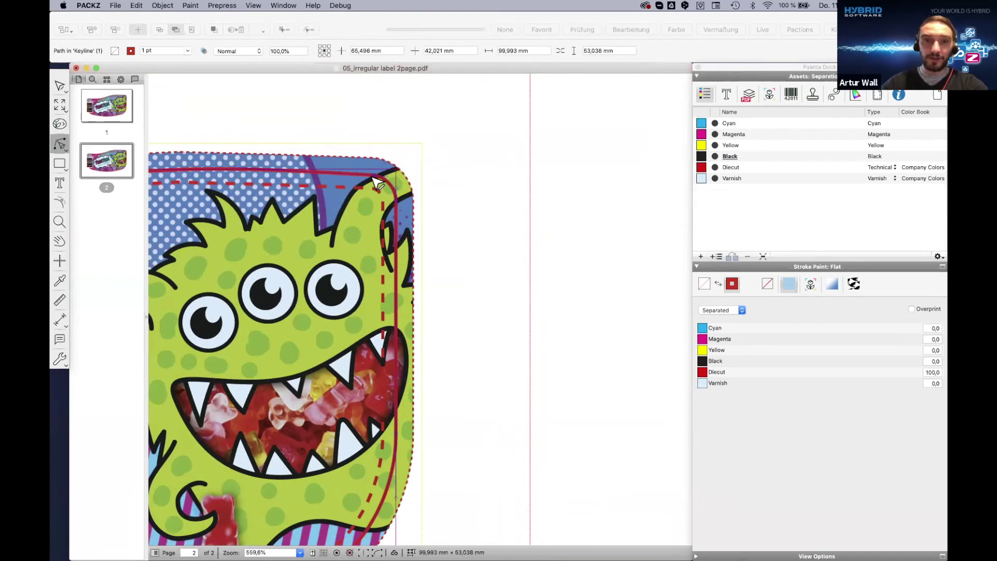
pyautogui.scroll(8, 377, 183)
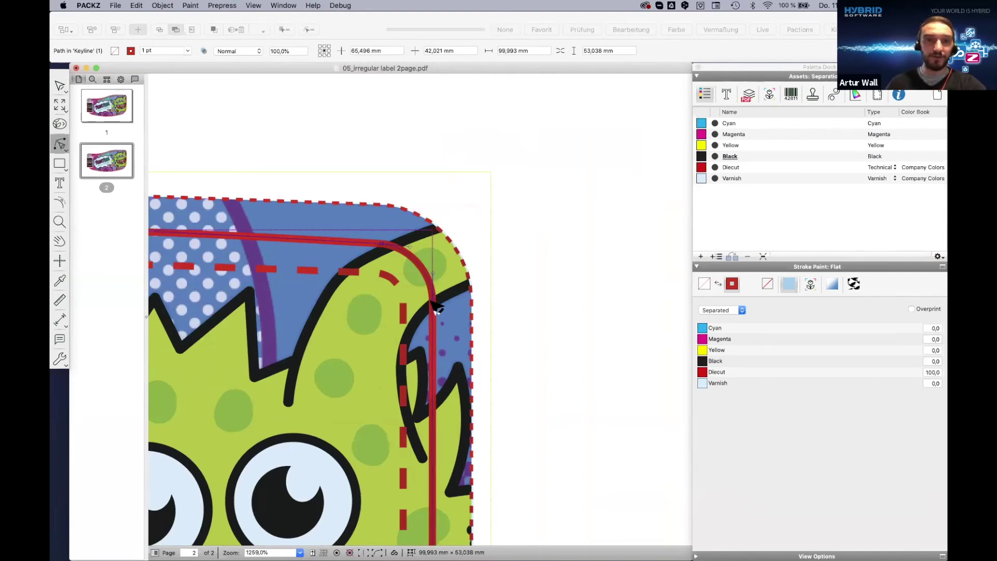
pyautogui.moveTo(436, 279); pyautogui.dragTo(445, 248)
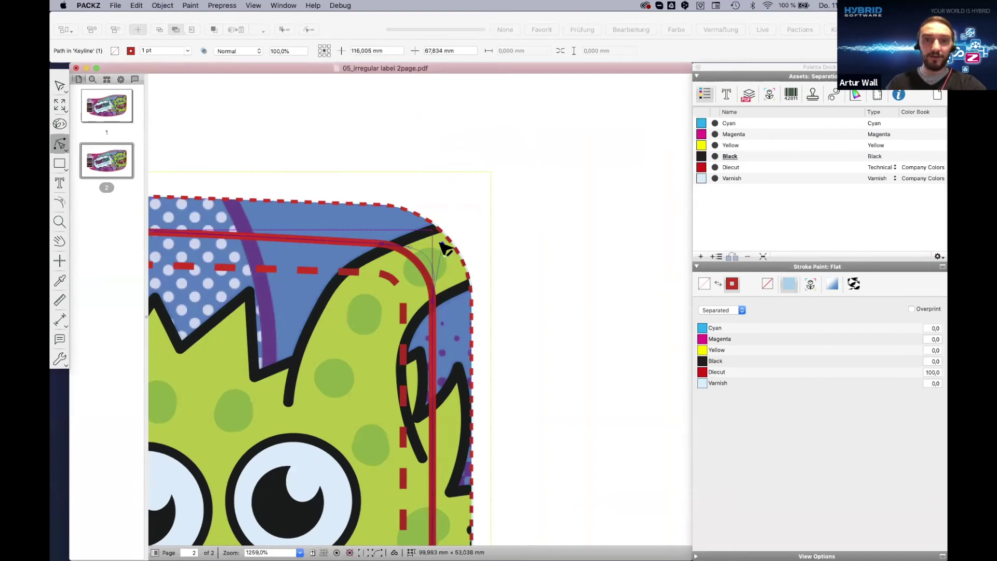
pyautogui.click(441, 243)
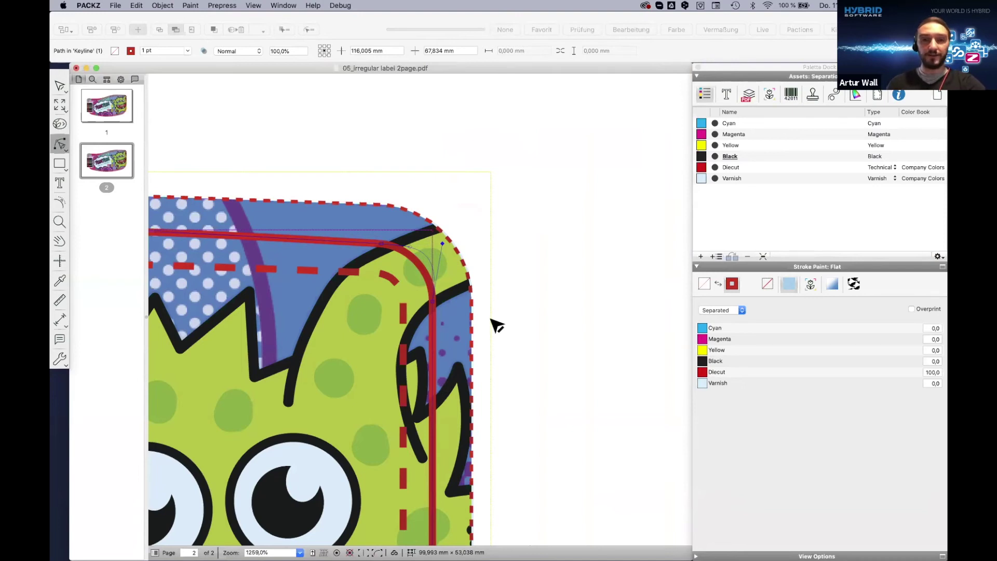
# Pull the keyline's right edge outward just below the upper-right corner and smooth that anchor point with its curve handles
pyautogui.scroll(-1, 497, 326)
pyautogui.hscroll(-1, 498, 326)
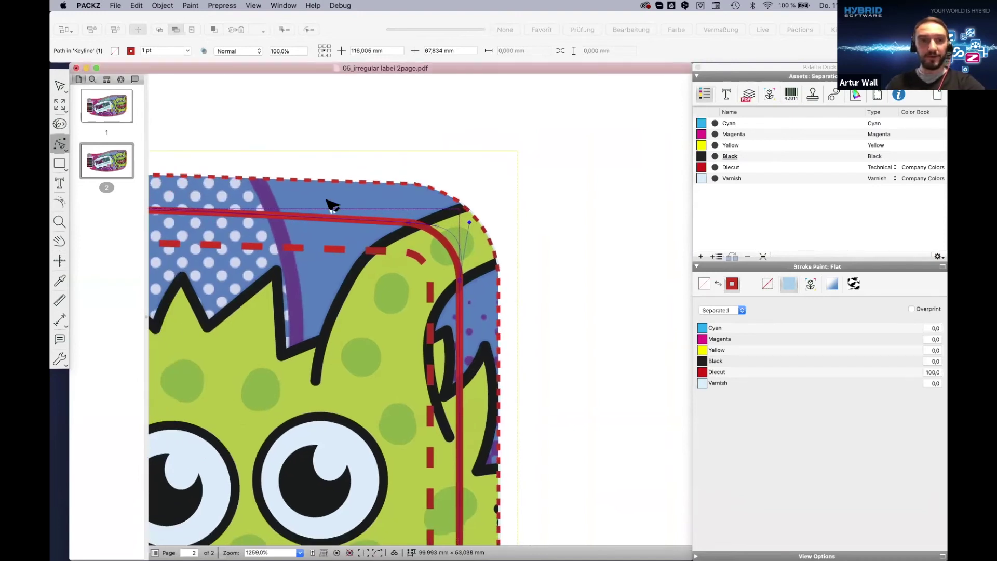
pyautogui.click(461, 338)
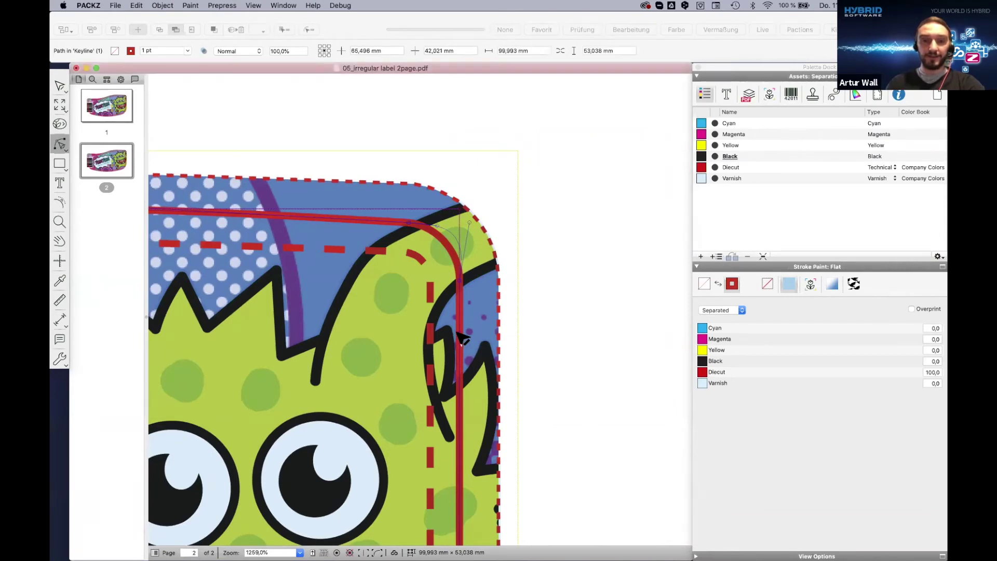
pyautogui.click(471, 331)
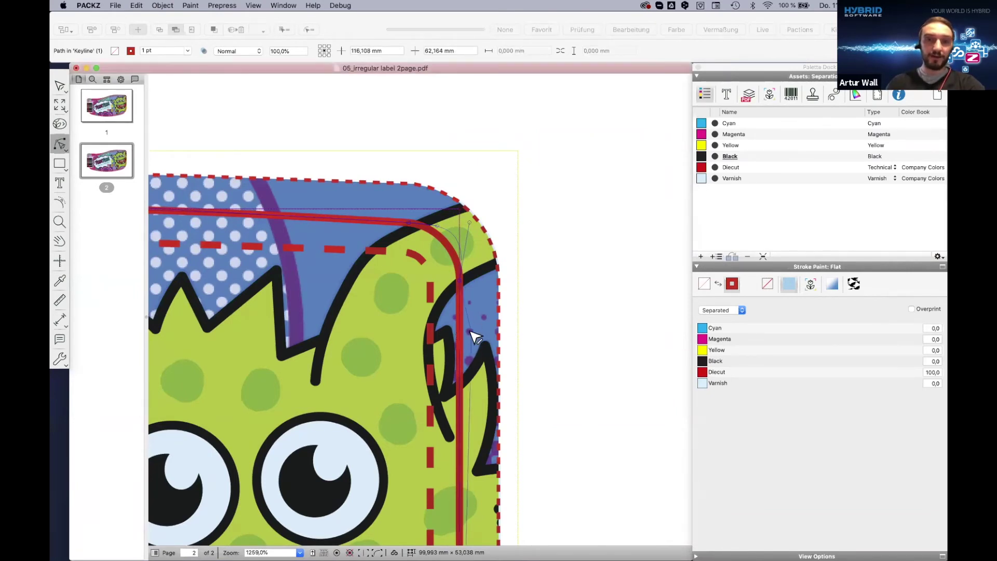
pyautogui.moveTo(471, 331); pyautogui.dragTo(471, 285)
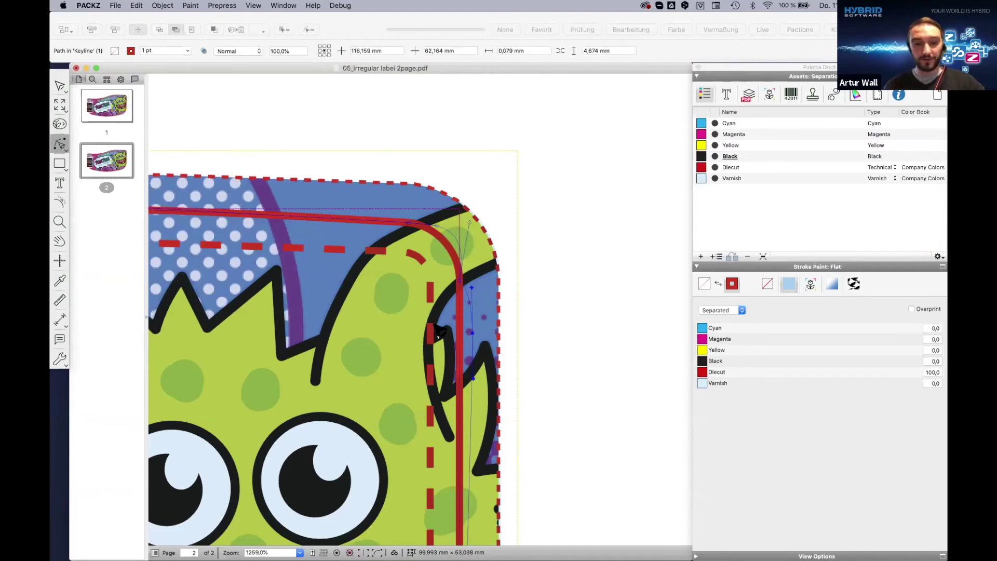
pyautogui.press('v')
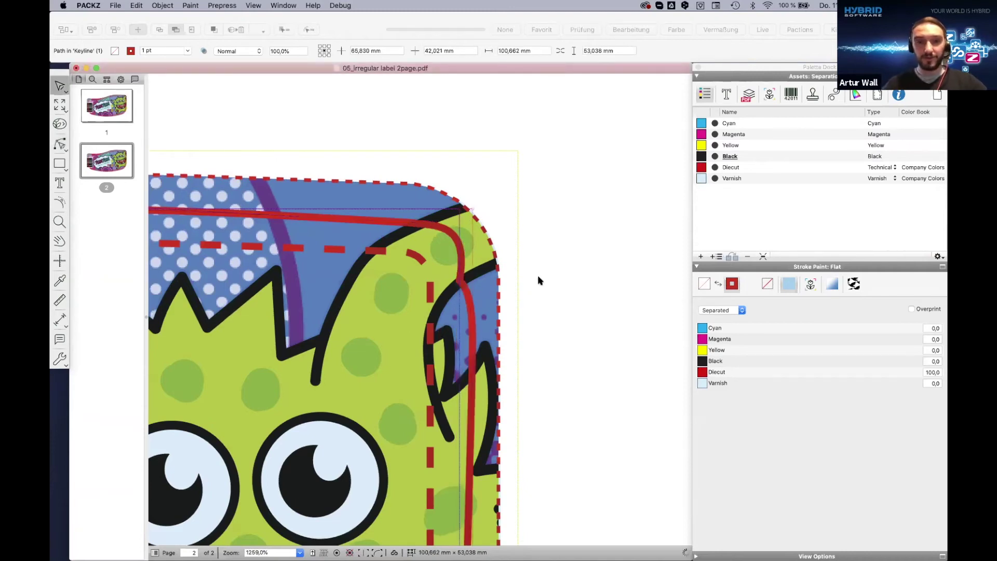
# Start a Tabular Step and Repeat and load the HD Speedmaster XL 106 preset
pyautogui.hscroll(-2, 407, 306)
pyautogui.scroll(-10, 408, 307)
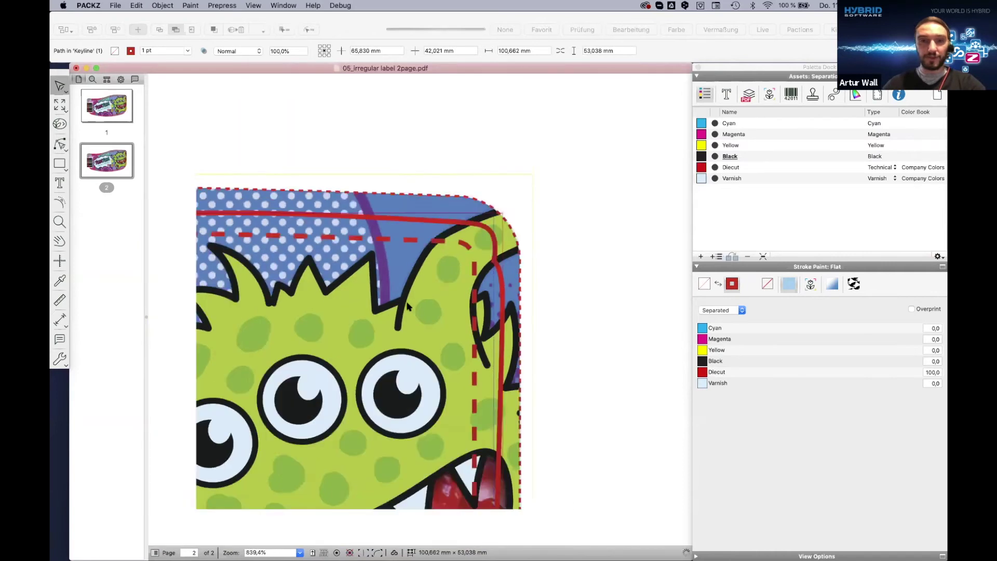
pyautogui.hscroll(-4, 629, 234)
pyautogui.scroll(-2, 630, 234)
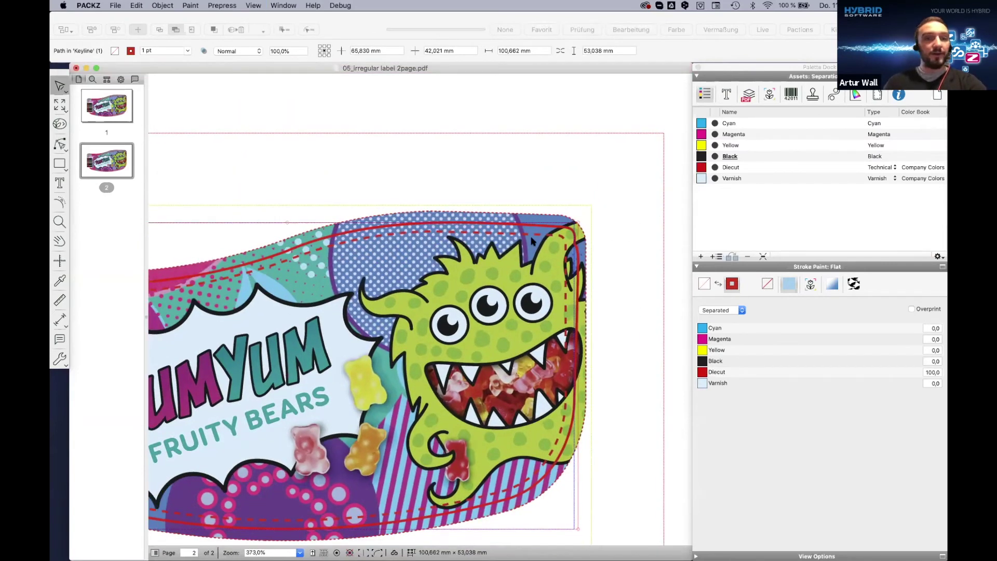
pyautogui.hscroll(-3, 532, 240)
pyautogui.scroll(-3, 533, 240)
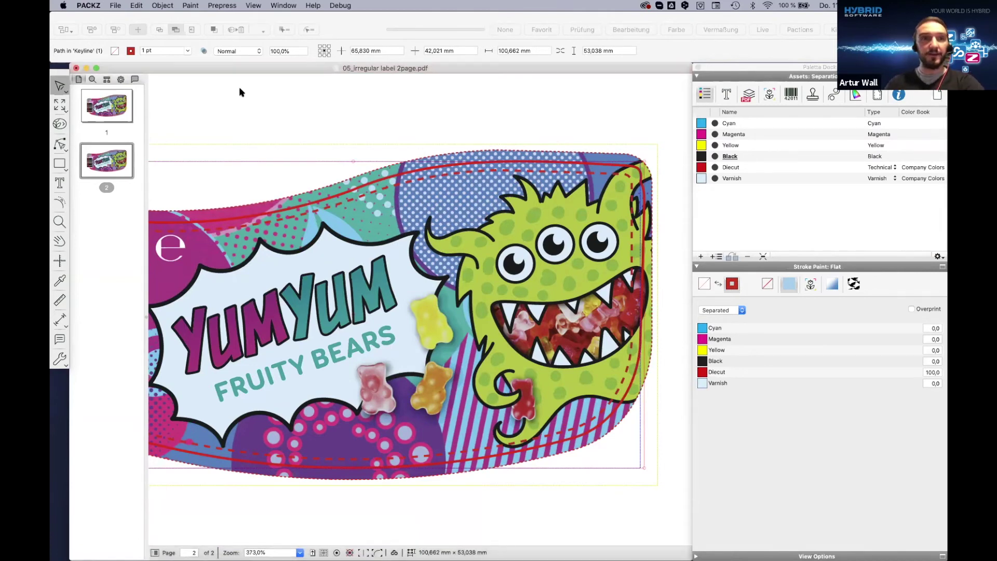
pyautogui.click(224, 6)
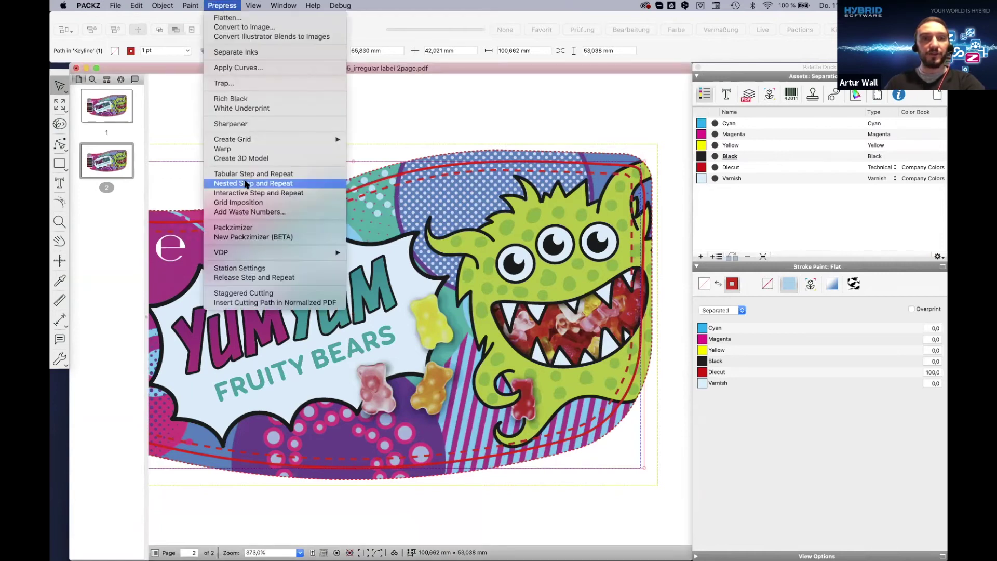
pyautogui.click(271, 175)
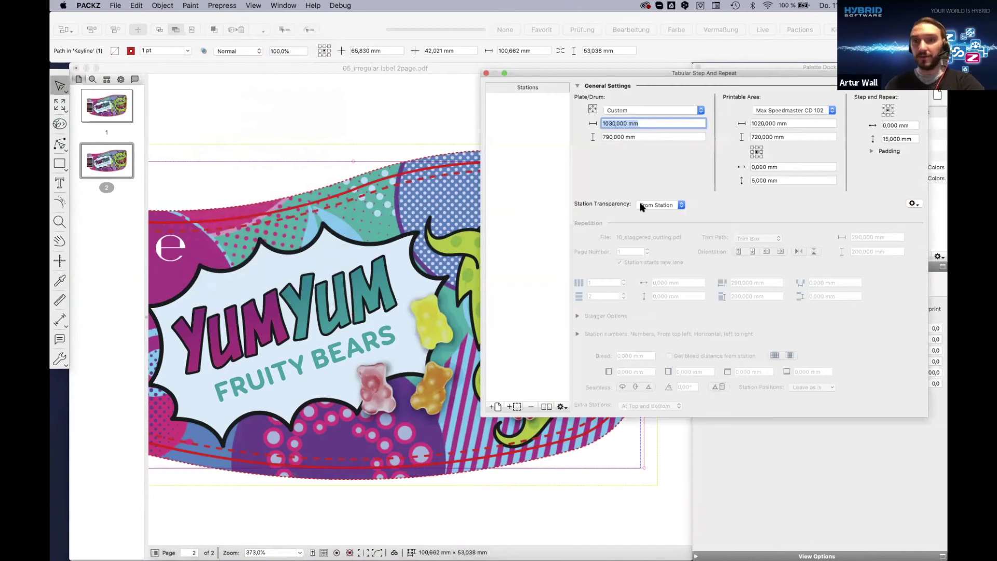
pyautogui.click(915, 204)
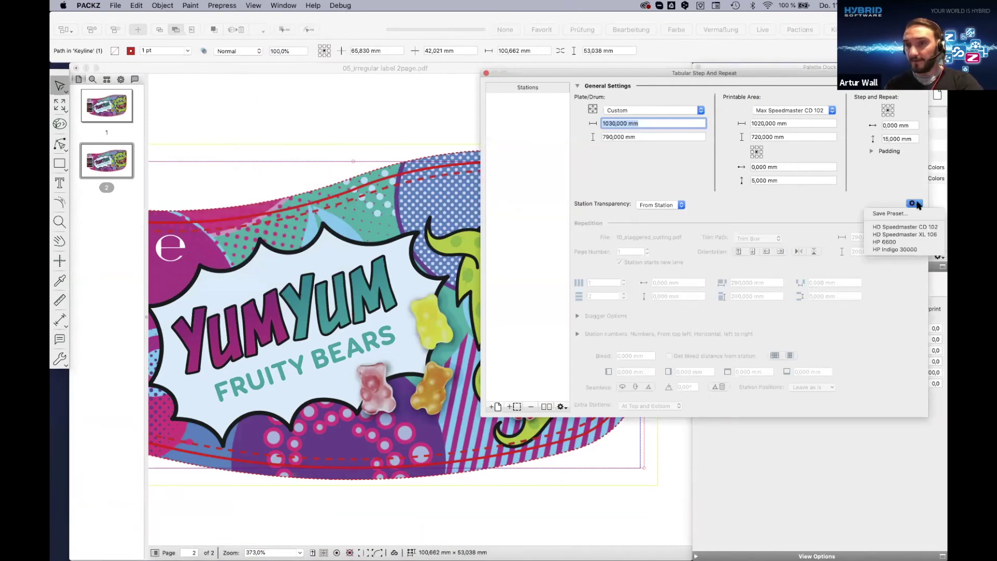
pyautogui.click(913, 235)
# Add 06_folding_carton_export_CF2.pdf from the WhatsNewPACKZ6 folder as a station in the step and repeat
pyautogui.click(495, 406)
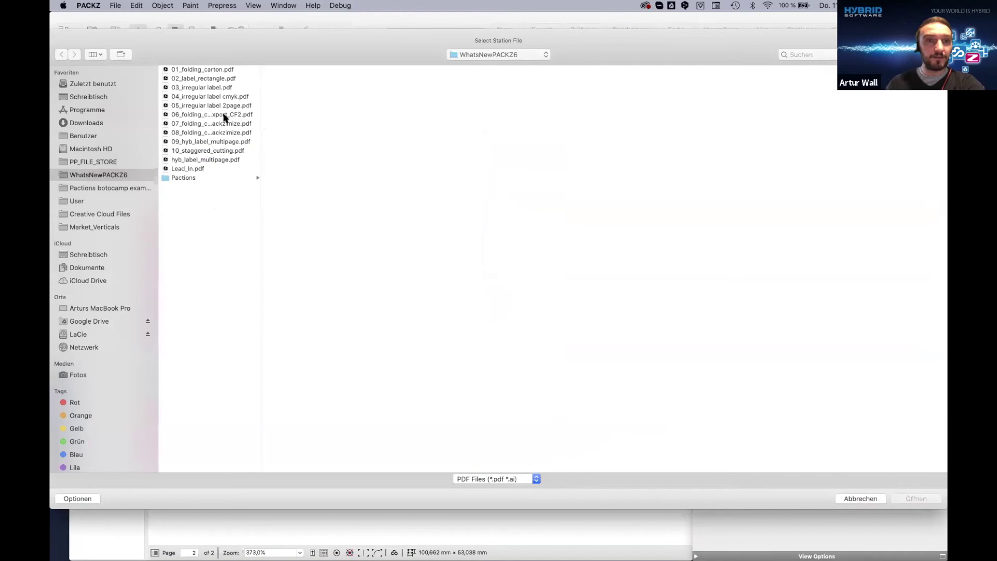
pyautogui.click(225, 115)
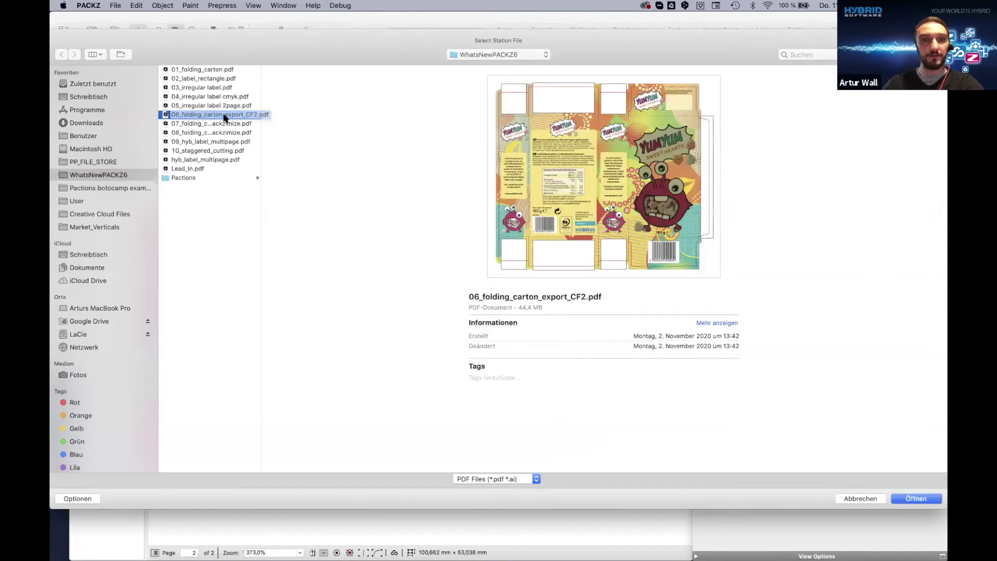
pyautogui.doubleClick(225, 115)
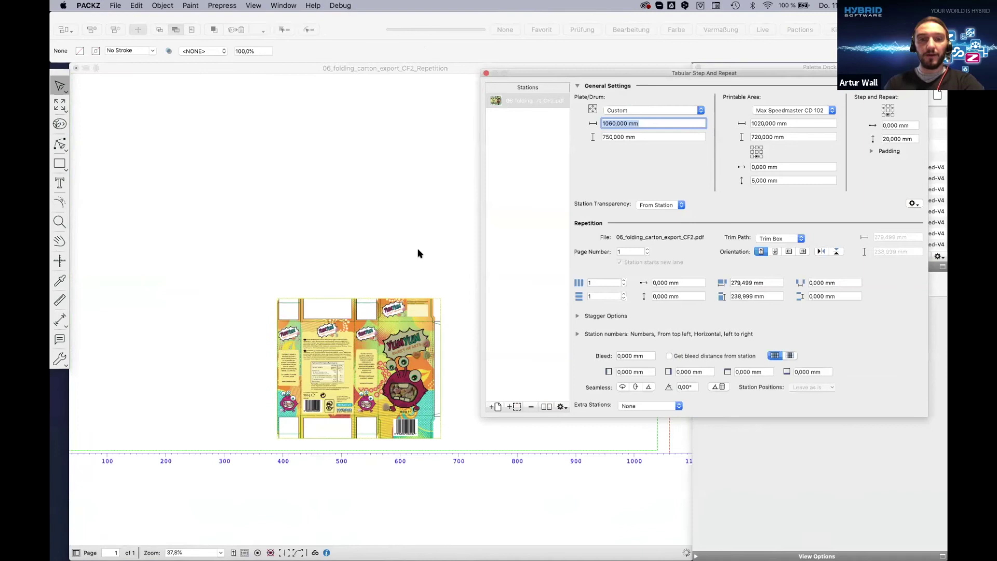
# Set the station's trim path to From Station, checking its outline in wireframe and returning to the full-colour preview
pyautogui.click(161, 31)
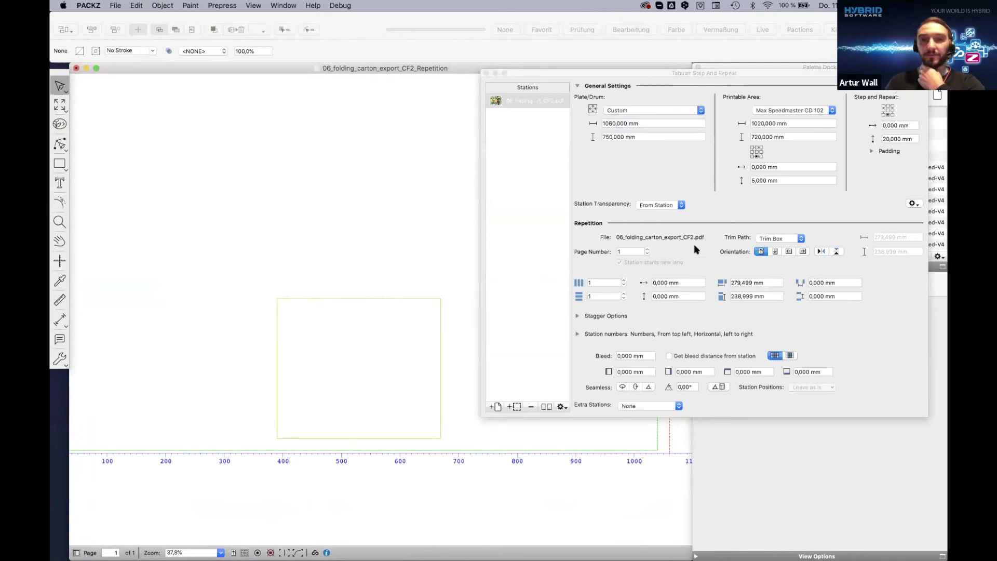
pyautogui.click(802, 238)
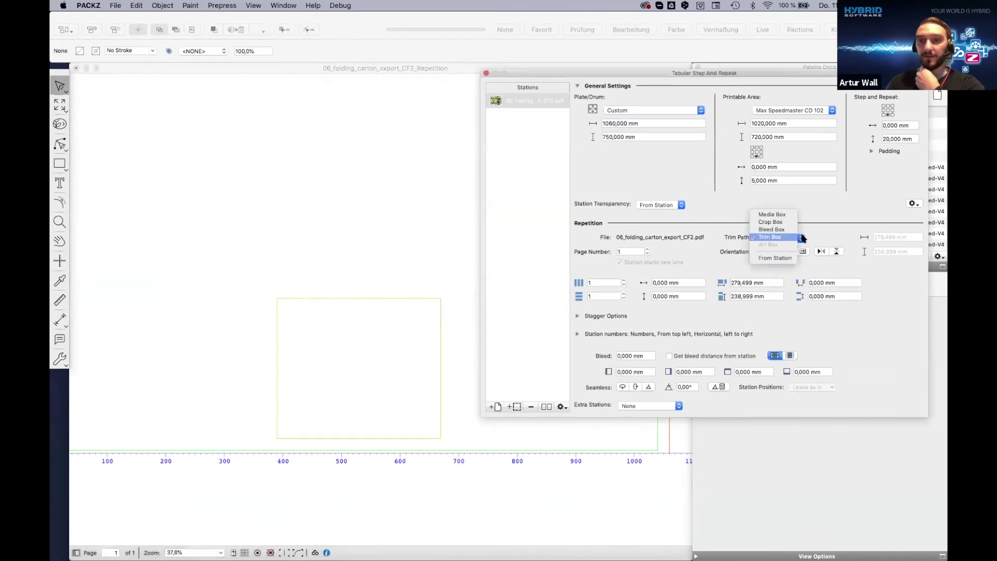
pyautogui.click(779, 259)
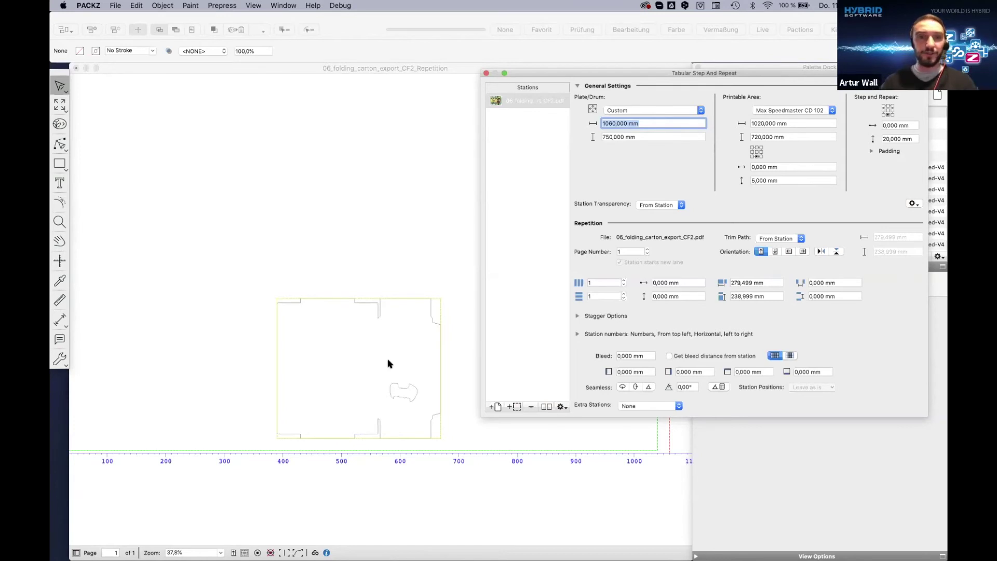
pyautogui.hscroll(3, 389, 364)
pyautogui.scroll(1, 390, 364)
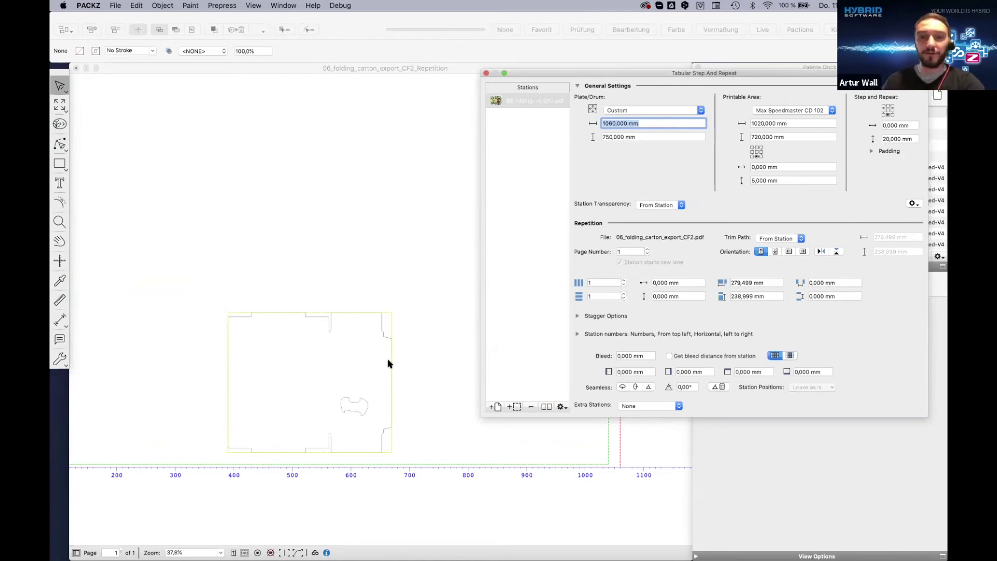
pyautogui.click(176, 29)
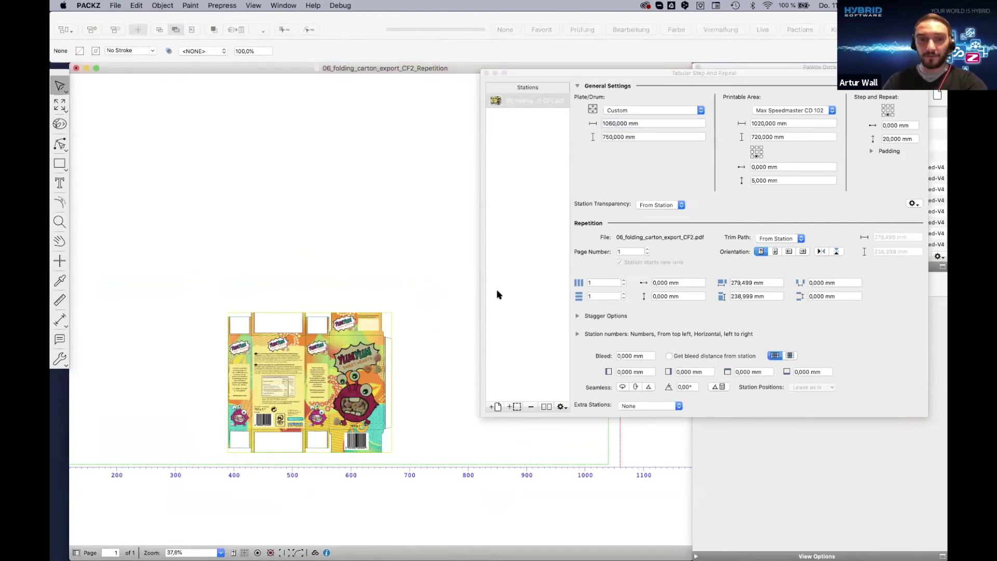
# Repeat the carton station in 3 columns and 2 rows and close the tabular step and repeat settings
pyautogui.click(623, 296)
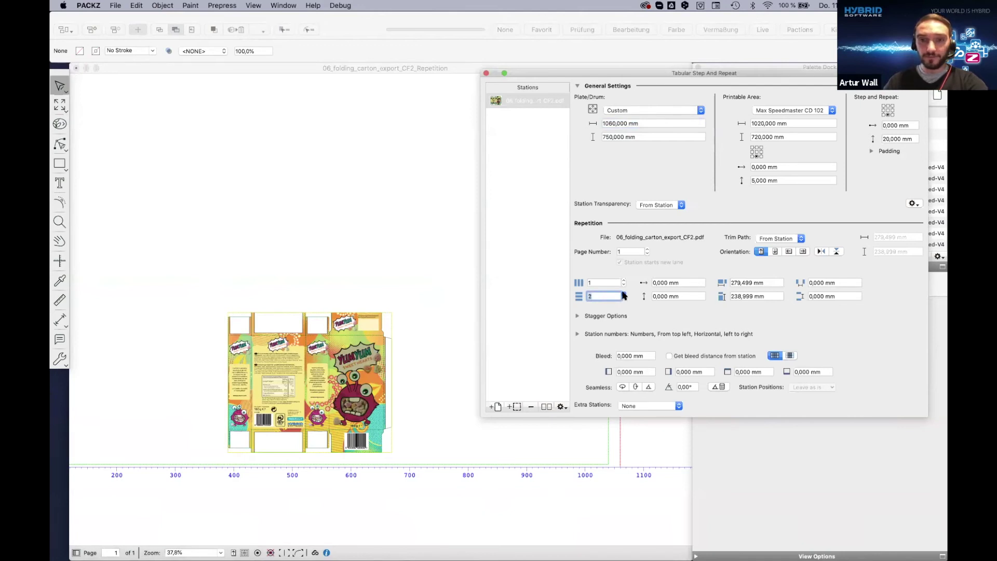
pyautogui.click(624, 280)
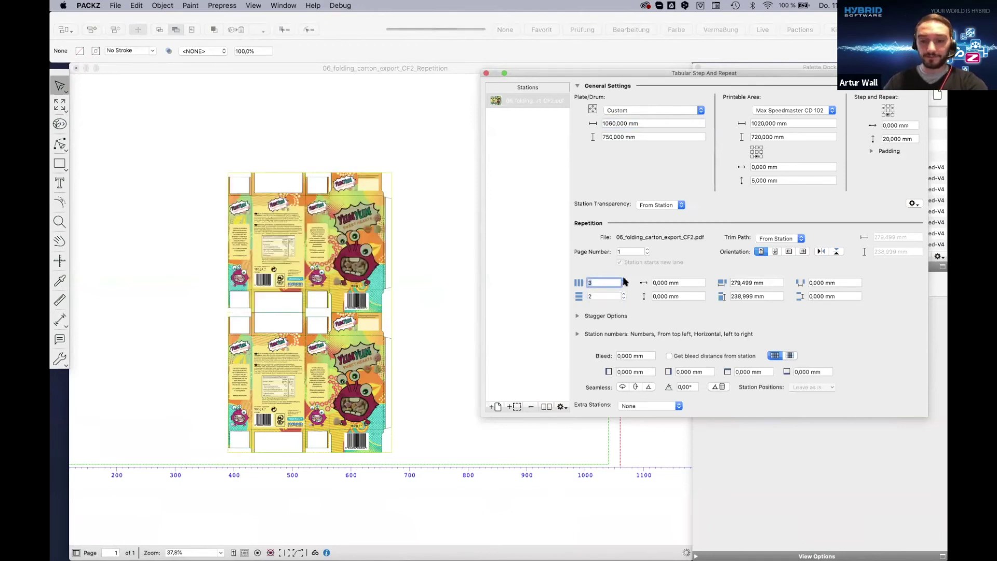
pyautogui.press('super+0')
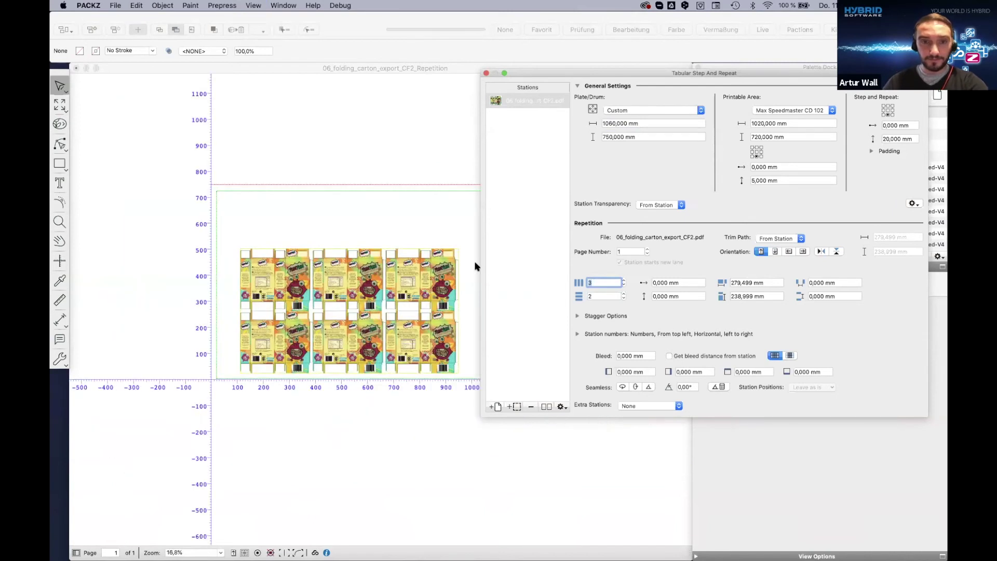
pyautogui.hscroll(4, 475, 266)
pyautogui.scroll(-1, 475, 266)
pyautogui.press('super+0')
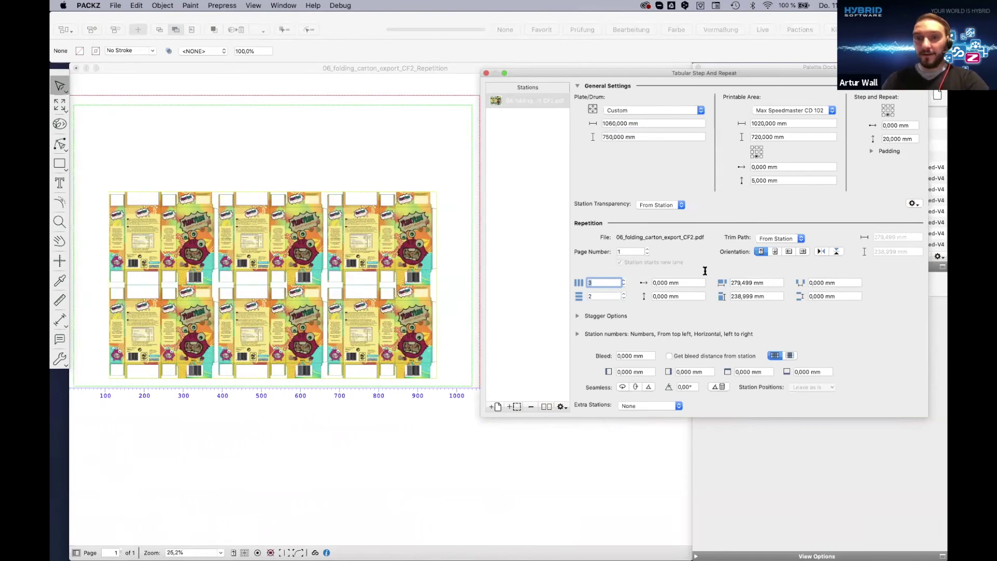
pyautogui.click(487, 74)
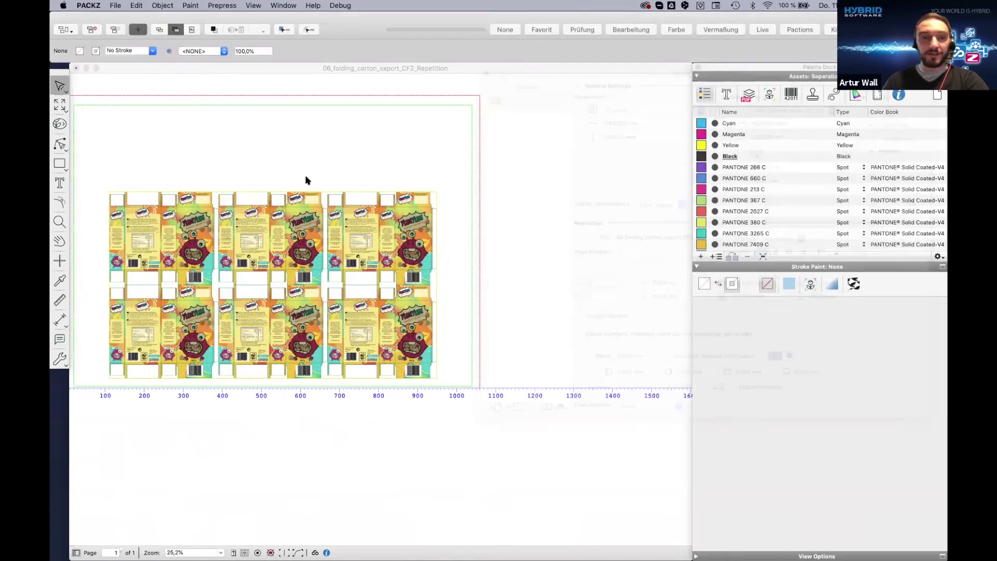
# Examine the repeated carton outlines across the sheet in wireframe and return to the full-colour preview
pyautogui.click(160, 30)
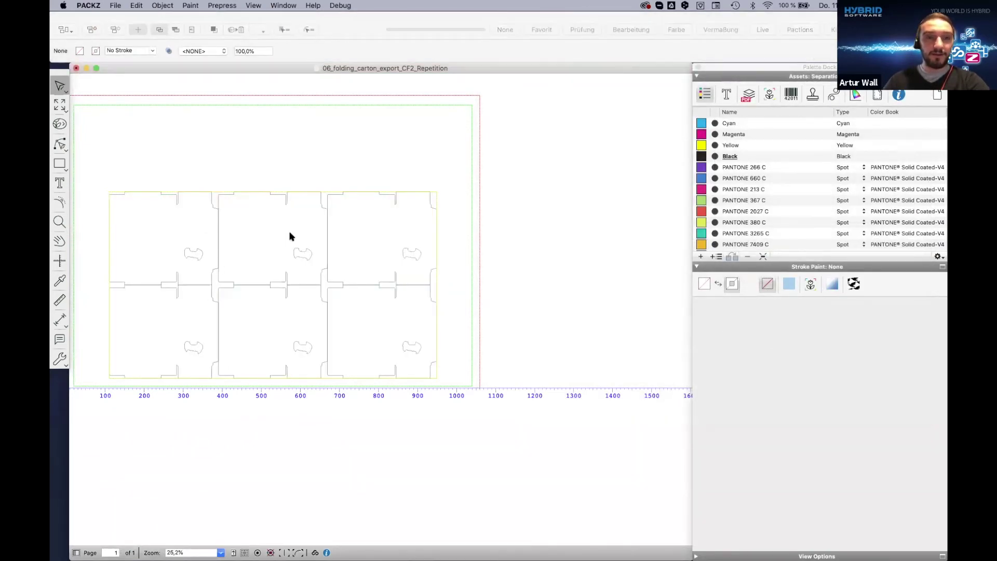
pyautogui.hscroll(-3, 291, 236)
pyautogui.scroll(1, 291, 236)
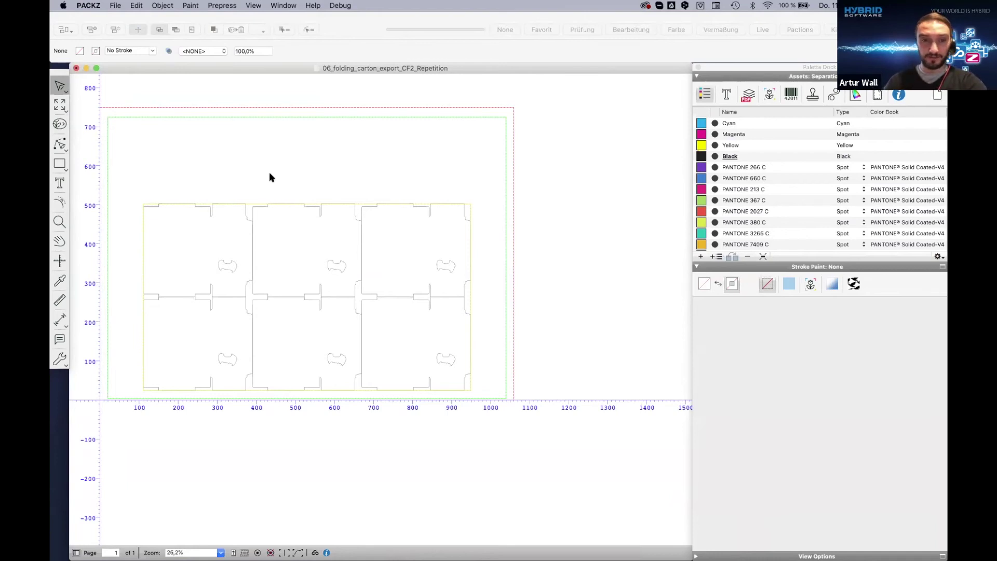
pyautogui.click(173, 32)
pyautogui.click(173, 32)
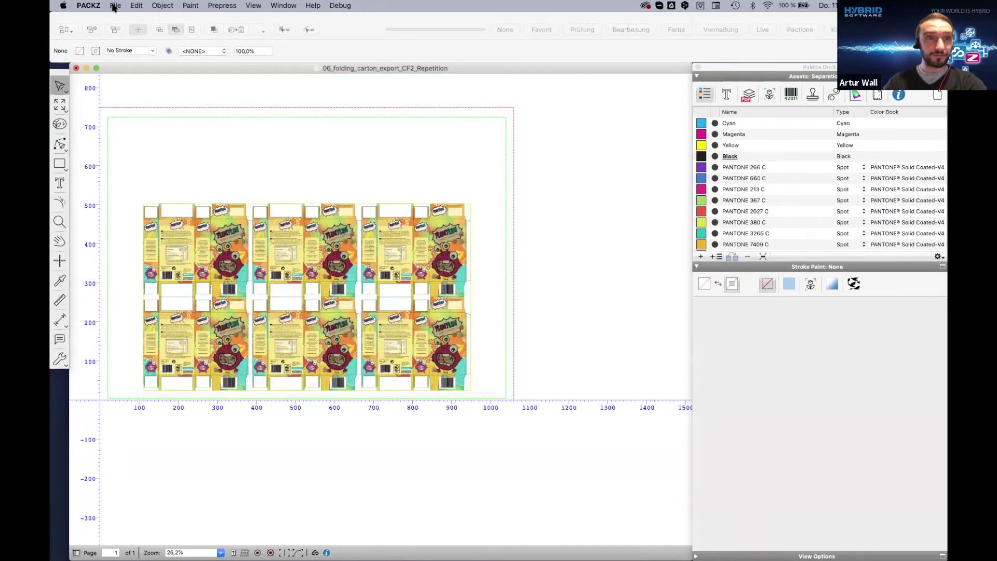
# Export the sheet's cut lines as a CFF2 die with curves converted to circle arcs, saving 06_folding_carton_export_CF2_Repetition to the desktop
pyautogui.click(115, 6)
pyautogui.moveTo(174, 172)
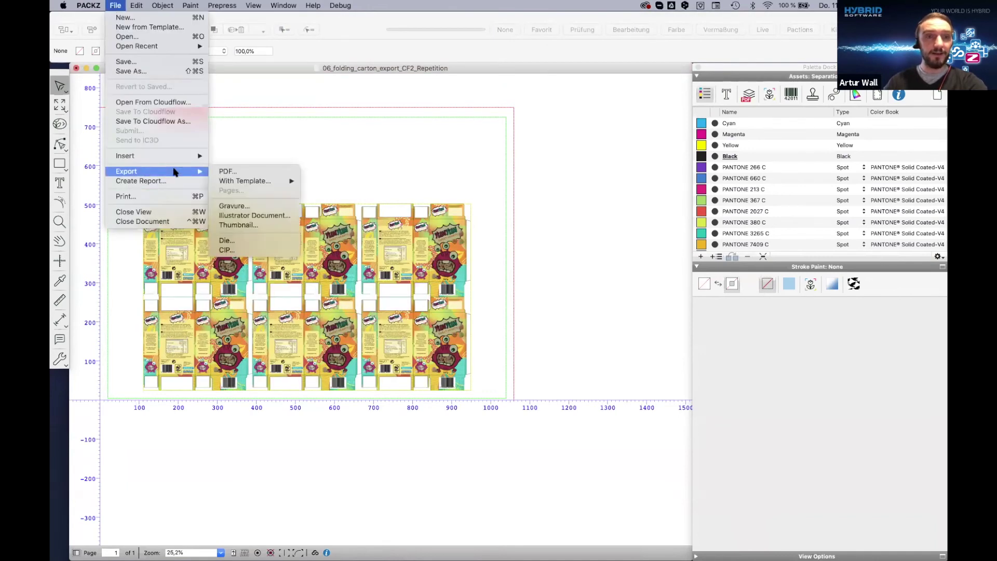
pyautogui.click(252, 240)
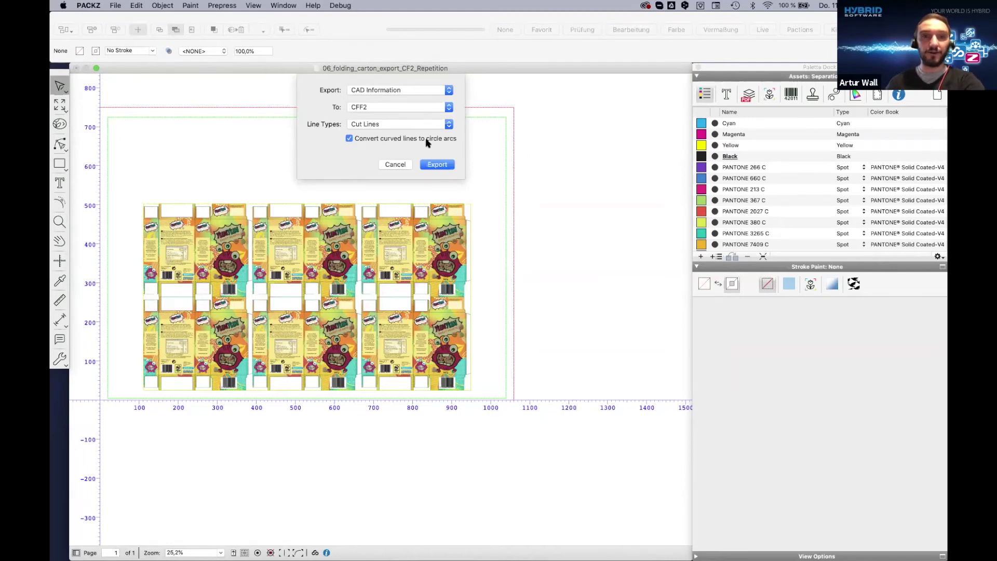
pyautogui.click(431, 165)
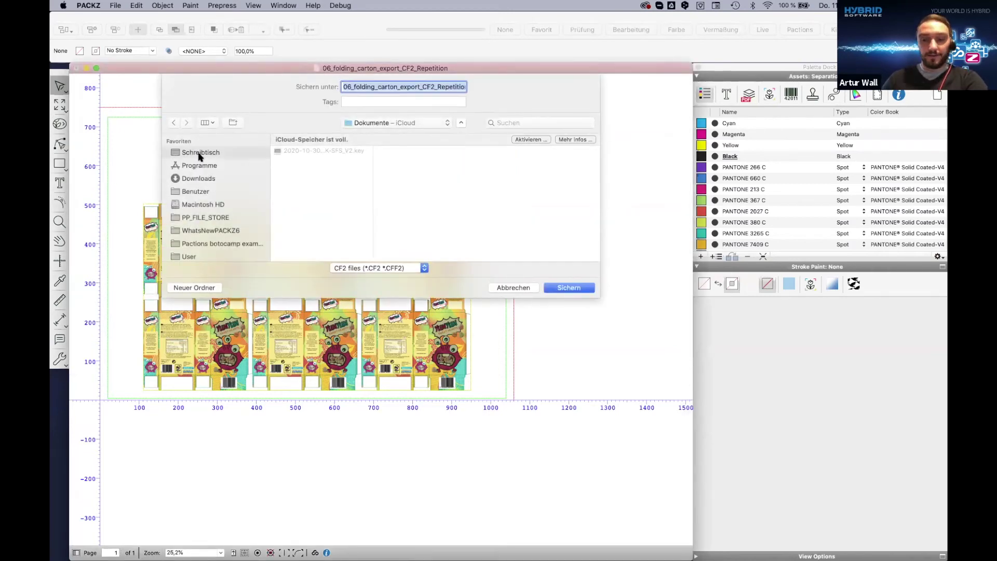
pyautogui.press('Return')
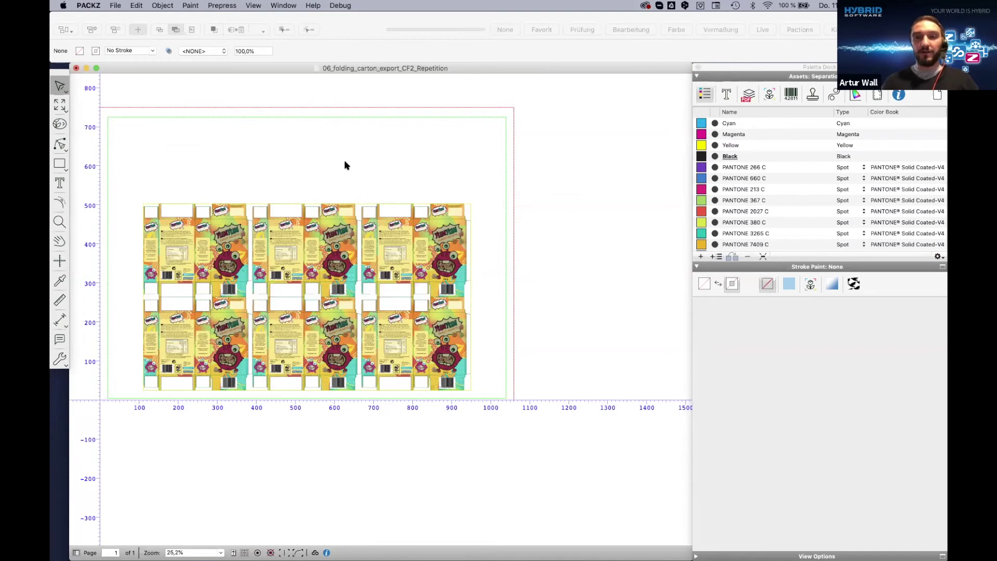
# Start a Nested Step and Repeat and import the exported CFF2 file with die only and holes preserved
pyautogui.click(223, 7)
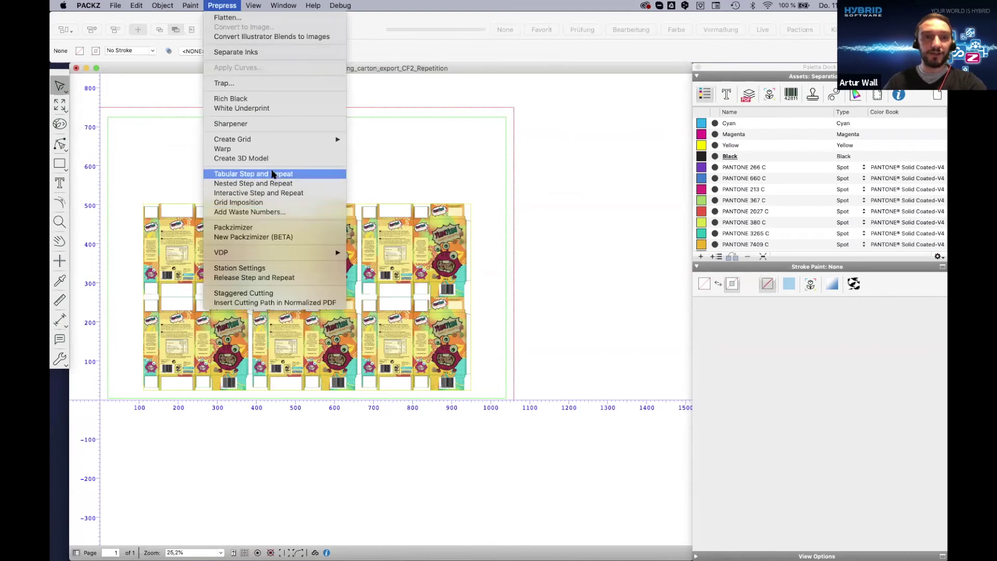
pyautogui.click(274, 183)
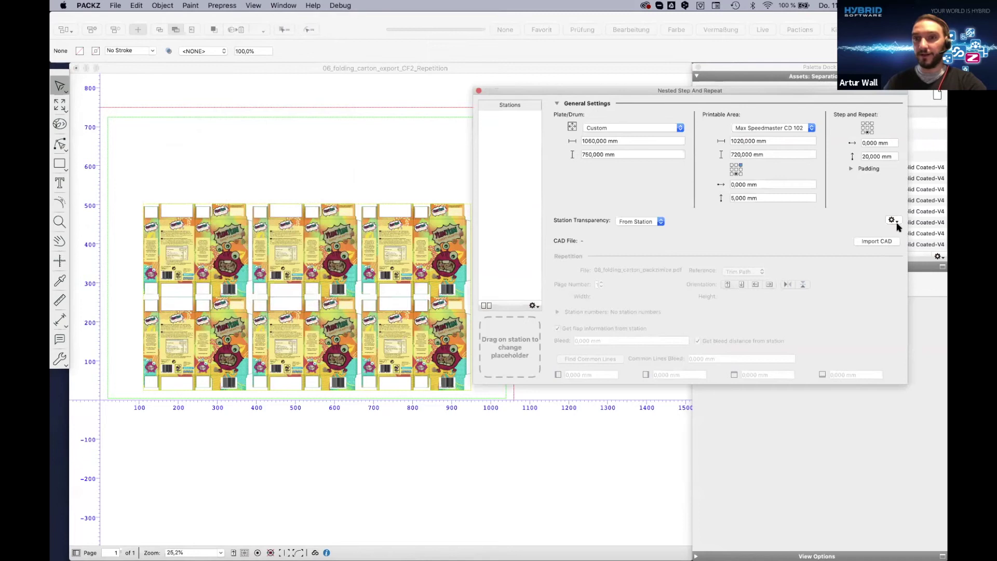
pyautogui.click(873, 242)
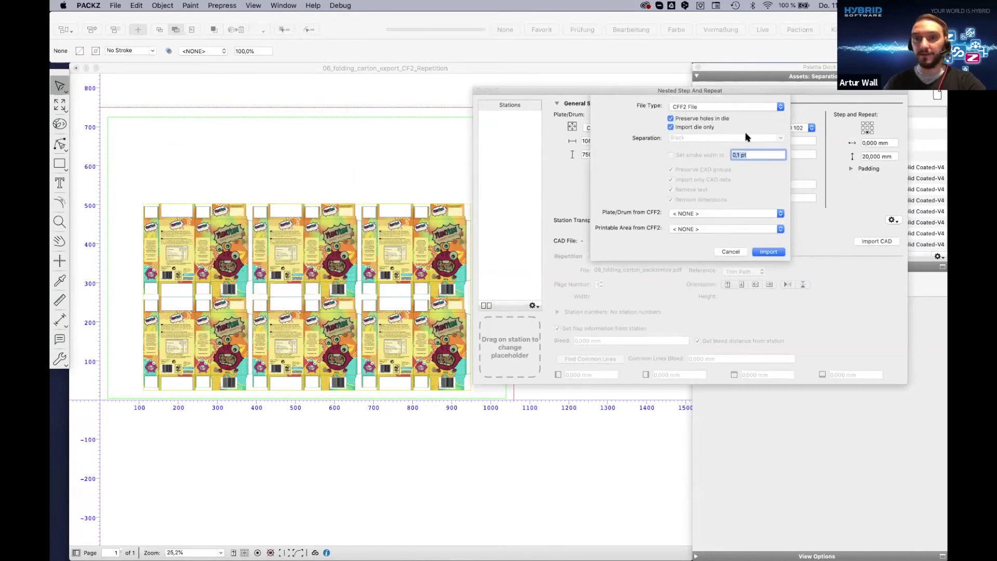
pyautogui.click(768, 252)
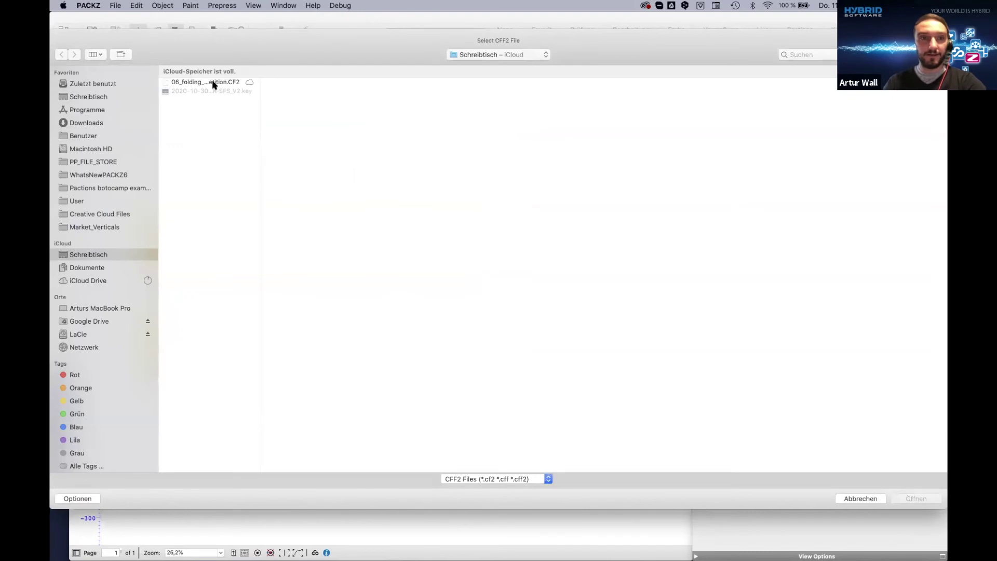
pyautogui.doubleClick(214, 83)
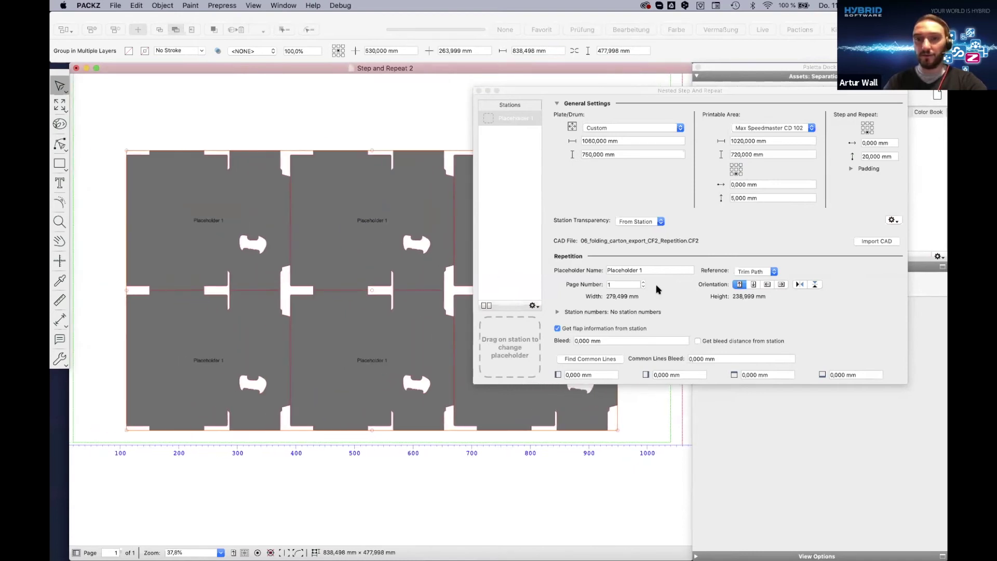
# Disable getting flap information from the station and replace Placeholder 1 with page 1 of 01_folding_carton.pdf
pyautogui.click(558, 328)
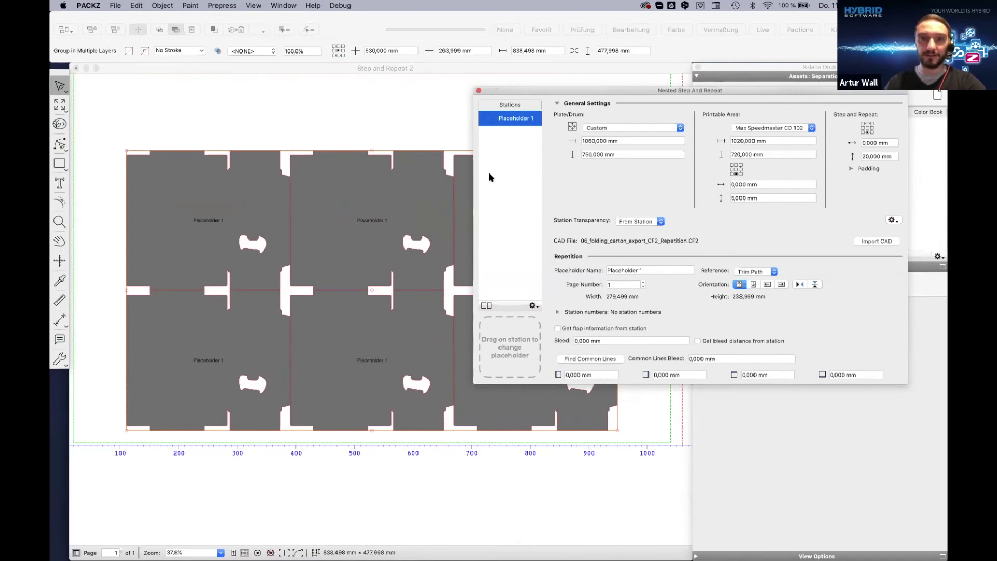
pyautogui.doubleClick(490, 124)
pyautogui.doubleClick(174, 73)
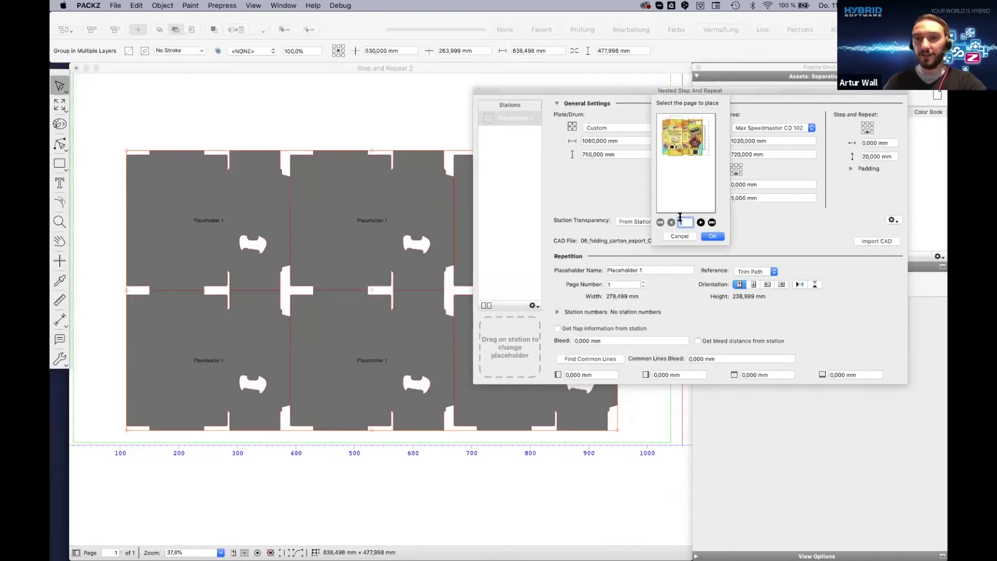
pyautogui.click(710, 237)
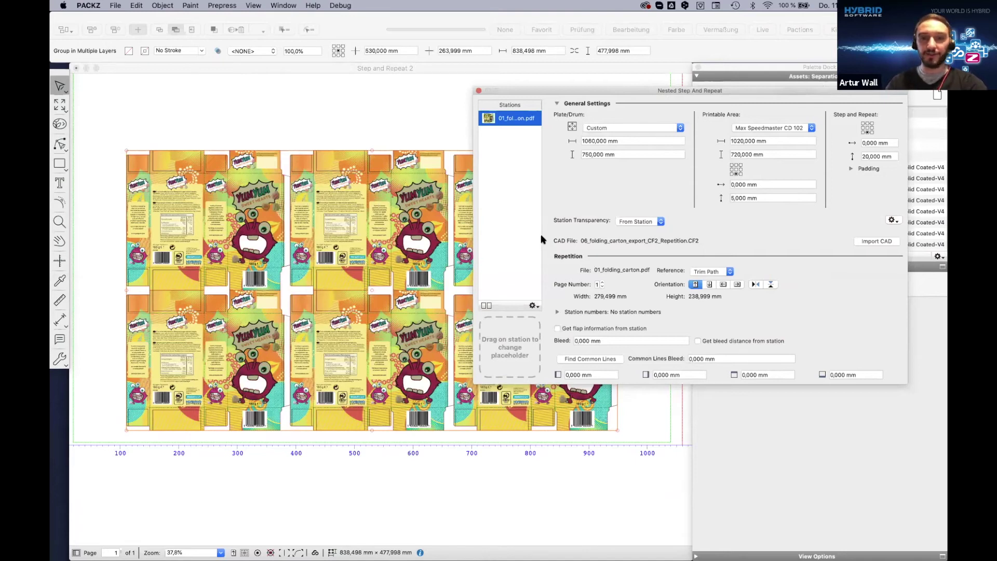
# Set the nested carton station's bleed to 2 mm
pyautogui.doubleClick(581, 340)
pyautogui.write('2')
pyautogui.press('Tab')
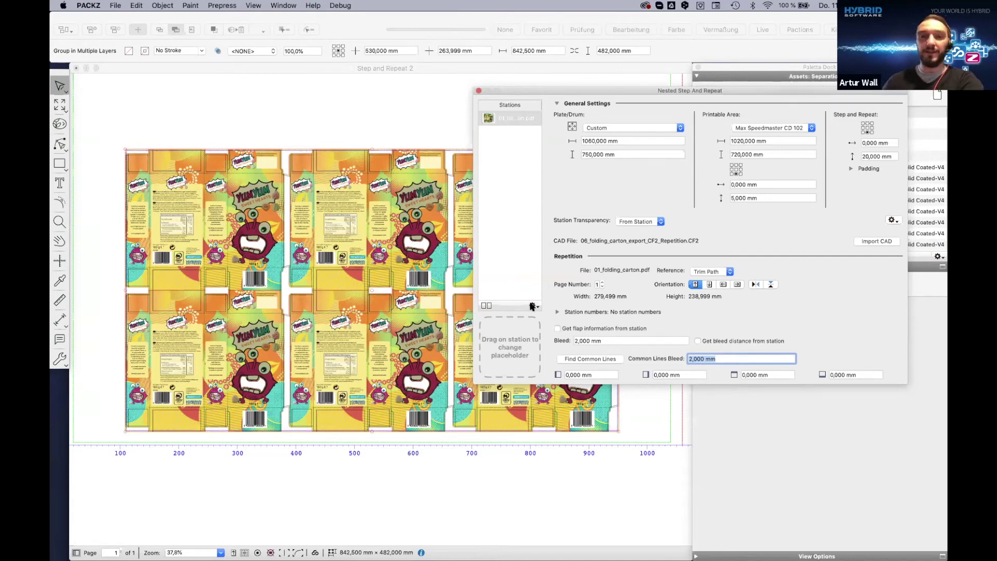
# Create a verso of the nested layout using page number 2 as the station content
pyautogui.click(532, 306)
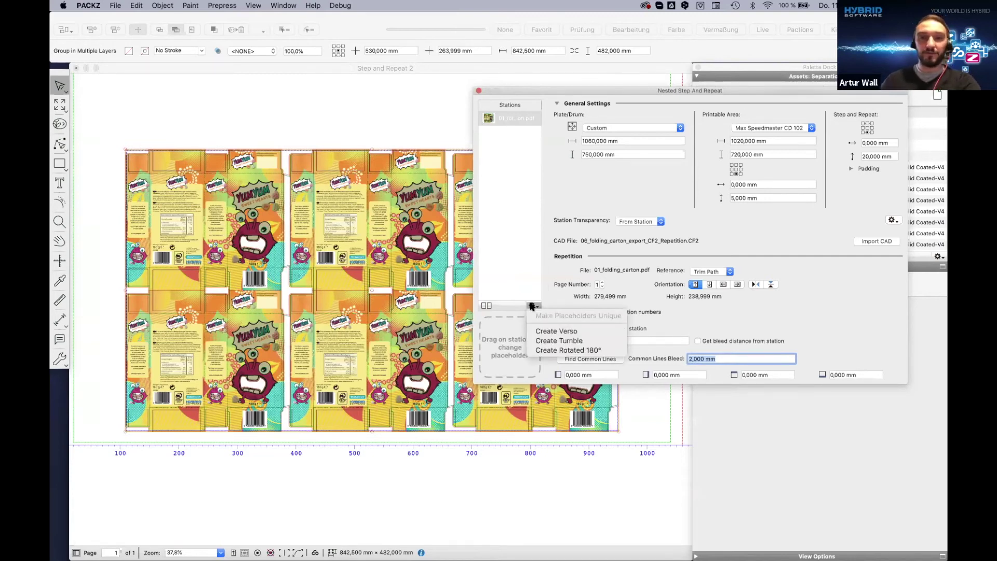
pyautogui.click(555, 331)
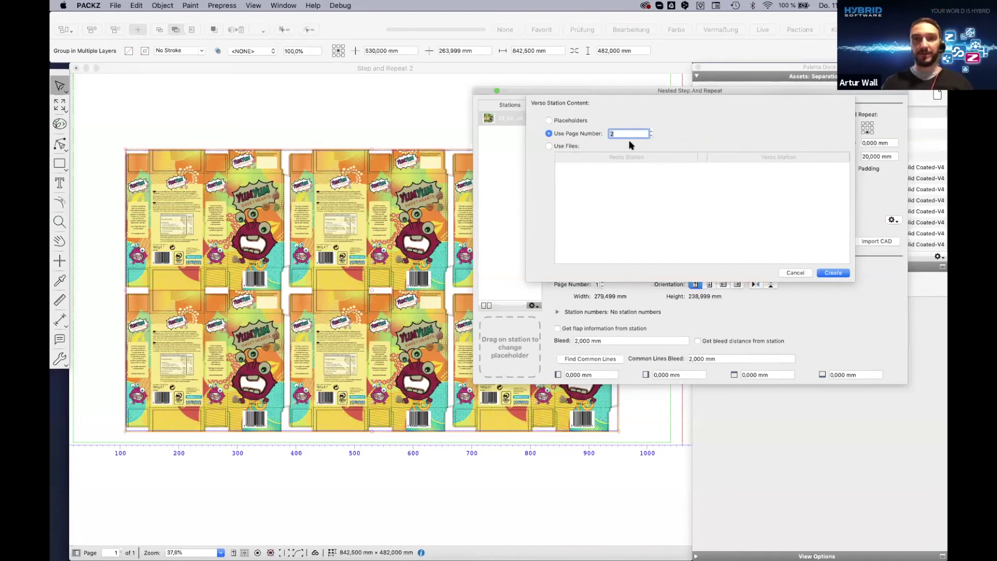
pyautogui.click(834, 273)
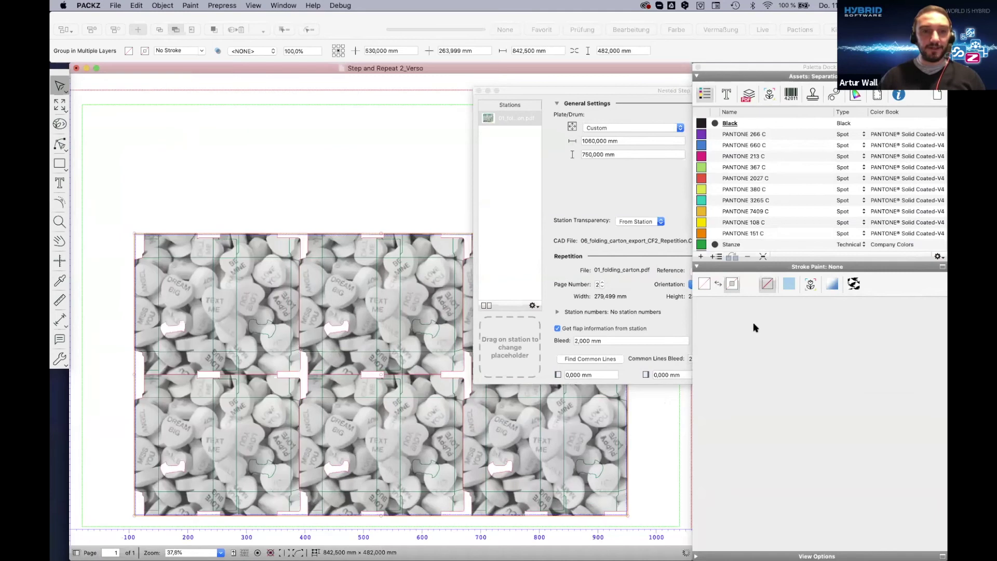
# Review the verso sheet, close the nested step and repeat settings, and examine the carton outlines in wireframe
pyautogui.click(365, 314)
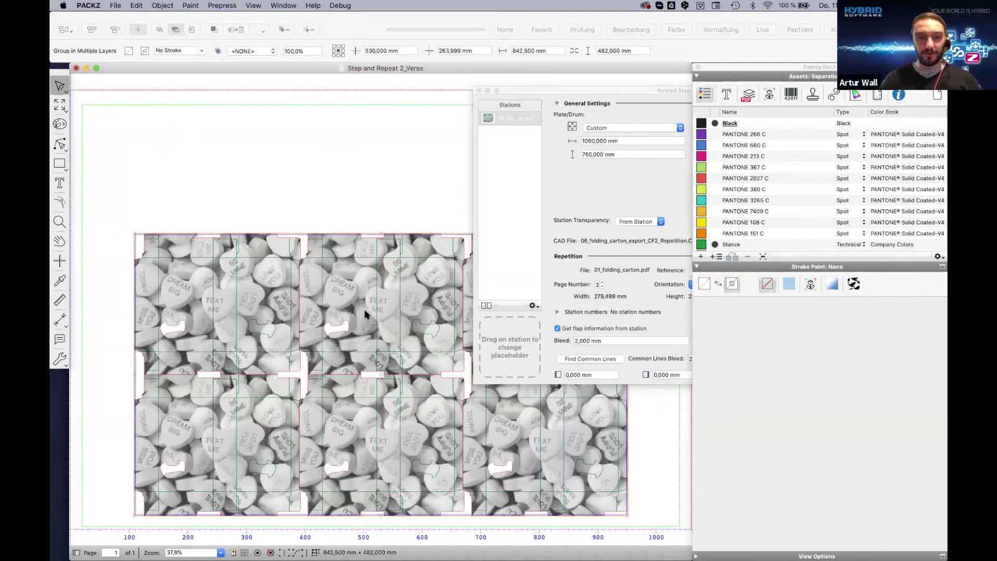
pyautogui.scroll(-5, 365, 314)
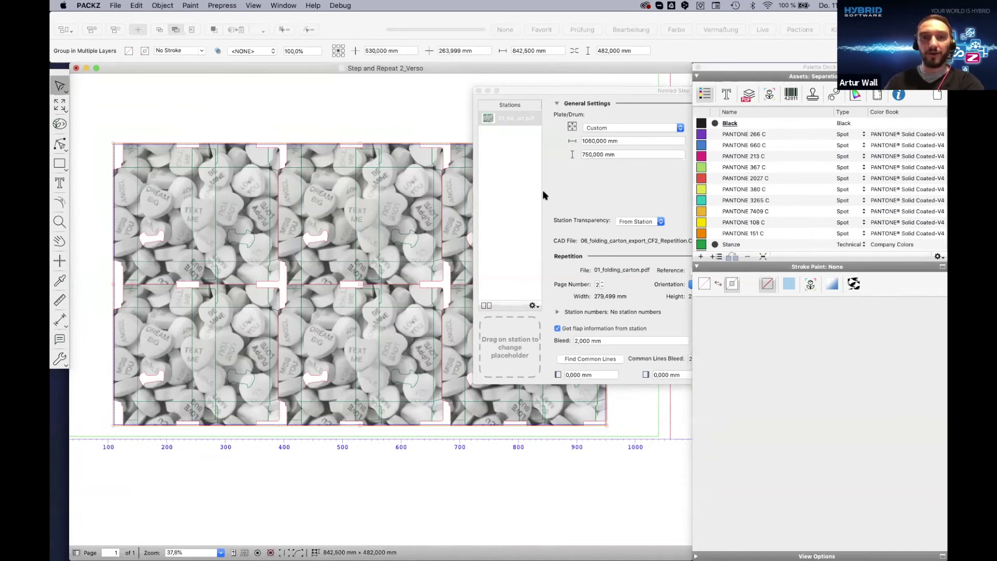
pyautogui.click(563, 189)
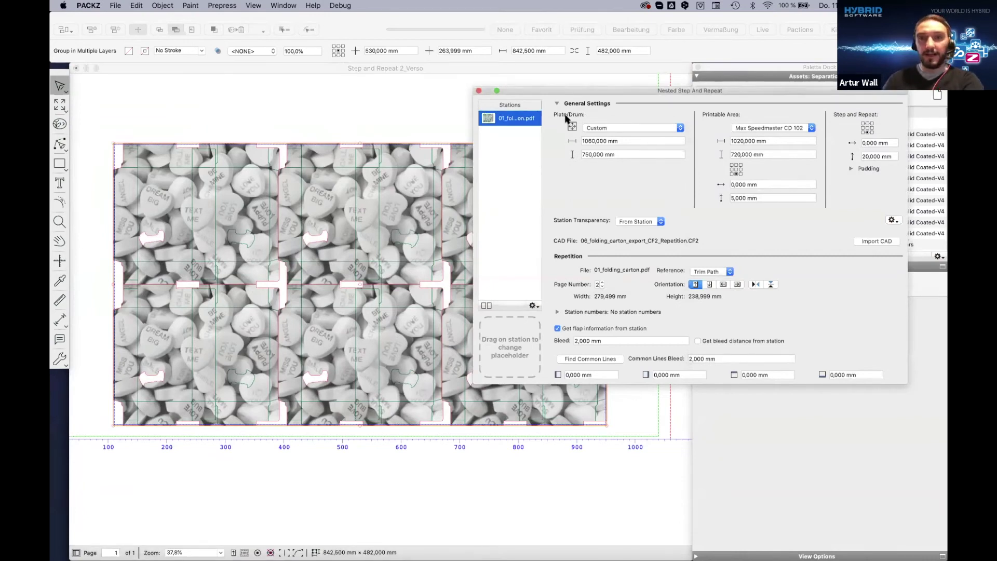
pyautogui.moveTo(517, 92)
pyautogui.mouseDown()
pyautogui.moveTo(560, 91)
pyautogui.moveTo(510, 91)
pyautogui.mouseUp()
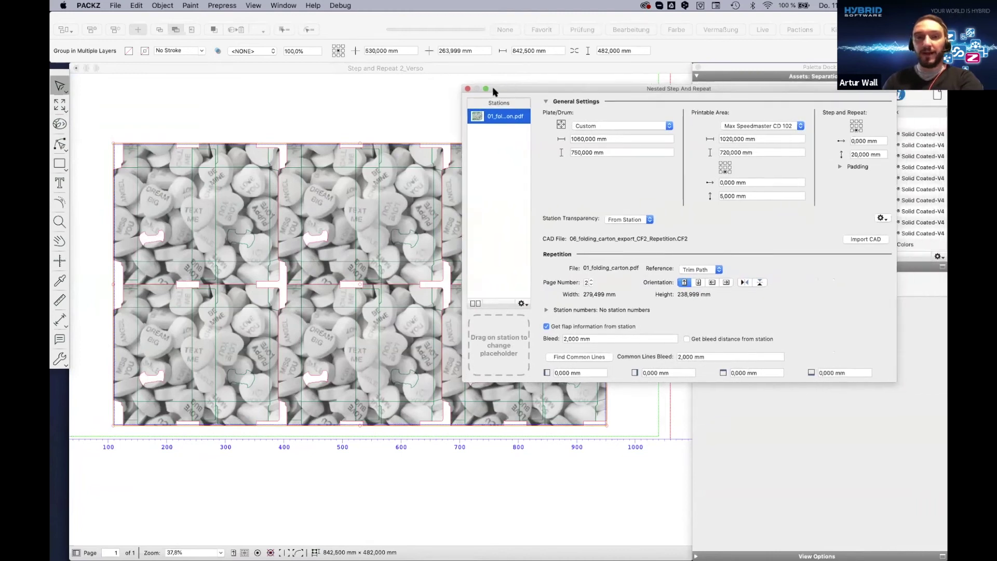
pyautogui.click(467, 89)
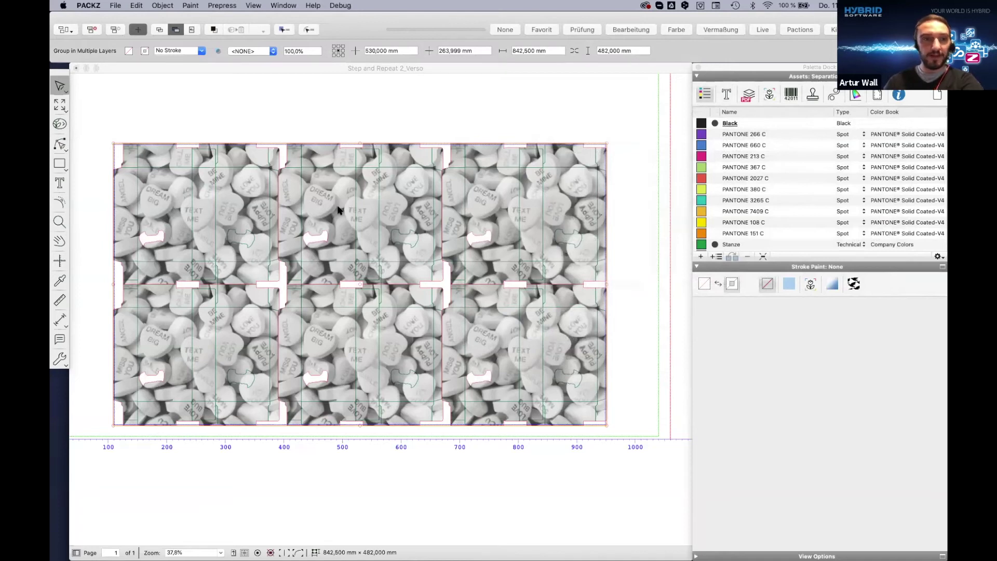
pyautogui.click(160, 29)
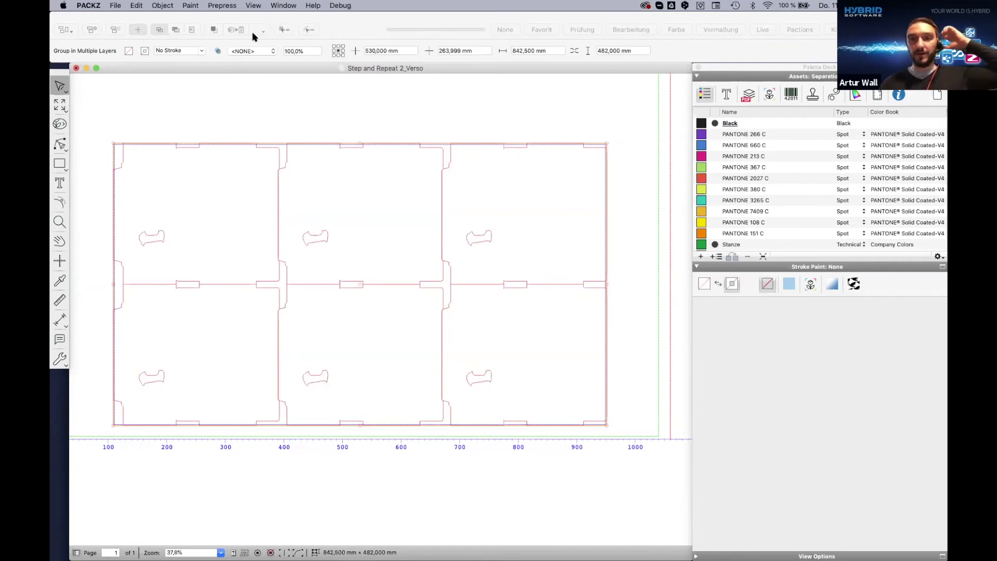
# Open New Packzimizer (BETA), clear the previous job's files from its parameters, and enlarge the window
pyautogui.click(222, 7)
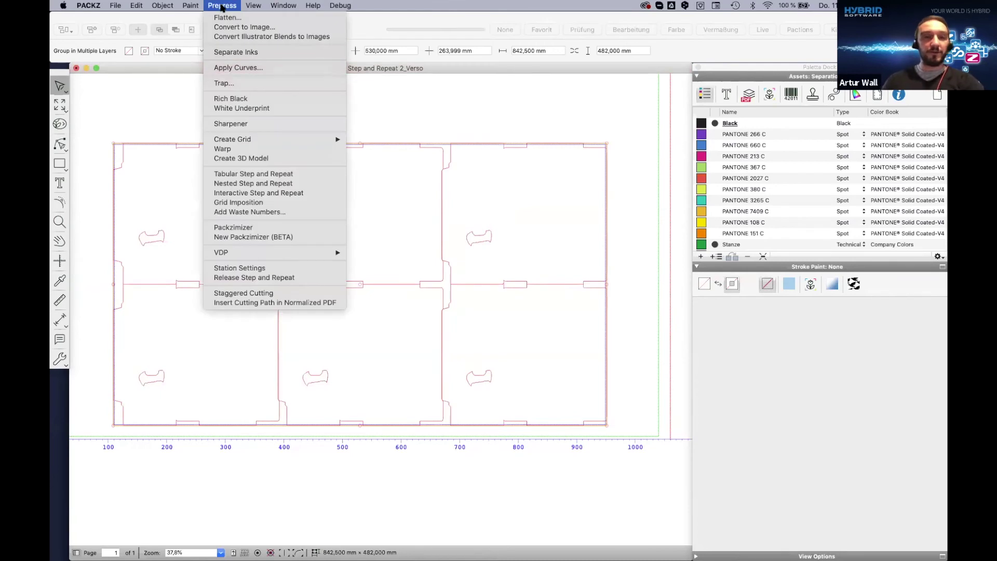
pyautogui.moveTo(260, 137)
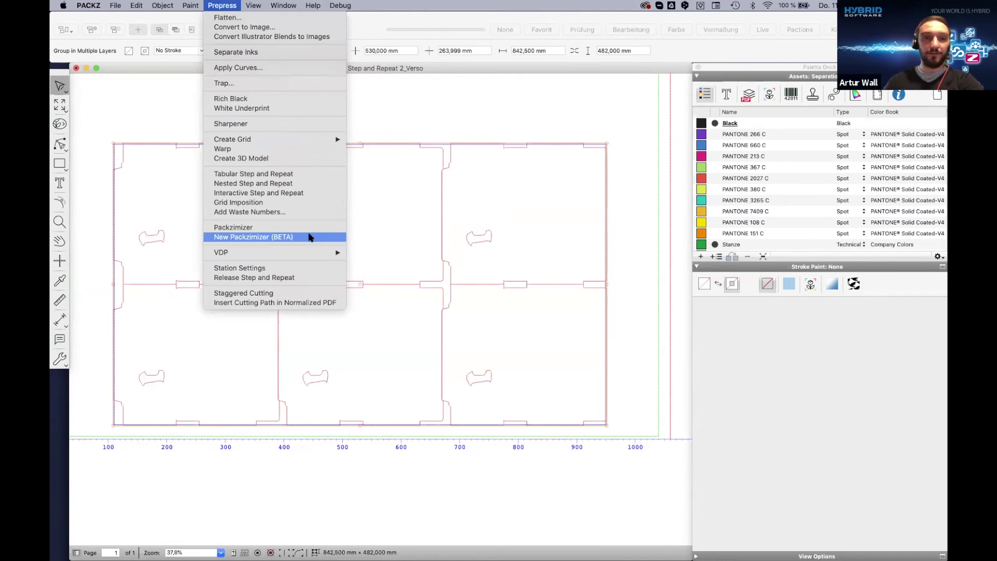
pyautogui.click(310, 236)
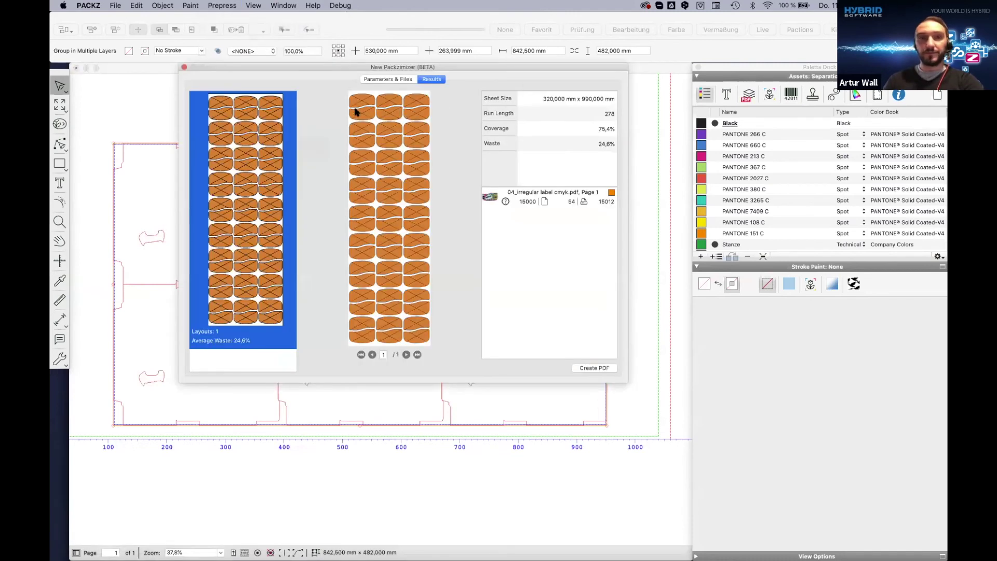
pyautogui.click(382, 79)
pyautogui.click(206, 365)
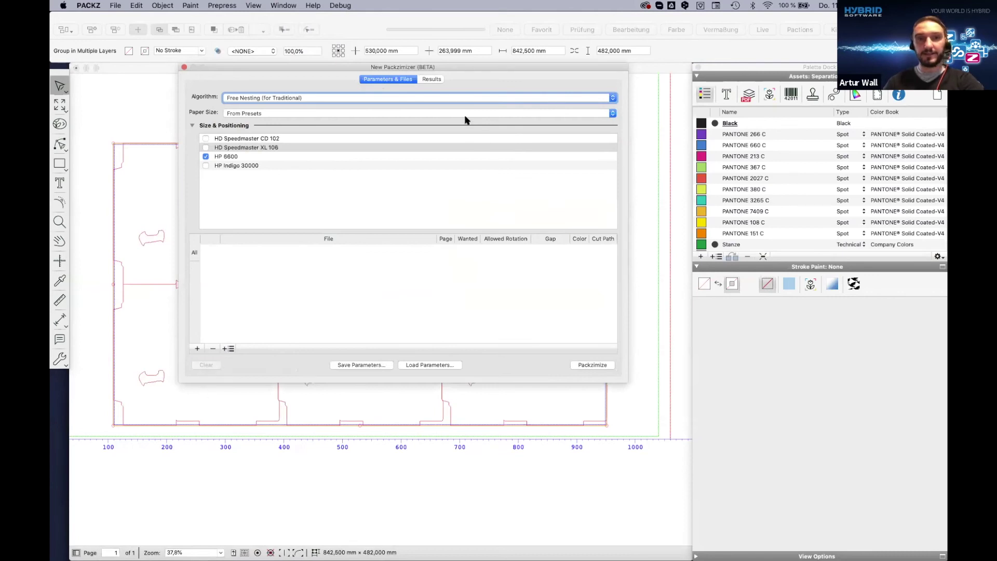
pyautogui.moveTo(243, 68); pyautogui.dragTo(229, 68)
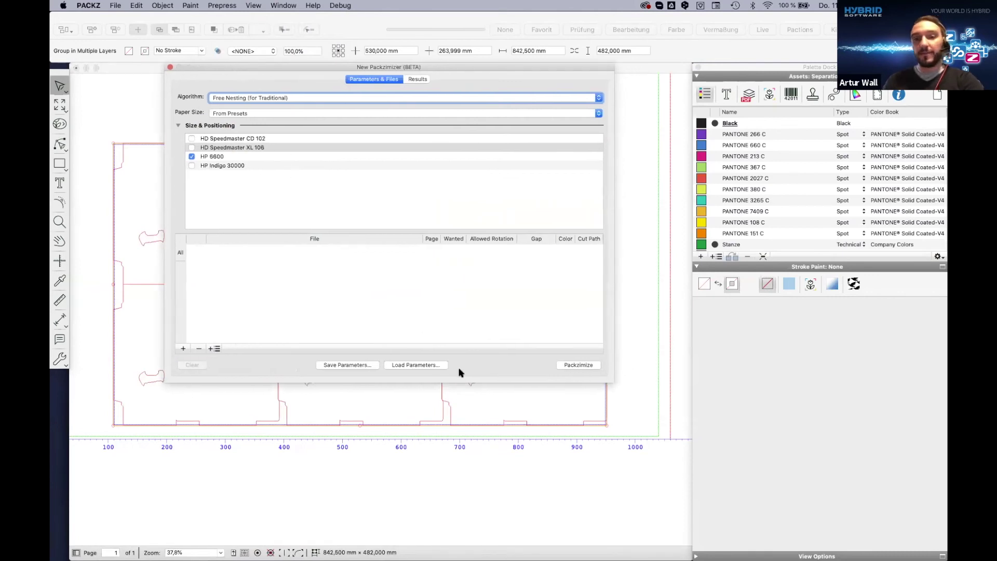
pyautogui.moveTo(610, 378); pyautogui.dragTo(665, 435)
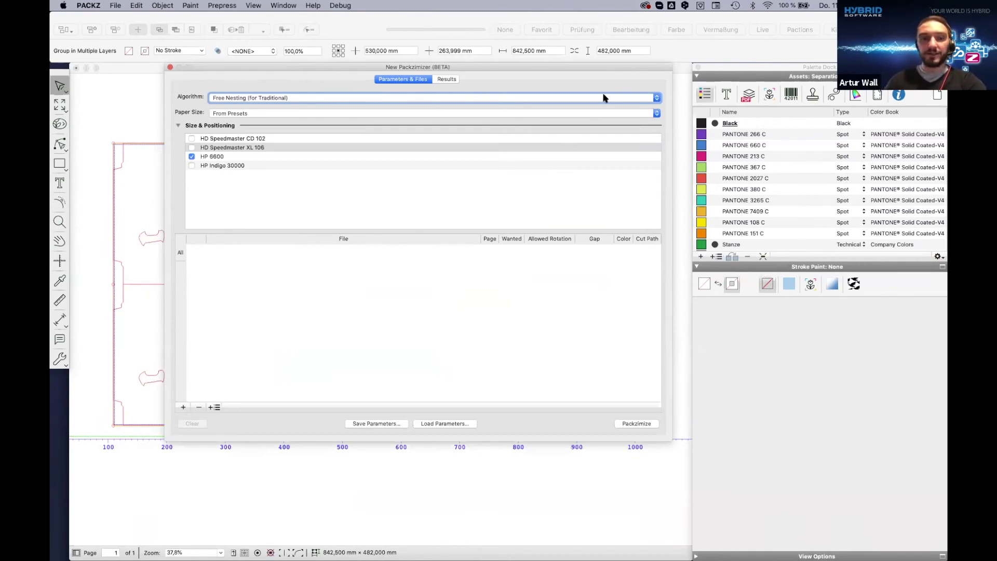
# Review the available nesting algorithms and try a user-defined paper size before returning to the paper presets
pyautogui.click(657, 99)
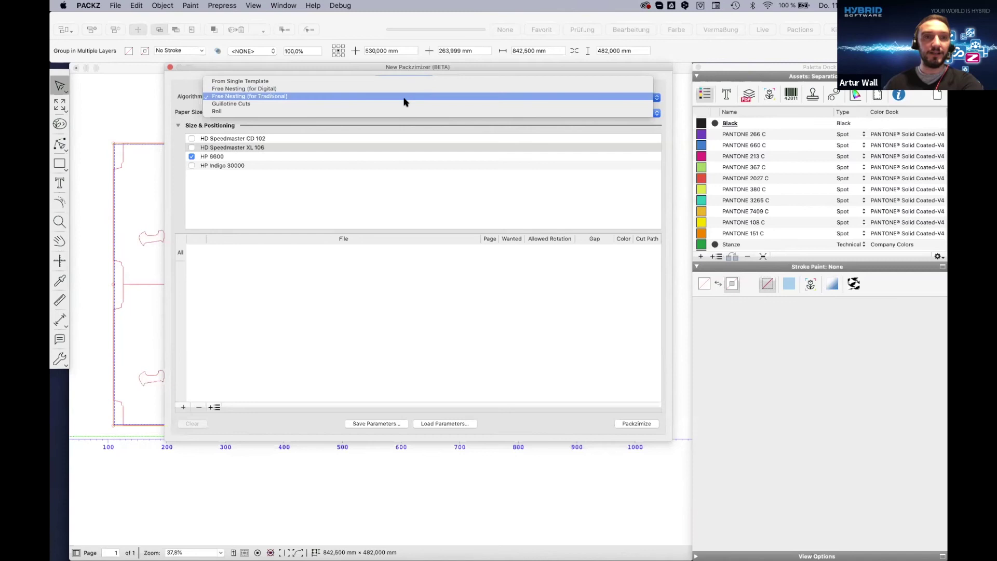
pyautogui.click(373, 100)
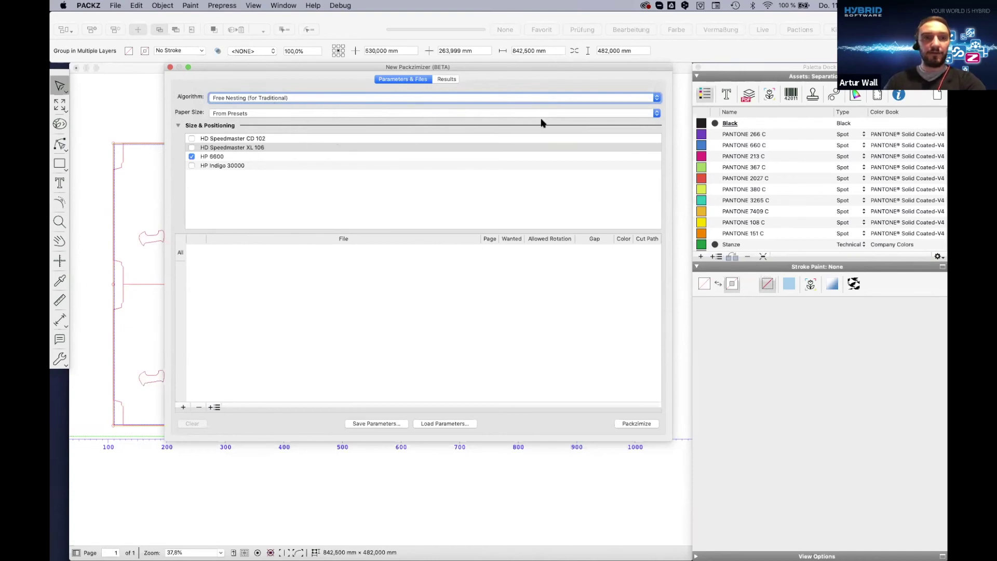
pyautogui.click(488, 114)
pyautogui.click(481, 104)
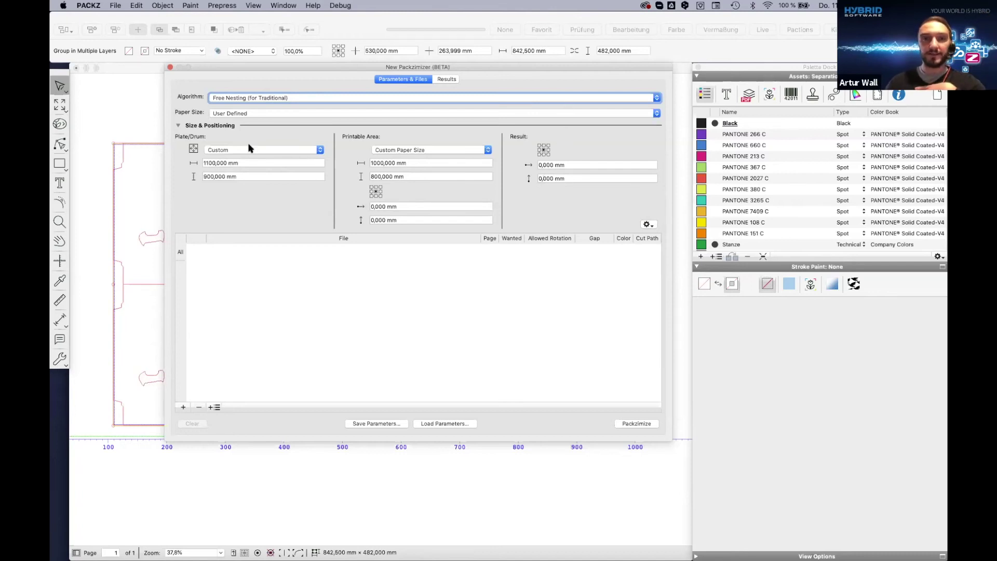
pyautogui.click(657, 113)
pyautogui.click(464, 120)
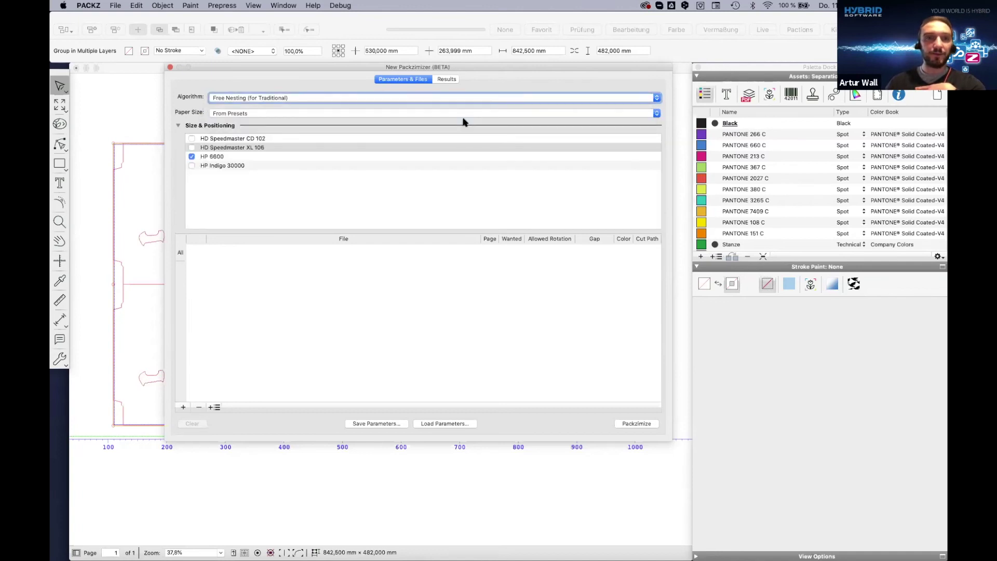
# Enable only the HD Speedmaster XL 106 and HP Indigo 30000 presets and add 07_folding_carton_packzimize.pdf and 08_folding_carton_packzimize.pdf
pyautogui.click(192, 147)
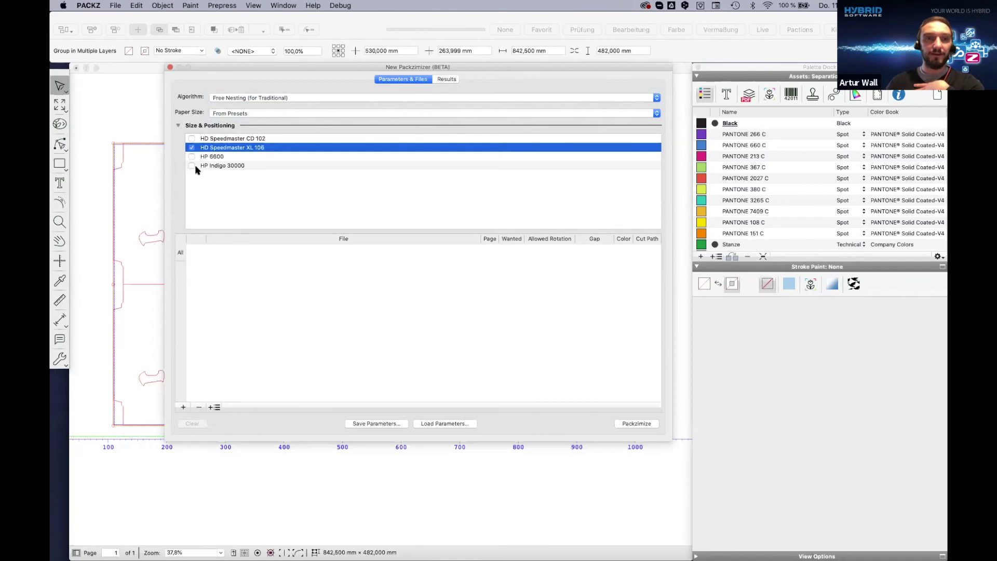
pyautogui.click(192, 166)
pyautogui.click(183, 407)
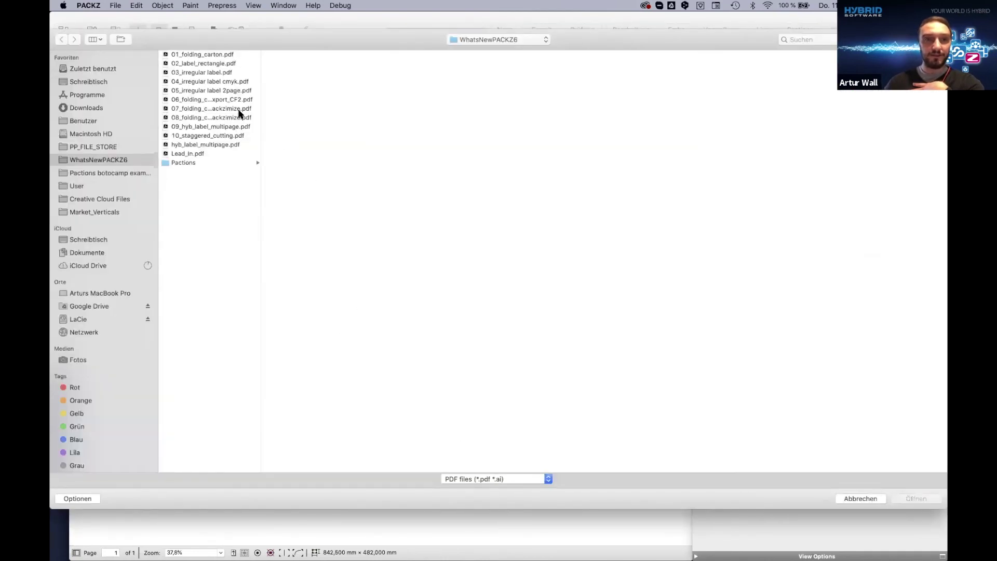
pyautogui.click(239, 109)
pyautogui.keyDown('shift'); pyautogui.click(236, 118); pyautogui.keyUp('shift')
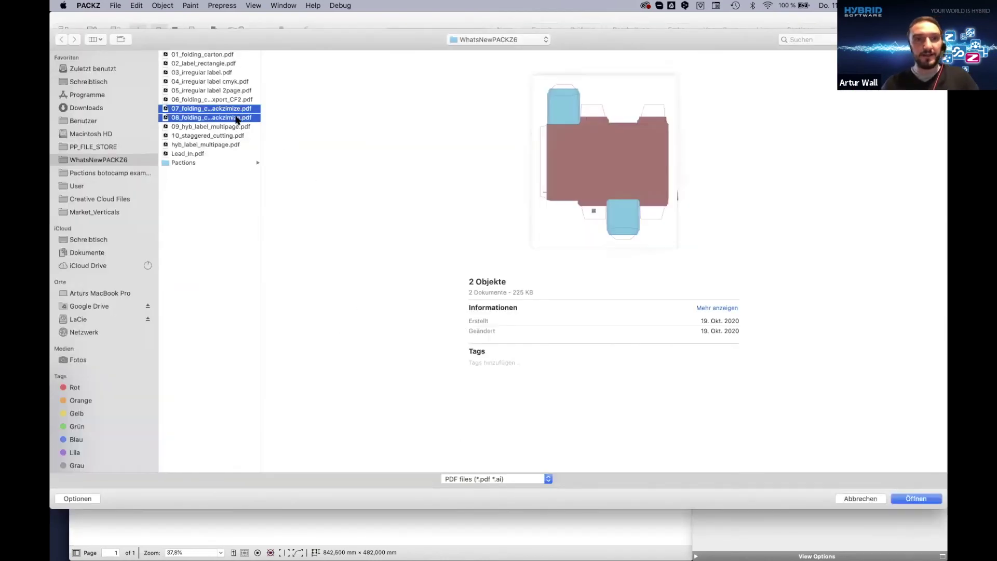
pyautogui.click(925, 501)
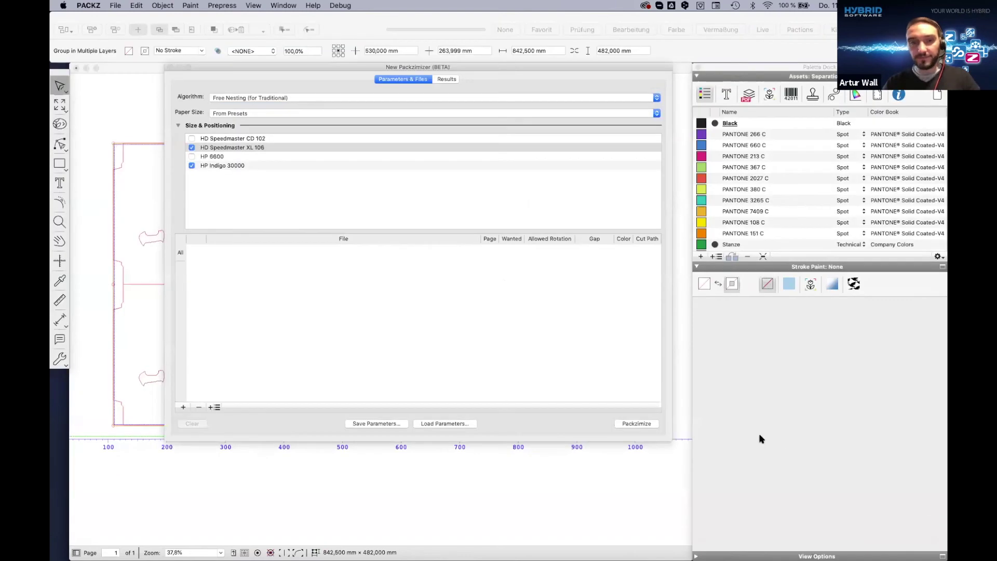
# Set the wanted quantities to 1550 for the 07 folding carton and 2300 for the 08 folding carton
pyautogui.doubleClick(513, 267)
pyautogui.write('55')
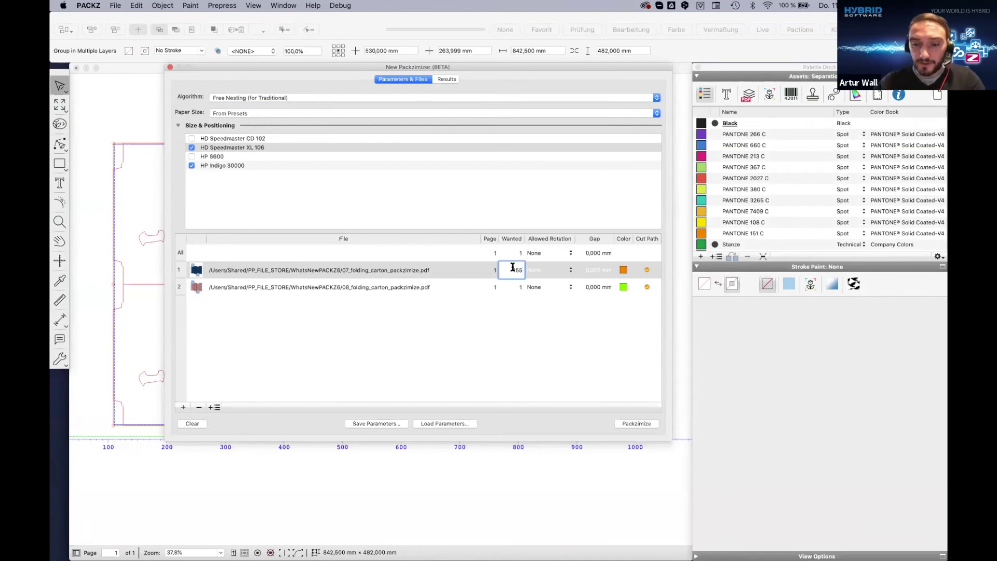
pyautogui.write('0')
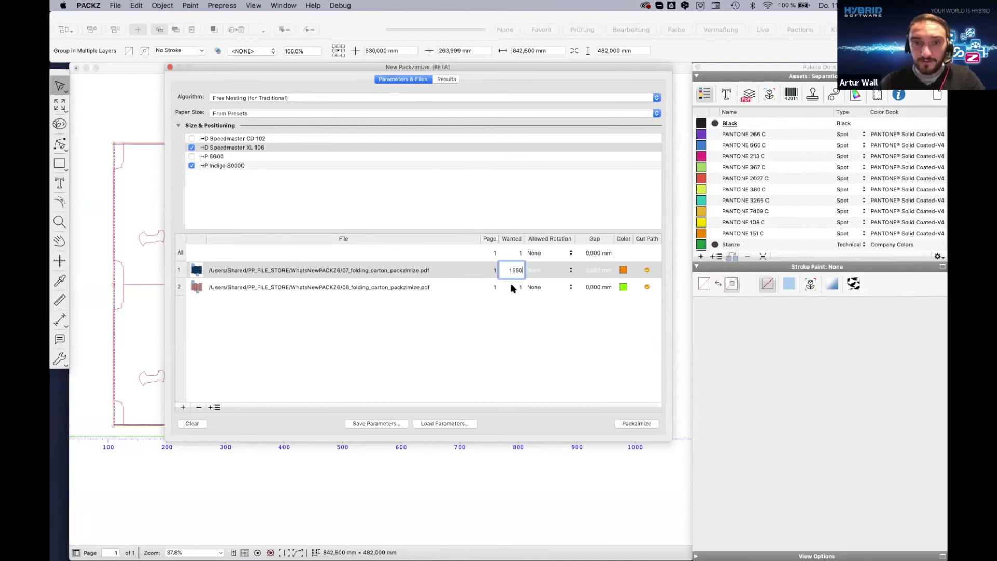
pyautogui.doubleClick(511, 285)
pyautogui.write('2300')
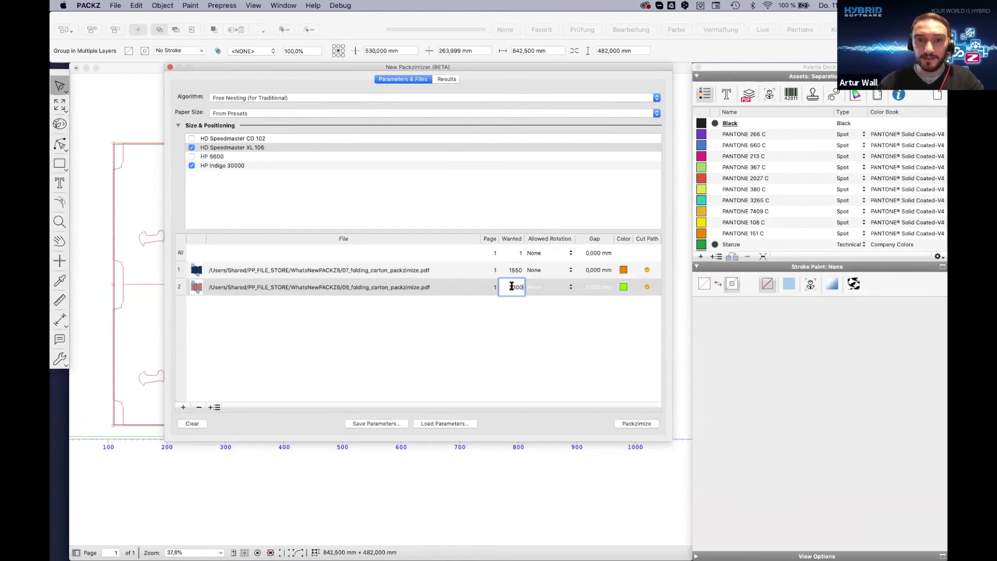
pyautogui.click(564, 335)
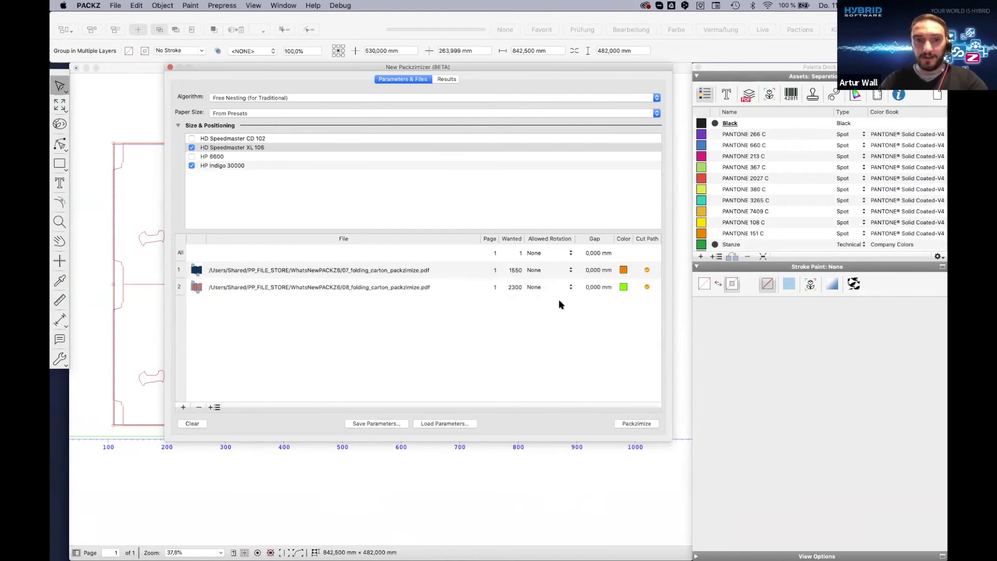
# Allow 180 rotation and set a 4 mm gap for all listed carton files
pyautogui.click(551, 252)
pyautogui.click(551, 253)
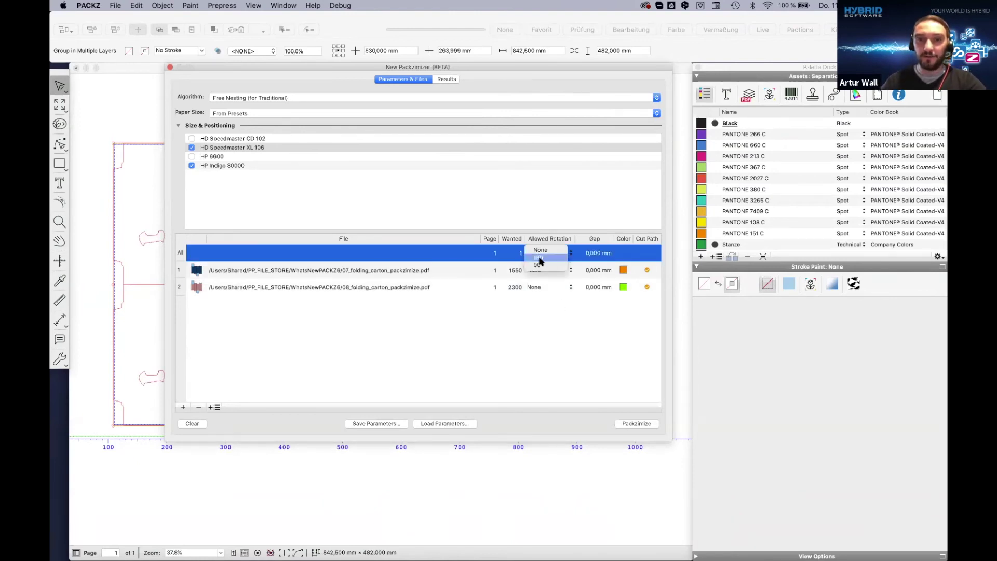
pyautogui.click(551, 257)
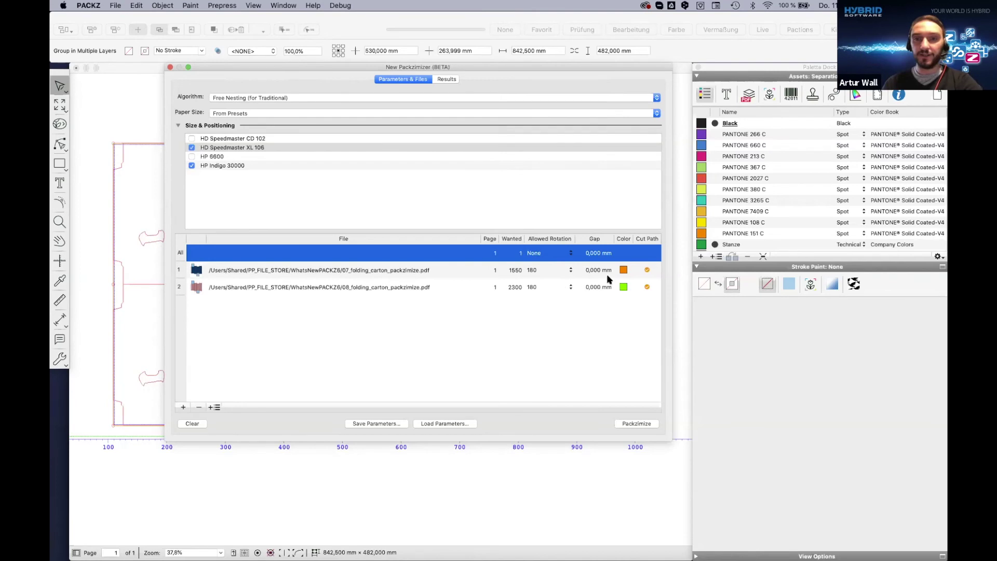
pyautogui.click(593, 252)
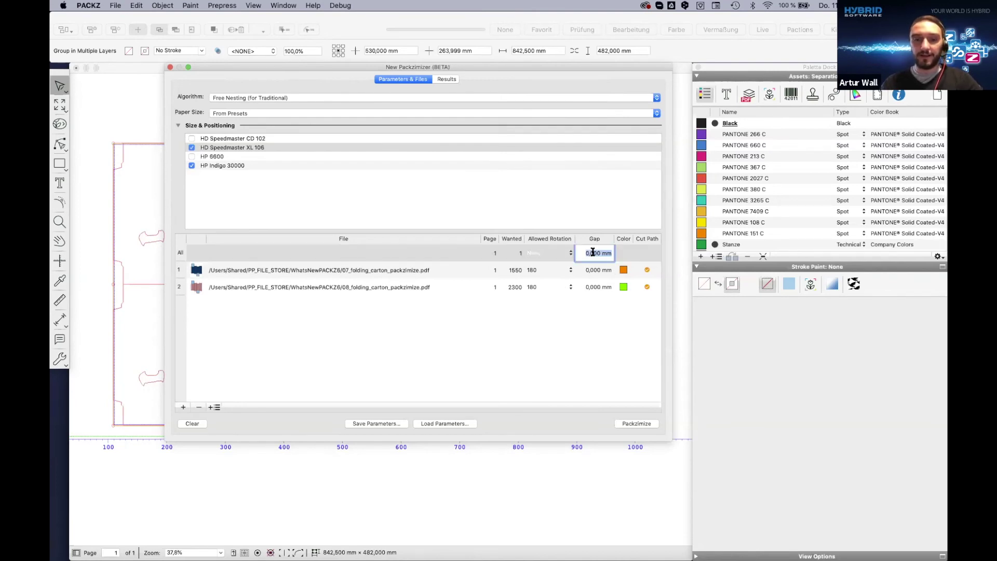
pyautogui.write('6')
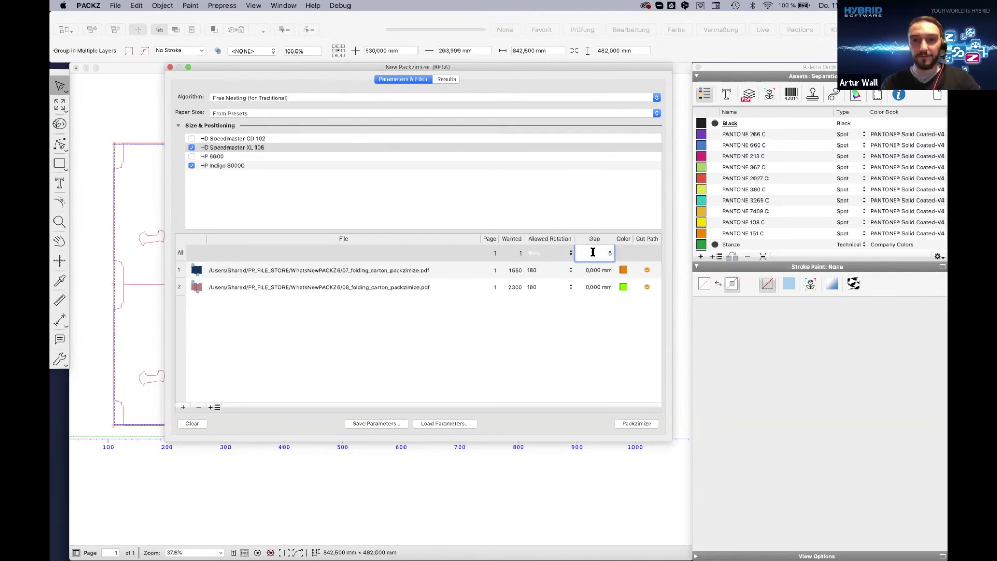
pyautogui.write('4')
pyautogui.press('Return')
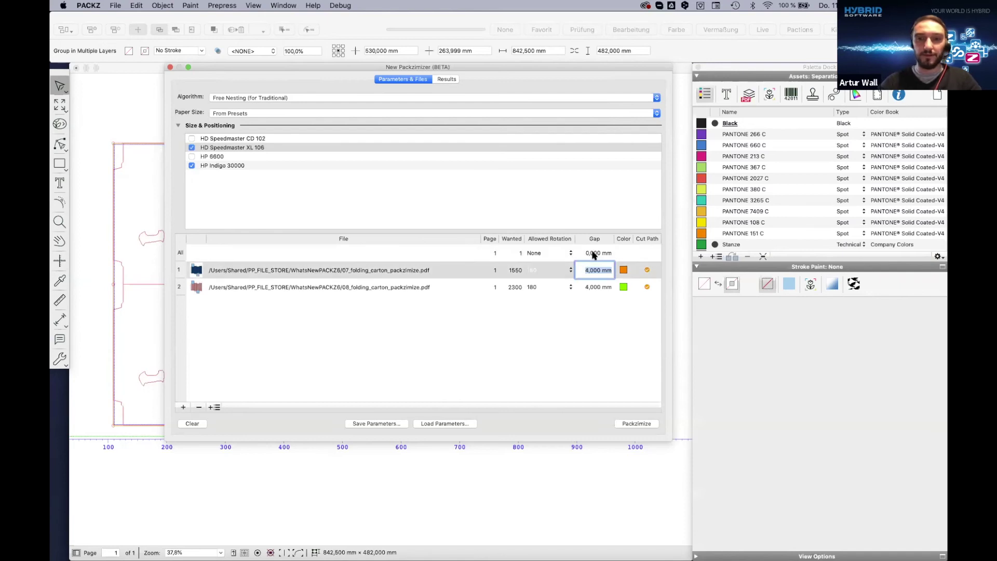
pyautogui.click(595, 345)
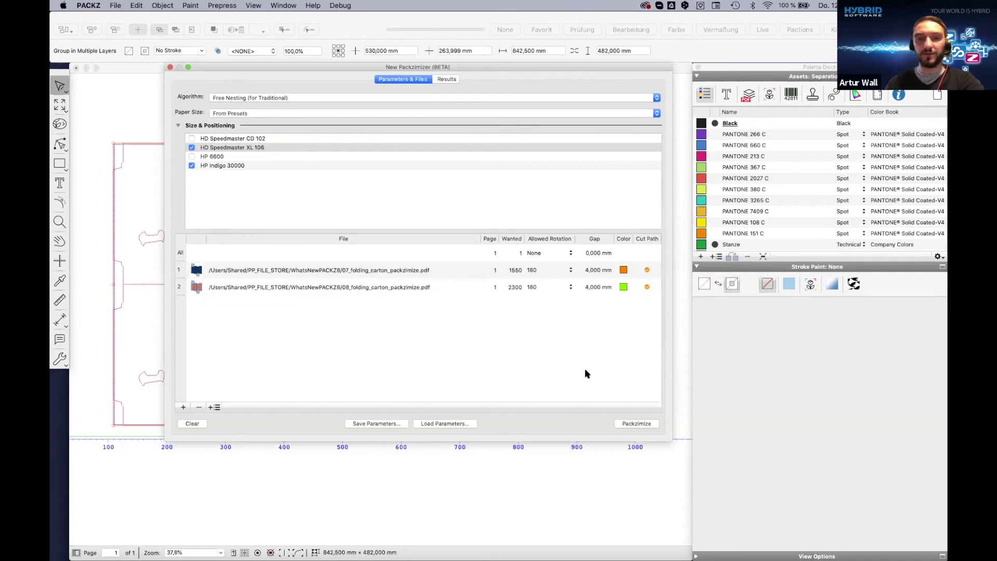
# Packzimize the job, compare the proposed layouts and their per-file quantities, and select the second layout
pyautogui.click(638, 424)
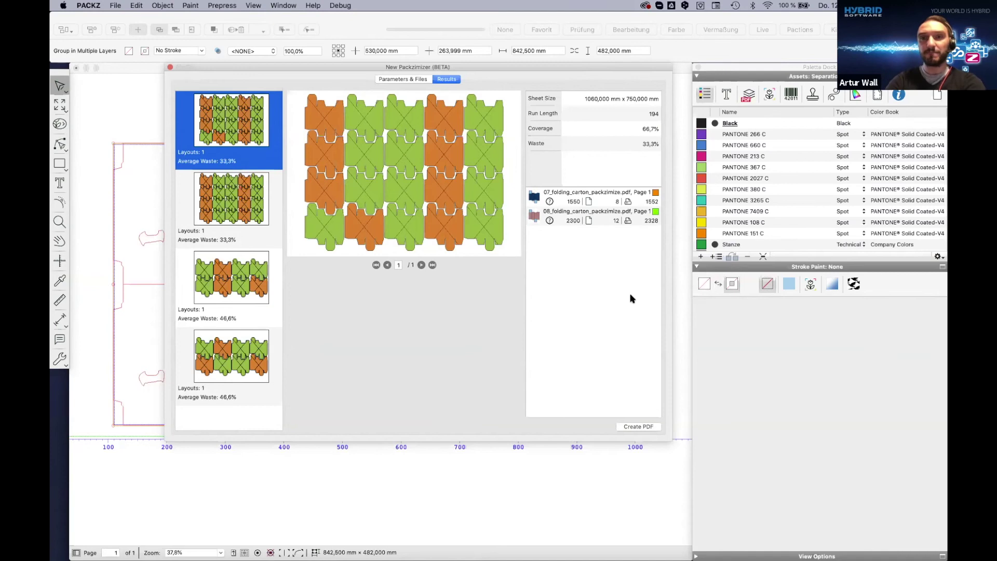
pyautogui.click(240, 198)
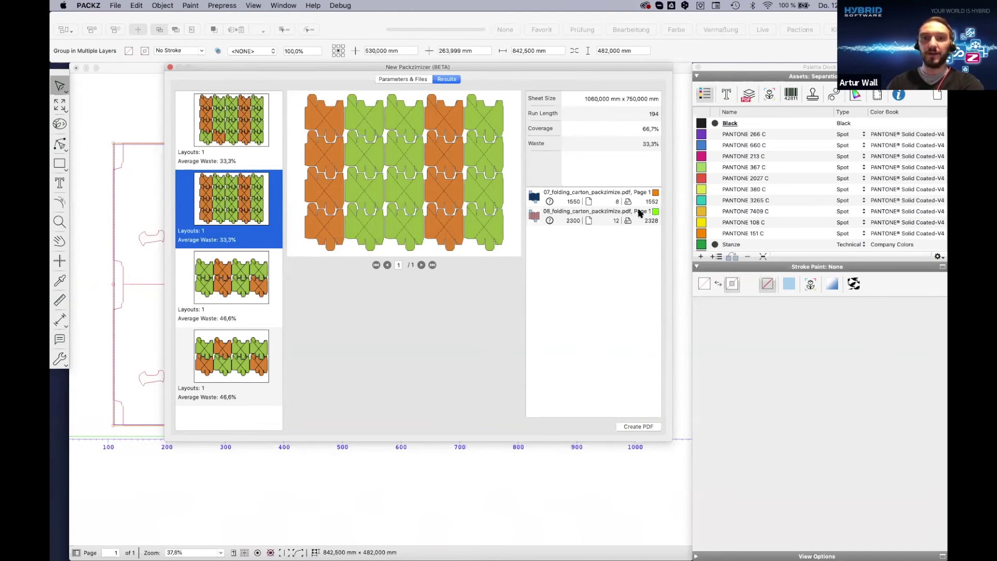
pyautogui.moveTo(640, 213)
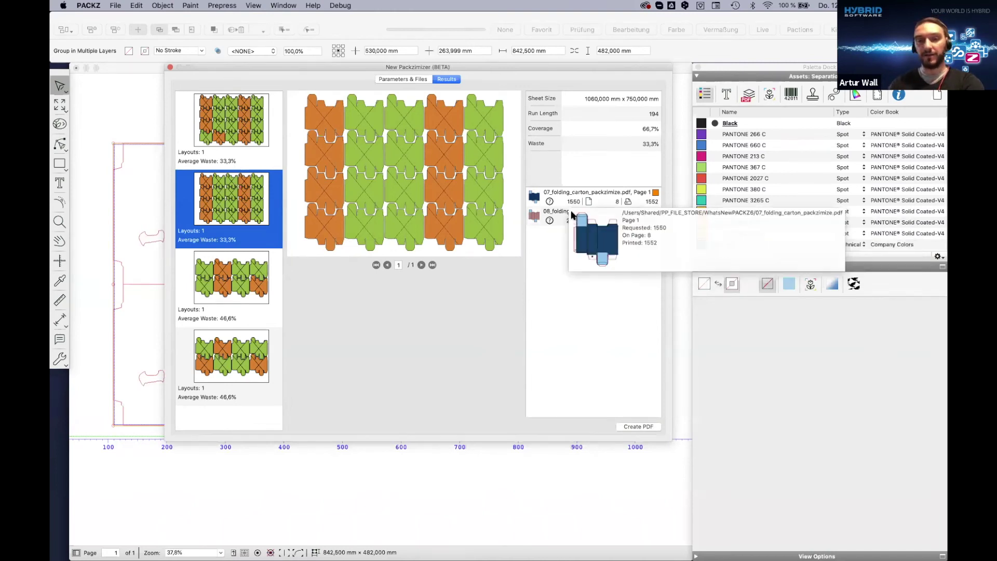
pyautogui.moveTo(600, 223)
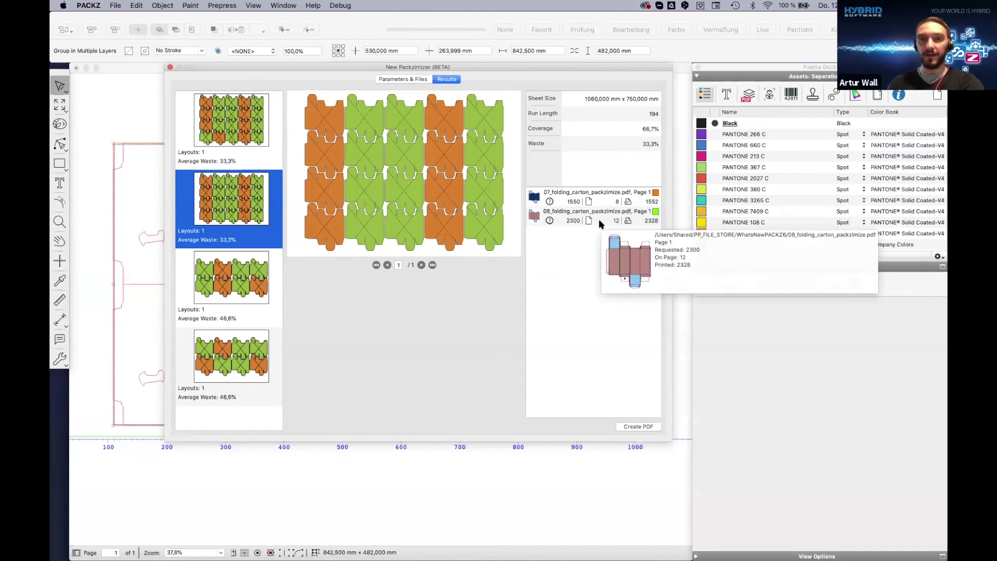
pyautogui.moveTo(613, 205)
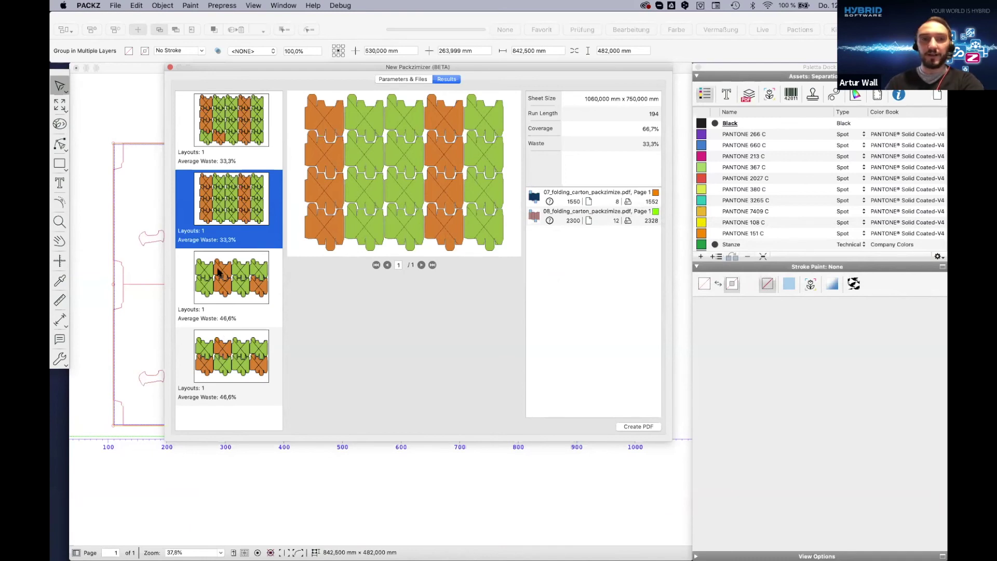
pyautogui.click(237, 280)
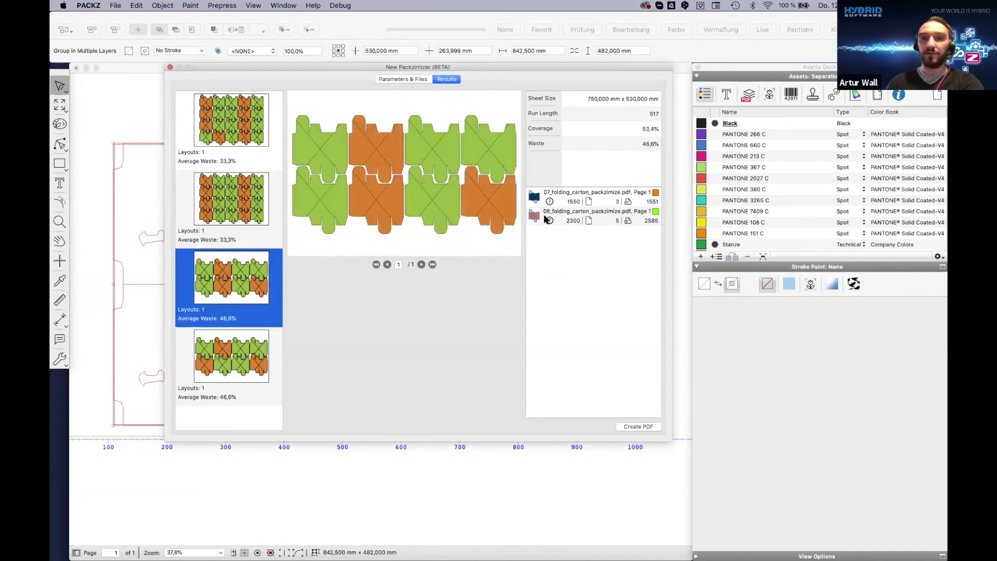
pyautogui.click(233, 201)
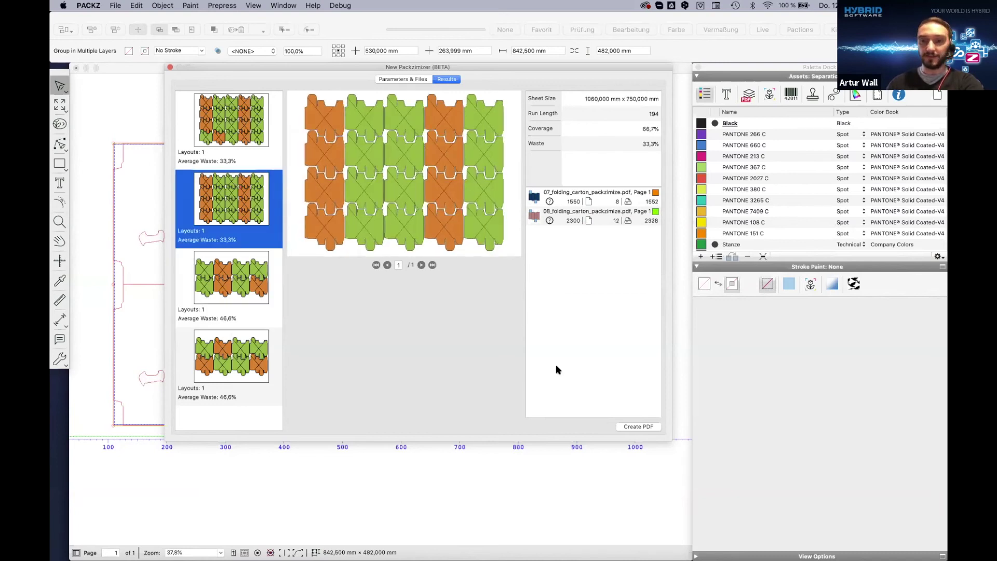
# Create a PDF from the selected layout and display its carton artwork in full colour instead of wireframe
pyautogui.click(645, 426)
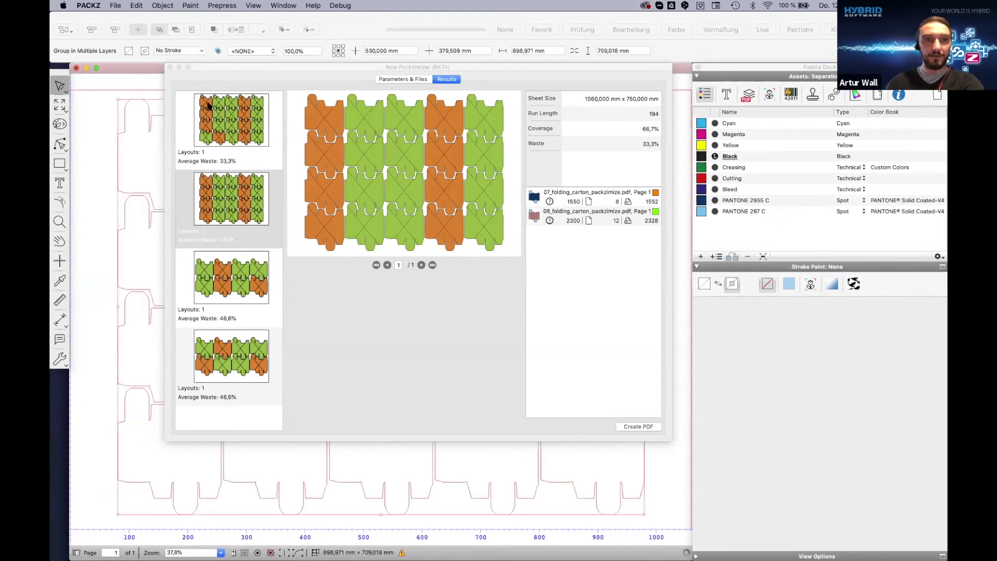
pyautogui.click(176, 30)
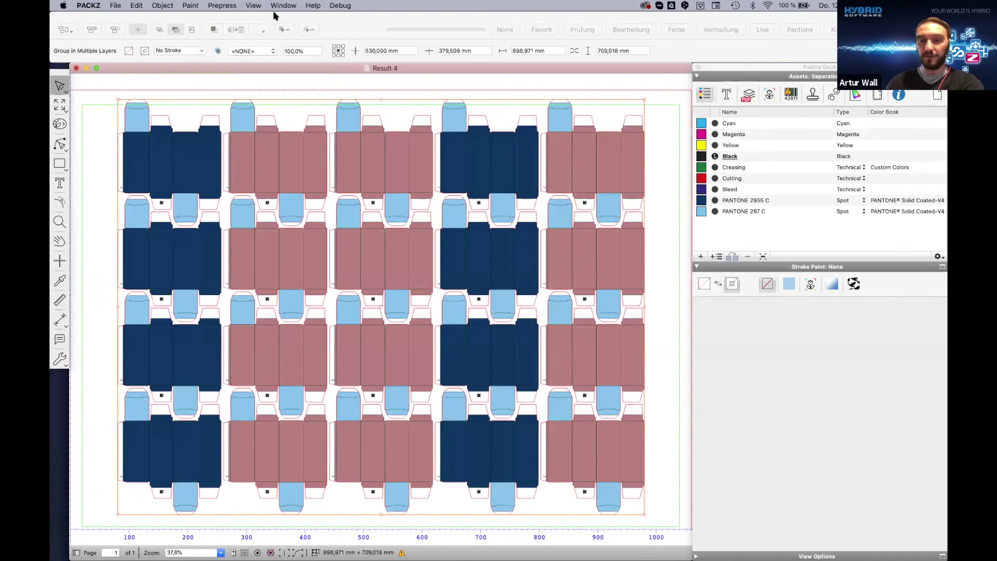
# Set the bleed and the common lines bleed to 2 mm for the carton stations in Nested Step and Repeat
pyautogui.click(227, 6)
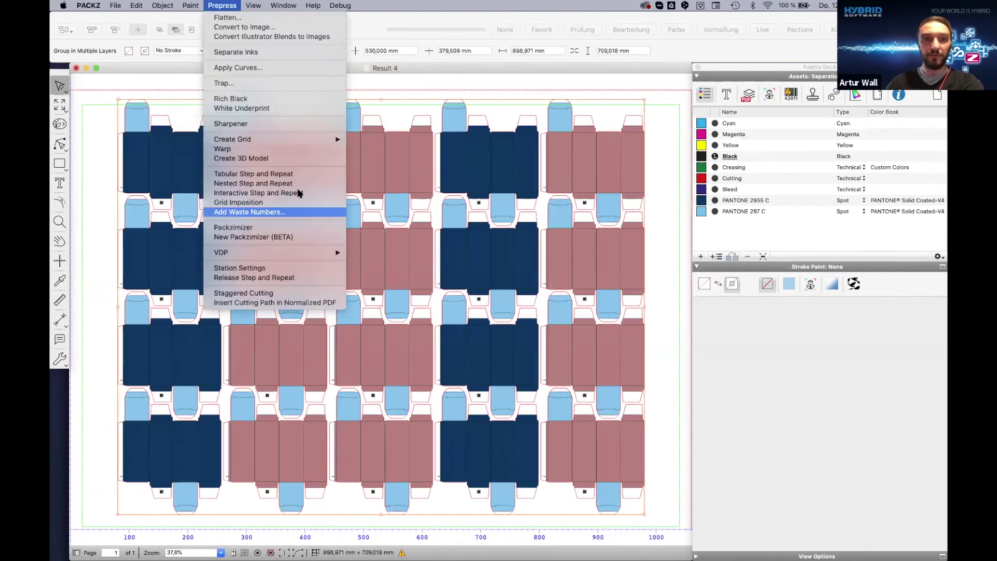
pyautogui.click(292, 185)
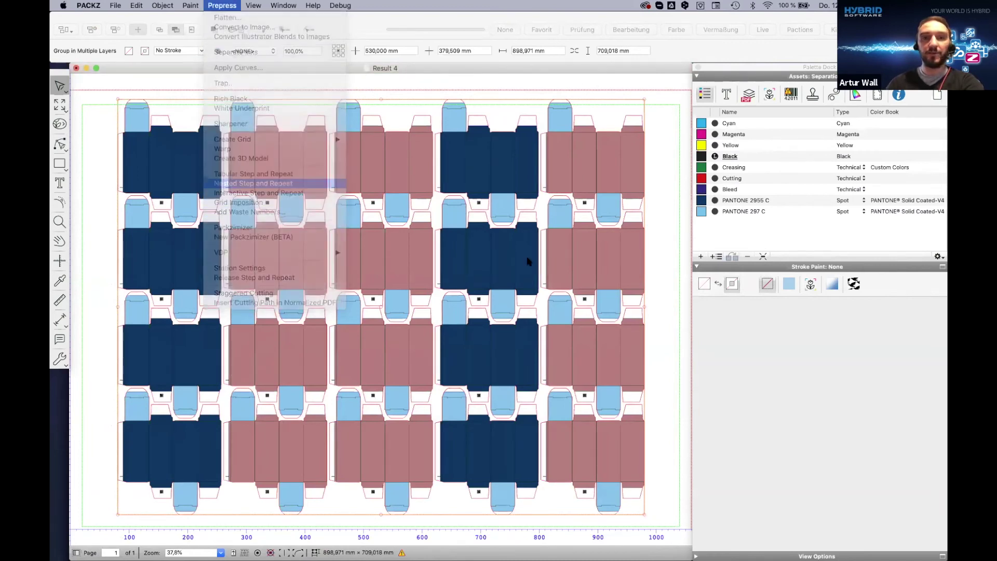
pyautogui.moveTo(512, 92); pyautogui.dragTo(605, 101)
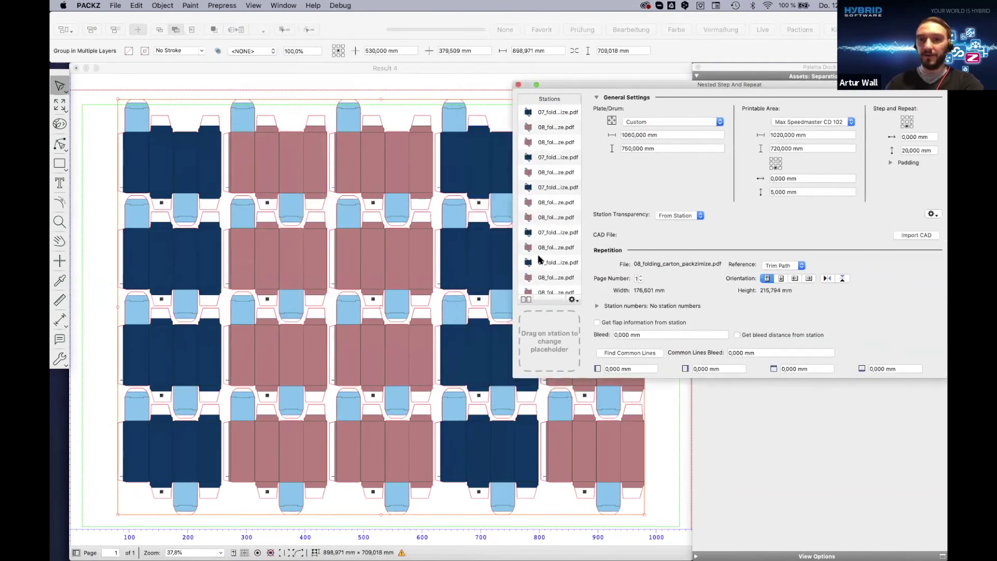
pyautogui.click(620, 333)
pyautogui.write('2')
pyautogui.press('Tab')
pyautogui.write('2')
pyautogui.press('Return')
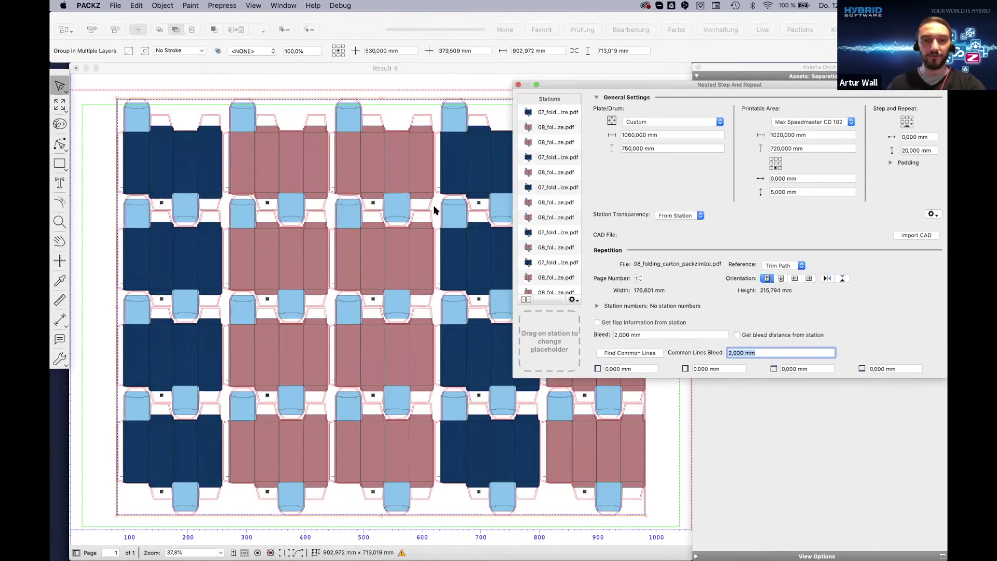
pyautogui.hscroll(-2, 434, 210)
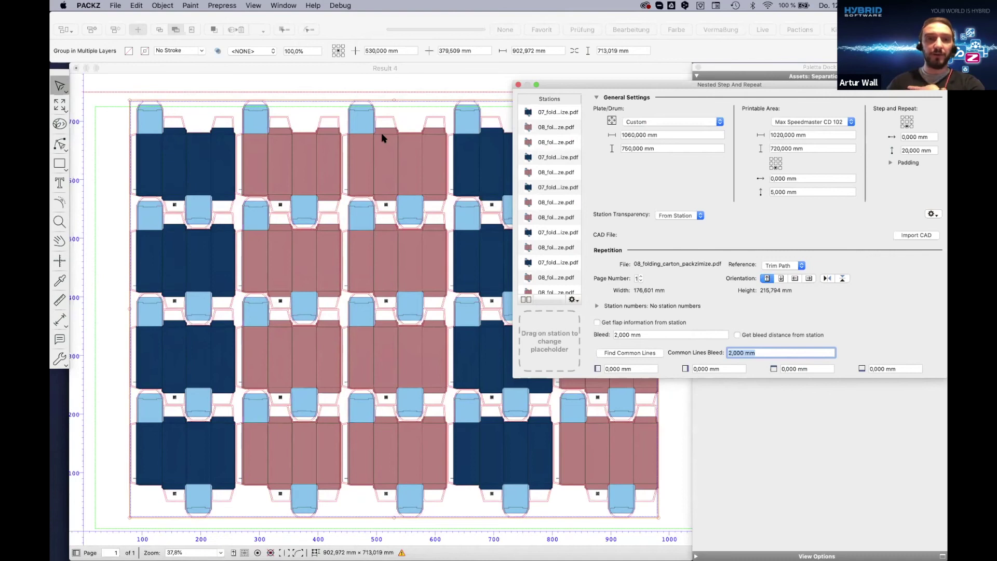
pyautogui.hscroll(10, 383, 138)
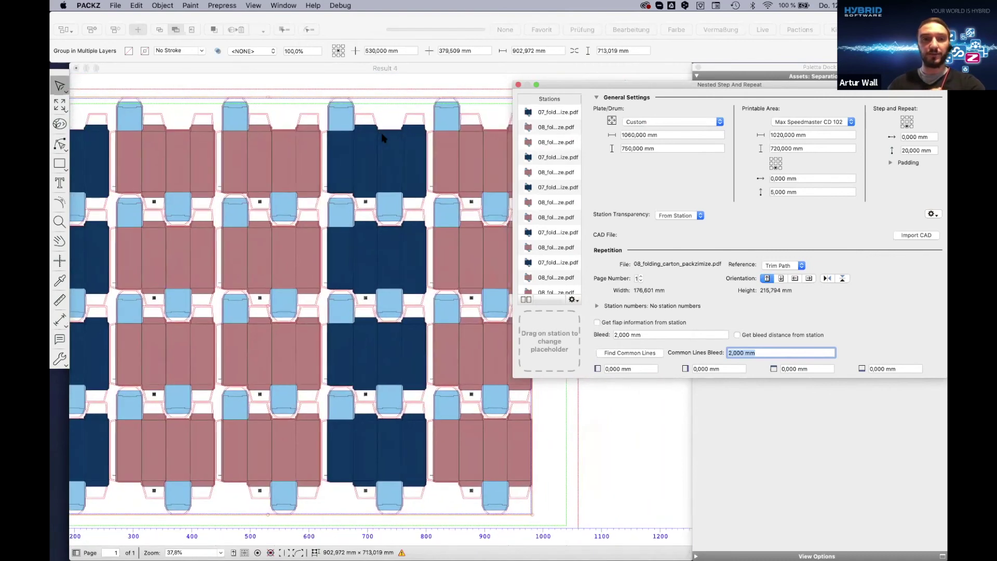
pyautogui.hscroll(-5, 383, 138)
pyautogui.scroll(2, 383, 137)
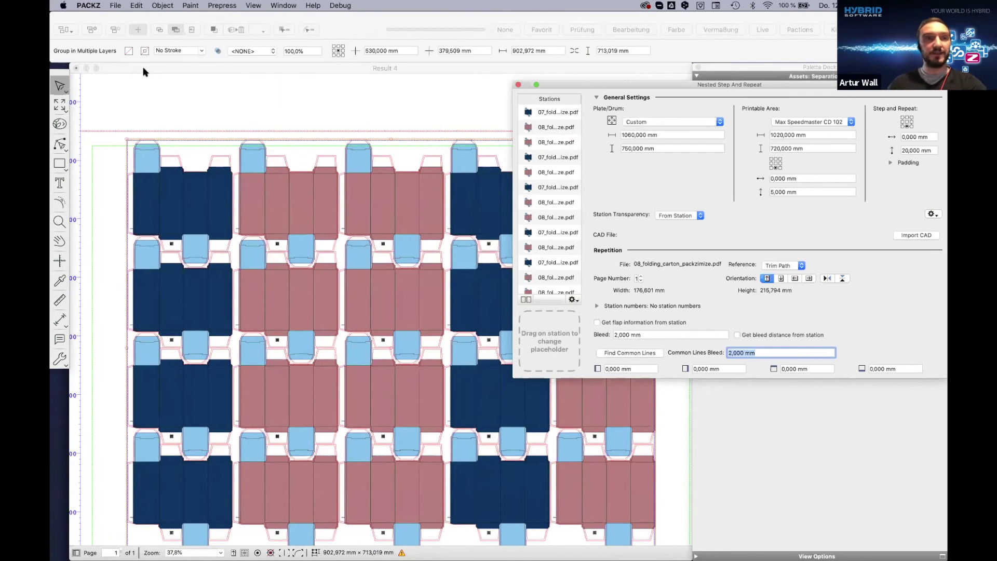
# Return to the parameters of New Packzimizer (BETA) and clear the carton files from the job
pyautogui.click(226, 6)
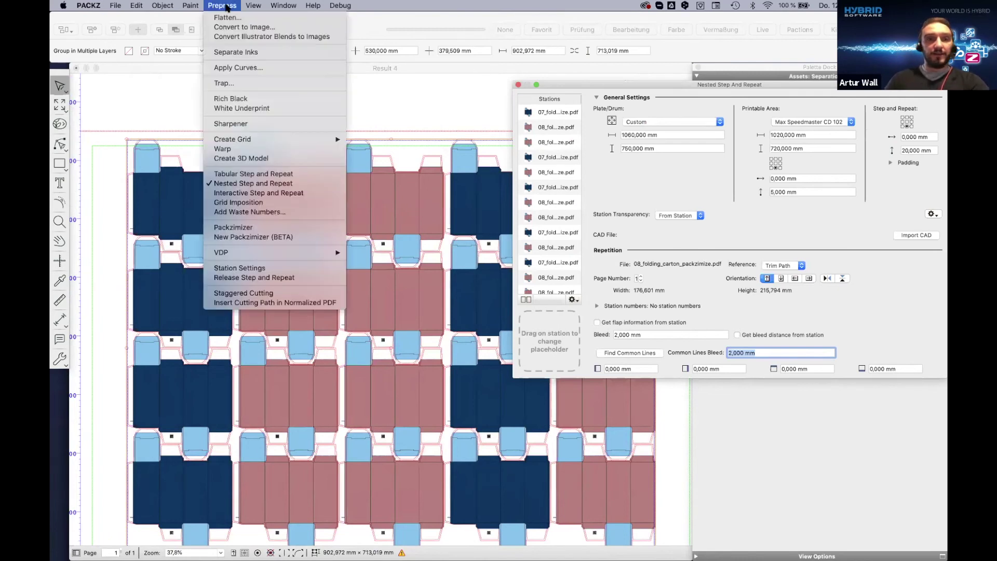
pyautogui.moveTo(231, 7)
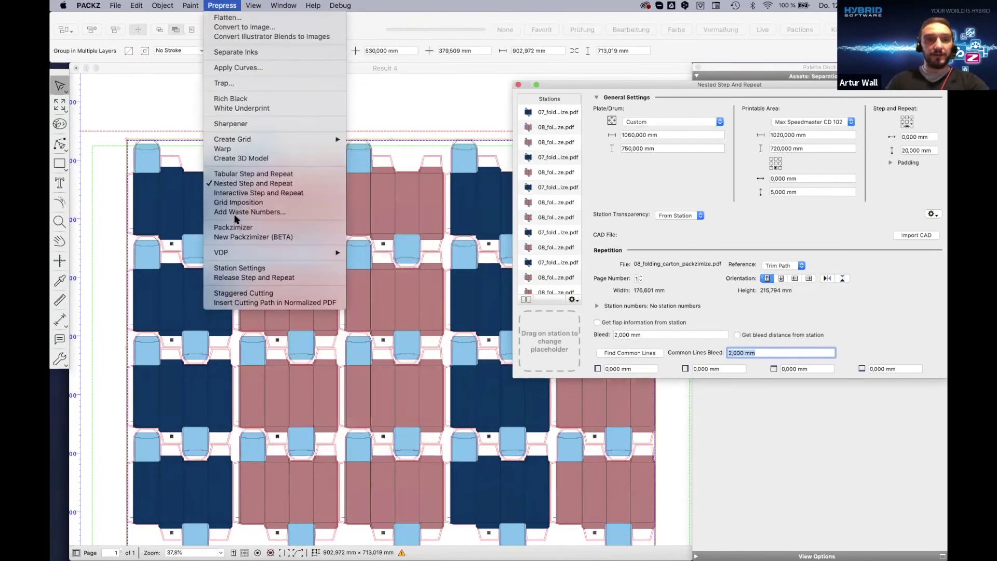
pyautogui.click(241, 238)
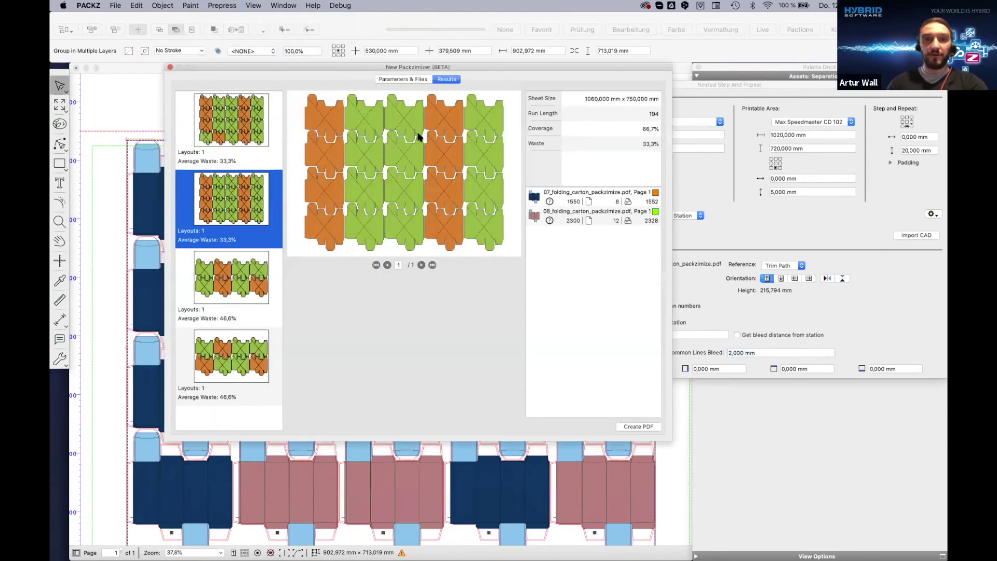
pyautogui.click(399, 79)
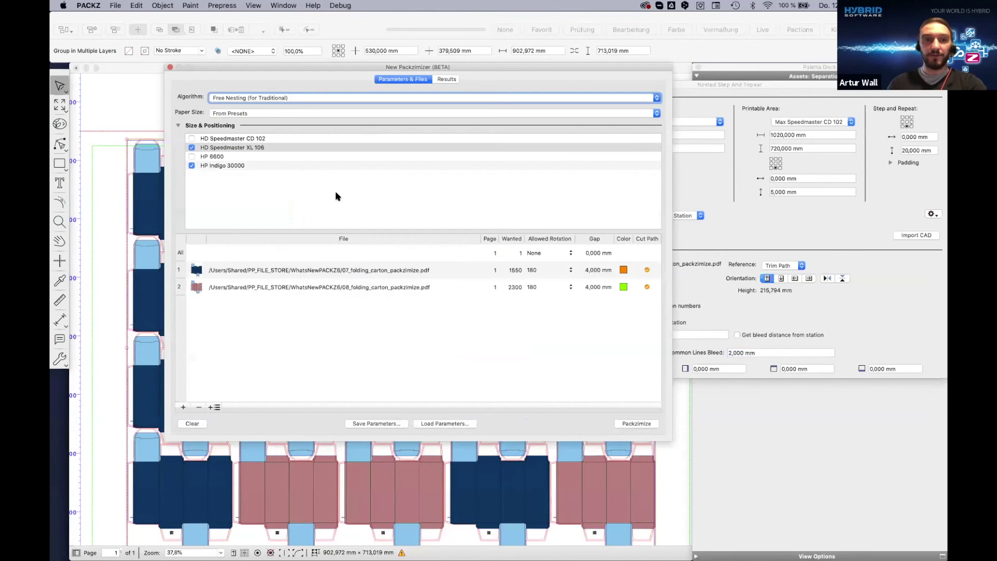
pyautogui.click(192, 424)
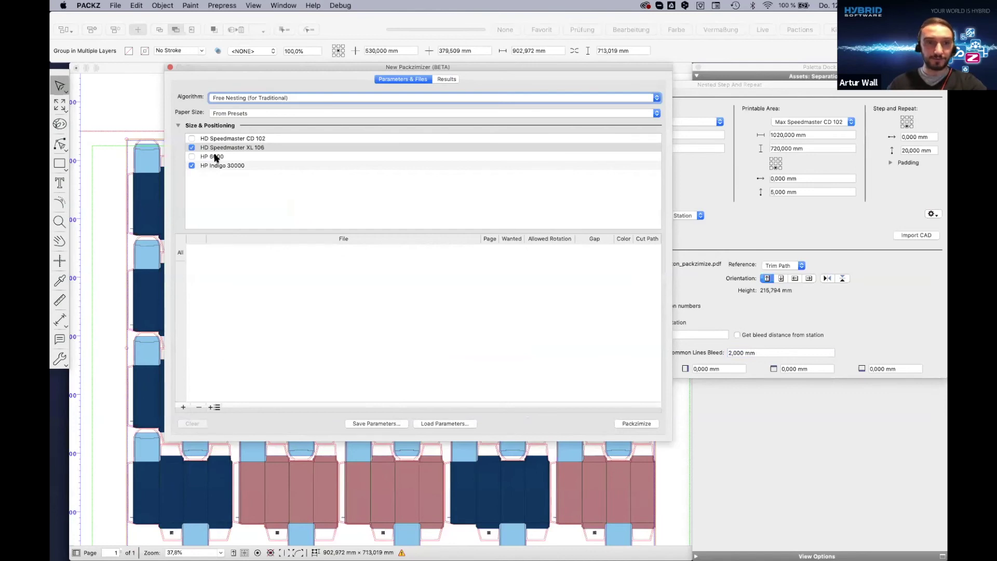
# Enable only the HP 6600 paper size preset, disabling HD Speedmaster XL 106 and HP Indigo 30000
pyautogui.click(190, 150)
pyautogui.click(192, 147)
pyautogui.click(192, 156)
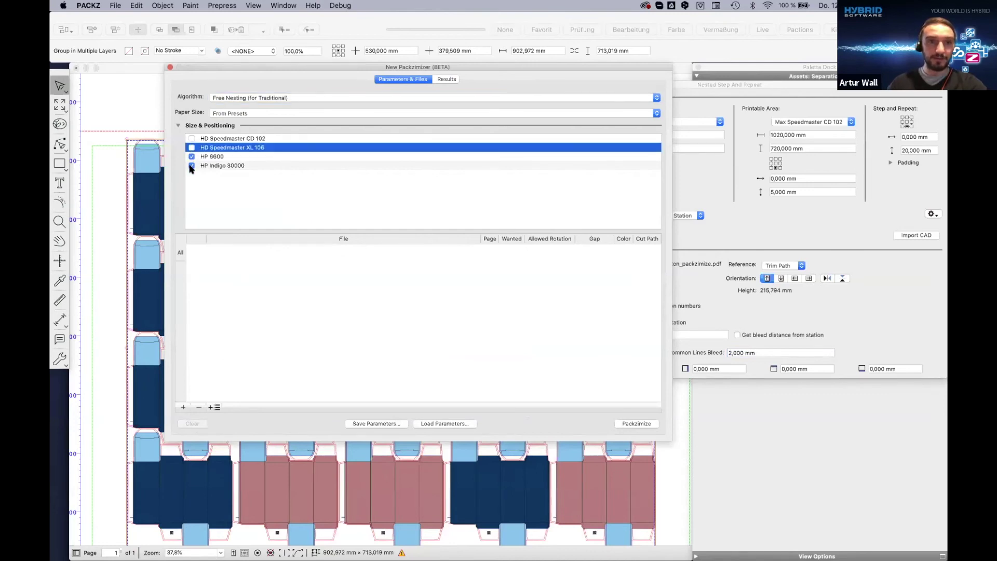
pyautogui.click(191, 166)
# Add 04_irregular label cmyk.pdf from the WhatsNewPACKZ6 folder to the Packzimizer file list
pyautogui.click(183, 408)
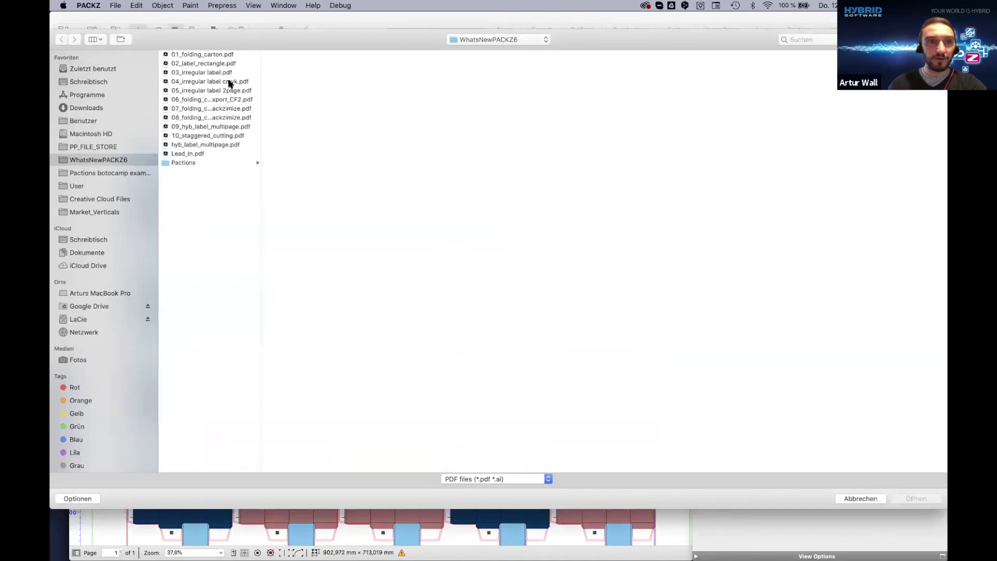
pyautogui.click(229, 81)
pyautogui.doubleClick(231, 81)
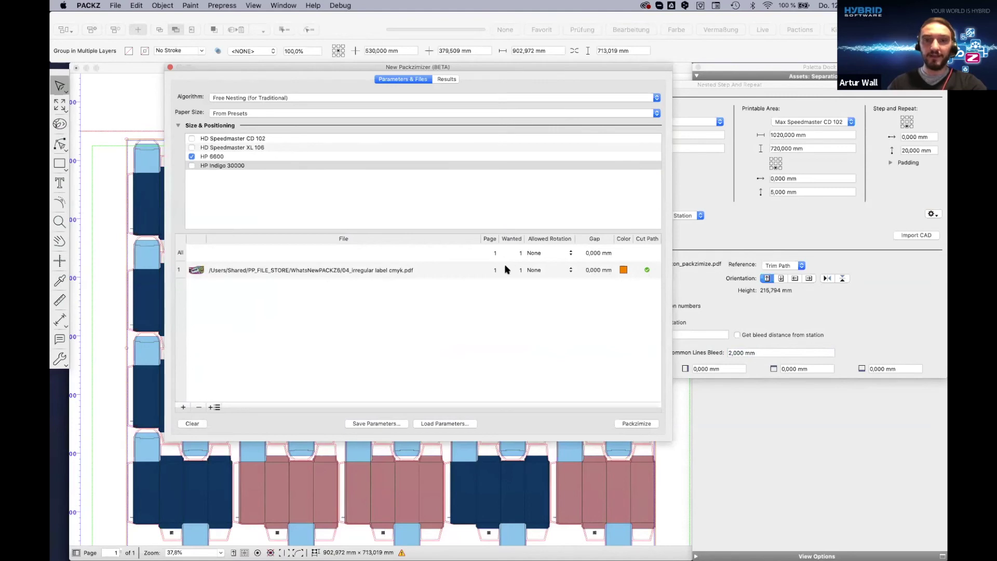
# Set the label file's wanted quantity to 15000, its allowed rotation to 90 and its gap to 6 mm
pyautogui.doubleClick(518, 271)
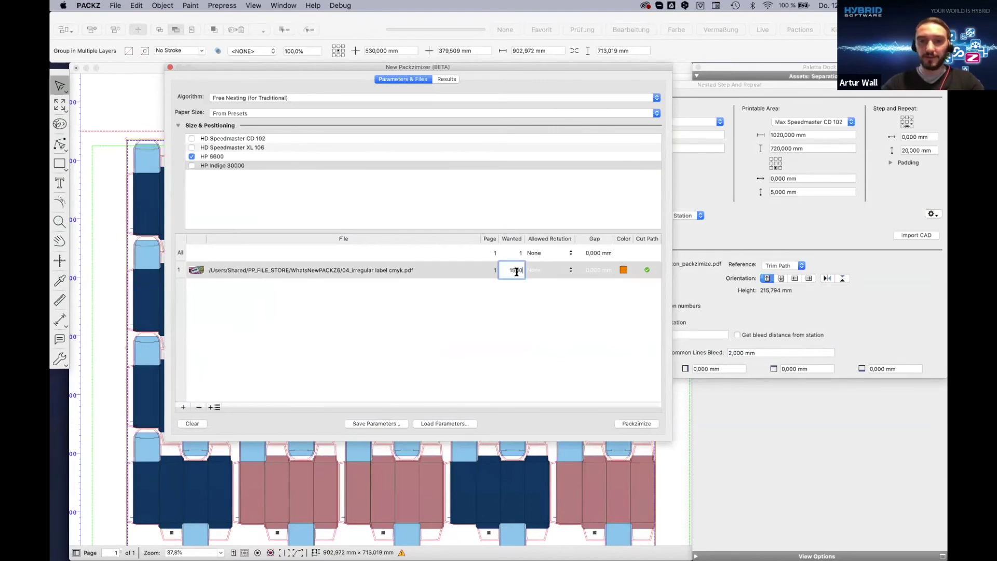
pyautogui.write('15000')
pyautogui.click(526, 294)
pyautogui.click(551, 271)
pyautogui.click(550, 270)
pyautogui.click(553, 283)
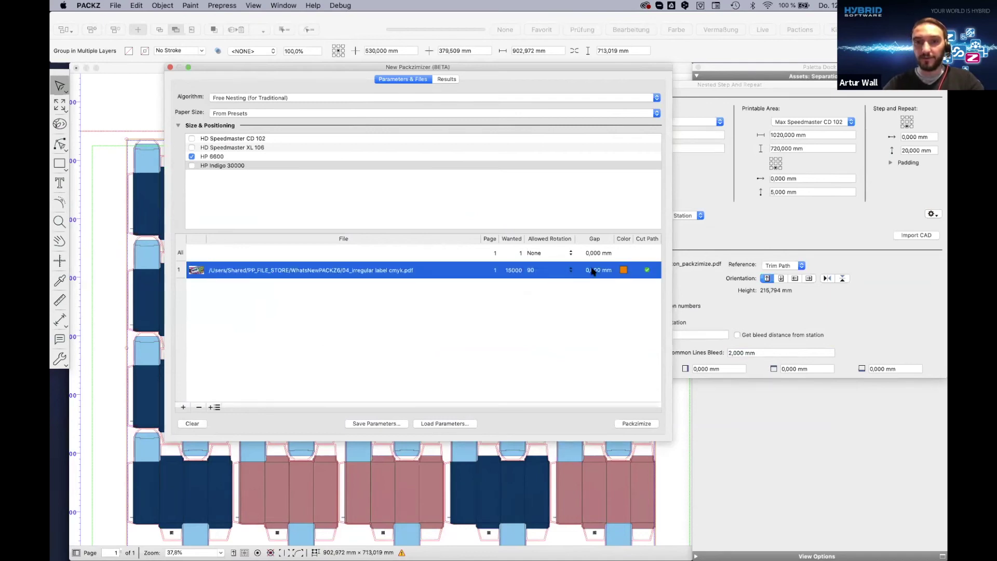
pyautogui.doubleClick(593, 271)
pyautogui.write('6')
pyautogui.press('Return')
pyautogui.click(604, 302)
# Packzimize the label job, create a PDF from the proposed layout and inspect the nested labels
pyautogui.click(631, 423)
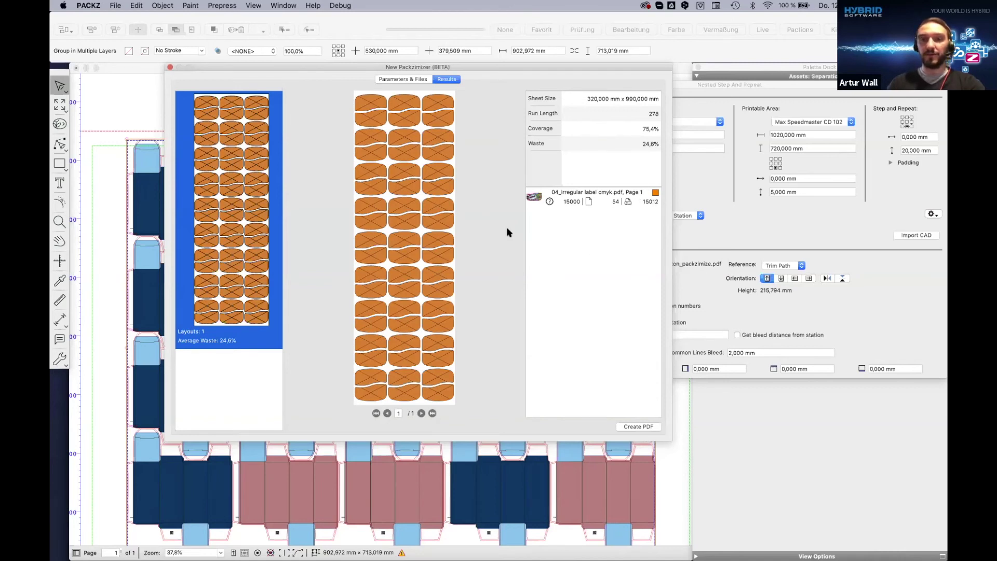
pyautogui.click(640, 426)
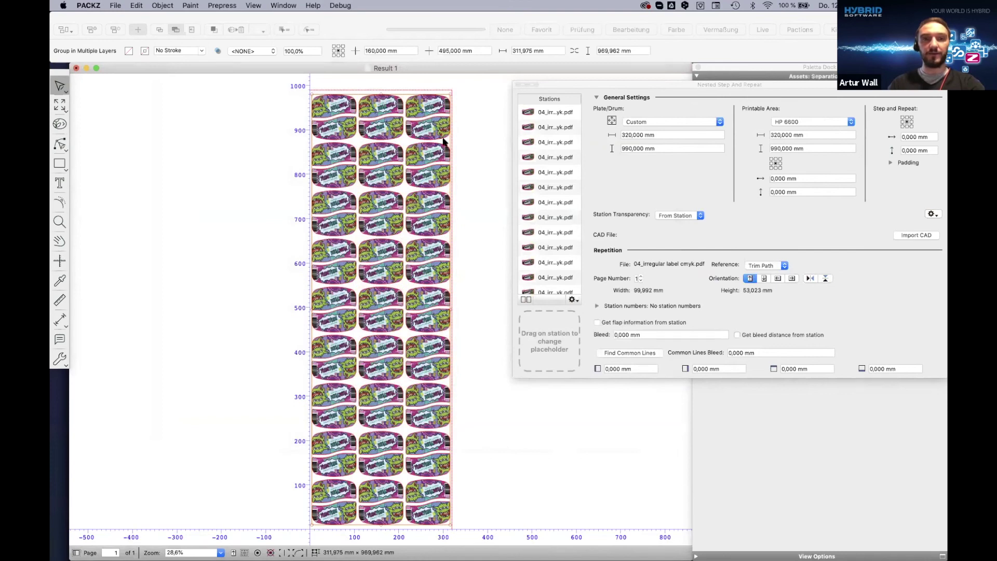
pyautogui.hscroll(3, 444, 142)
pyautogui.scroll(2, 444, 141)
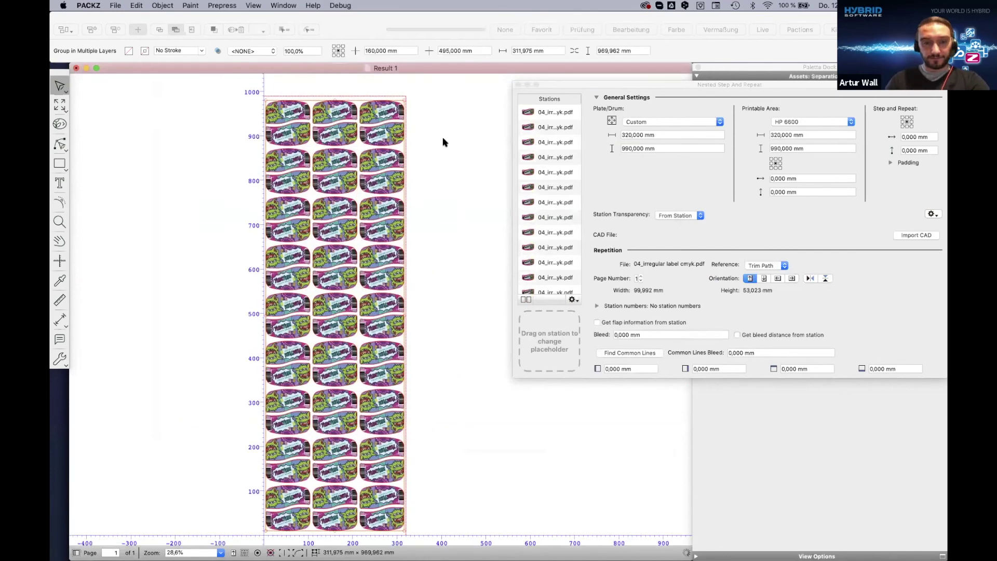
pyautogui.scroll(-3, 385, 143)
pyautogui.hscroll(-1, 385, 143)
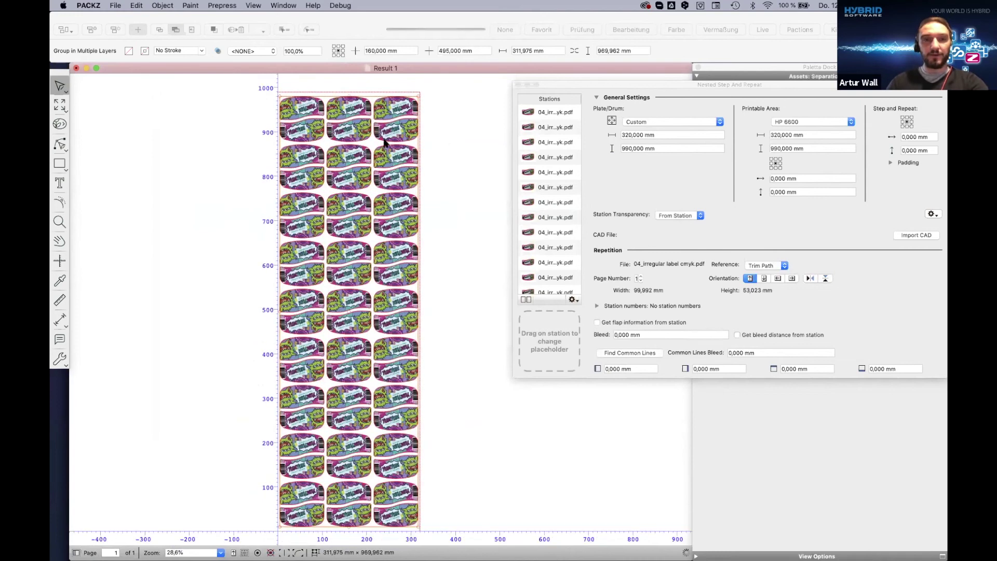
pyautogui.scroll(2, 385, 143)
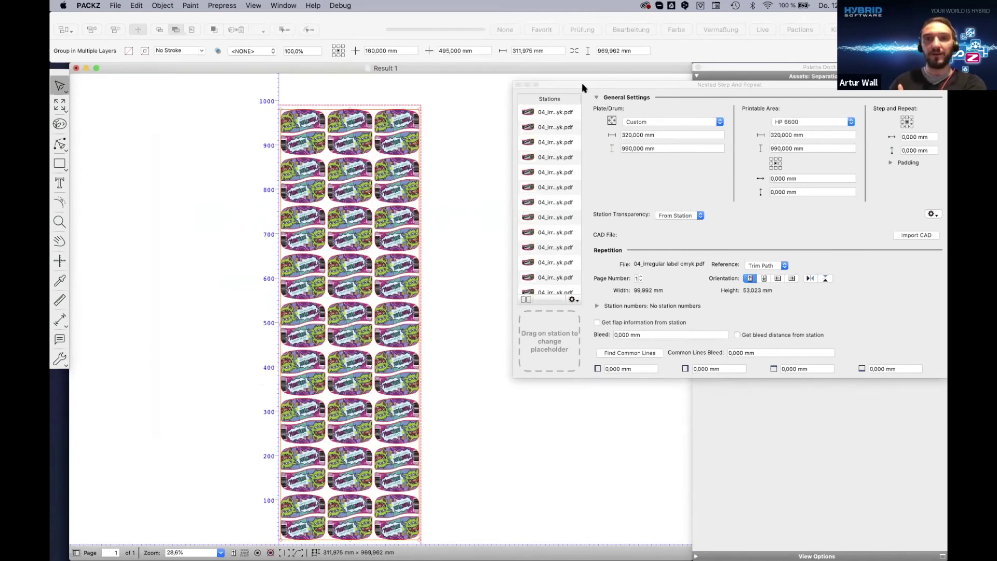
# Close the Nested Step and Repeat settings and discard the Result 1 and Result 4 documents without saving
pyautogui.click(541, 88)
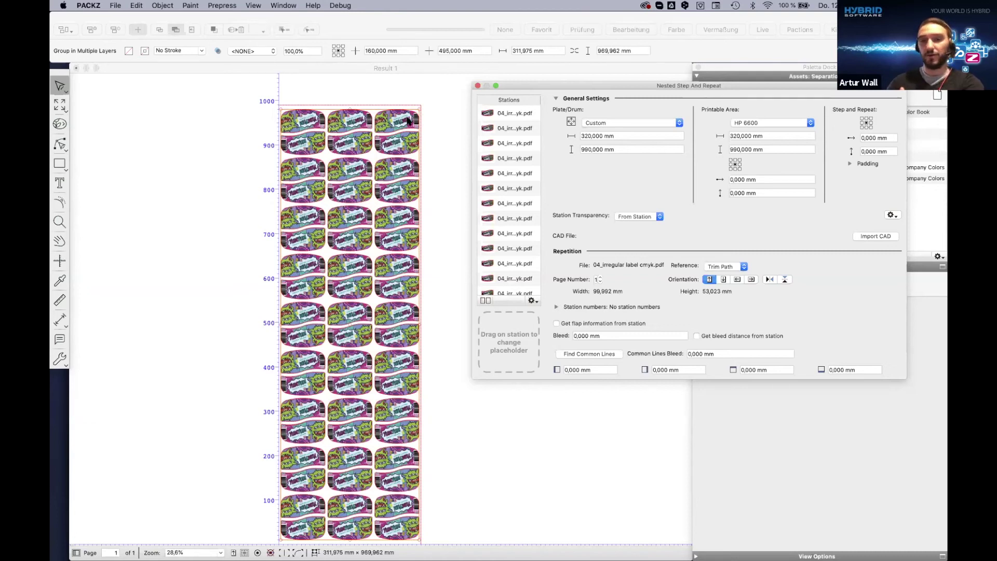
pyautogui.click(476, 85)
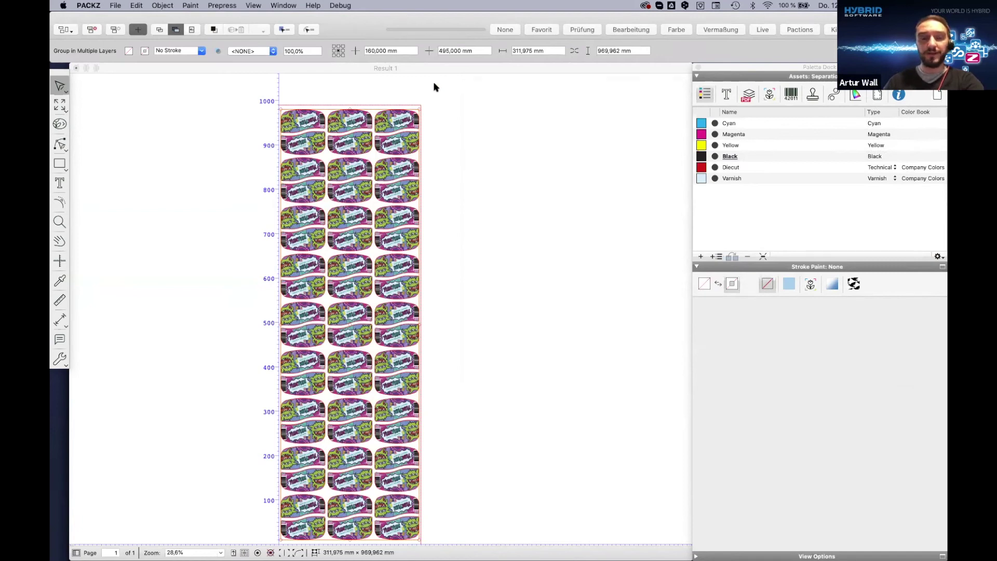
pyautogui.click(76, 68)
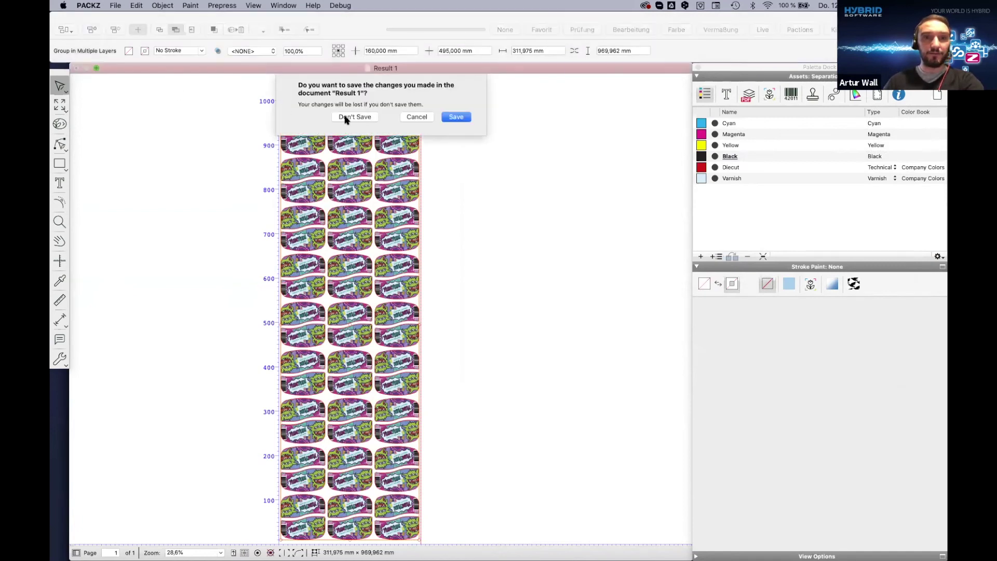
pyautogui.click(358, 117)
pyautogui.click(76, 69)
pyautogui.click(358, 119)
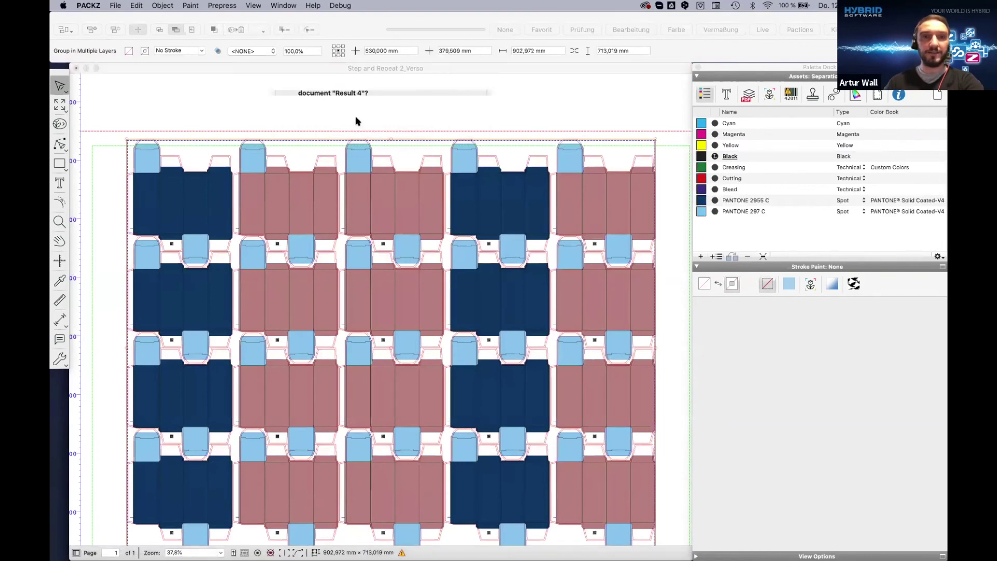
# Close Step and Repeat 2_Verso, Step and Repeat 2 and 06_folding_carton_export_CF2_Repetition without saving changes
pyautogui.click(77, 68)
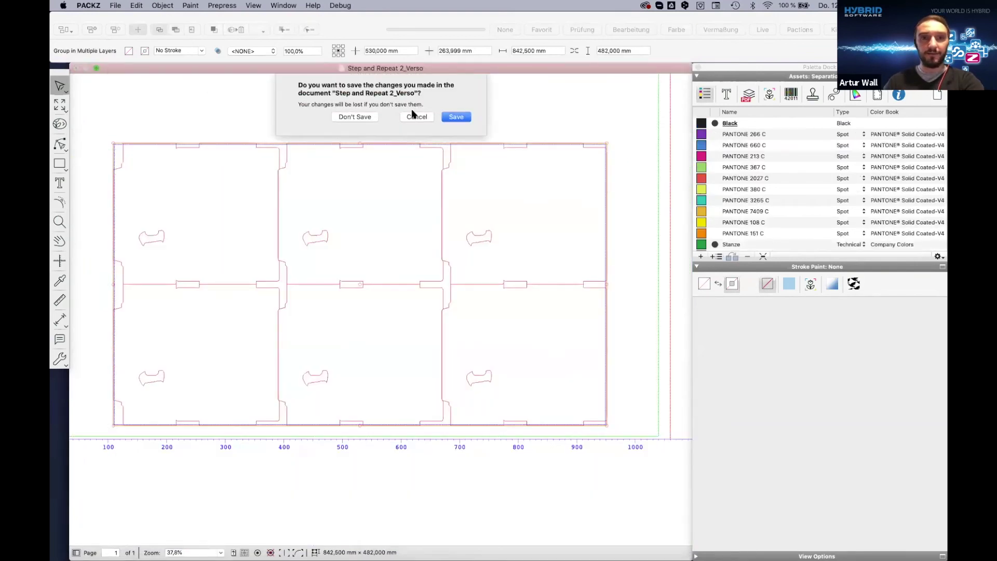
pyautogui.click(369, 117)
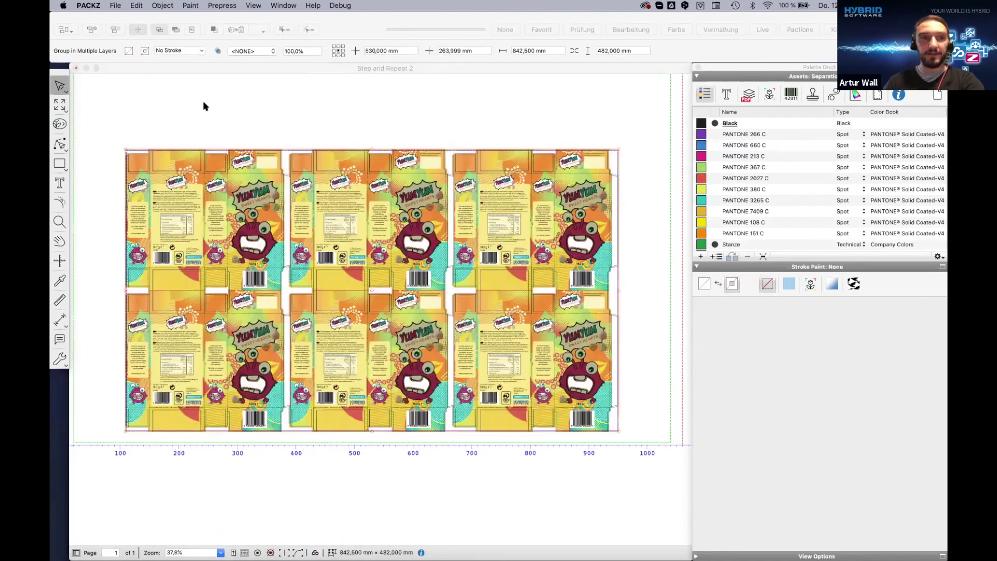
pyautogui.press('super+w')
pyautogui.click(356, 120)
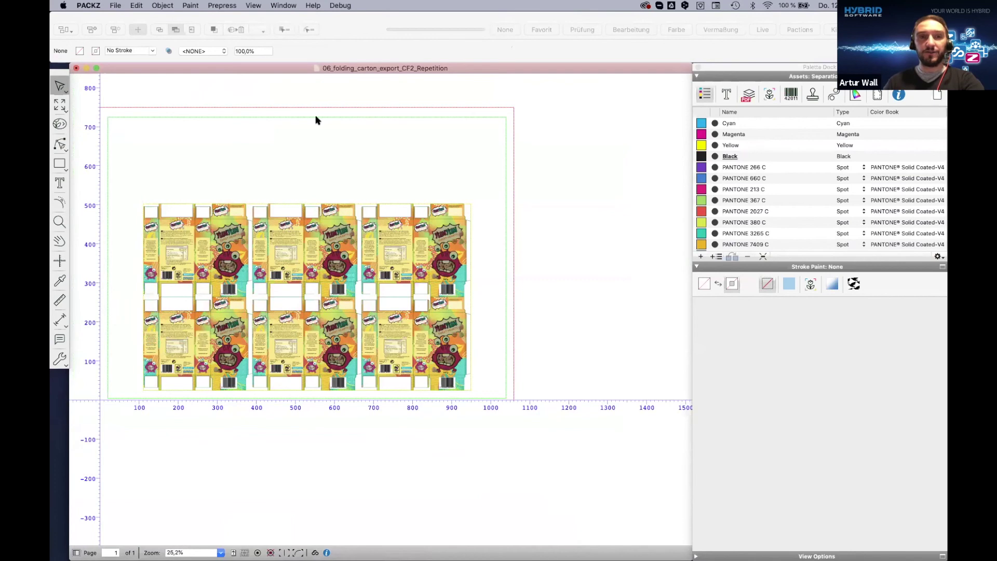
pyautogui.click(76, 68)
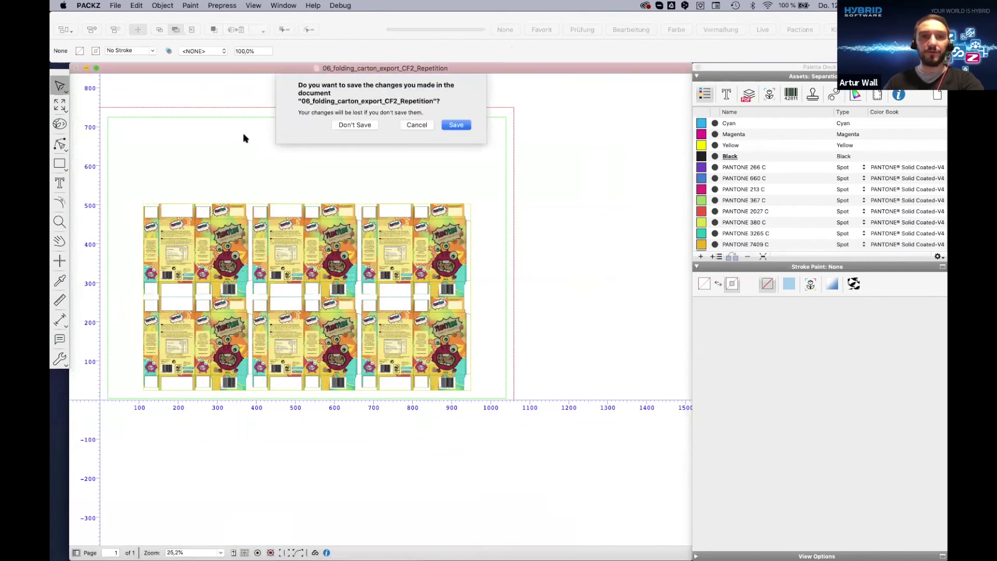
pyautogui.click(370, 126)
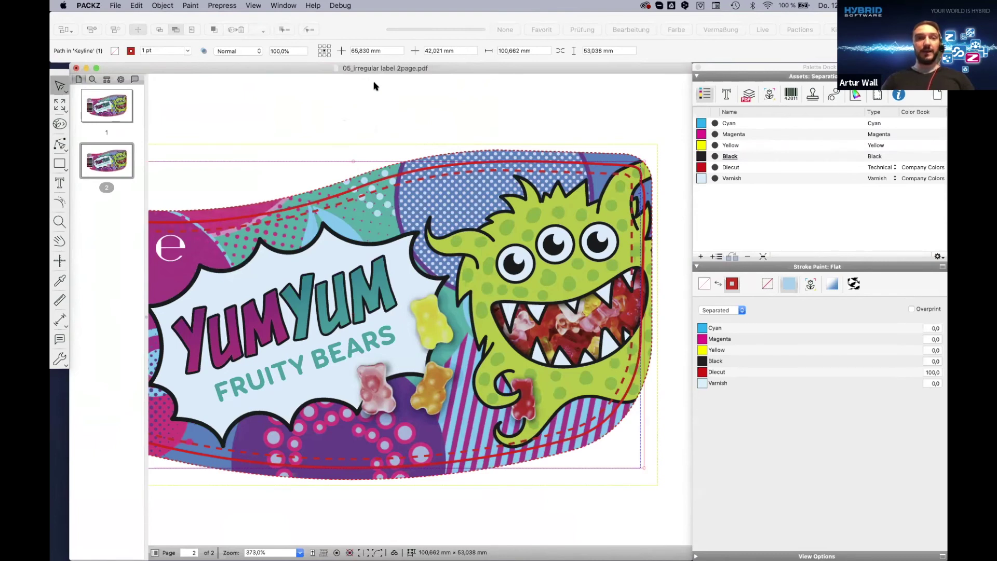
# Open hyb_label_multipage.pdf from the WhatsNewPACKZ6 folder
pyautogui.click(290, 38)
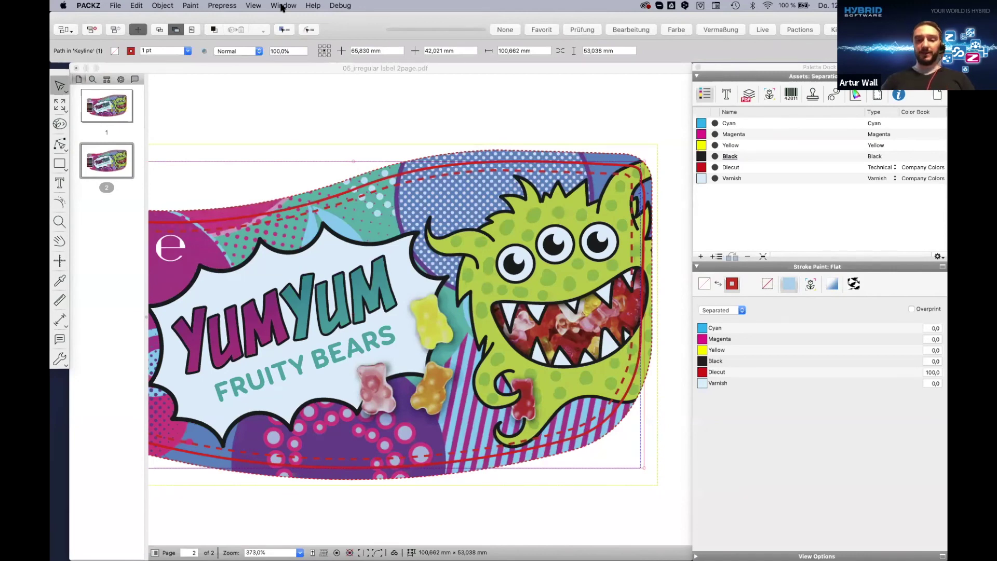
pyautogui.press('super+o')
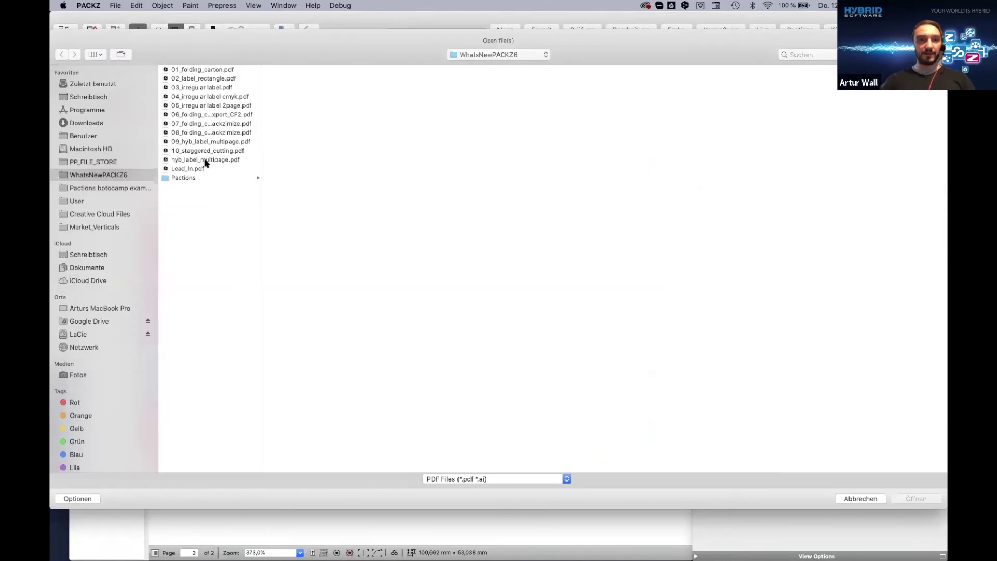
pyautogui.click(205, 161)
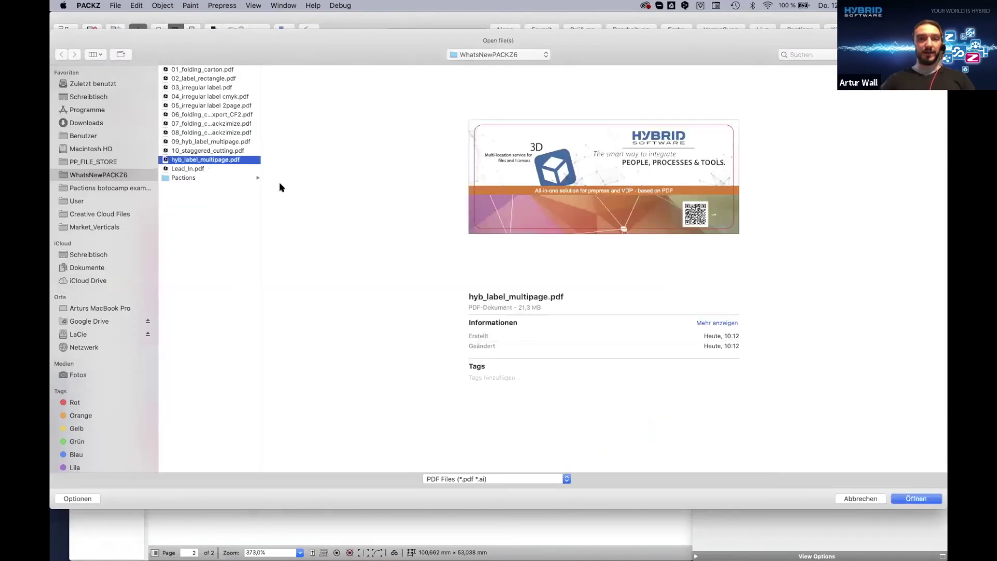
pyautogui.press('Return')
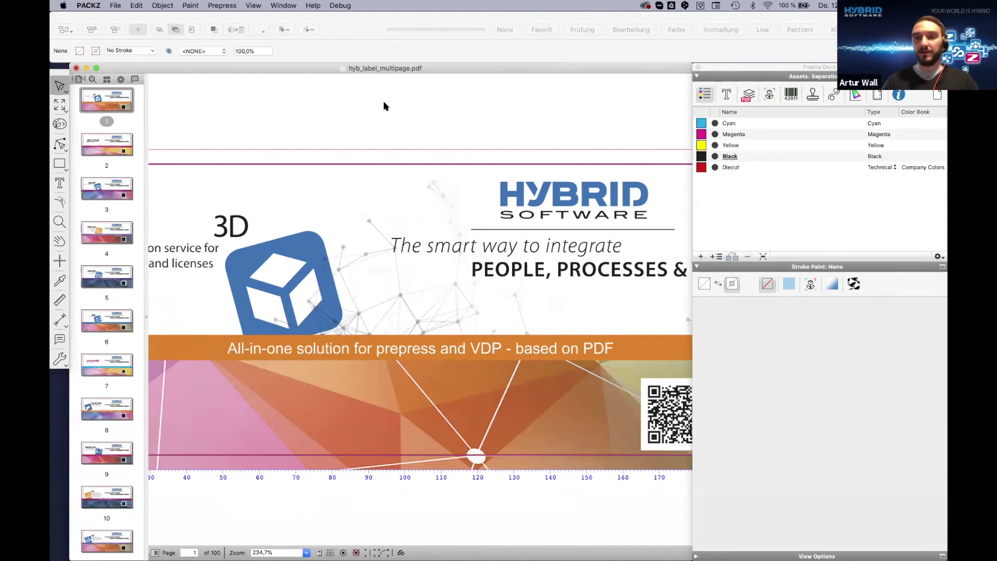
# Start a Tabular Step and Repeat with the HP 6600 preset and add hyb_label_multipage.pdf as its station
pyautogui.click(223, 6)
pyautogui.click(262, 174)
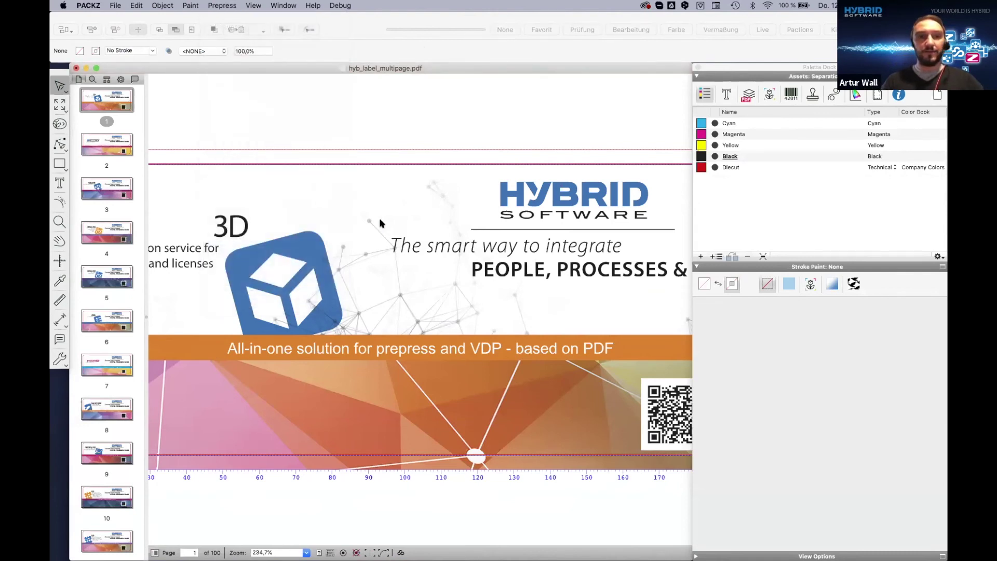
pyautogui.click(914, 204)
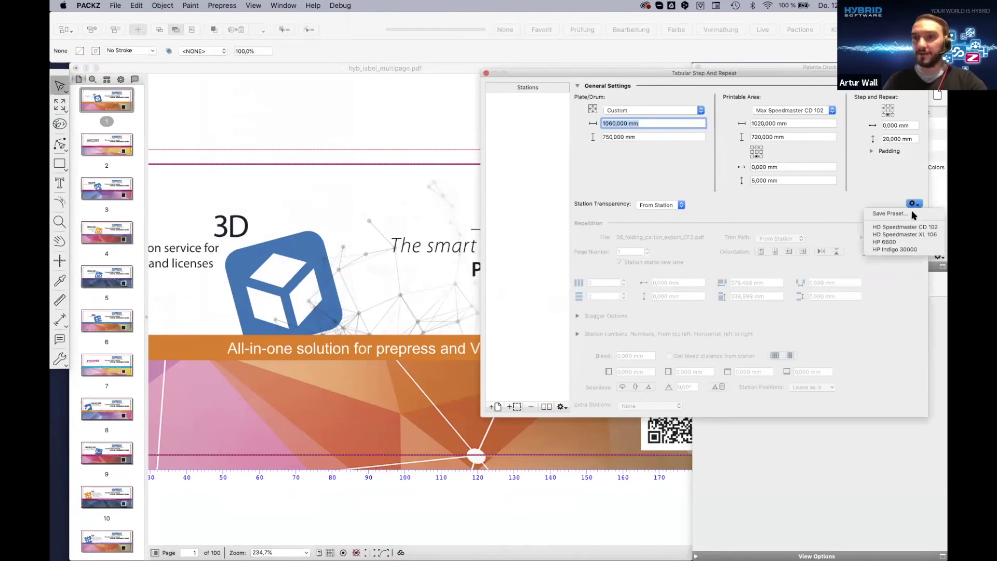
pyautogui.click(892, 244)
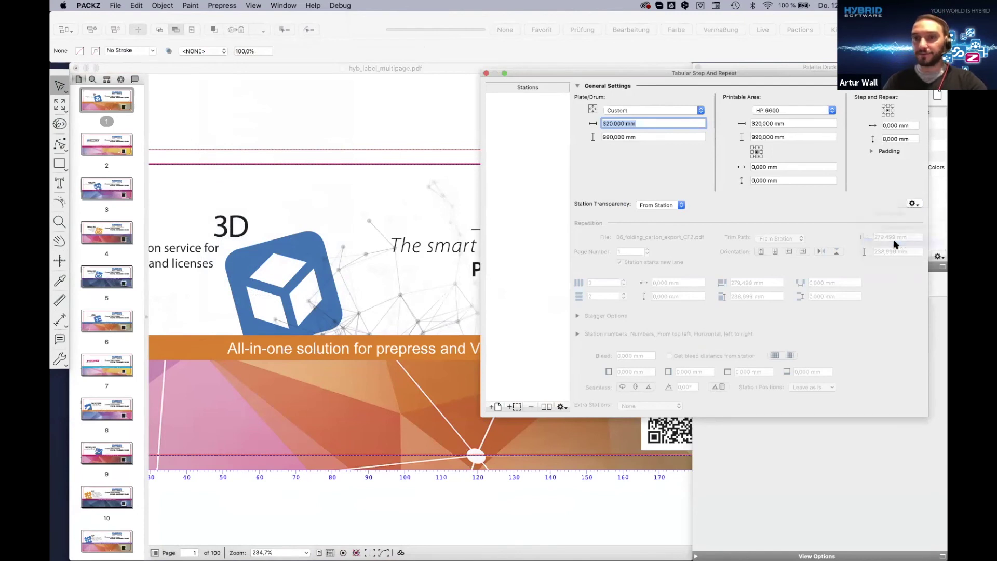
pyautogui.click(497, 408)
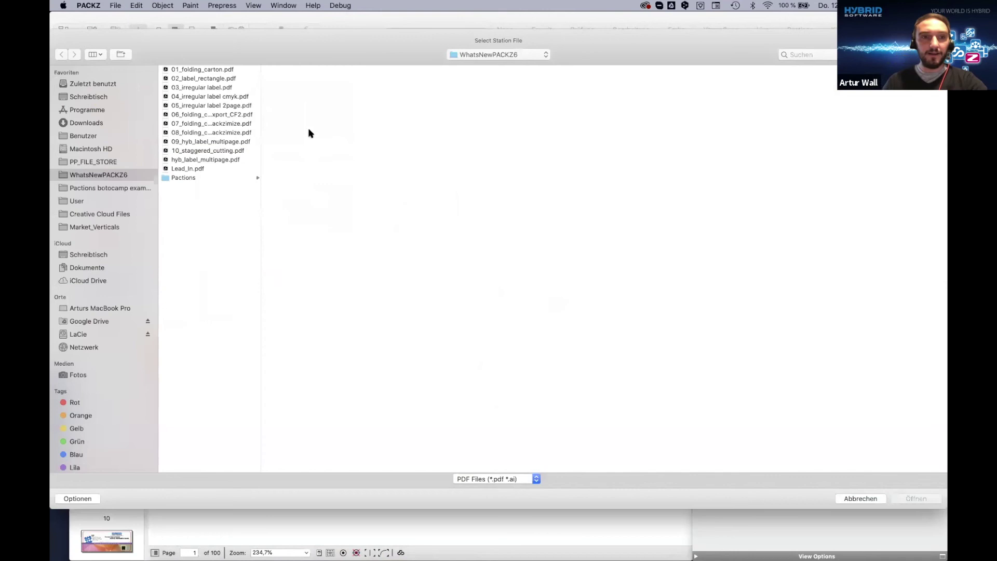
pyautogui.doubleClick(222, 160)
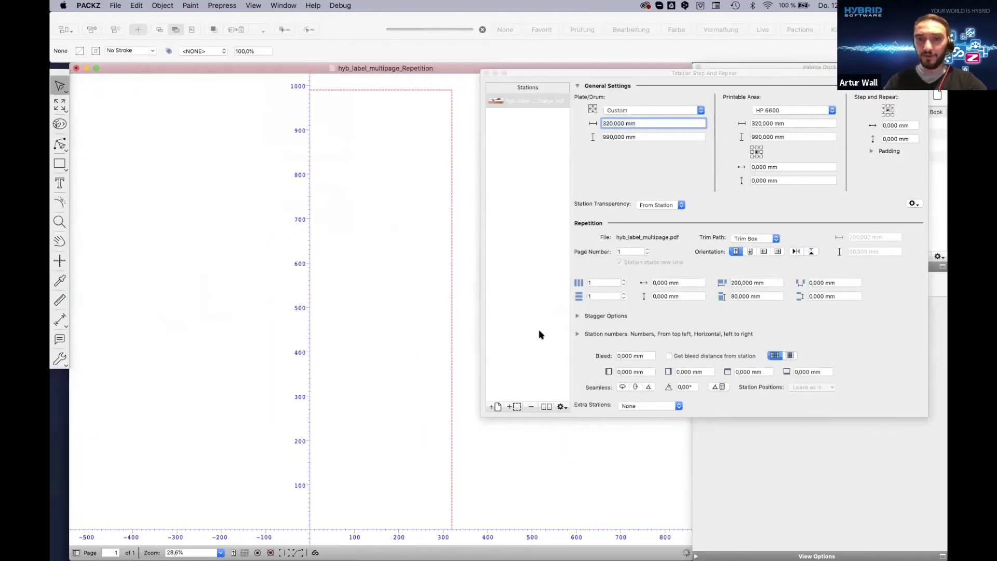
# Turn the label station sideways by 90° and set its trim path to From Station
pyautogui.click(778, 252)
pyautogui.click(775, 239)
pyautogui.click(753, 258)
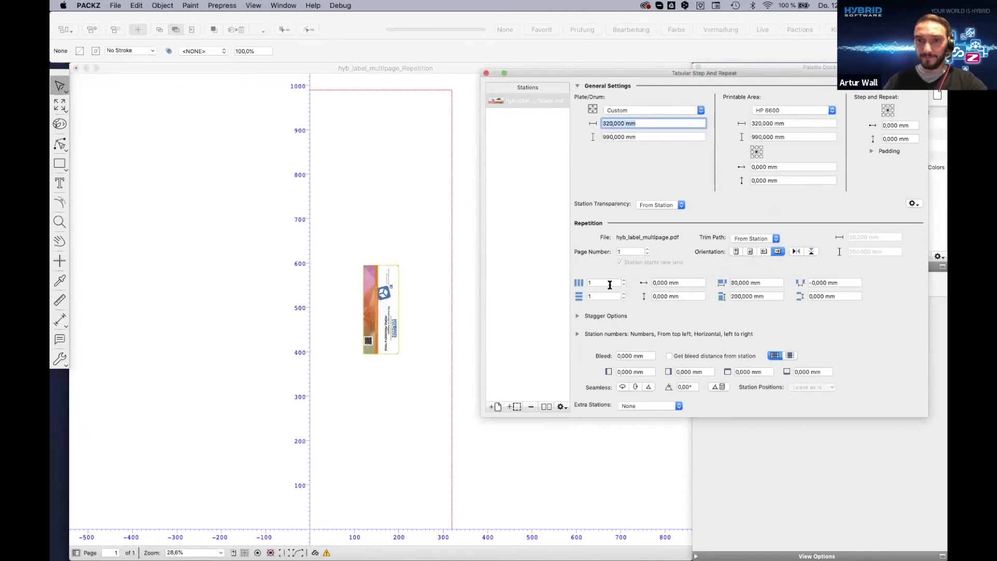
# Repeat the label in 3 columns and 4 rows, then close the step and repeat settings
pyautogui.click(624, 294)
pyautogui.click(624, 294)
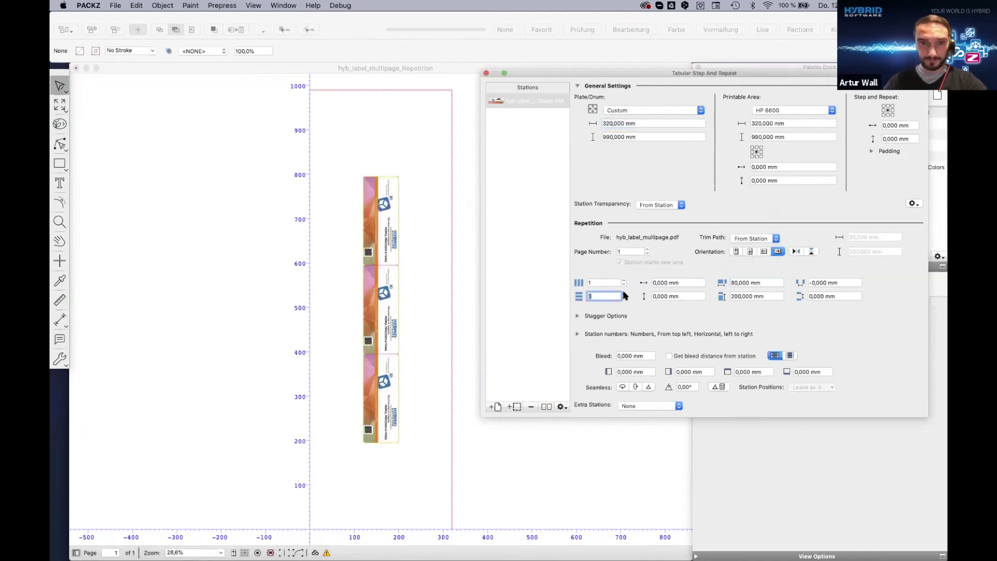
pyautogui.click(624, 294)
pyautogui.click(624, 281)
pyautogui.click(624, 281)
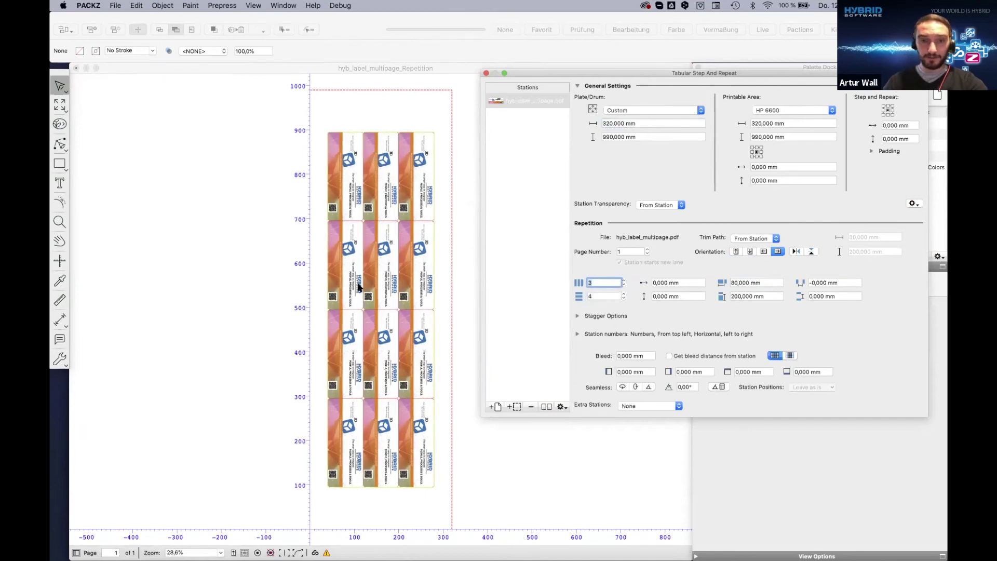
pyautogui.hscroll(3, 358, 286)
pyautogui.scroll(-1, 358, 287)
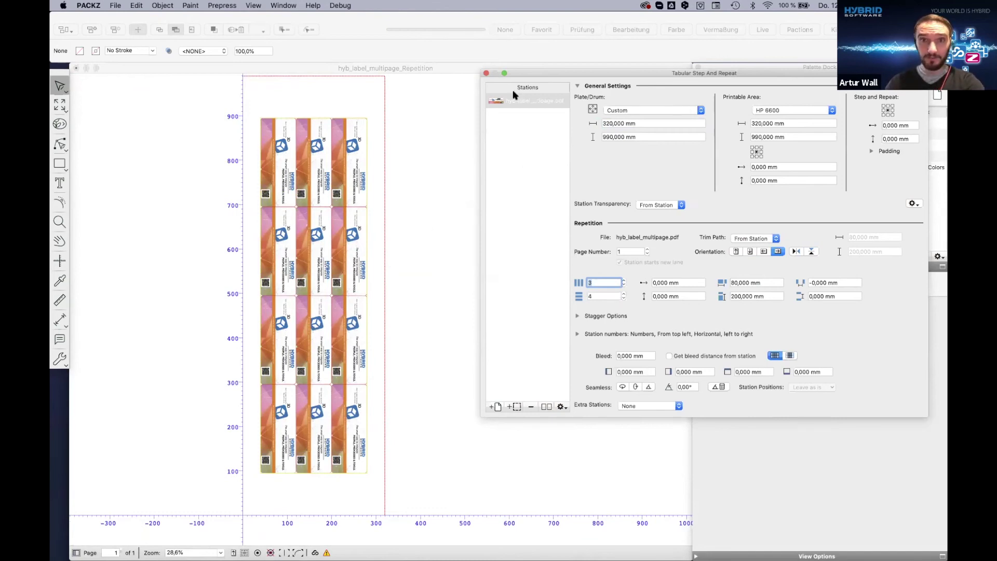
pyautogui.click(486, 74)
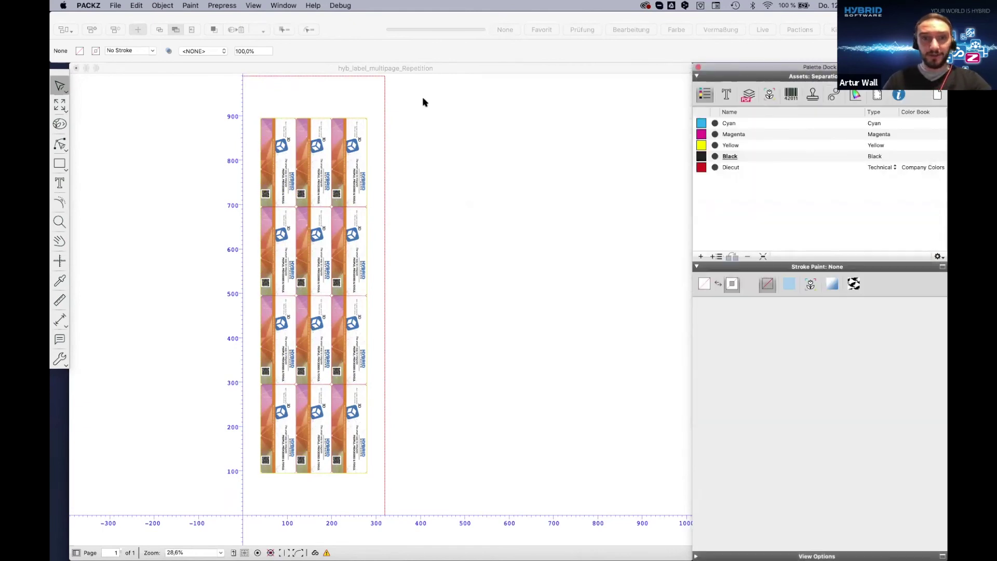
# Prepare VDP for the repetition with the station file set to Use All Pages, then close the VDP settings
pyautogui.click(218, 5)
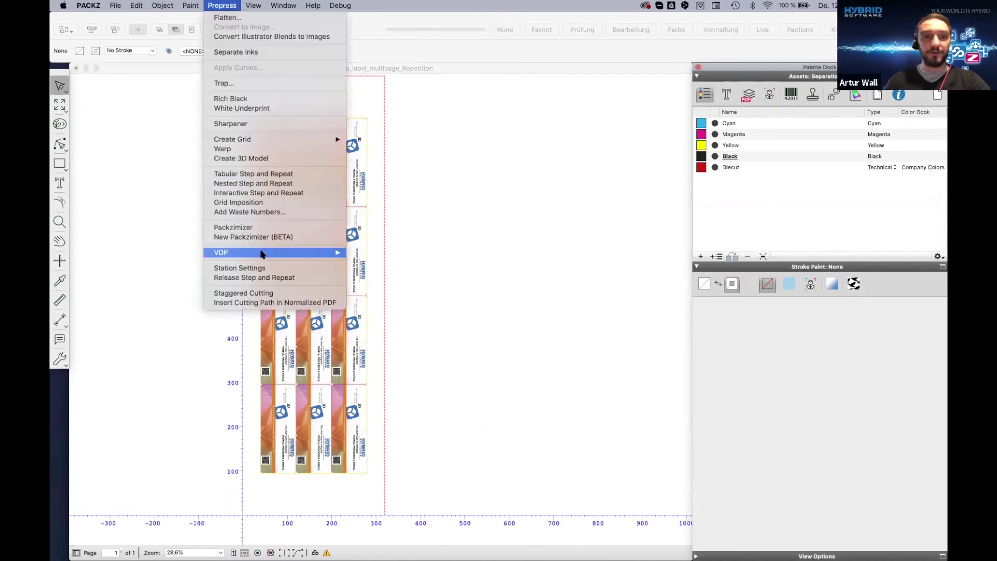
pyautogui.moveTo(262, 253)
pyautogui.click(395, 255)
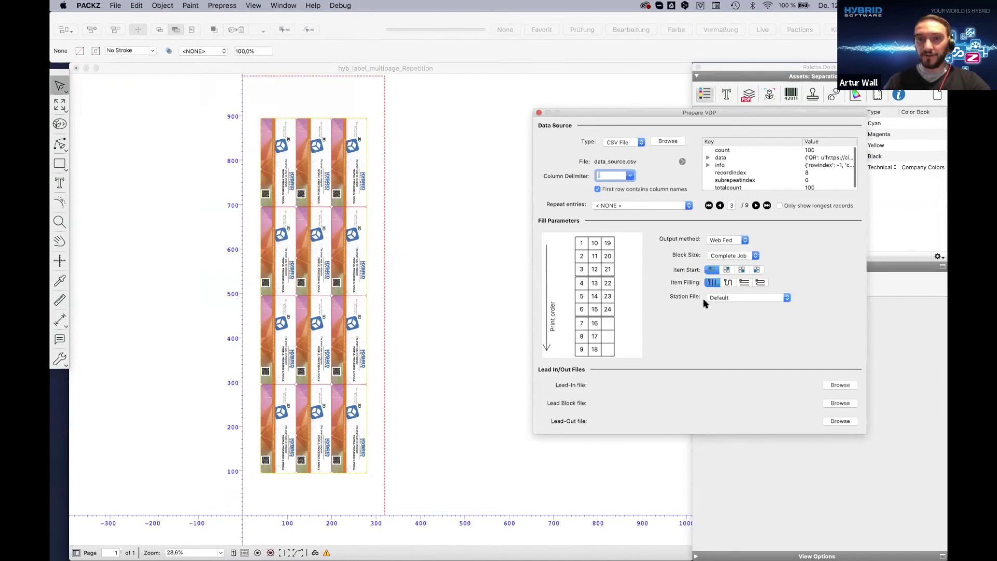
pyautogui.click(770, 298)
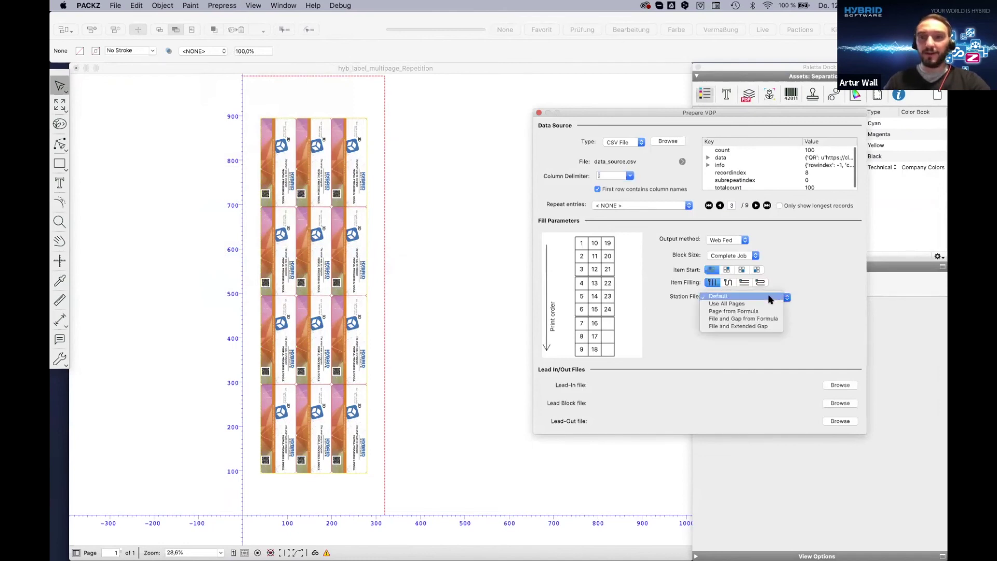
pyautogui.click(745, 306)
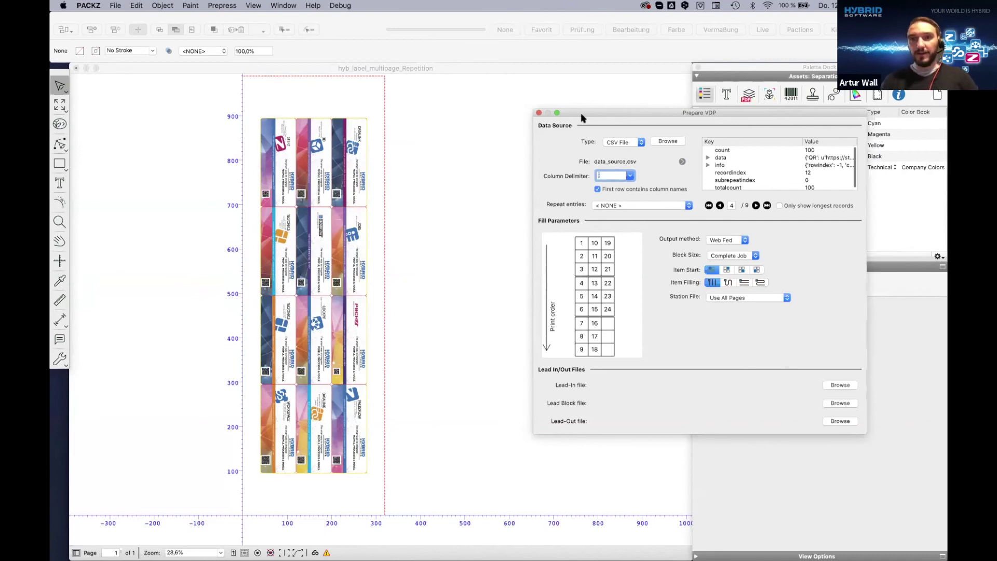
pyautogui.click(539, 112)
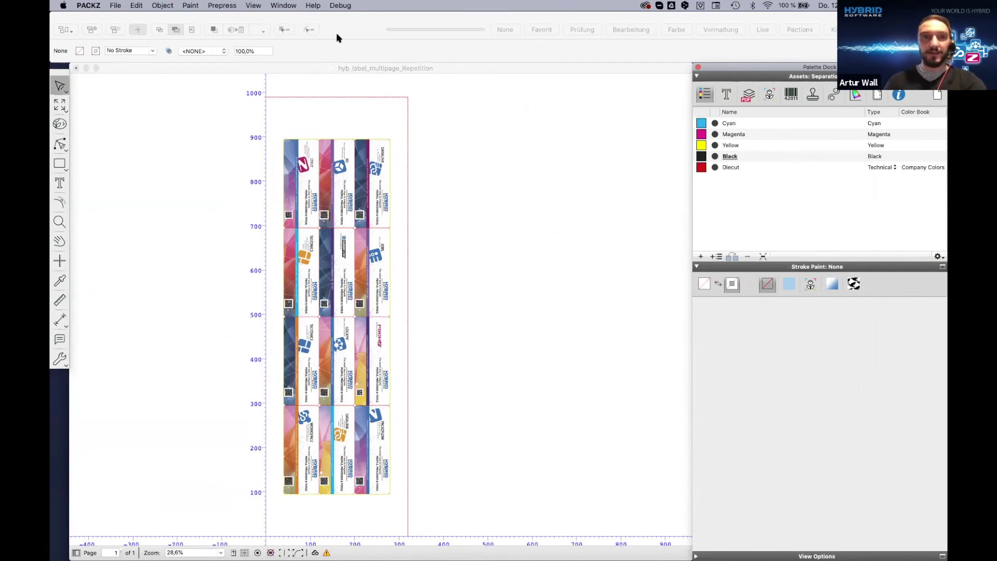
# Change the label layout in Tabular Step and Repeat to the HD Speedmaster CD 102 preset and close the settings
pyautogui.click(222, 7)
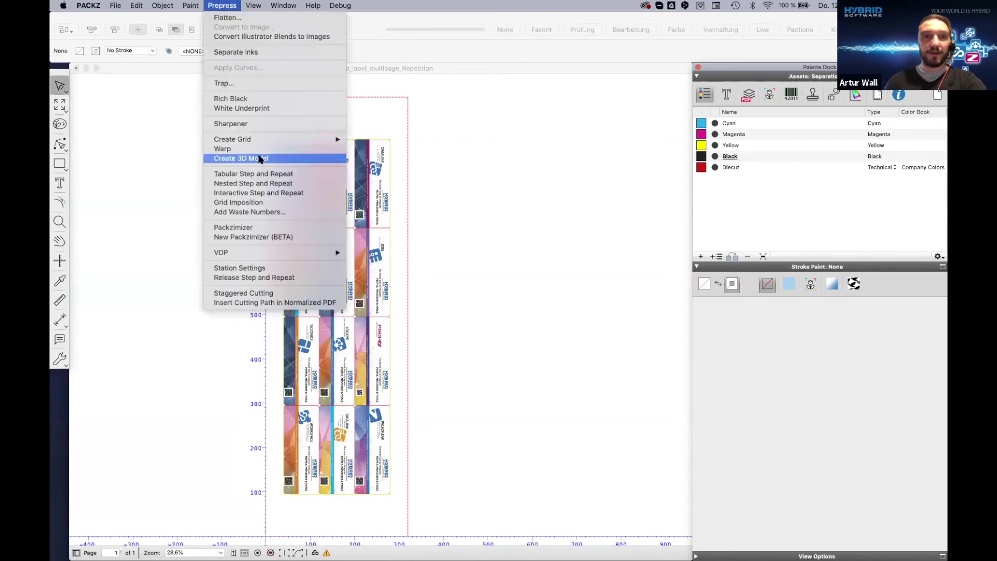
pyautogui.click(262, 173)
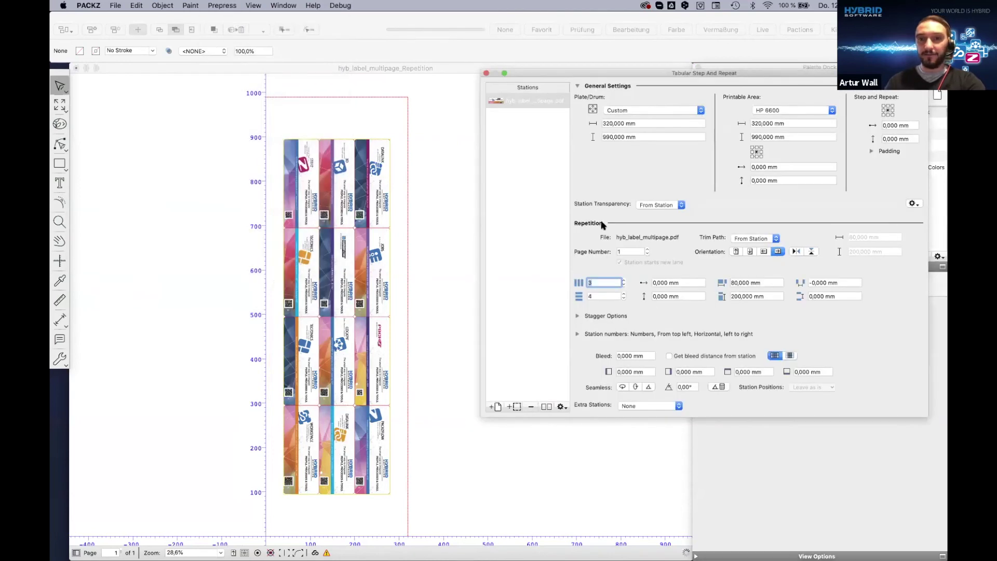
pyautogui.click(914, 205)
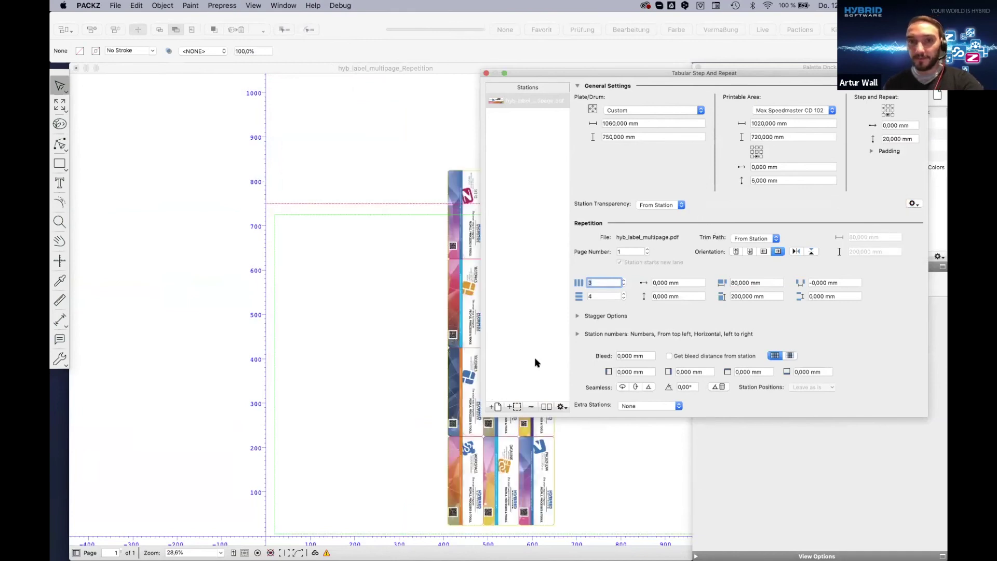
pyautogui.click(485, 74)
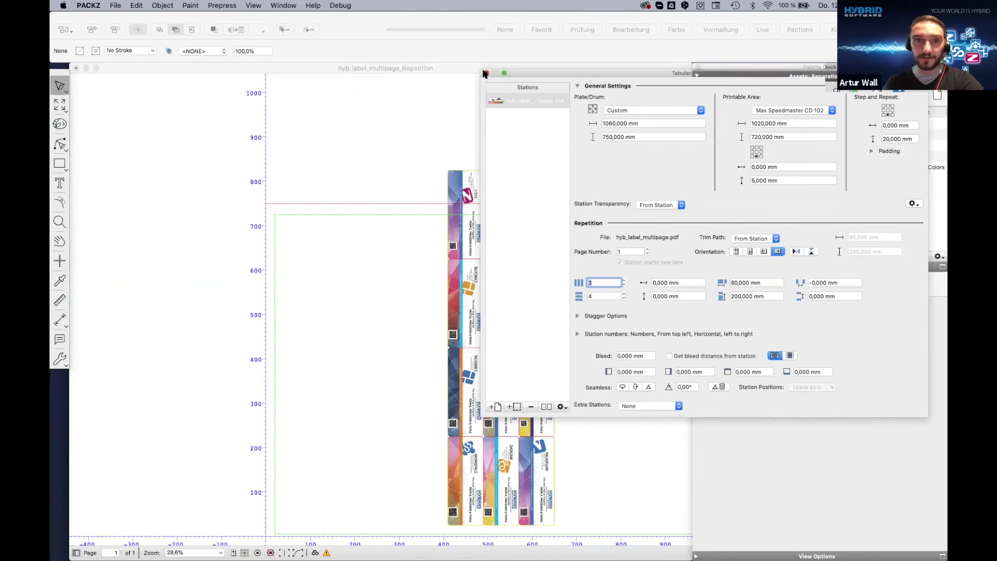
# Close hyb_label_multipage_Repetition, hyb_label_multipage.pdf and 05_irregular label 2page.pdf without saving changes
pyautogui.click(76, 68)
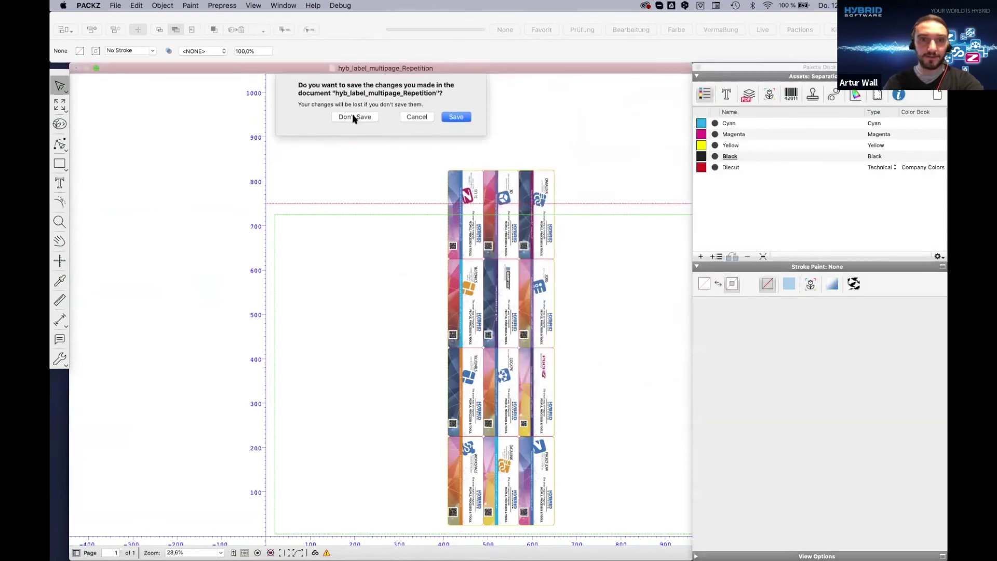
pyautogui.click(354, 116)
pyautogui.click(76, 68)
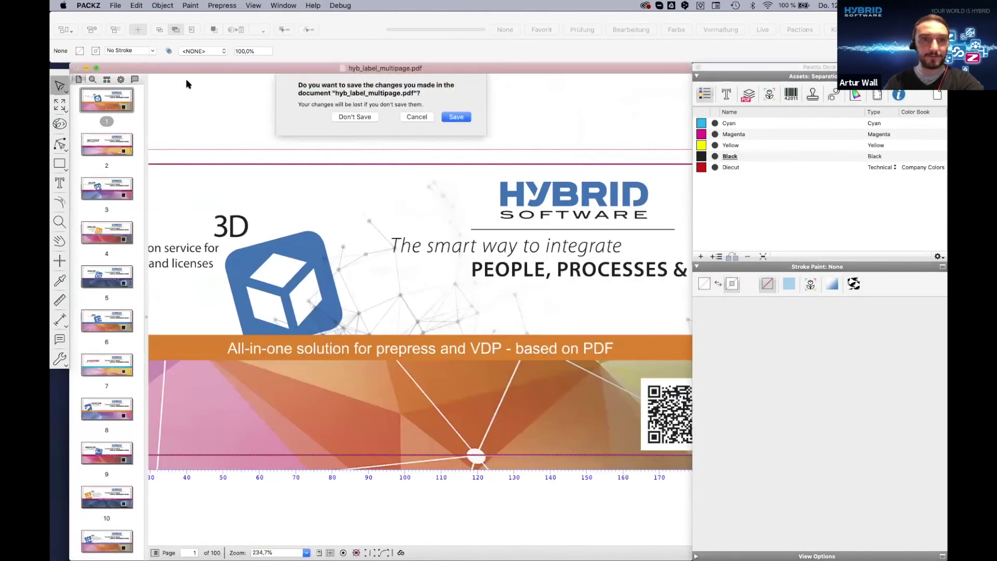
pyautogui.click(357, 118)
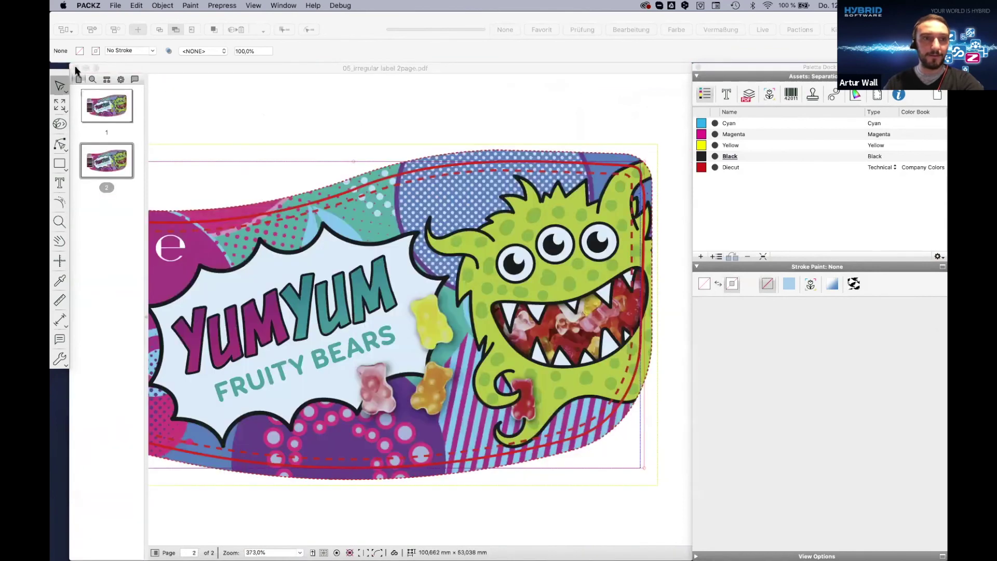
pyautogui.click(76, 68)
pyautogui.click(355, 117)
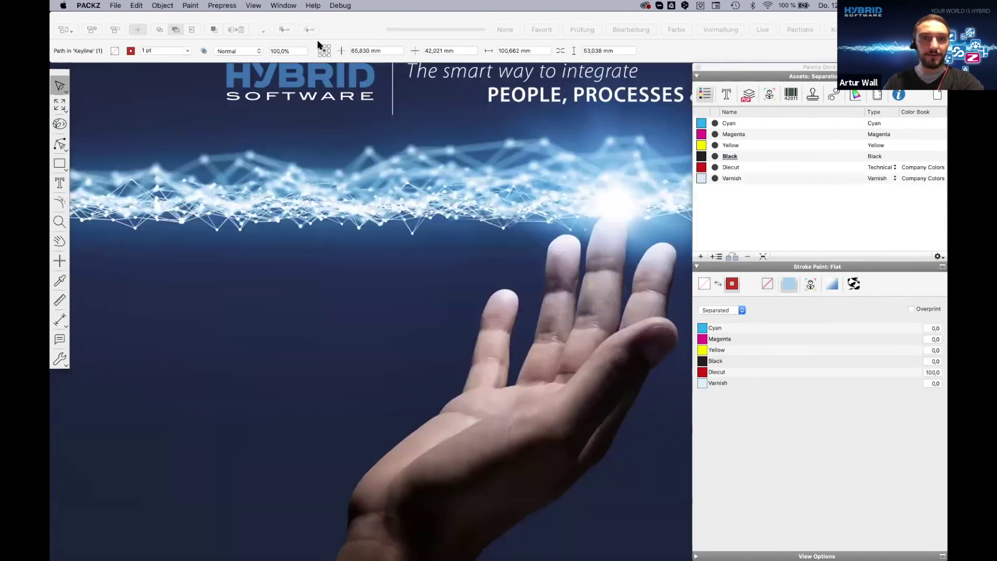
# Start a Tabular Step and Repeat on the 1060 × 750 mm Speedmaster CD 102 sheet with 10_staggered_cutting.pdf as the station
pyautogui.click(277, 6)
pyautogui.moveTo(220, 6)
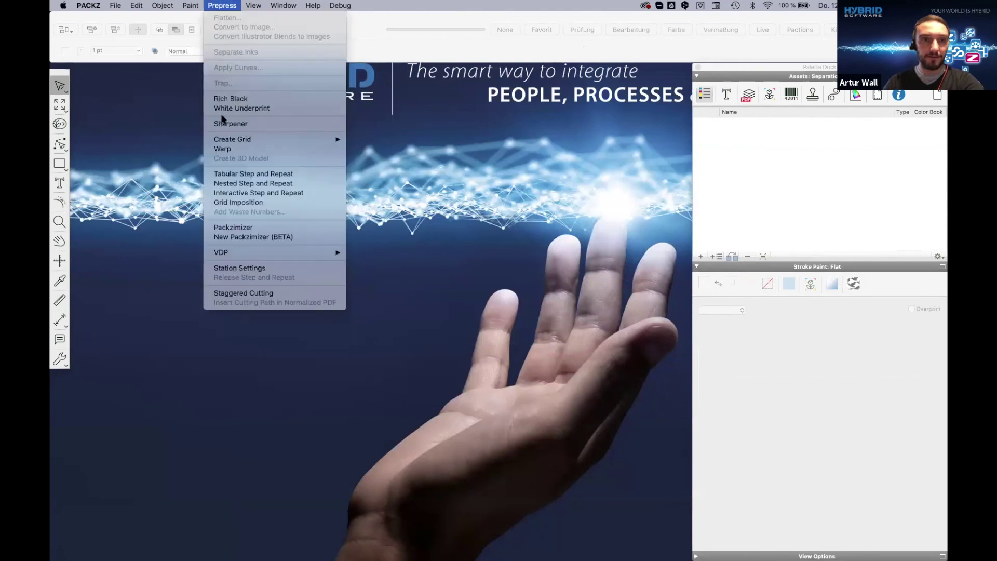
pyautogui.click(236, 175)
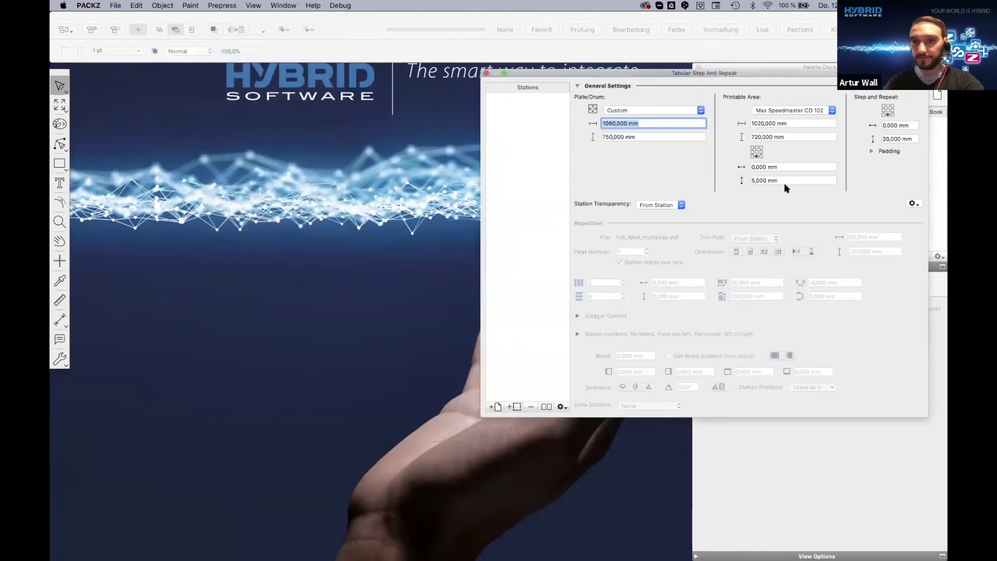
pyautogui.click(914, 204)
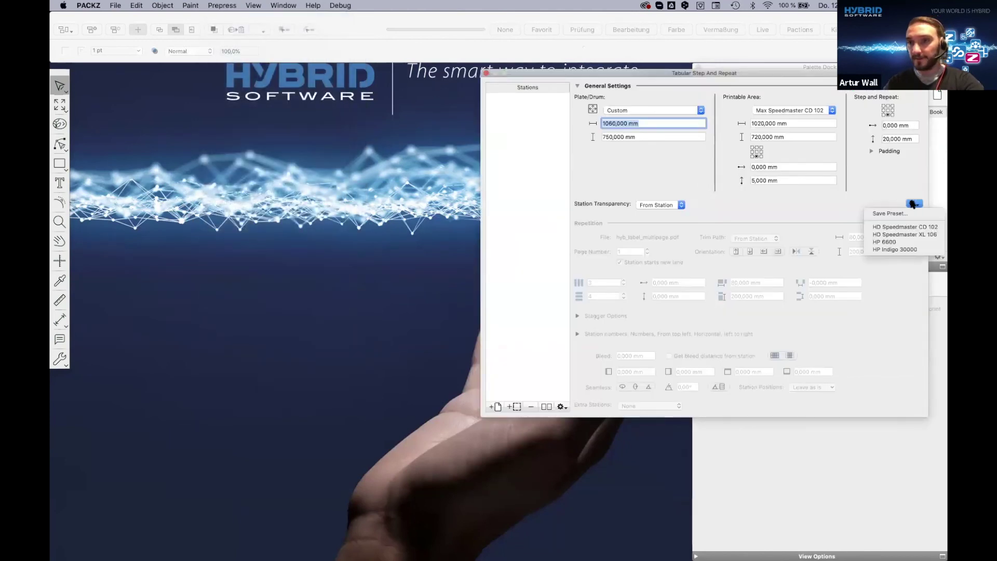
pyautogui.click(892, 234)
pyautogui.click(492, 407)
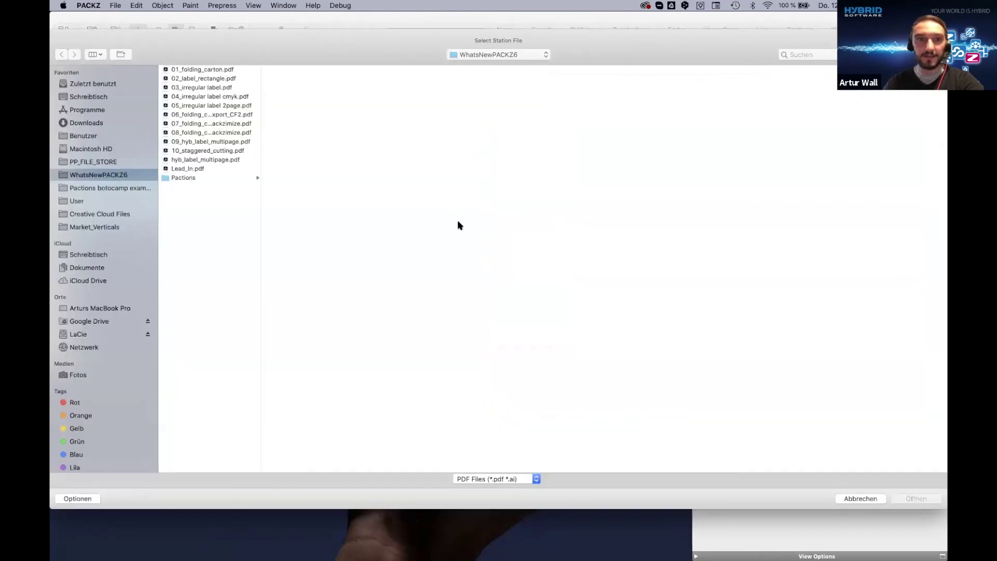
pyautogui.click(223, 151)
pyautogui.doubleClick(222, 152)
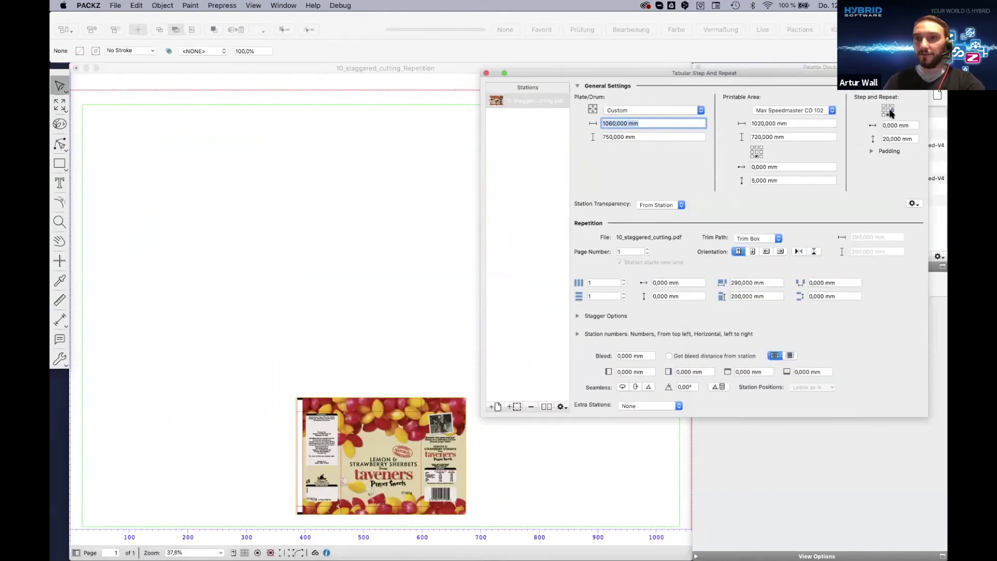
# Centre the Taveners label layout on the sheet and repeat the label in 2 rows
pyautogui.hscroll(5, 381, 251)
pyautogui.scroll(-2, 381, 251)
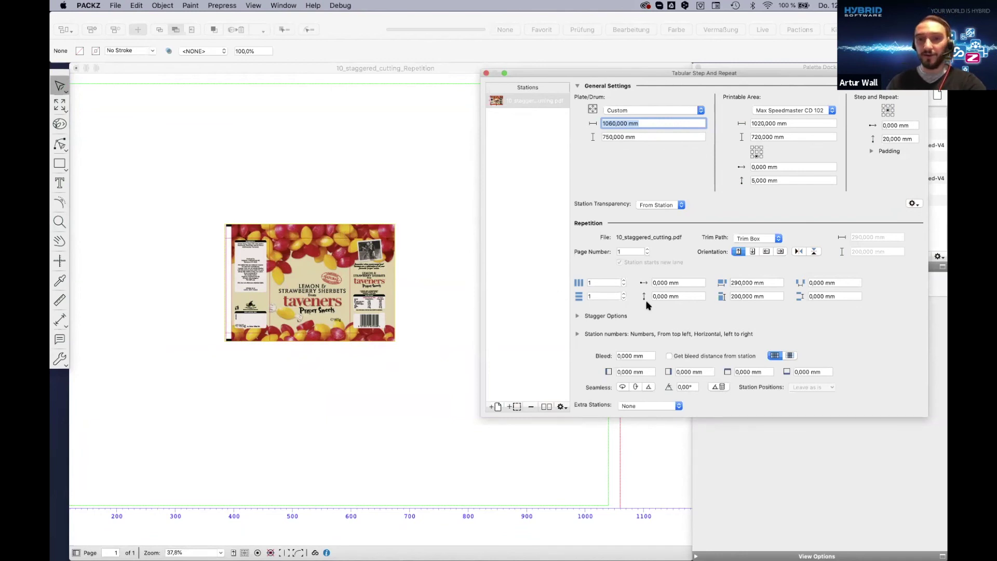
pyautogui.click(624, 294)
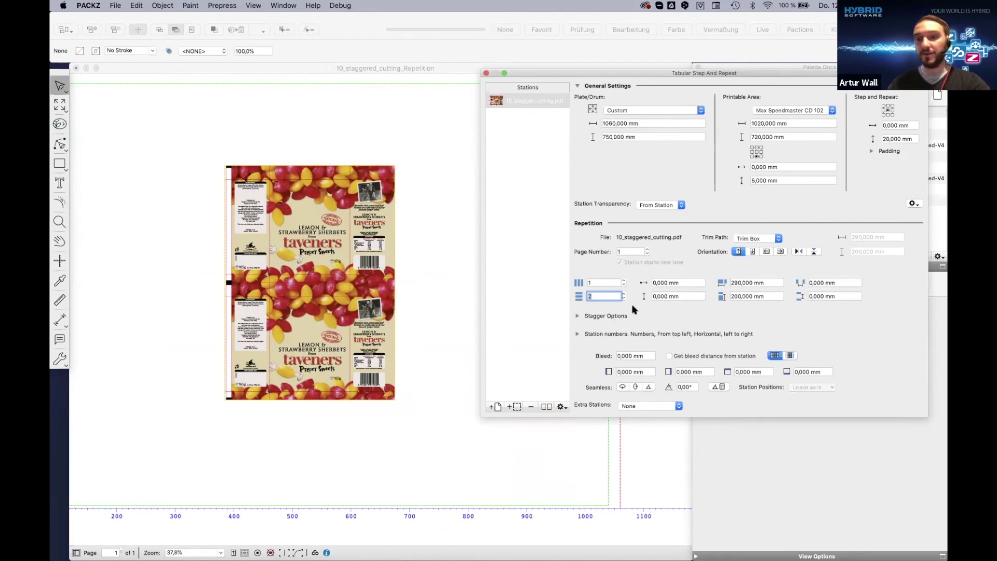
# Try extra stations At Top, switch them to At Top and Bottom, and close the step and repeat settings
pyautogui.click(679, 406)
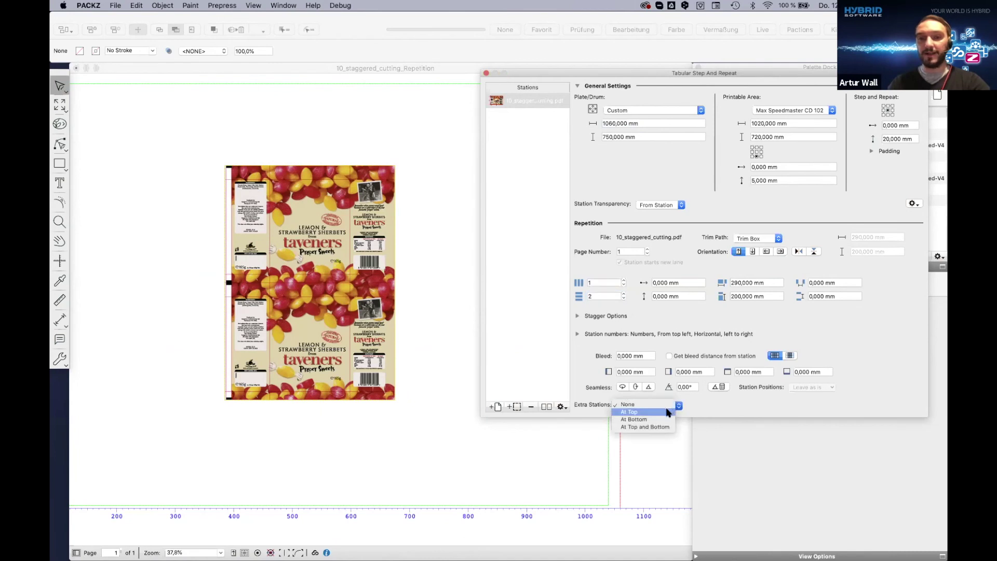
pyautogui.click(667, 412)
pyautogui.click(679, 406)
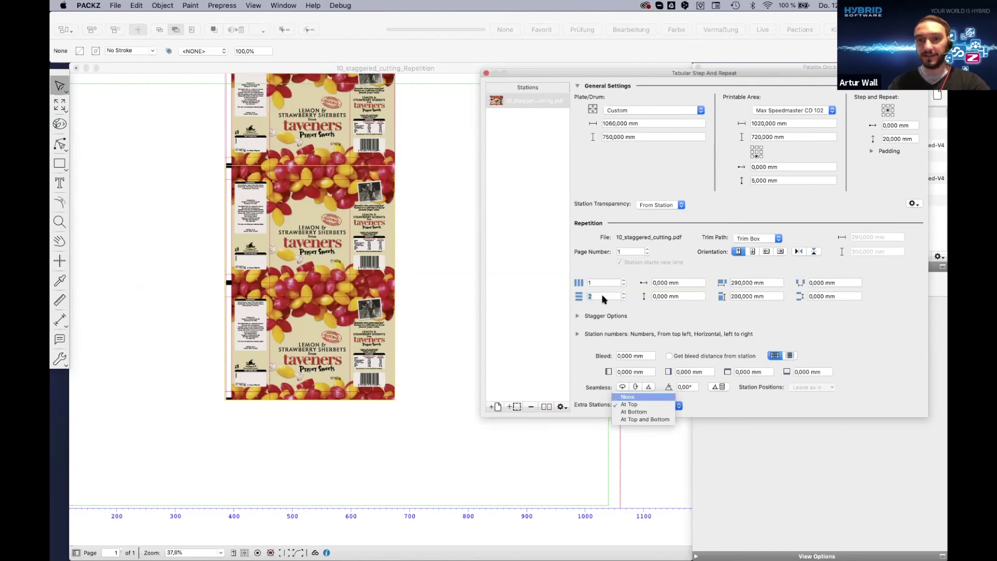
pyautogui.click(647, 420)
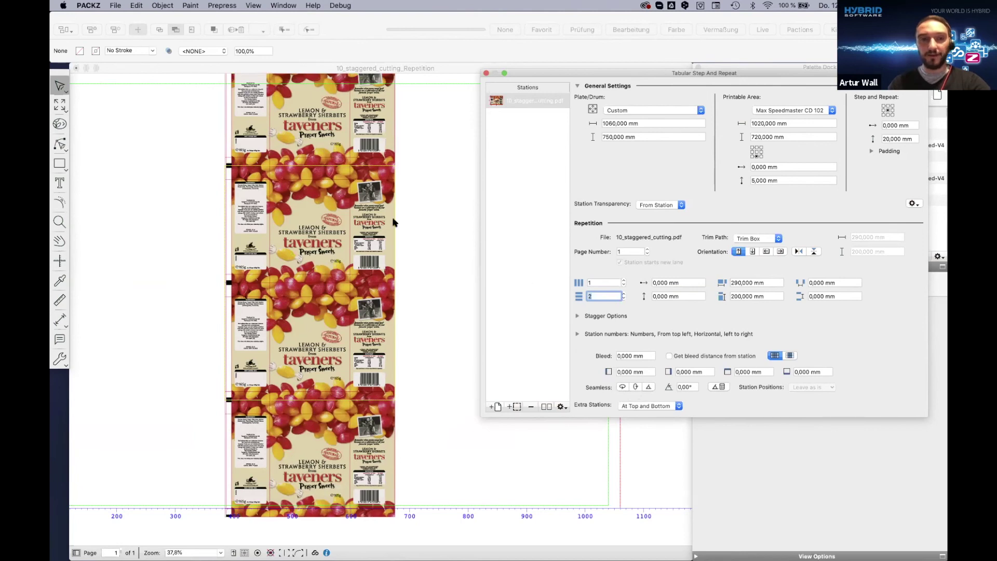
pyautogui.hscroll(-3, 341, 296)
pyautogui.scroll(2, 340, 297)
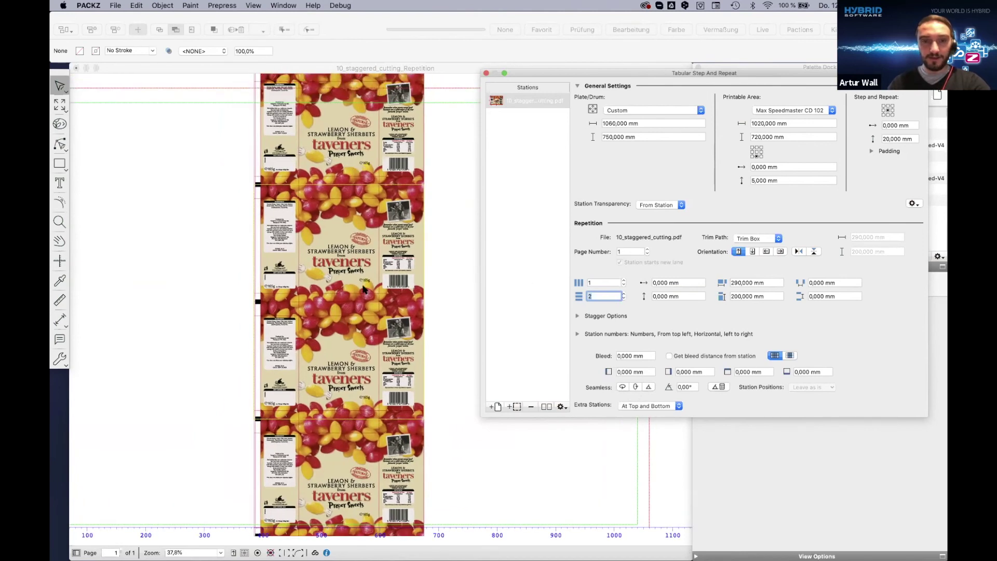
pyautogui.click(487, 74)
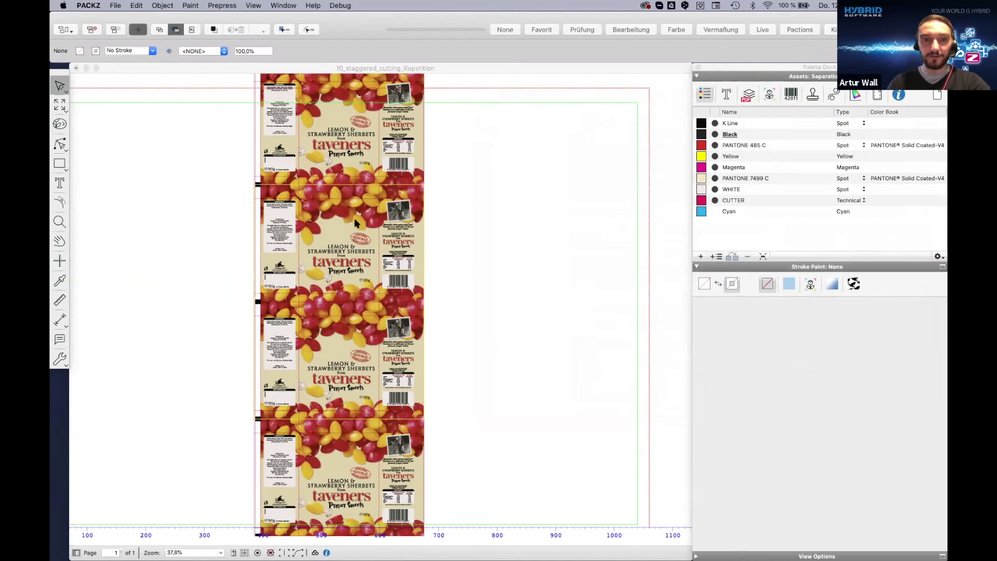
# Open the Staggered Cutting settings for the repeated Taveners label layout
pyautogui.hscroll(-3, 240, 76)
pyautogui.scroll(-2, 240, 75)
pyautogui.click(222, 5)
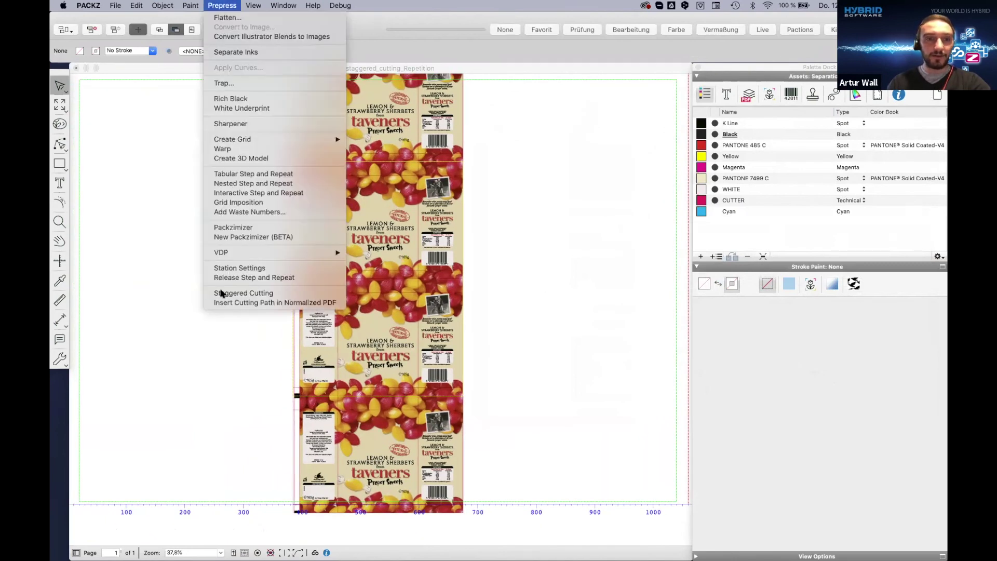
pyautogui.click(246, 294)
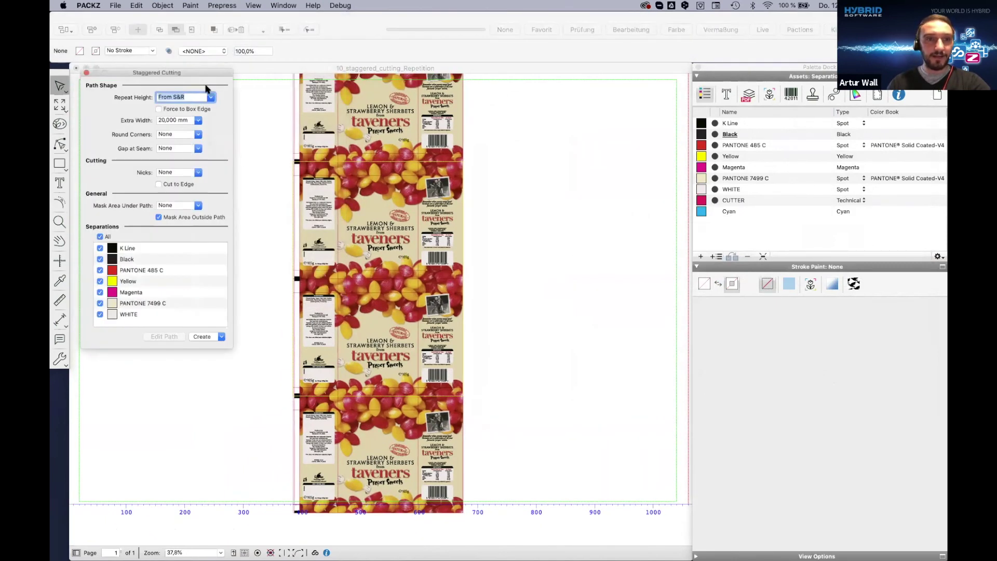
# View the K Line, Black, PANTONE 485 C, Yellow and Magenta separations one at a time, and show all separations again
pyautogui.click(697, 267)
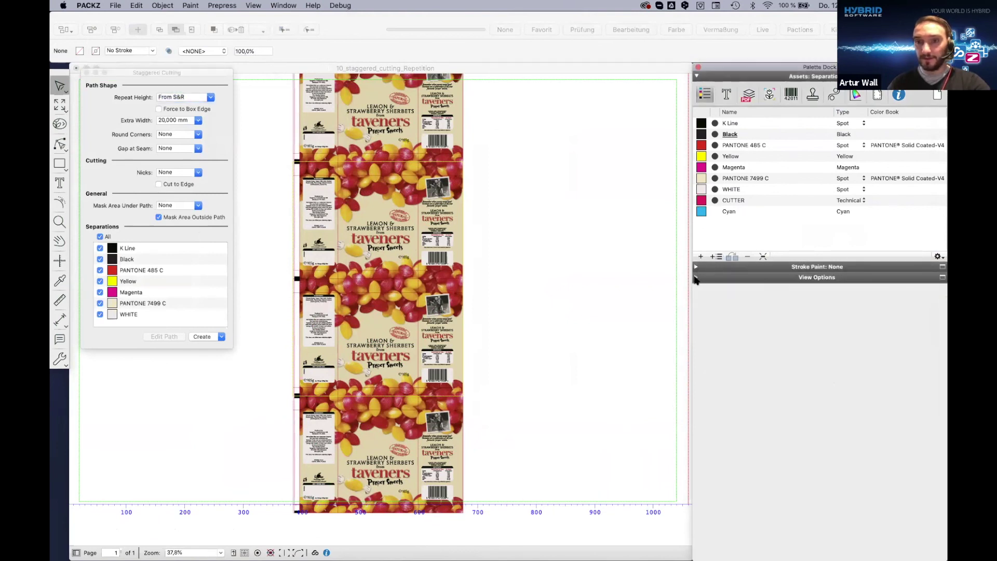
pyautogui.click(697, 278)
pyautogui.click(699, 315)
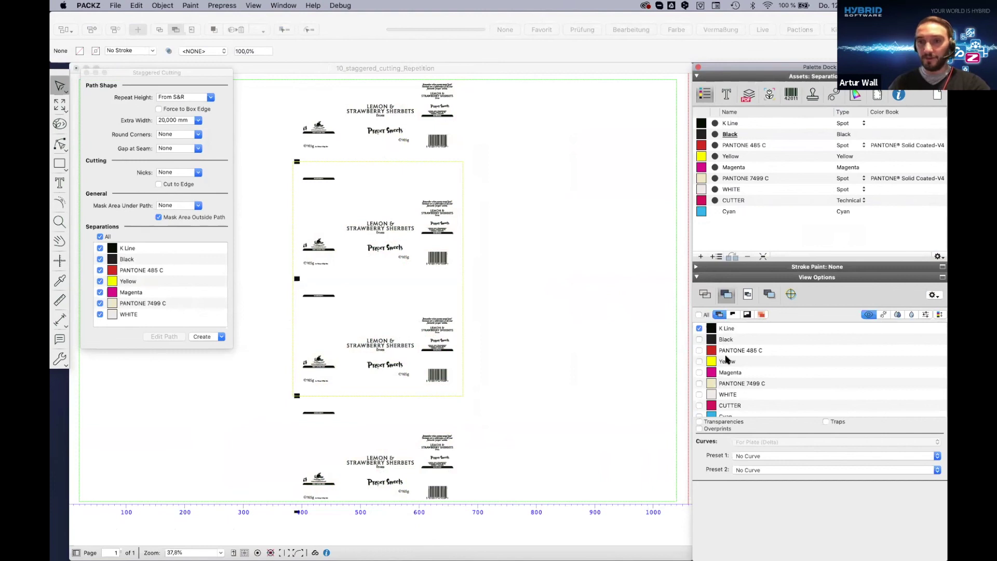
pyautogui.click(699, 340)
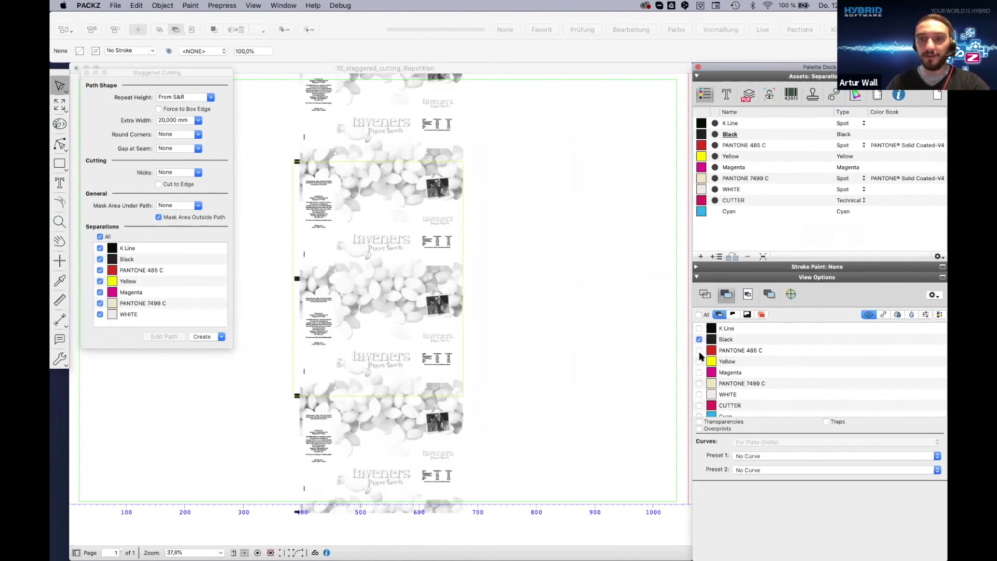
pyautogui.click(699, 351)
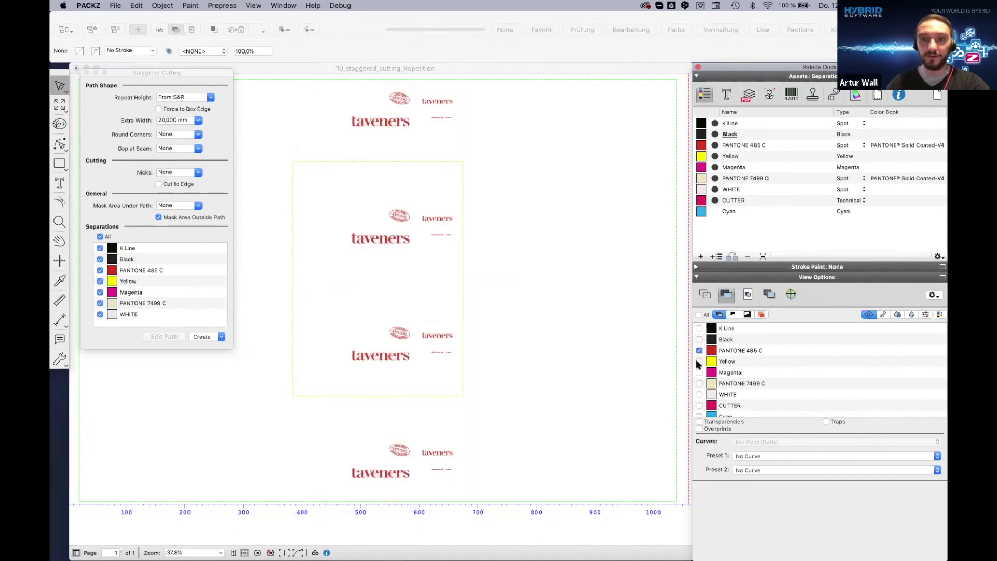
pyautogui.click(699, 361)
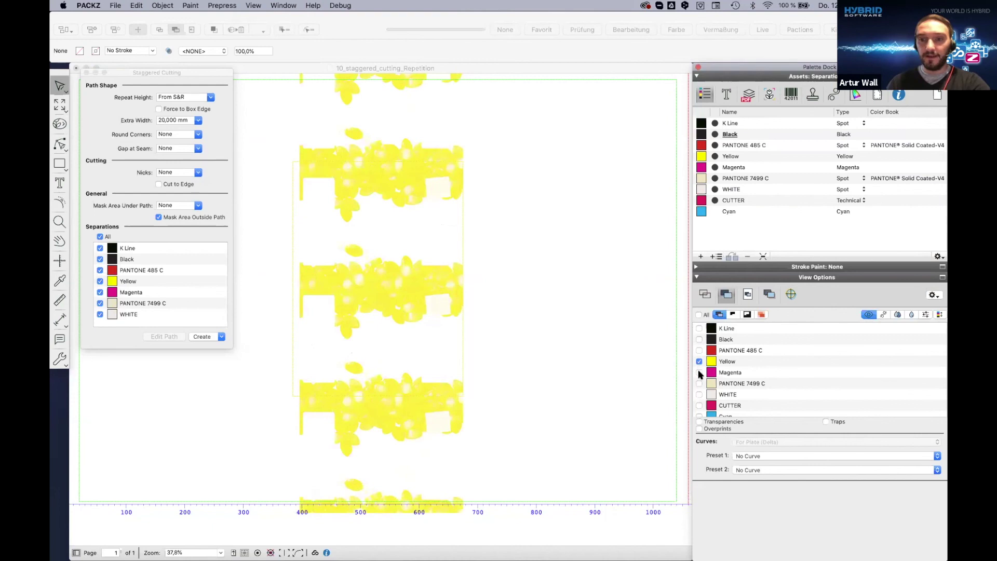
pyautogui.click(699, 373)
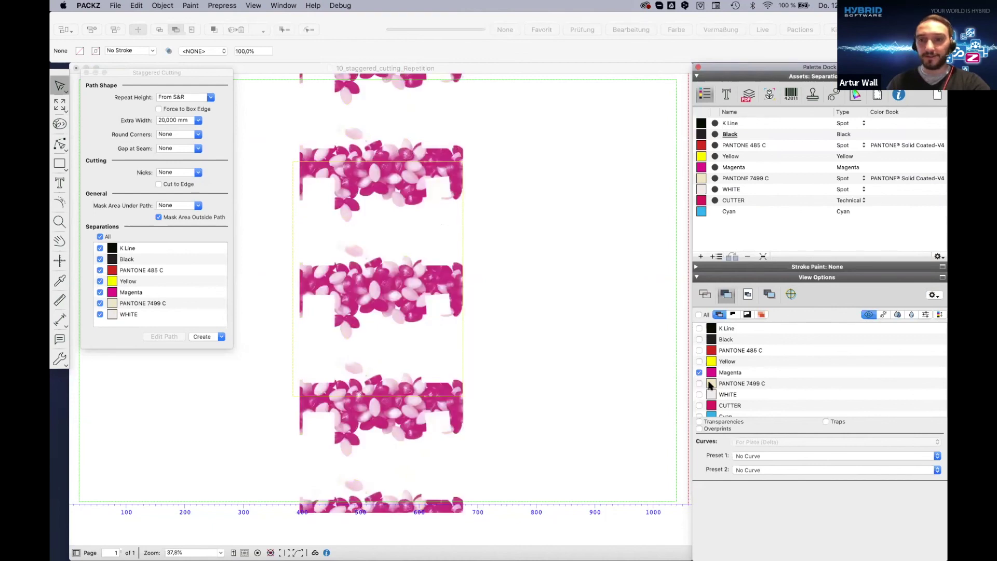
pyautogui.click(699, 314)
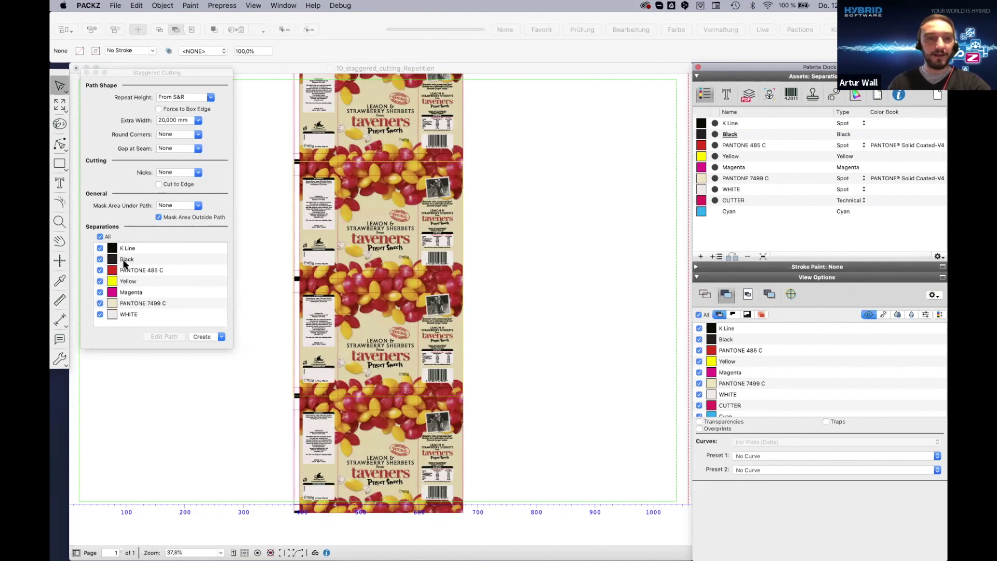
# Create a straight staggered cut for K Line, PANTONE 485 C, PANTONE 7499 C and WHITE, leaving out Black, Yellow and Magenta
pyautogui.click(100, 259)
pyautogui.click(101, 259)
pyautogui.click(100, 282)
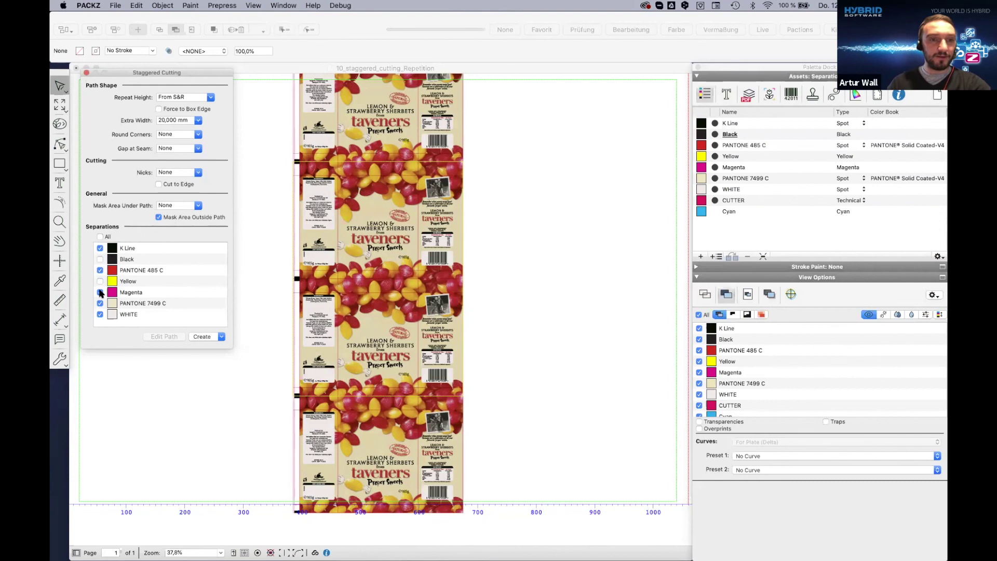
pyautogui.click(100, 292)
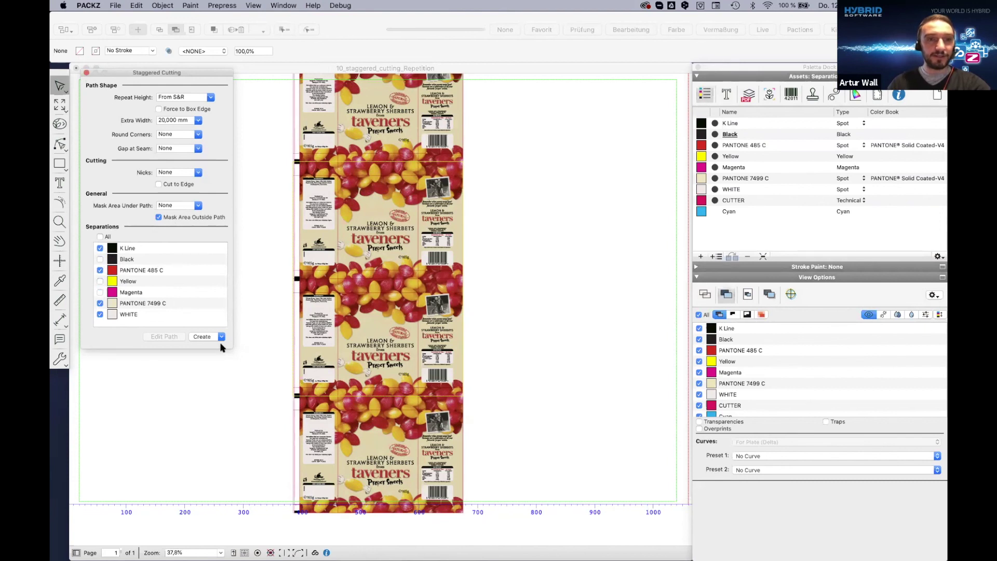
pyautogui.click(202, 337)
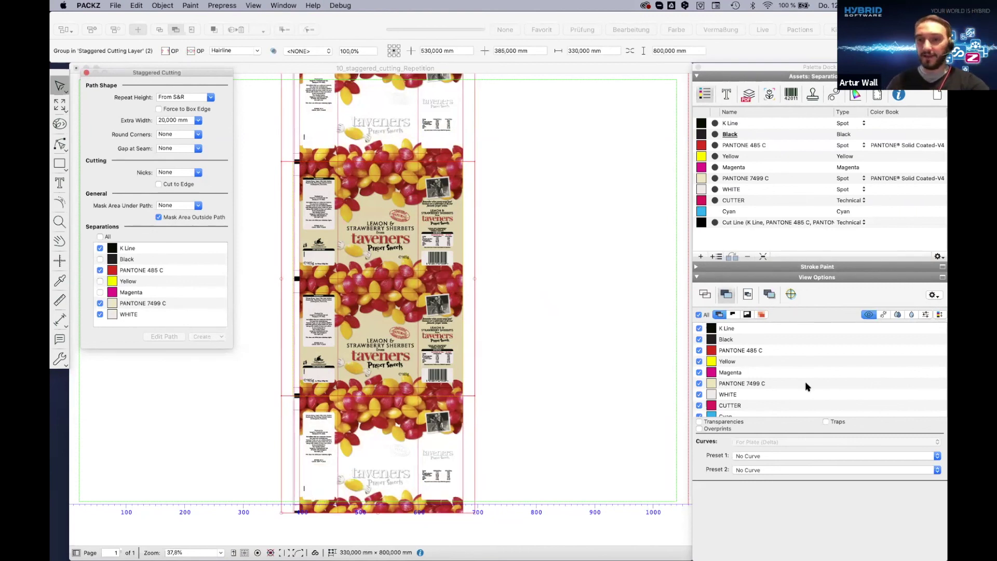
pyautogui.scroll(-2, 827, 401)
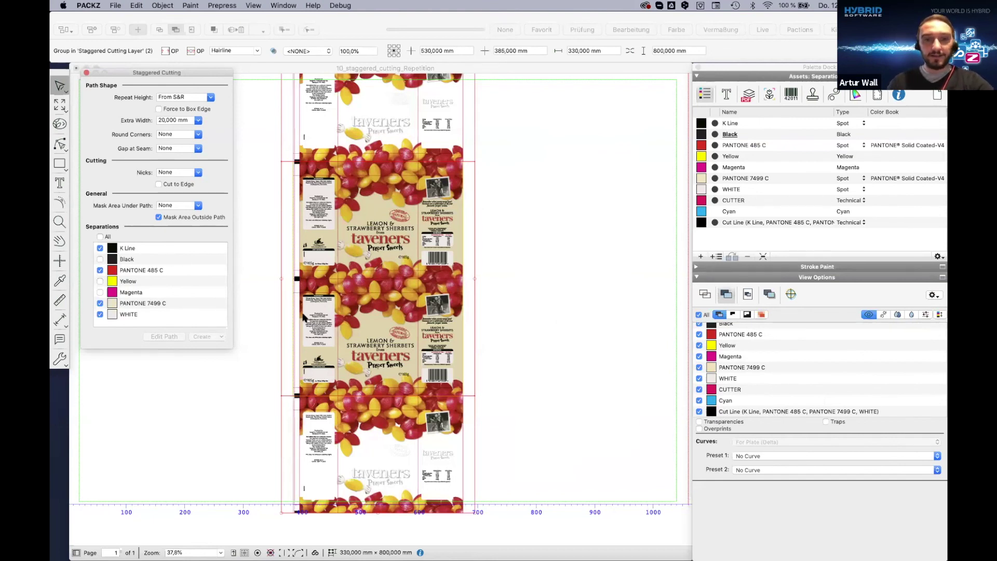
pyautogui.scroll(-3, 304, 317)
pyautogui.hscroll(-5, 303, 317)
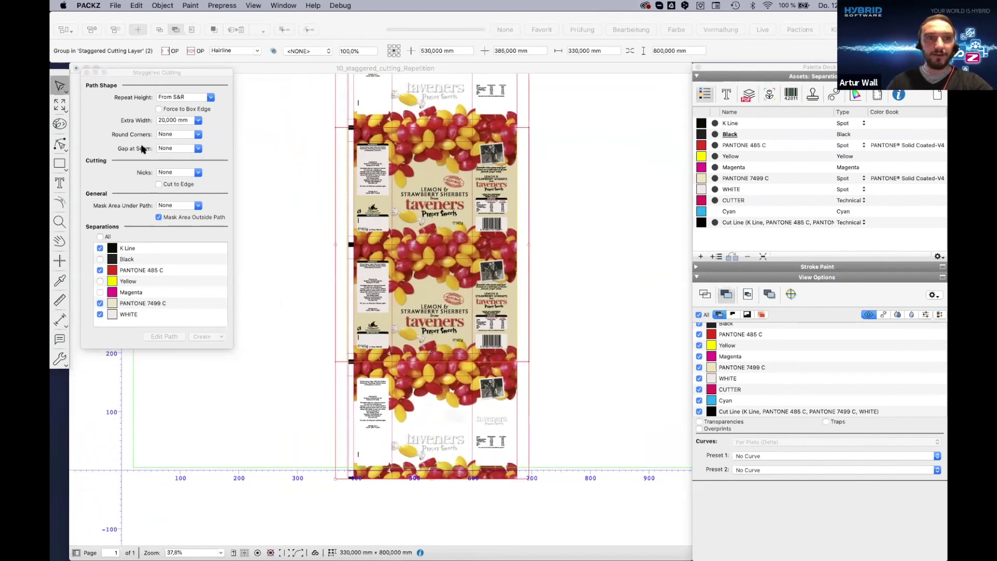
pyautogui.click(303, 231)
pyautogui.click(303, 231)
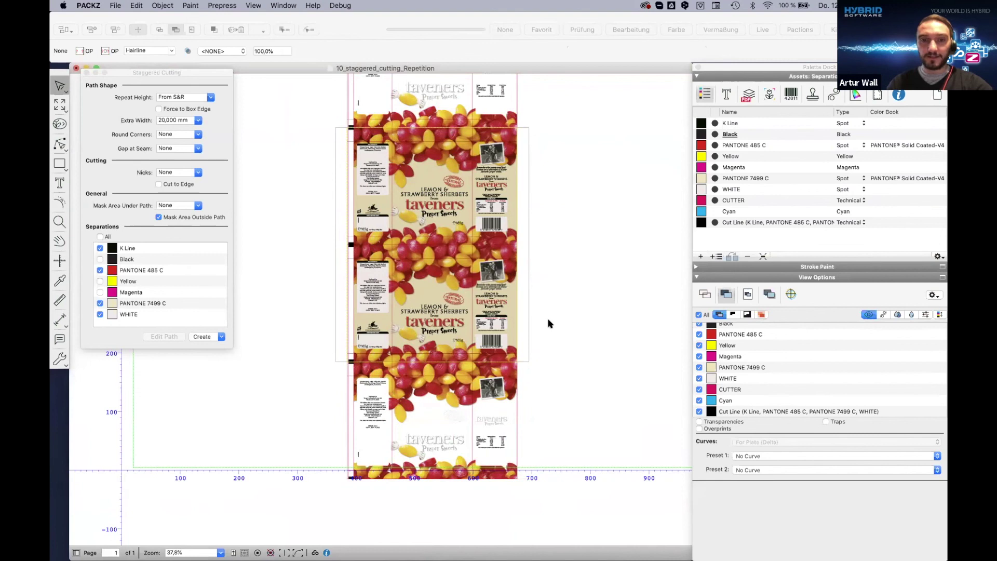
# Draw an open, angled path about 322 mm wide and 27 mm high across the lower part of the second label, extending past both sides
pyautogui.press('super+0')
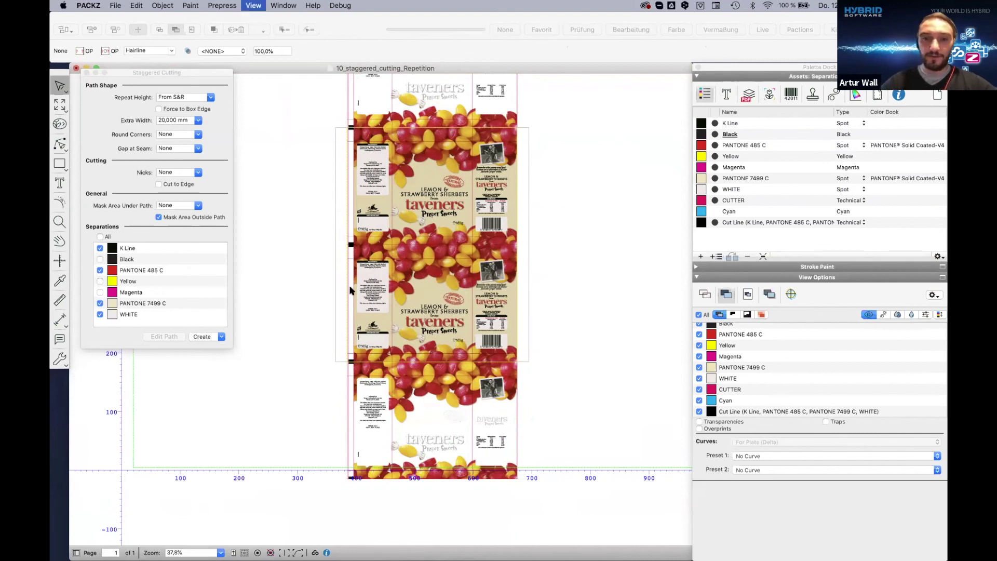
pyautogui.hscroll(3, 403, 341)
pyautogui.scroll(-2, 403, 341)
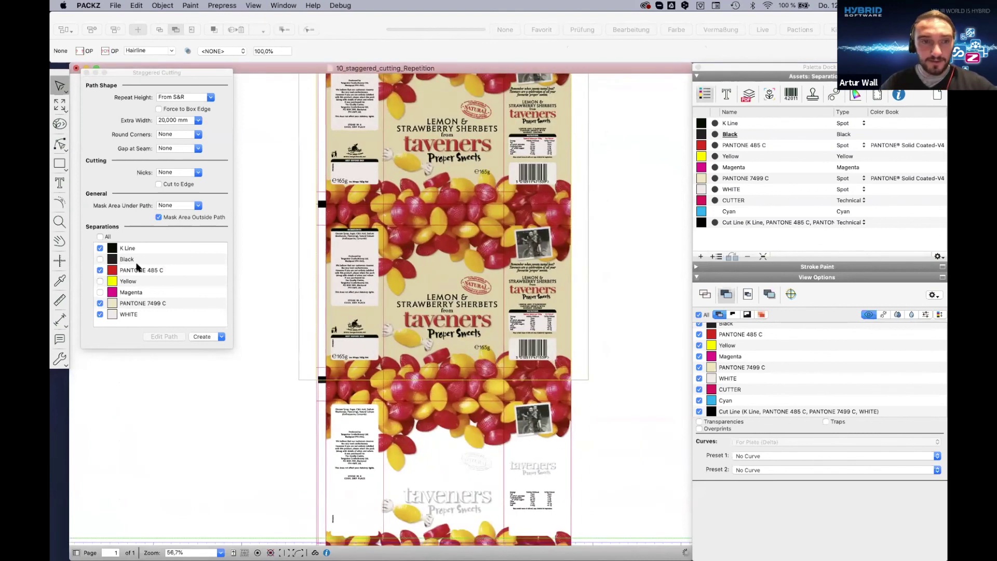
pyautogui.click(61, 146)
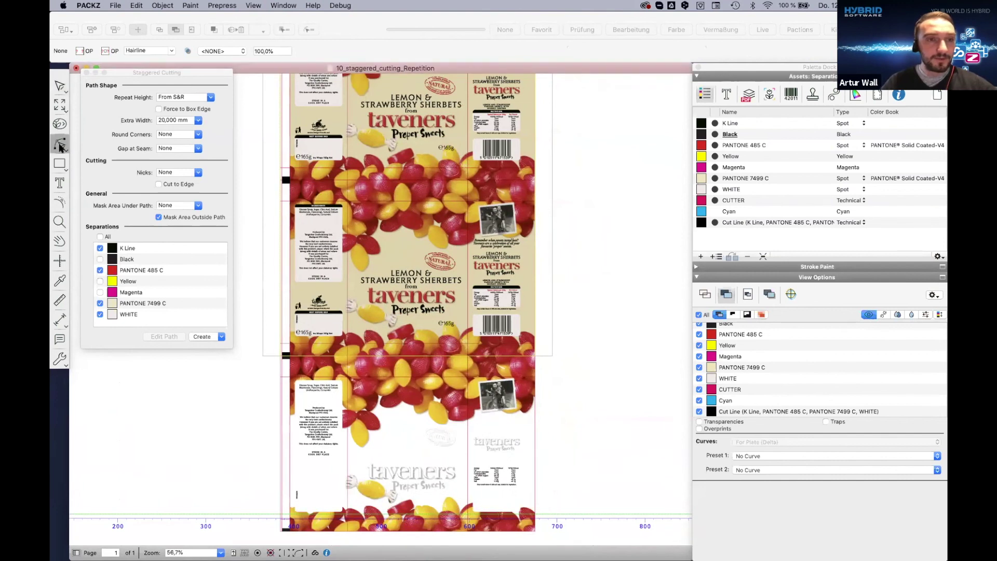
pyautogui.click(60, 148)
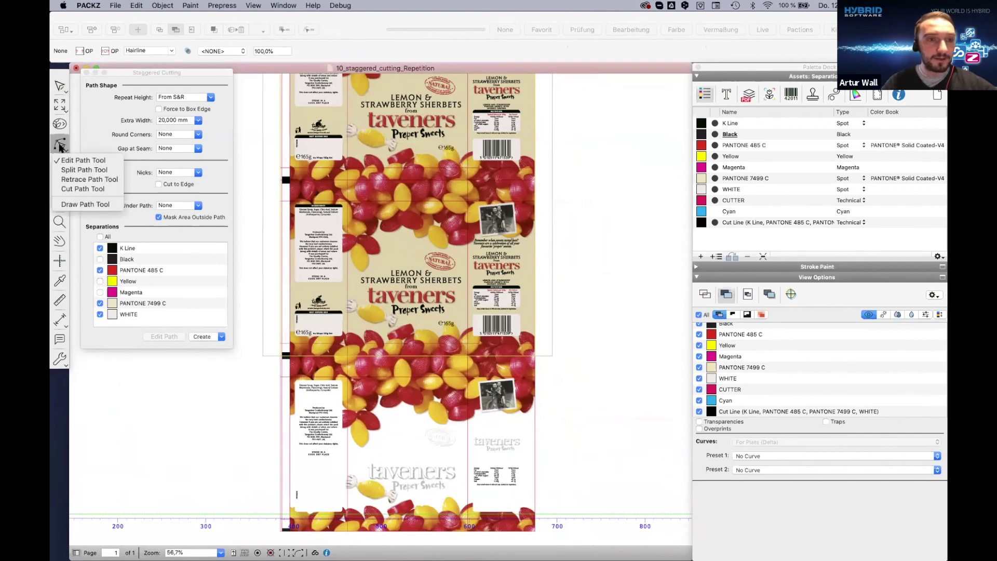
pyautogui.click(83, 205)
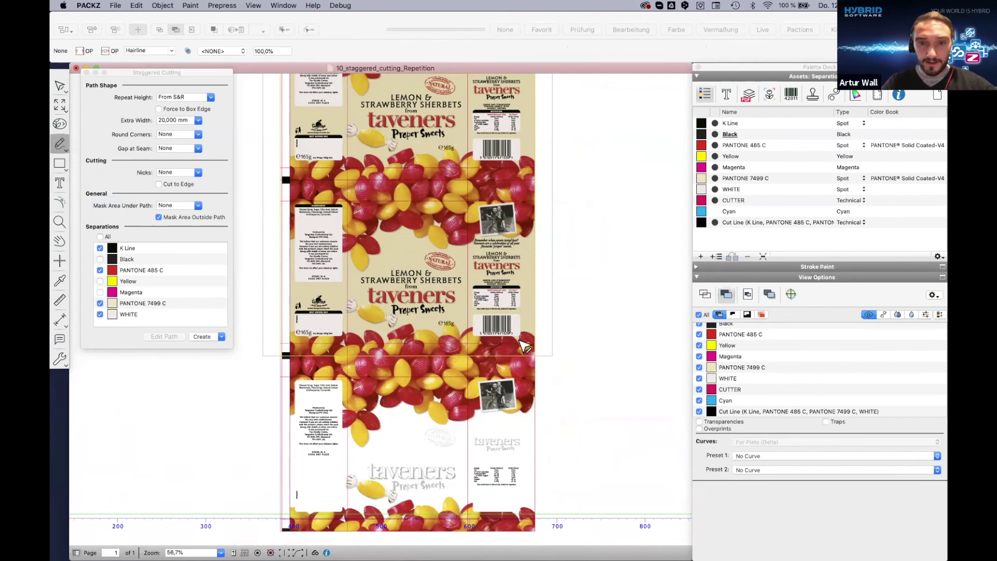
pyautogui.scroll(-2, 605, 292)
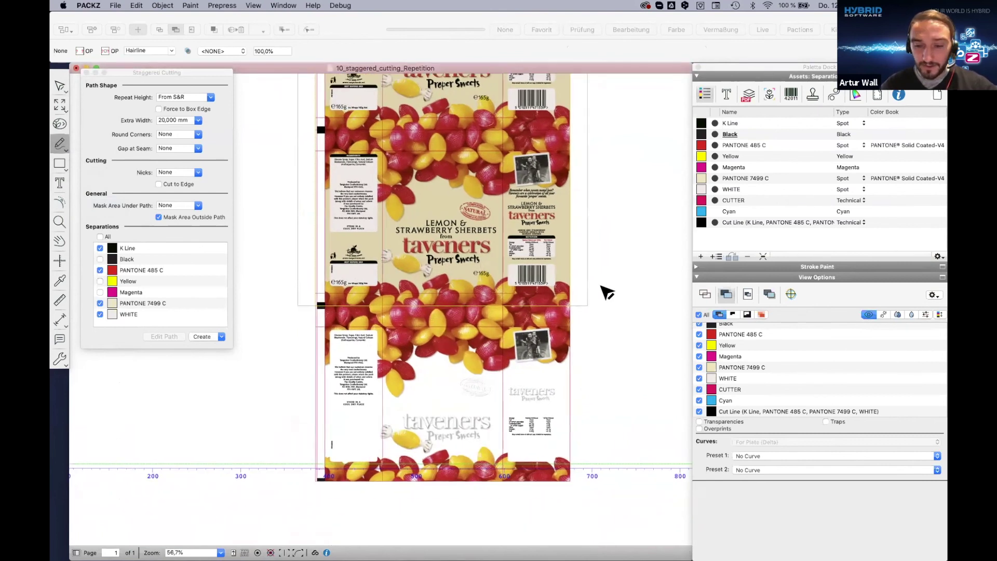
pyautogui.scroll(3, 610, 281)
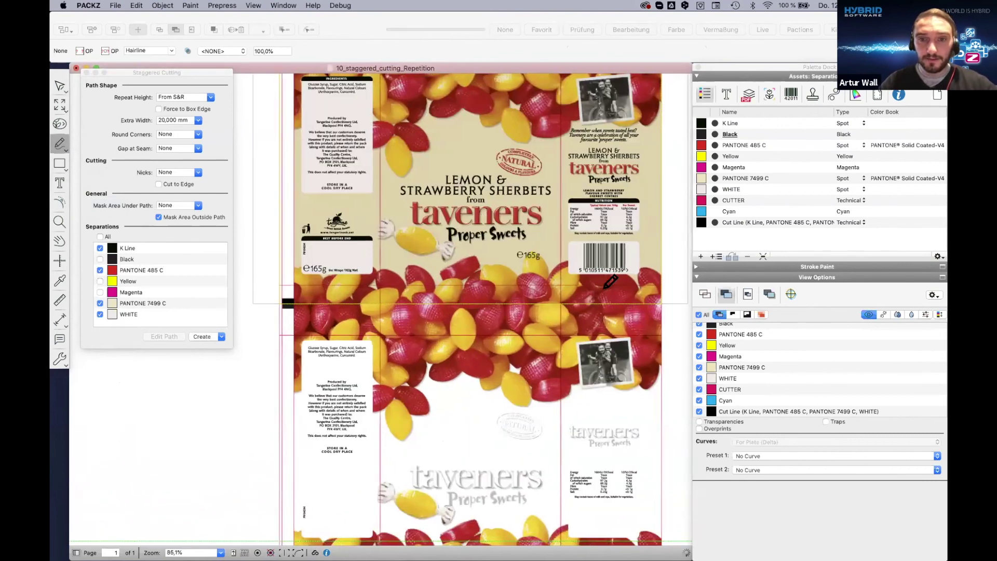
pyautogui.hscroll(2, 611, 281)
pyautogui.scroll(2, 611, 281)
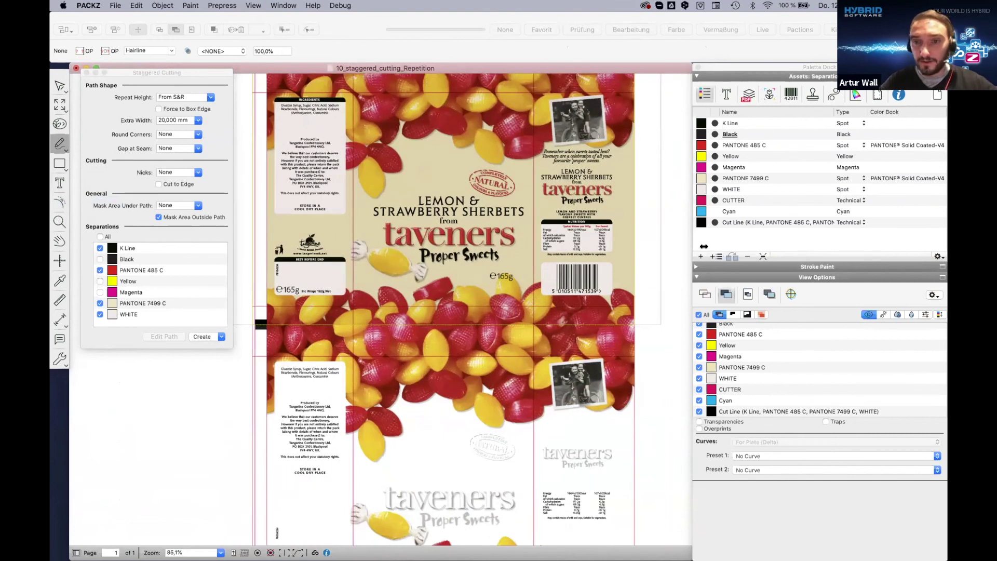
pyautogui.click(670, 255)
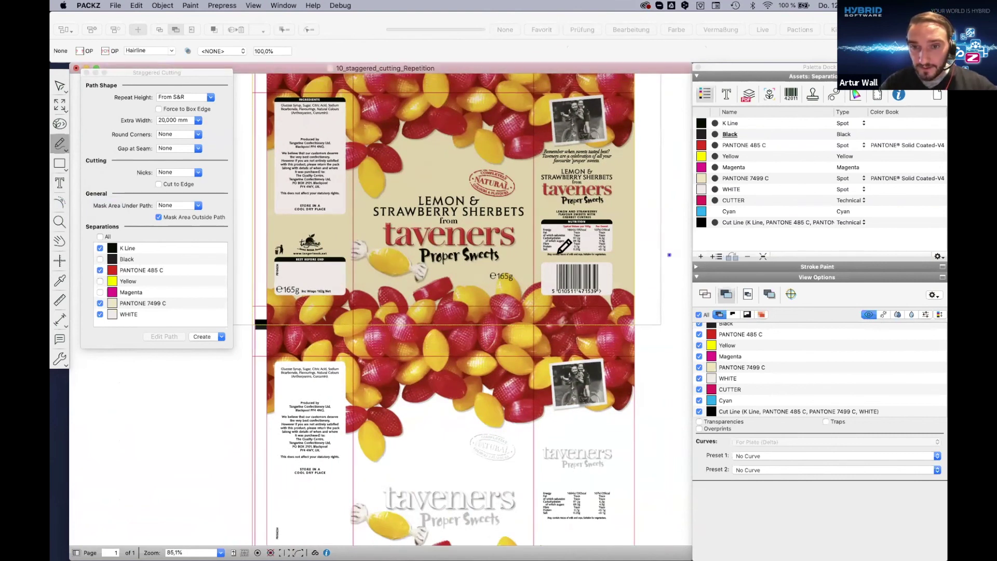
pyautogui.click(512, 259)
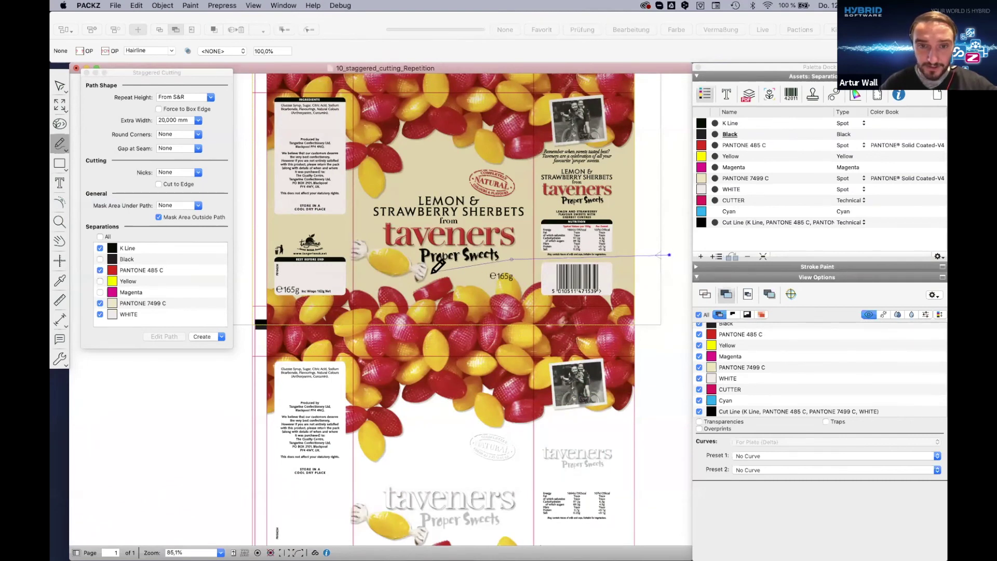
pyautogui.click(411, 291)
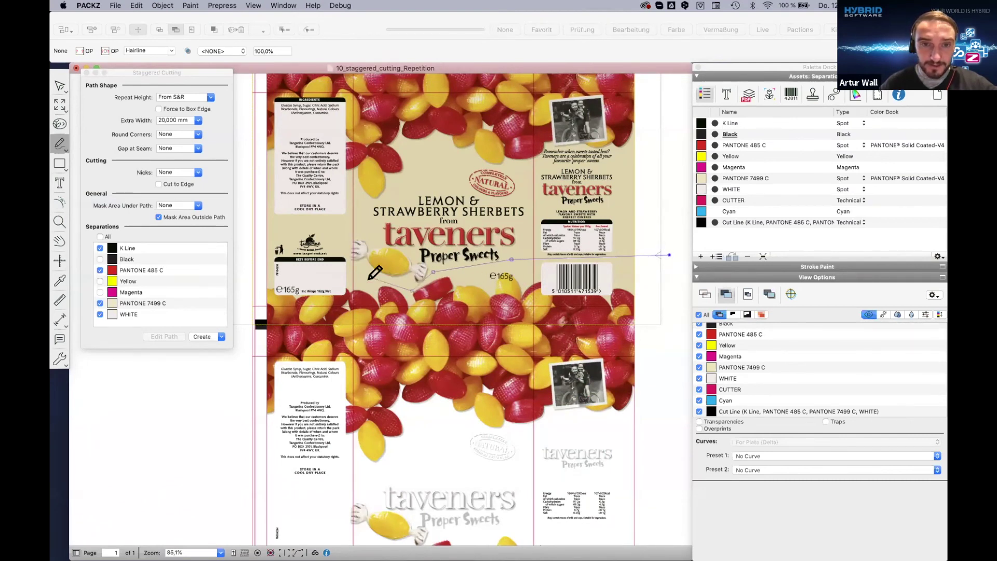
pyautogui.click(361, 278)
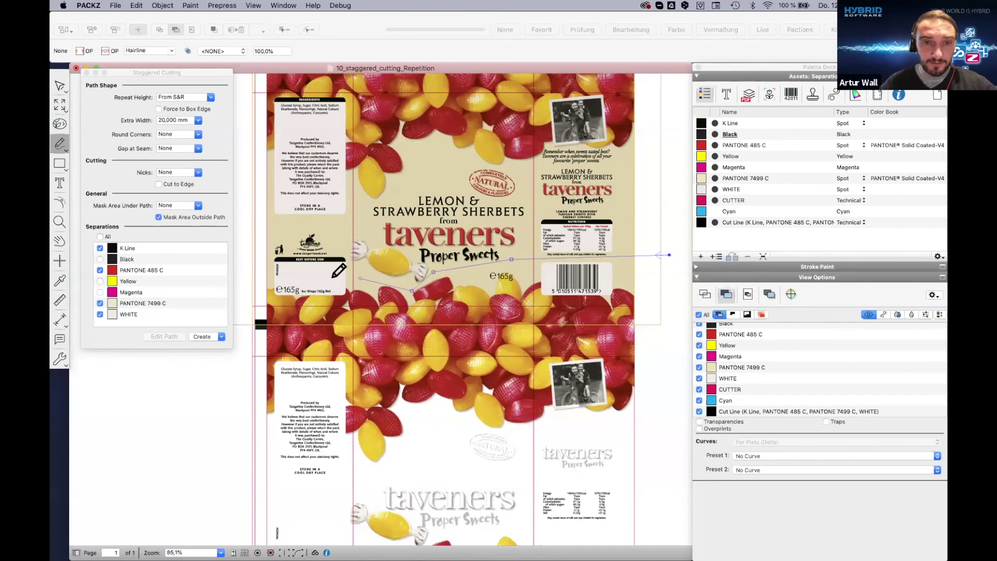
pyautogui.doubleClick(245, 283)
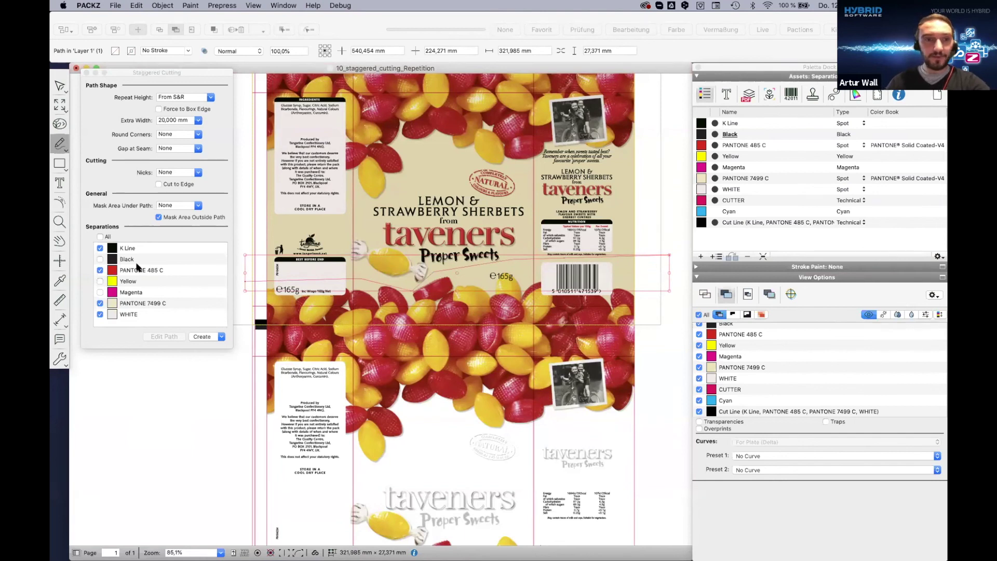
# Create a staggered cut from the drawn path for only the Black, Yellow and Magenta separations
pyautogui.click(101, 259)
pyautogui.click(100, 249)
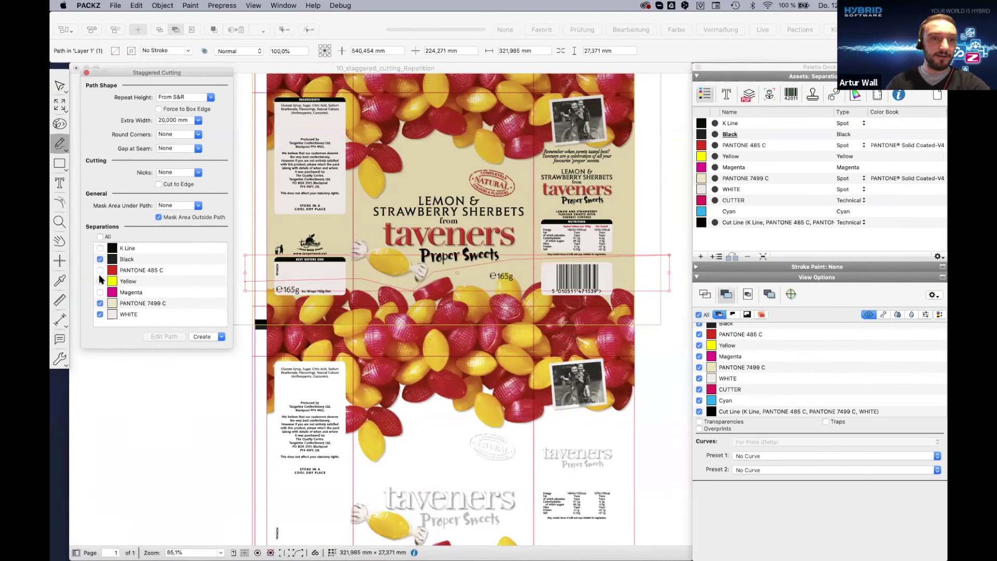
pyautogui.click(101, 281)
pyautogui.click(101, 305)
pyautogui.click(202, 338)
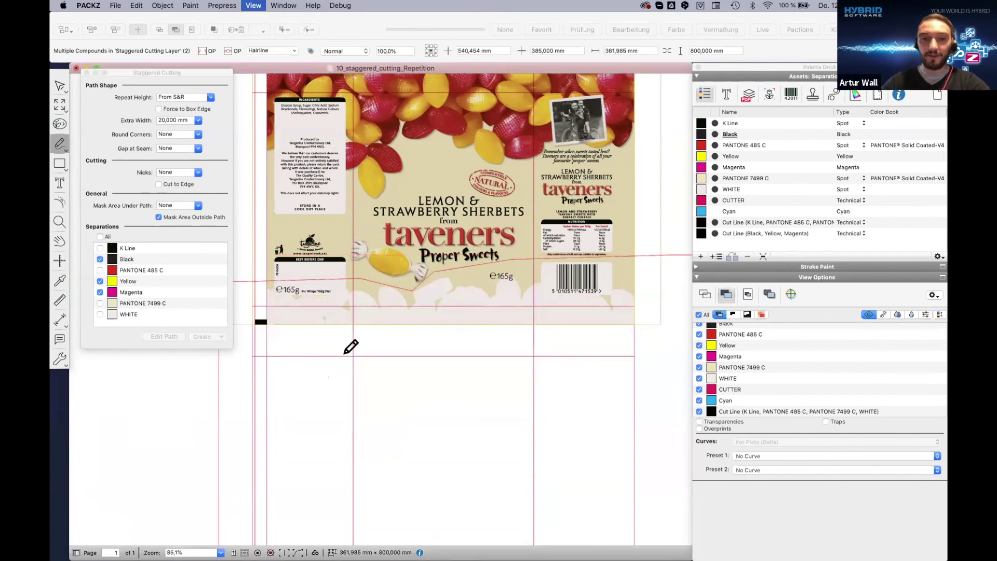
# Examine both staggered cuts on the whole layout by hiding and showing the Black, Yellow, Magenta cut line
pyautogui.scroll(-5, 349, 347)
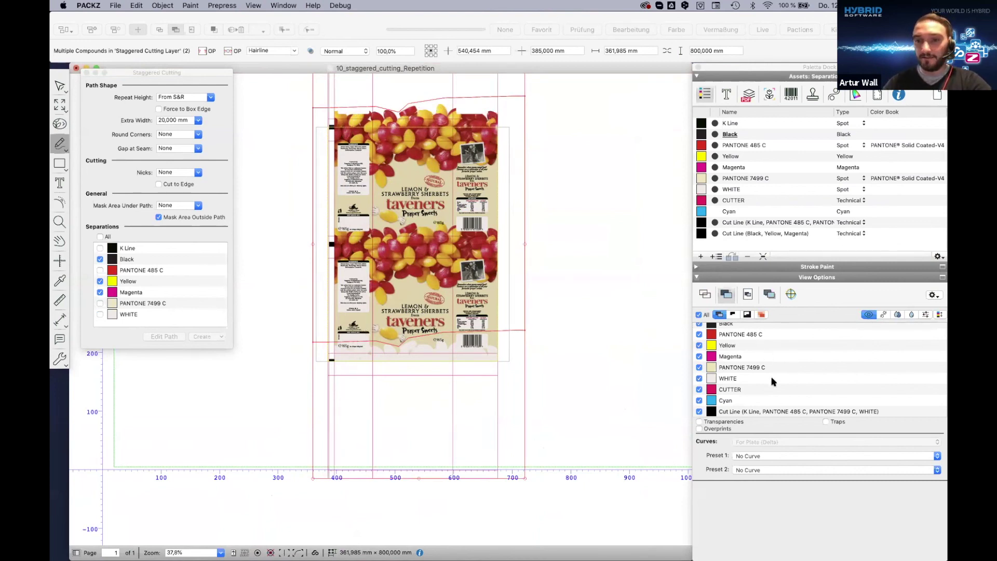
pyautogui.scroll(-1, 774, 382)
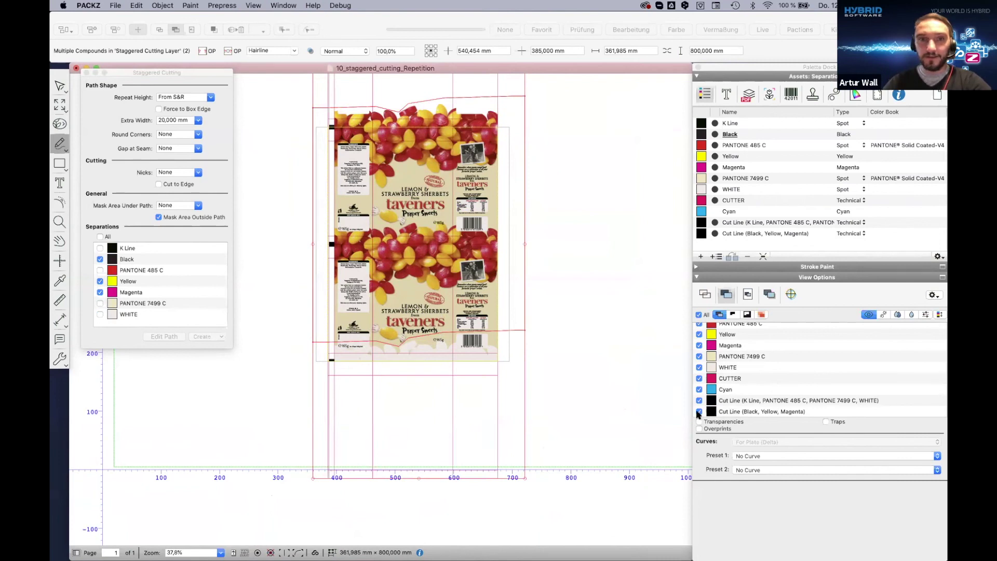
pyautogui.click(699, 411)
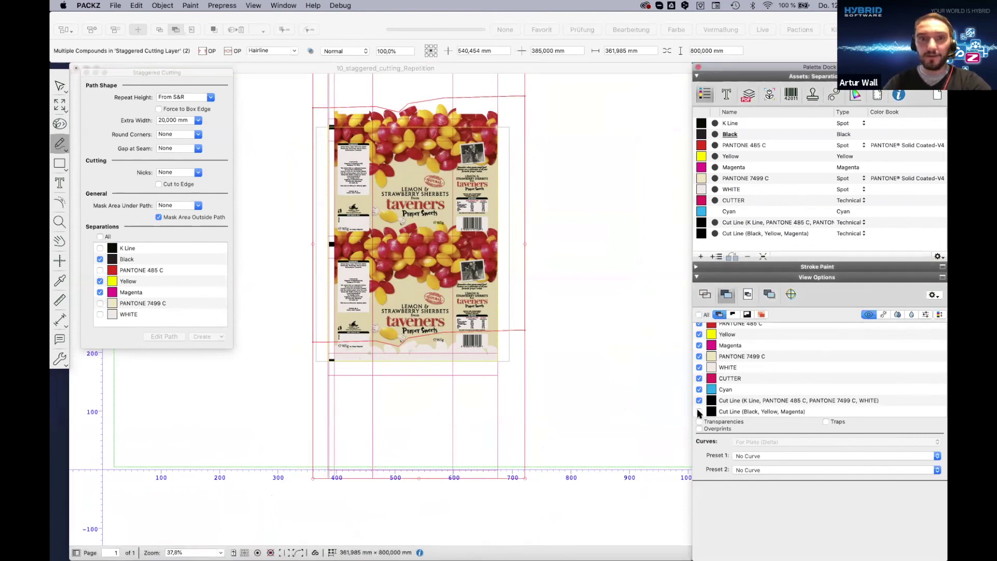
pyautogui.click(630, 359)
pyautogui.click(699, 411)
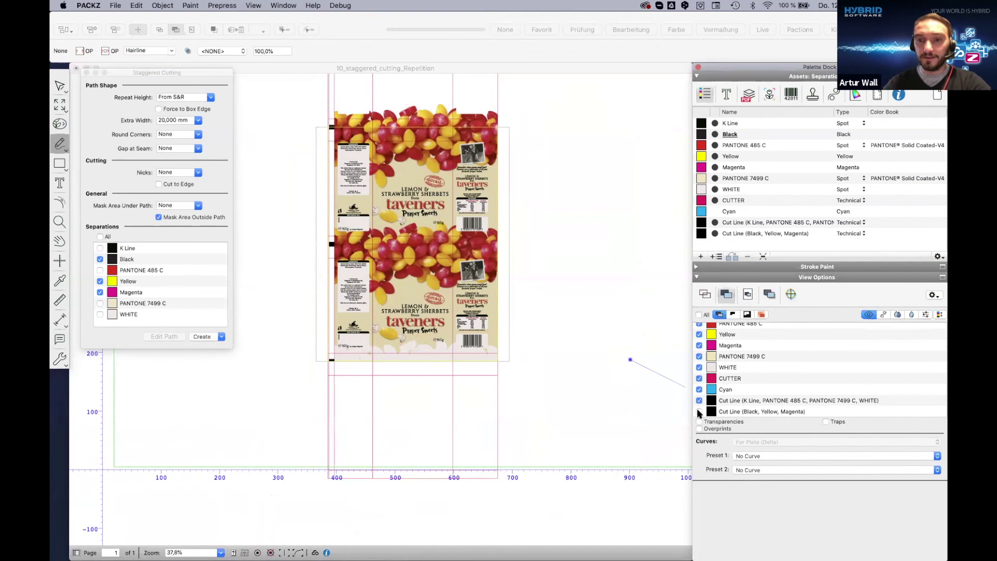
pyautogui.click(699, 411)
pyautogui.click(700, 412)
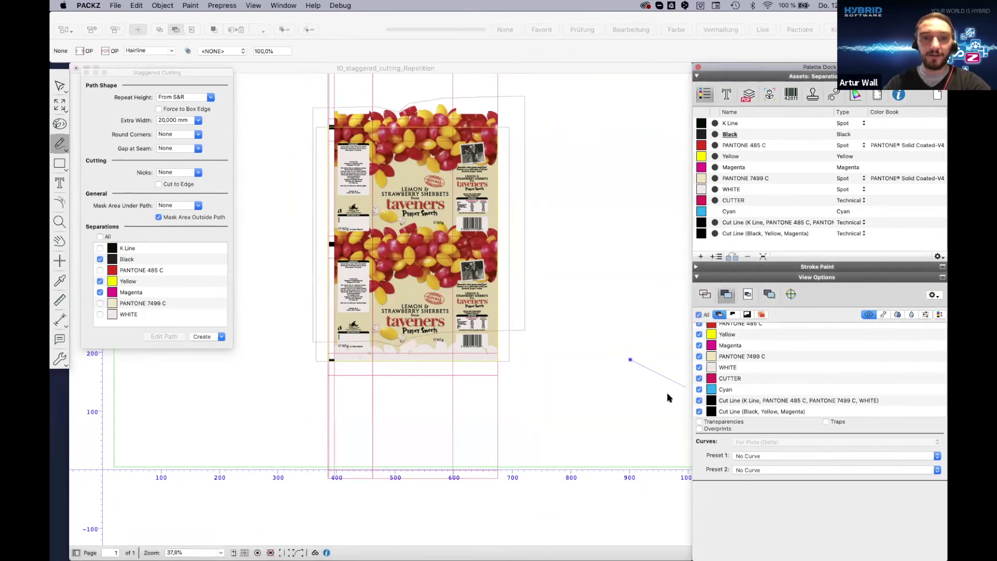
pyautogui.click(403, 164)
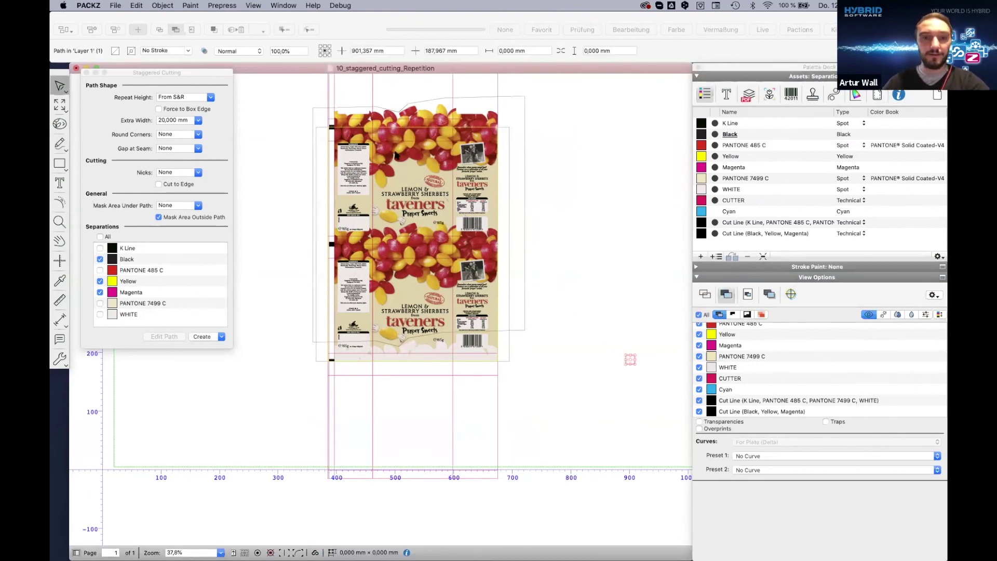